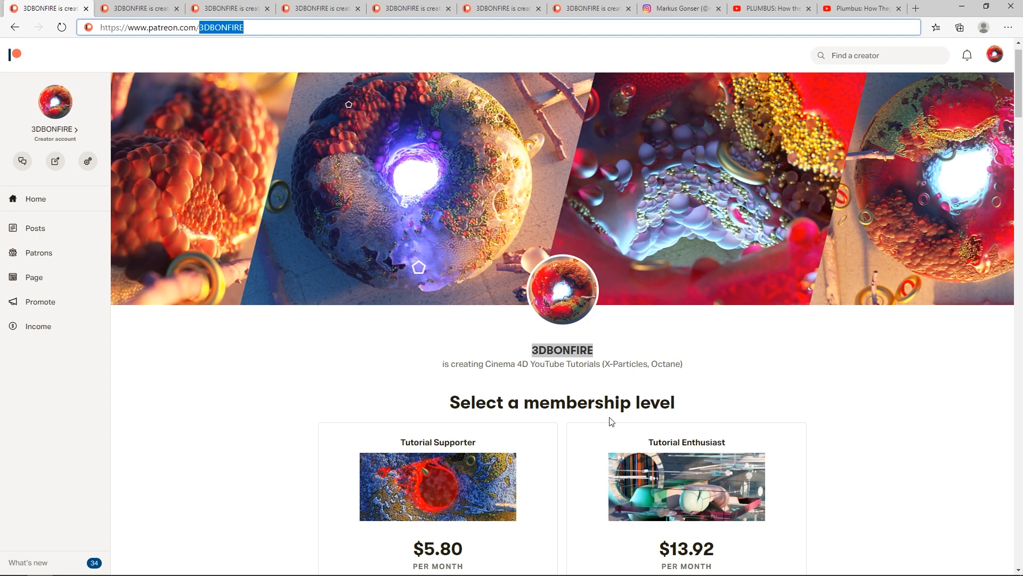
Step: Browse the open 3DBONFIRE Patreon pages to review the scene file and tutorial posts
left_click(147, 13)
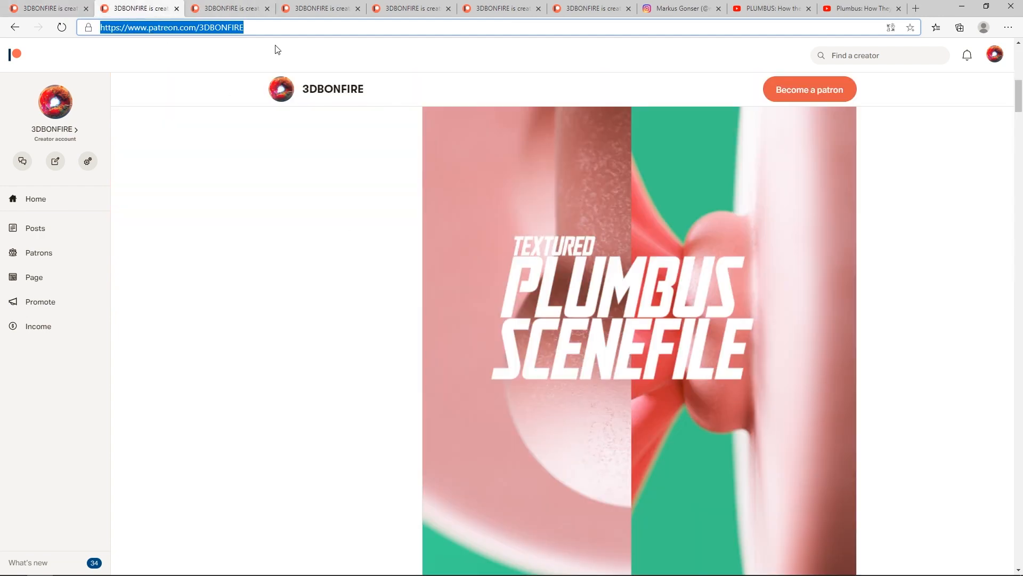
left_click(237, 9)
left_click(318, 13)
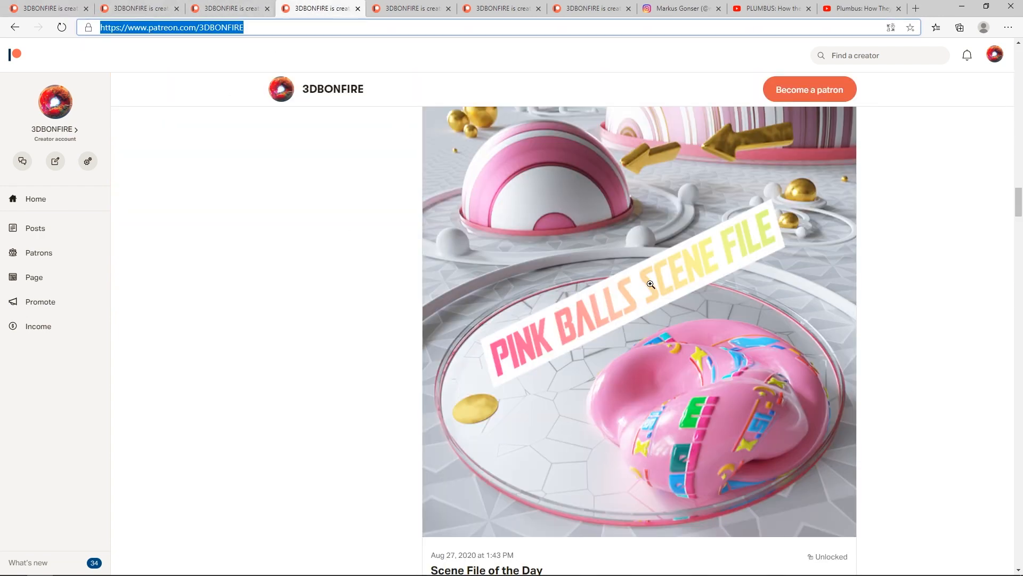
left_click(421, 12)
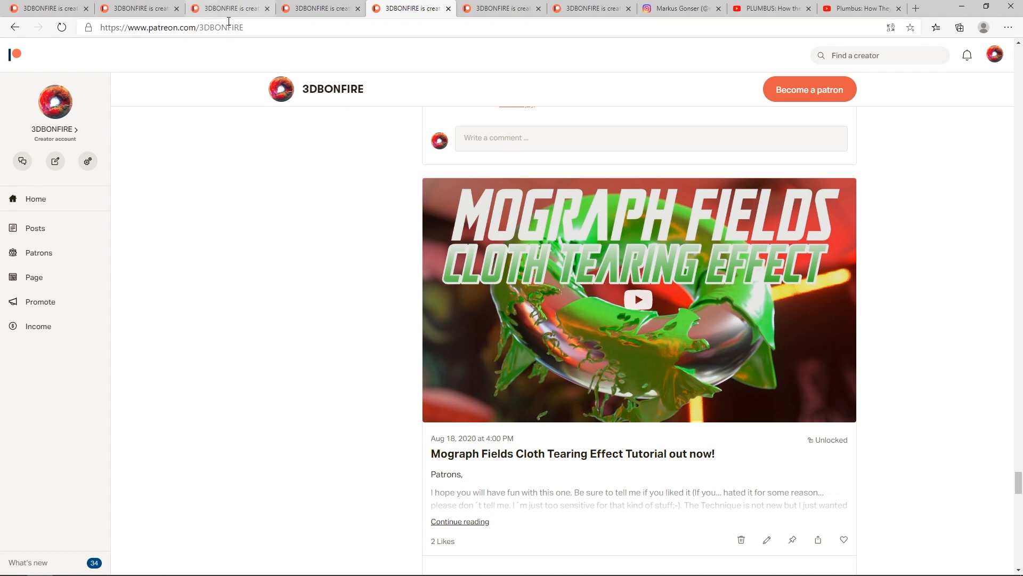
left_click_drag(149, 27, 188, 28)
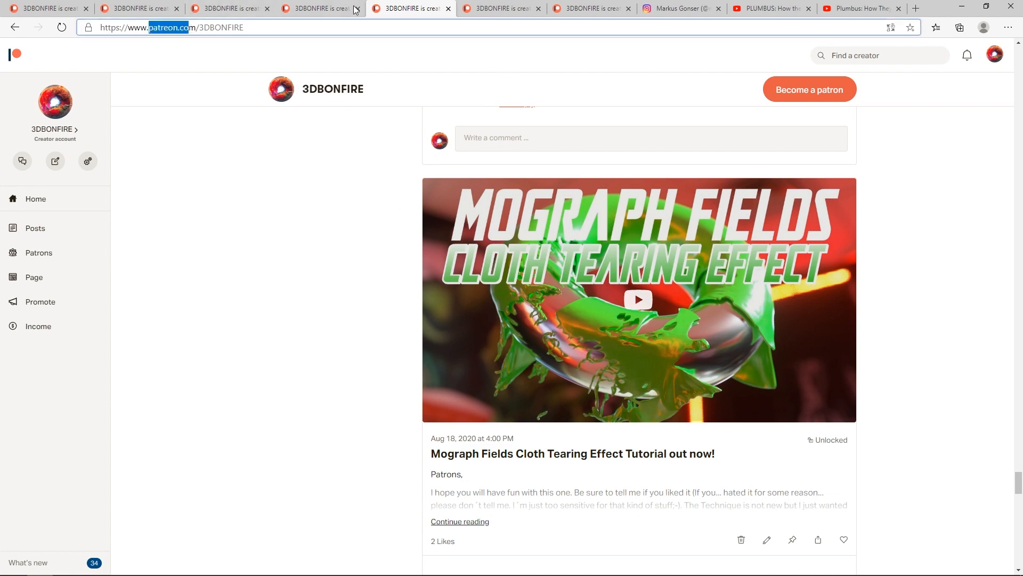
left_click(498, 8)
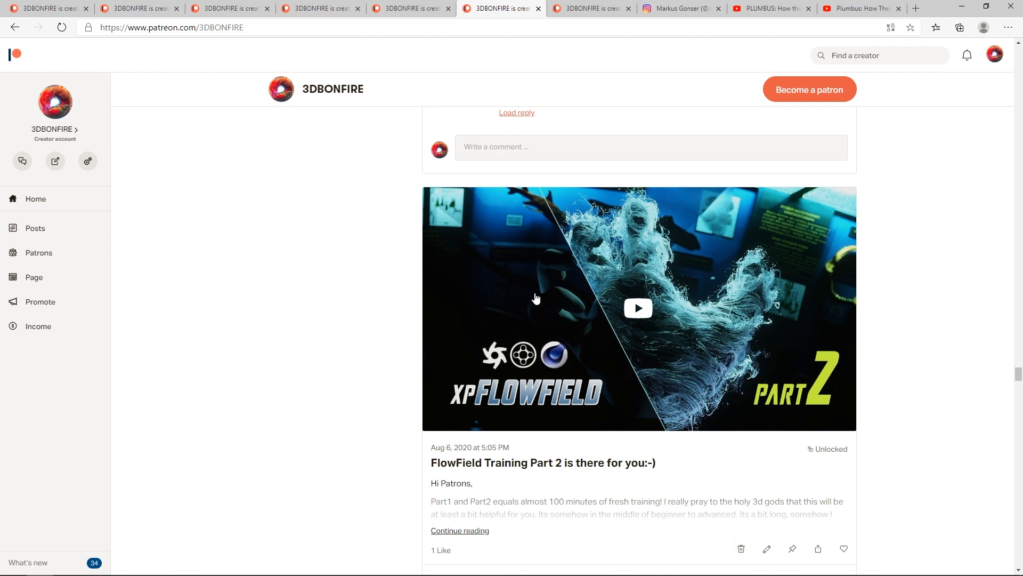
left_click(592, 9)
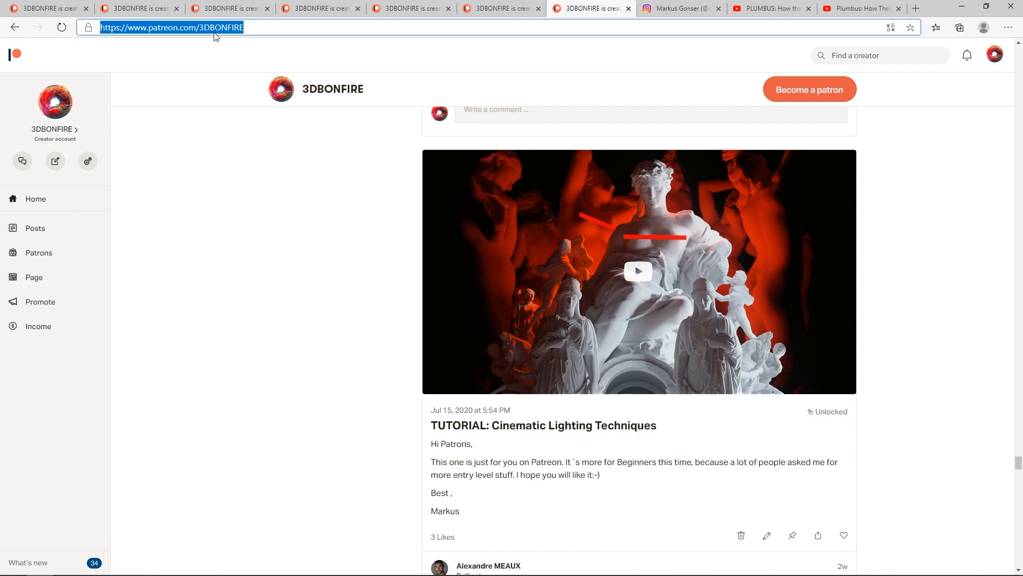
Step: Examine the artist's Instagram profile and scroll through the posted plumbus and softbody artwork
left_click(674, 8)
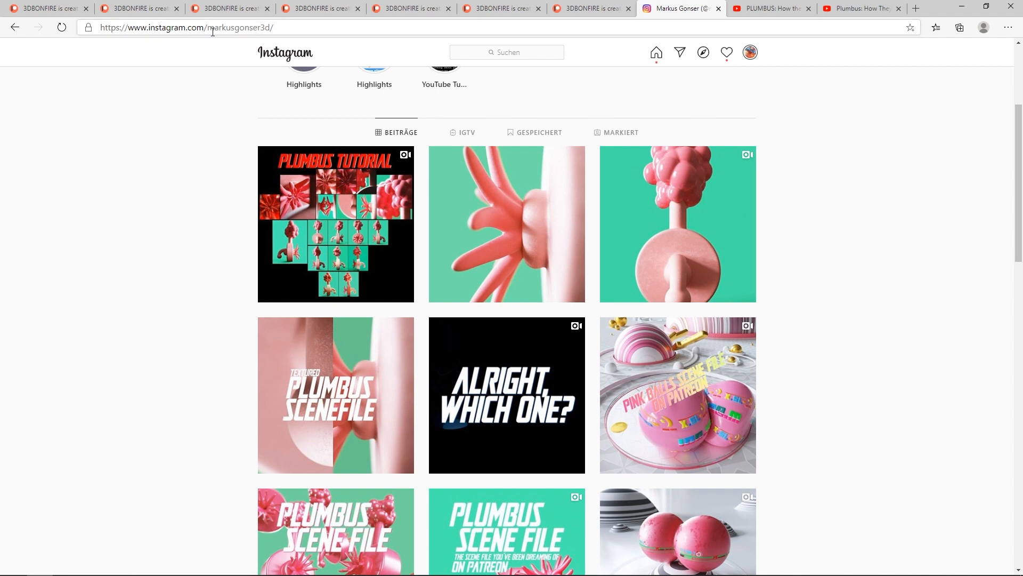
left_click_drag(208, 29, 272, 30)
left_click(240, 185)
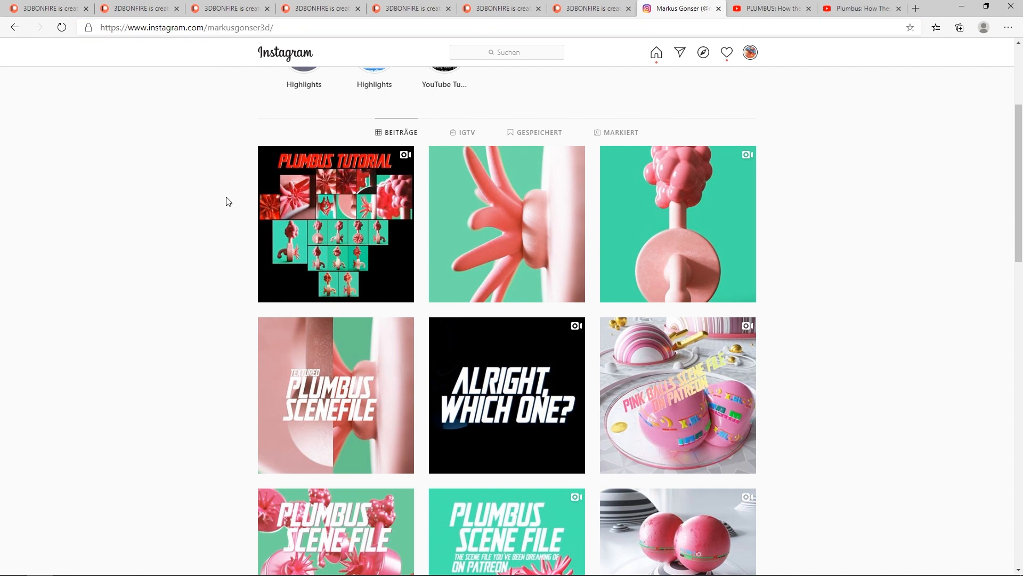
middle_click_drag(217, 166, 205, 210)
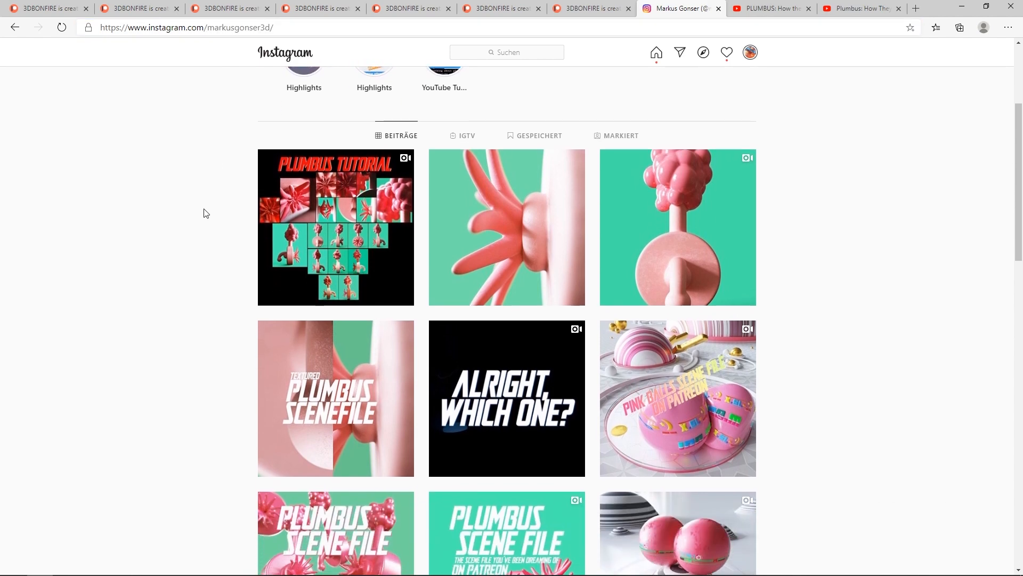
scroll(216, 229, "down", 1)
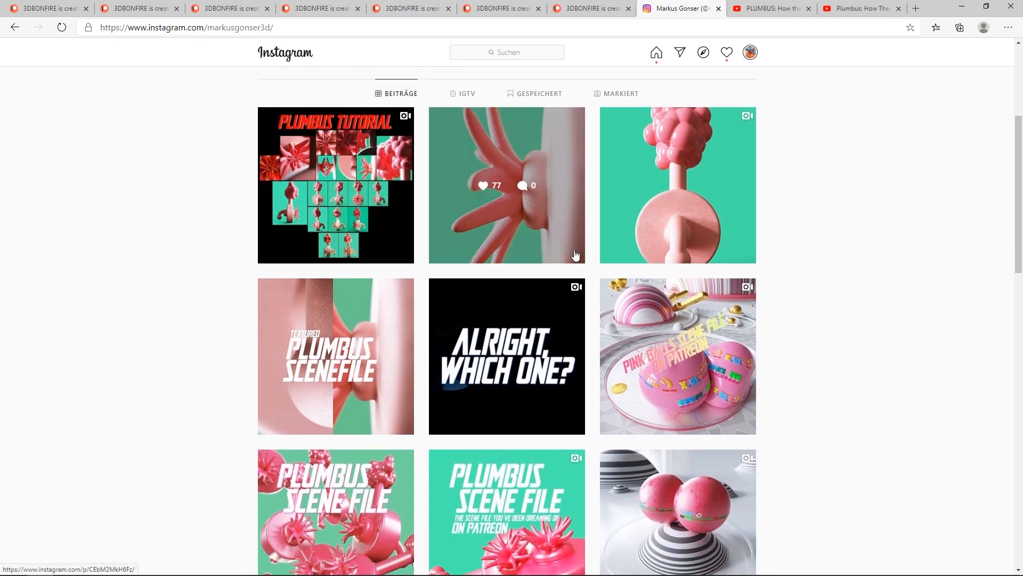
middle_click_drag(219, 189, 248, 214)
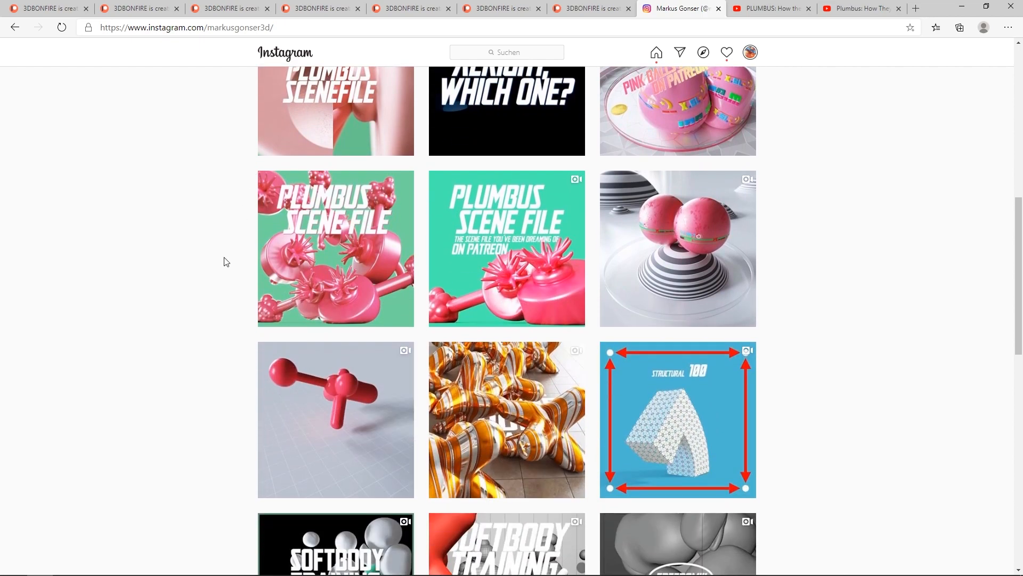
scroll(224, 261, "down", 7)
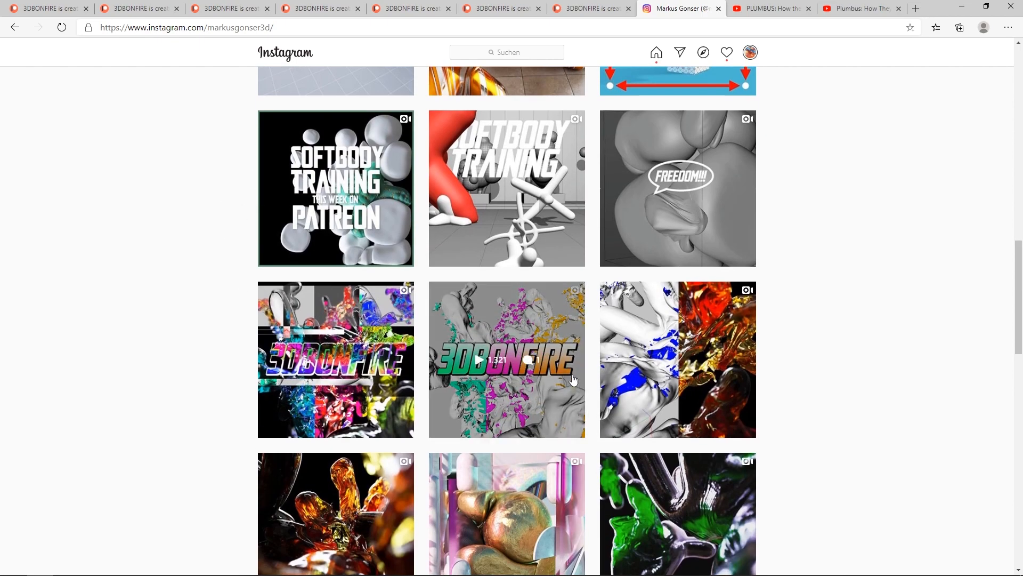
scroll(230, 260, "up", 7)
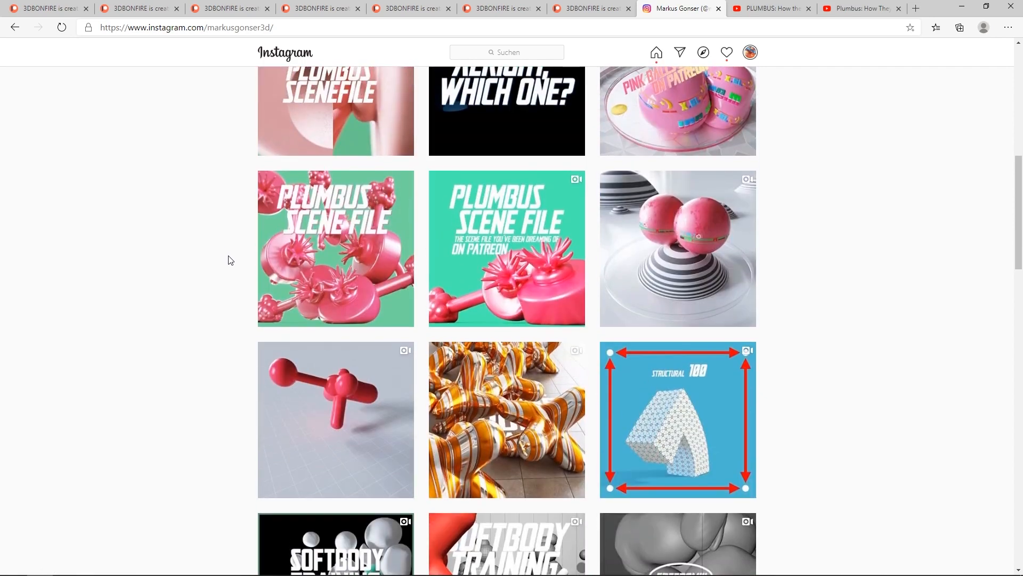
scroll(230, 260, "up", 6)
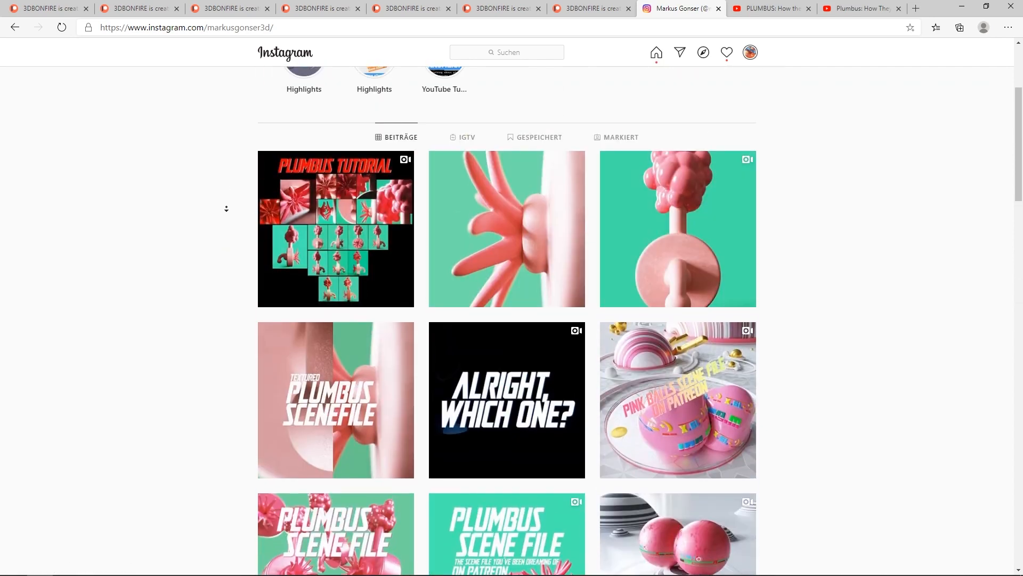
scroll(227, 209, "up", 3)
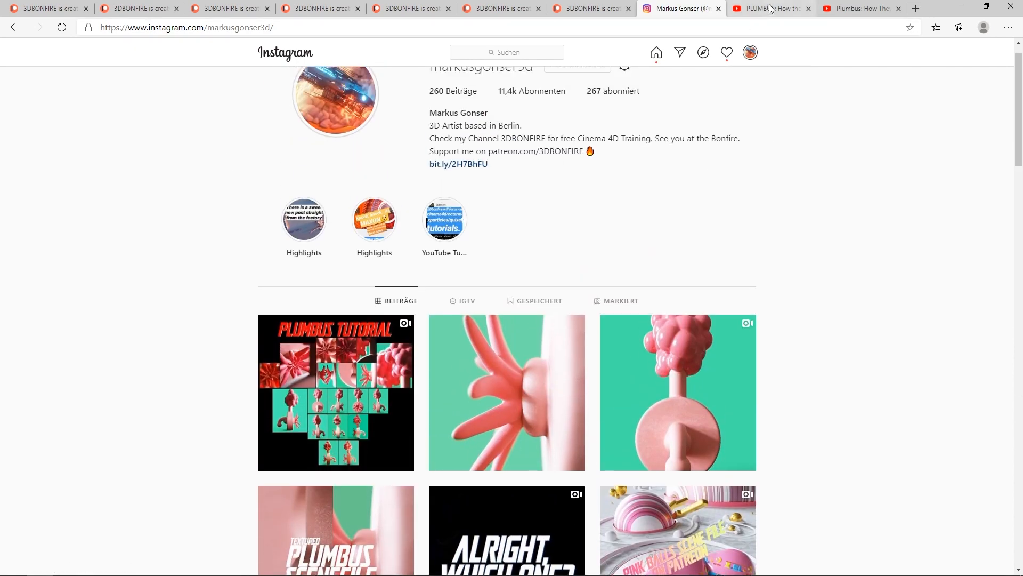
scroll(223, 298, "down", 4)
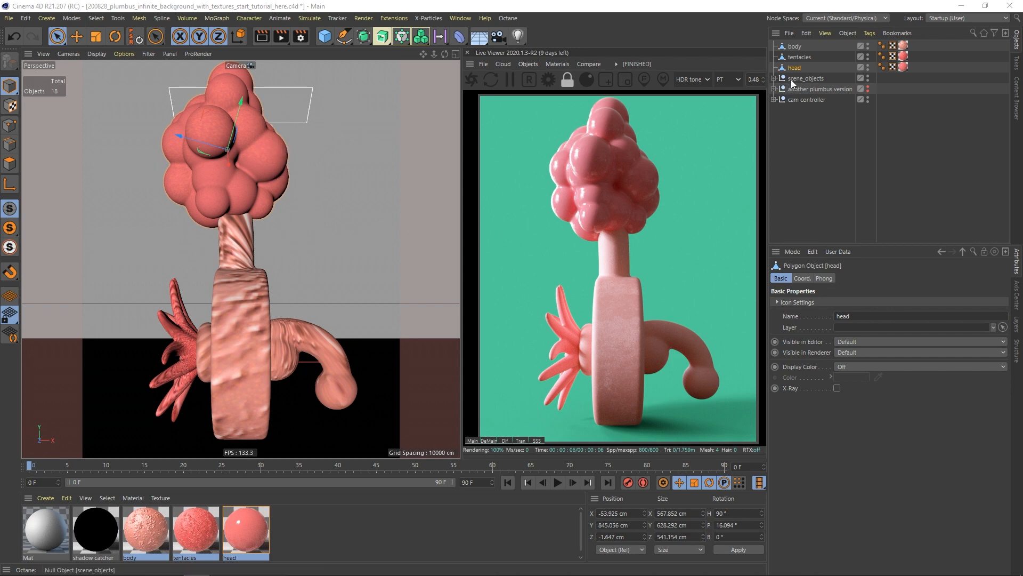
Step: Switch to Cinema 4D and inspect the plumbus's body, tentacles and head objects and their shared materials
left_click(800, 47, "ctrl")
left_click(798, 60, "ctrl")
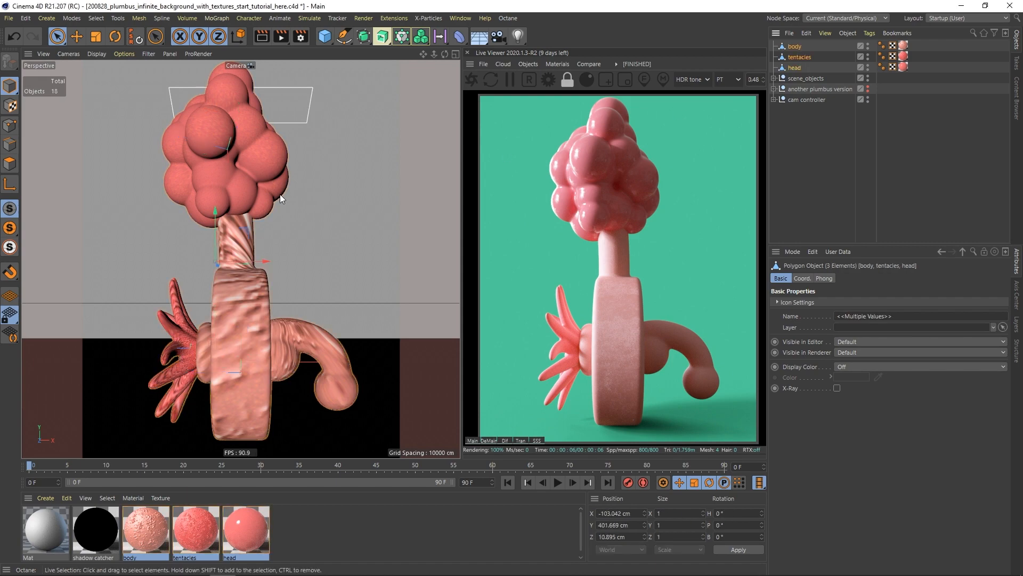
left_click(188, 338)
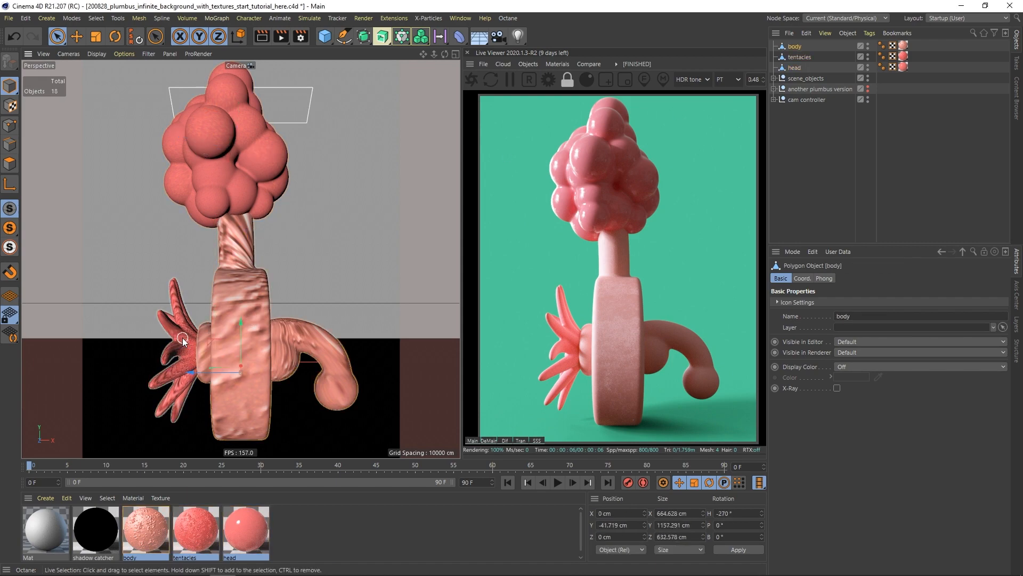
left_click_drag(138, 349, 115, 350)
left_click(16, 37)
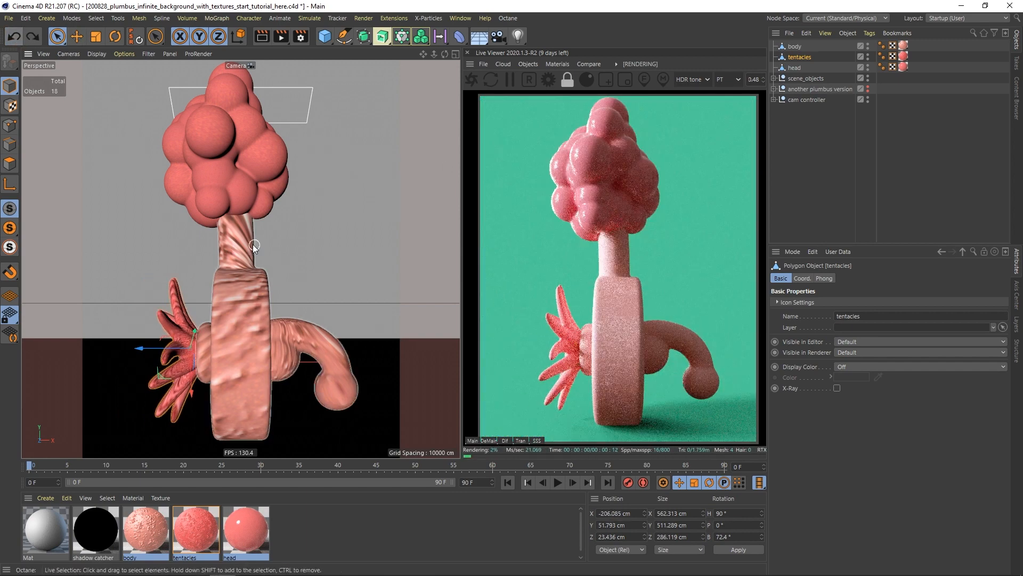
left_click(151, 529)
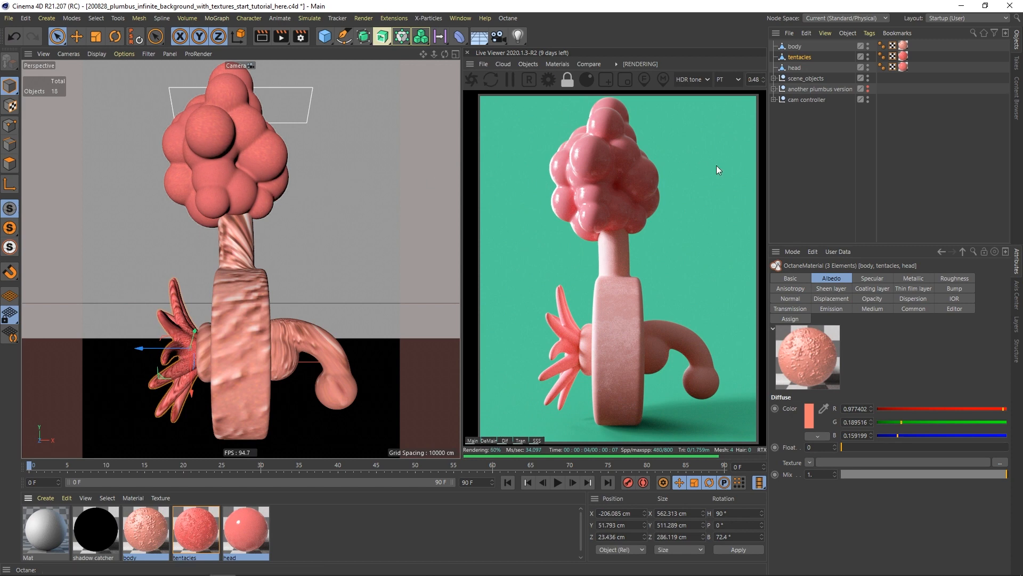
Step: Delete the sky objects OctaneSky_place_HDRI_here.2, .3 and .4 from the scene_objects group, leaving the group collapsed
left_click(774, 78)
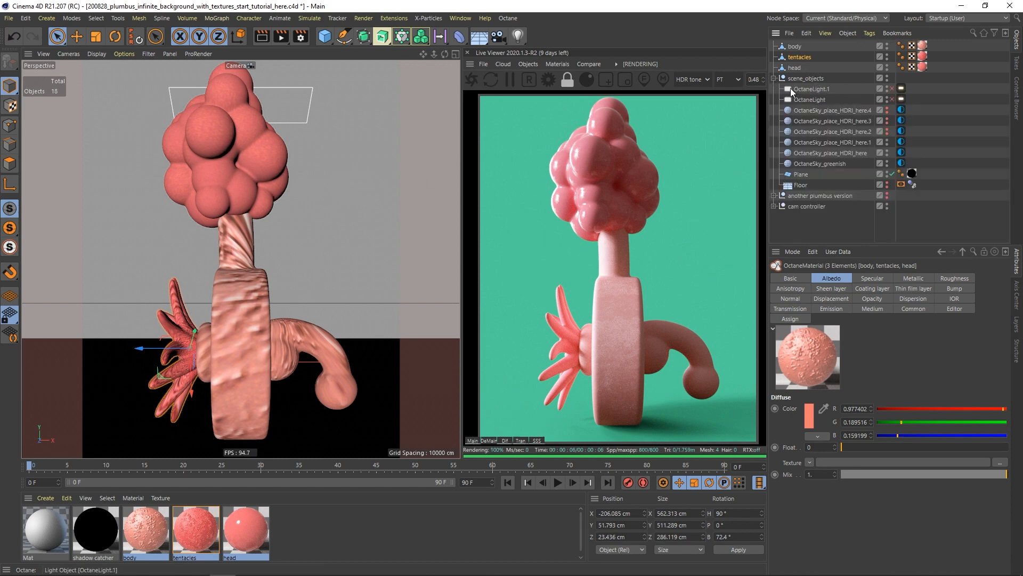
left_click(808, 162)
left_click(819, 111)
left_click(821, 129, "shift")
key("Delete")
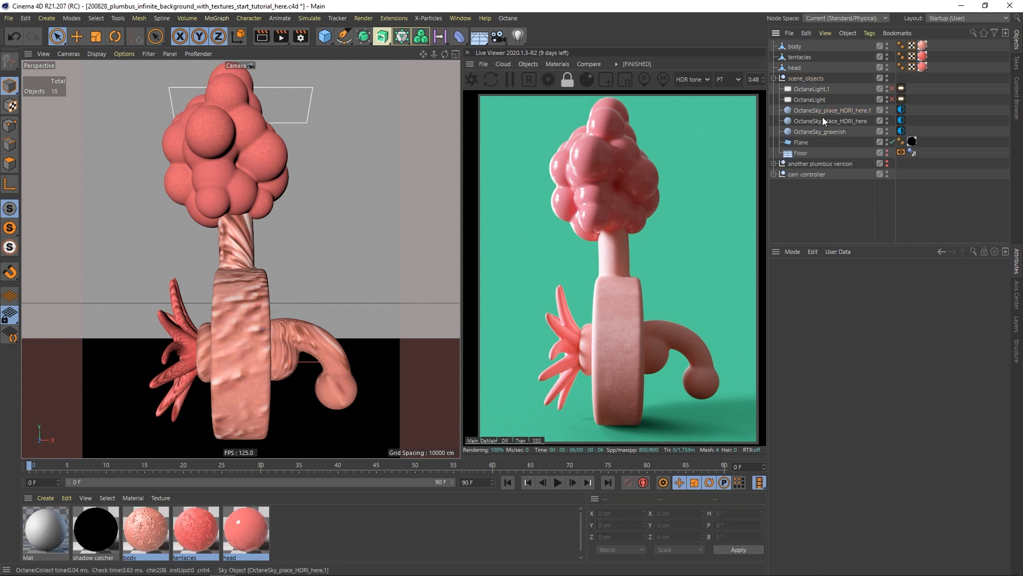
left_click(774, 78)
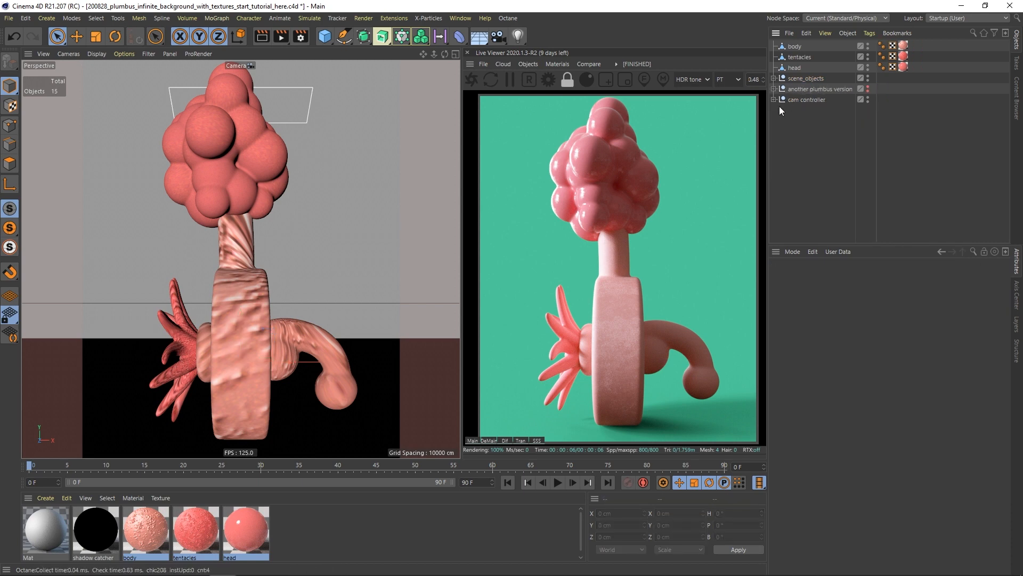
Step: Inspect the contents of the cam controller and another plumbus version groups
left_click(774, 100)
left_click(774, 89)
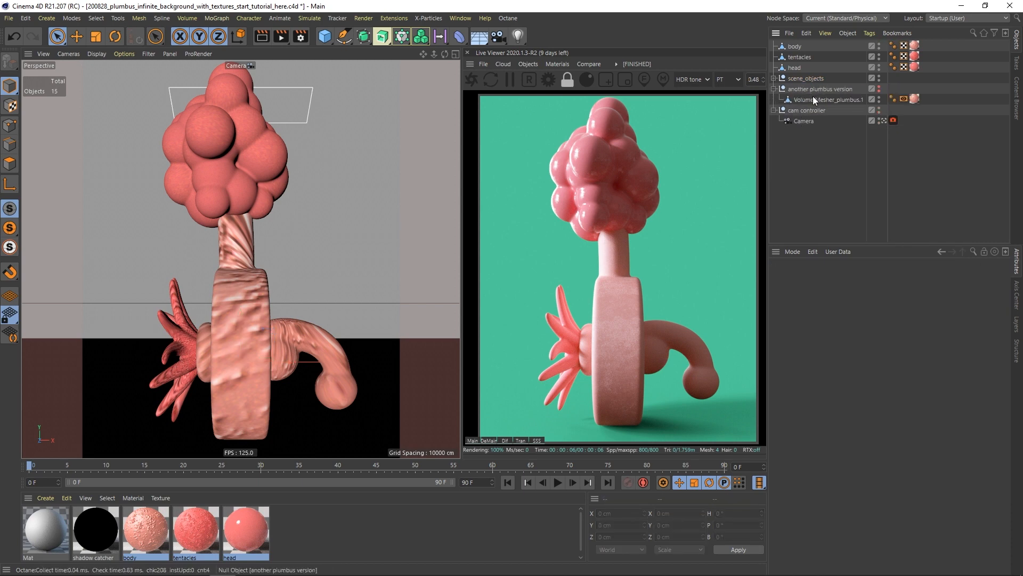
left_click(774, 89)
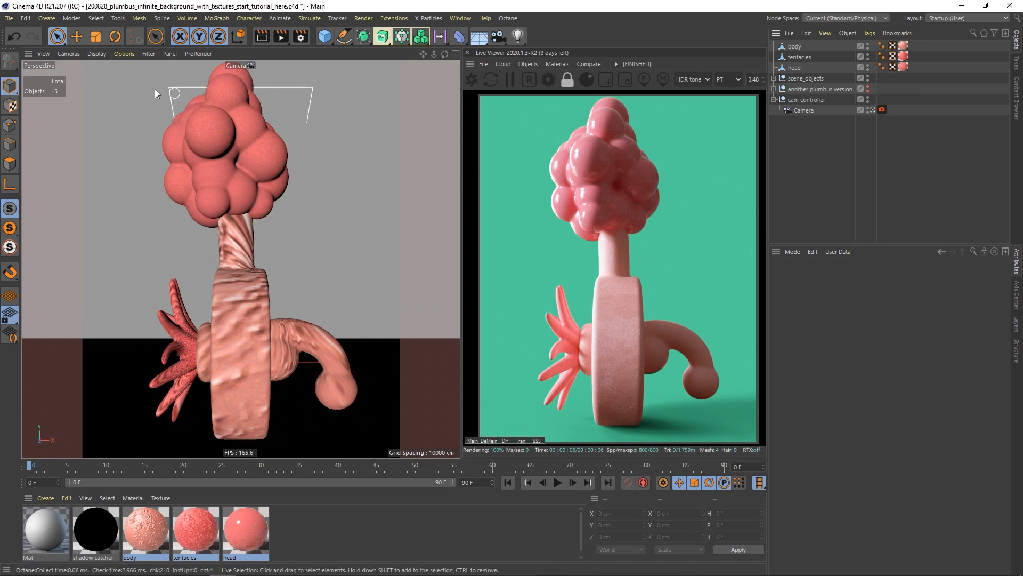
Step: Create a new empty project and close the Octane Live Viewer to enlarge the viewport
left_click(9, 19)
left_click(28, 35)
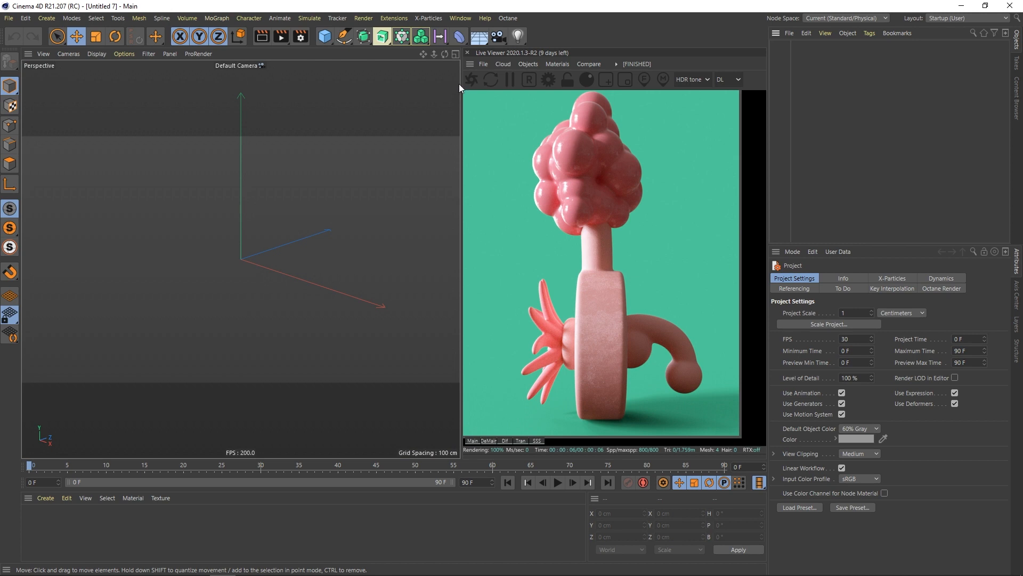
left_click(466, 52)
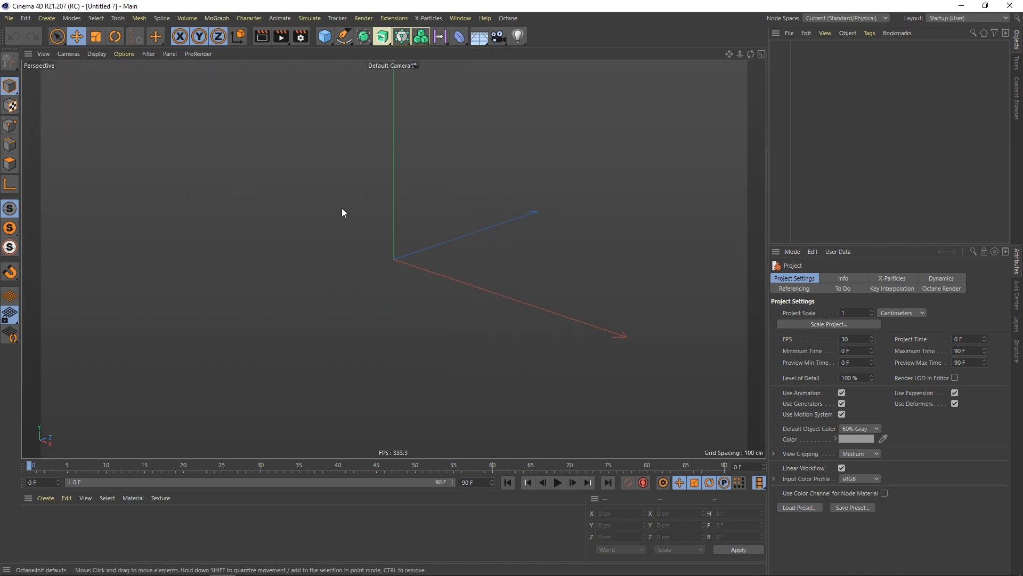
Step: Add a cylinder primitive at the origin of the empty scene
right_click_drag(411, 200, 407, 202, "alt")
middle_click_drag(407, 201, 406, 196, "alt")
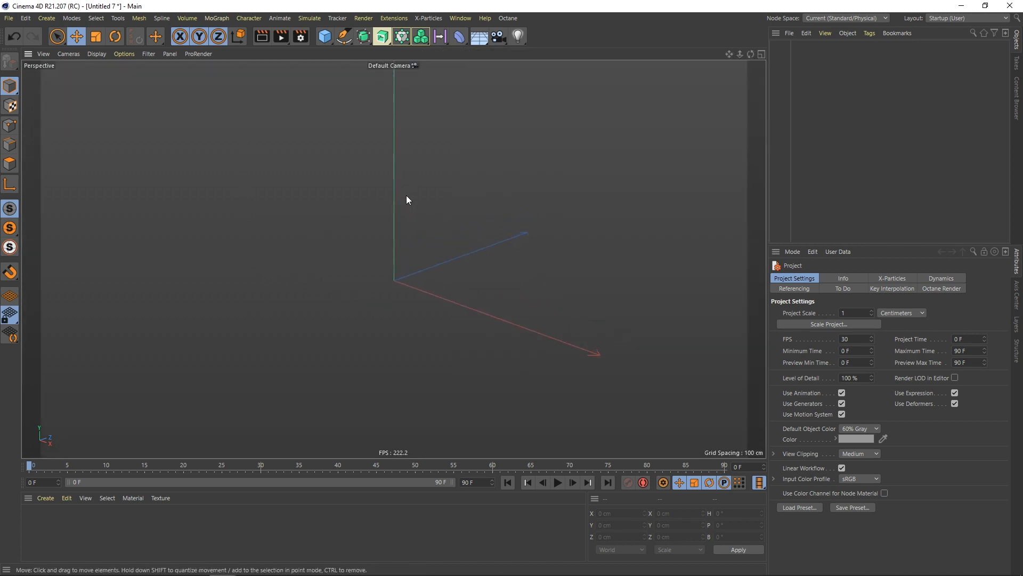
left_click(324, 36)
left_click(517, 50)
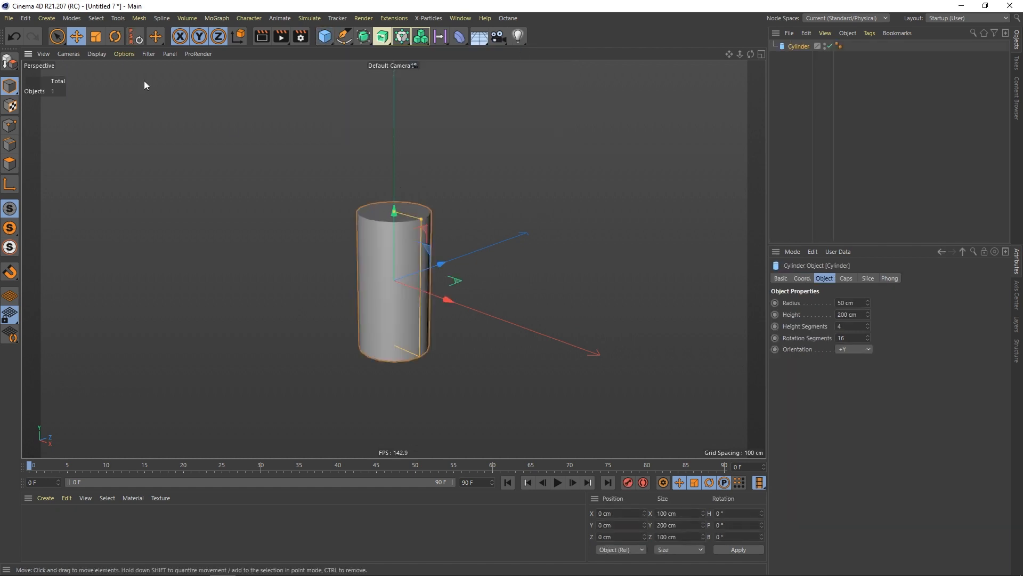
Step: Rotate the cylinder to a 90° pitch and reshape it into a disc about 110 cm in radius and 65 cm high
left_click(115, 36)
left_click_drag(376, 250, 342, 278)
left_click_drag(345, 293, 460, 315)
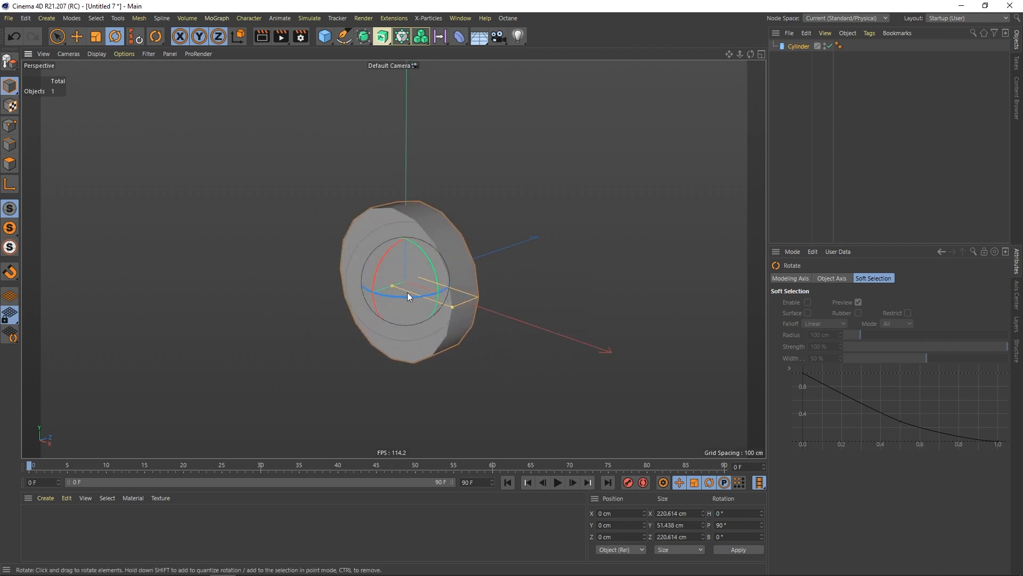
mouse_move(422, 265)
left_mouse_down("alt")
mouse_move(371, 268)
mouse_move(394, 265)
mouse_move(414, 283)
mouse_move(433, 278)
mouse_move(424, 255)
left_mouse_up("alt")
Step: Raise the cylinder's rotation and height segments to give it a much denser, nearly square mesh
left_click(798, 47)
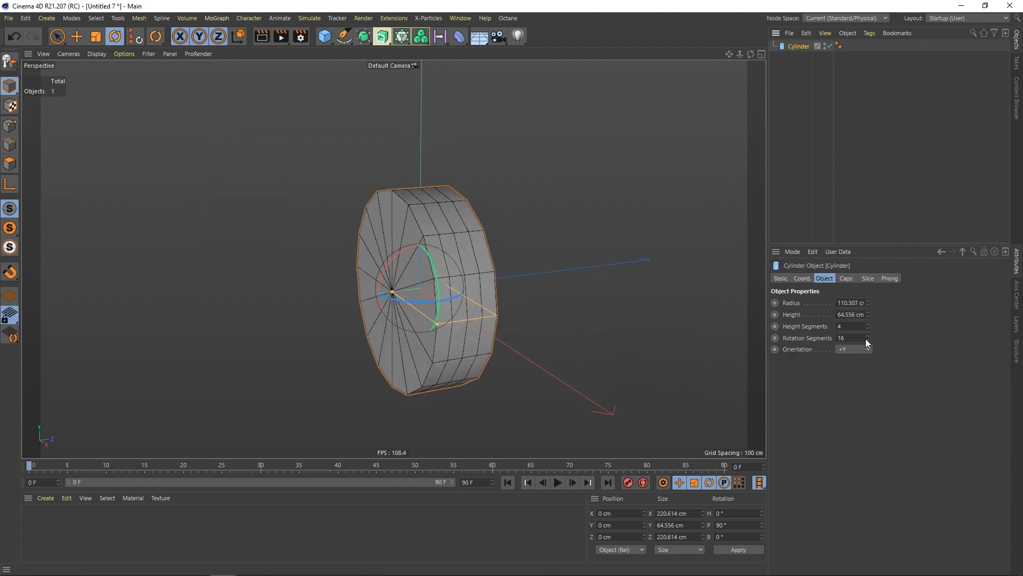
left_click_drag(868, 339, 868, 311)
left_click(868, 324)
Step: Enable a fillet on the cylinder's caps with 7 segments and a 6 cm radius
right_click_drag(358, 279, 398, 266, "alt")
middle_click_drag(431, 262, 386, 246, "alt")
left_click_drag(399, 243, 374, 241, "alt")
left_click(845, 278)
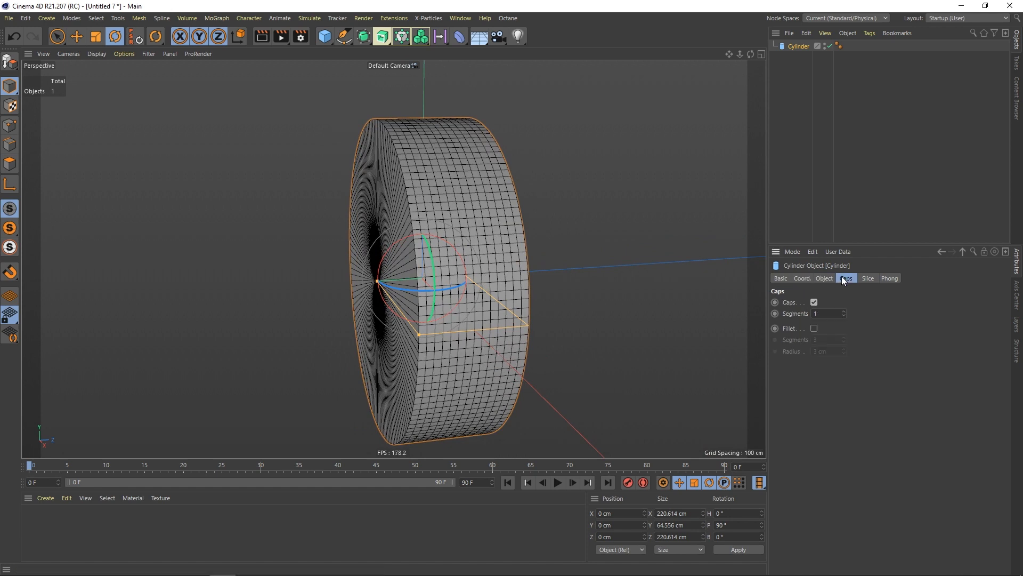
left_click(814, 302)
left_click(814, 302)
left_click(813, 328)
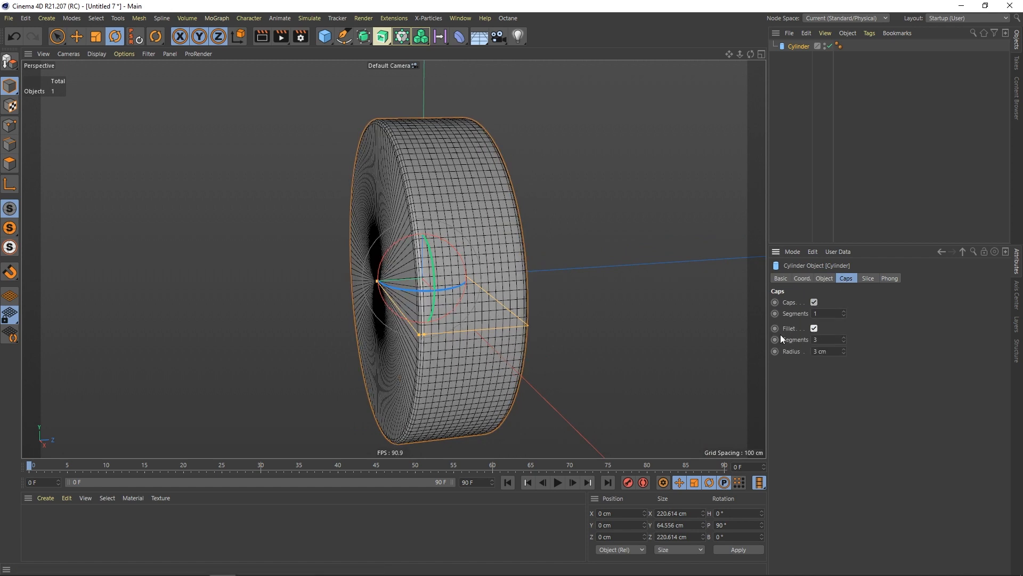
left_click_drag(845, 341, 844, 351)
Step: Switch the viewport display to Gouraud shading without wireframe lines
key("n")
key("a")
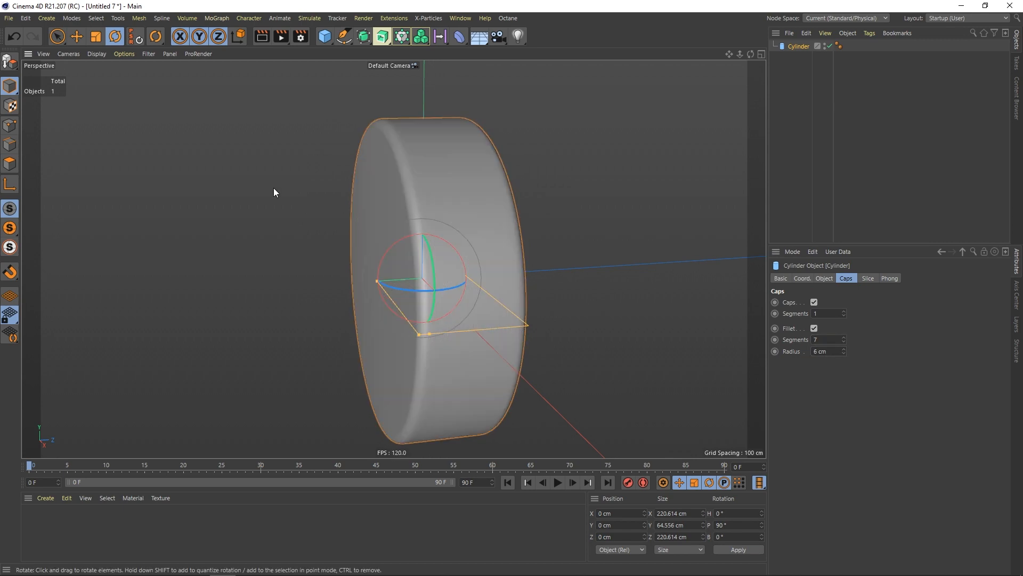
left_click_drag(434, 258, 423, 252, "alt")
right_click_drag(423, 252, 399, 261, "alt")
left_click_drag(399, 261, 434, 236, "alt")
scroll(434, 236, "up", 2)
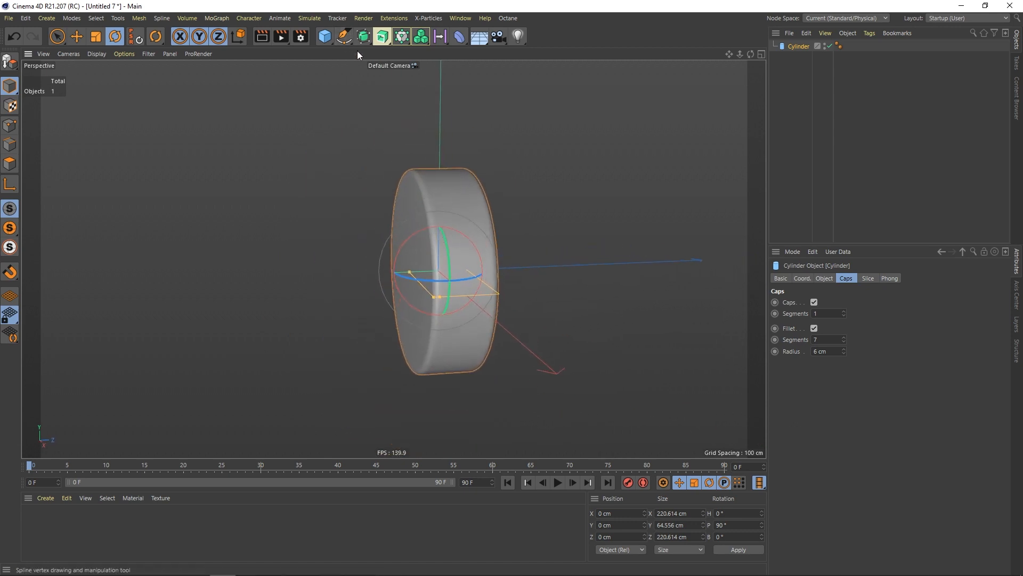
Step: Draw a three-point Bezier spline in the Right view, from the disc's upper edge to about Y 317 cm, its end leaning about 37 cm along Z
left_click(345, 37)
left_click(386, 53)
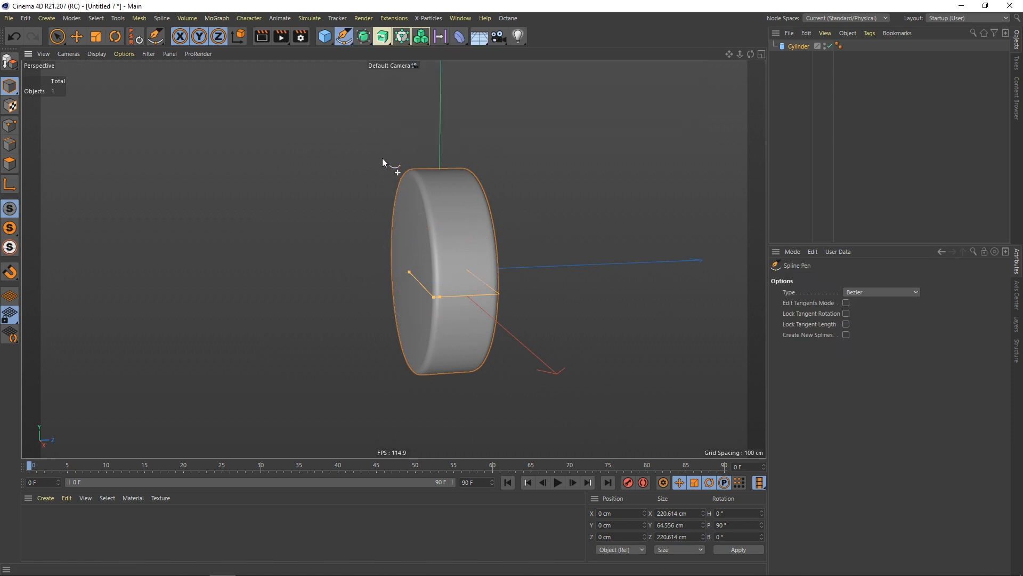
key("F3")
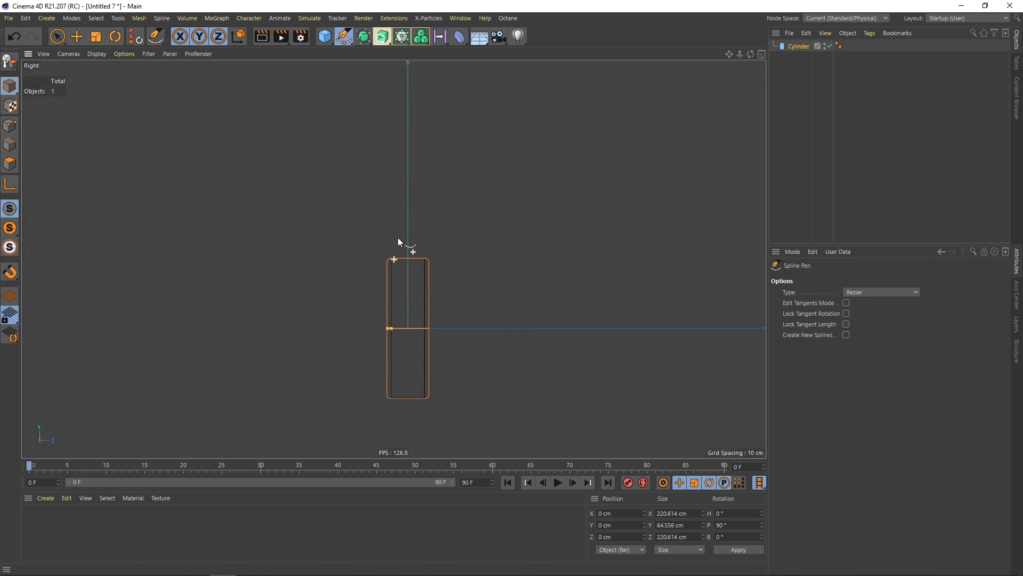
left_click(409, 270)
left_click(408, 205)
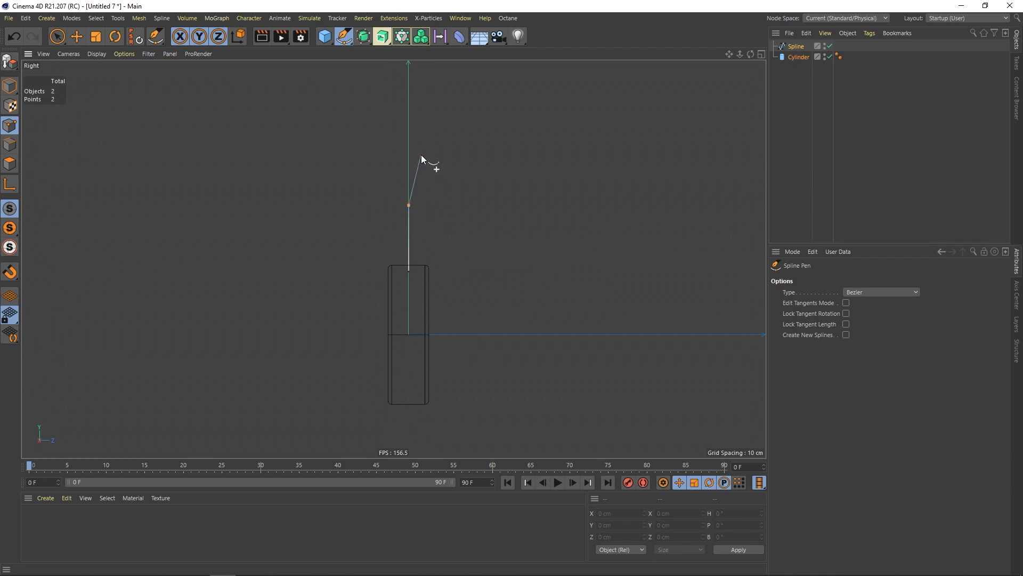
left_click(432, 134)
key("space")
scroll(401, 209, "up", 2)
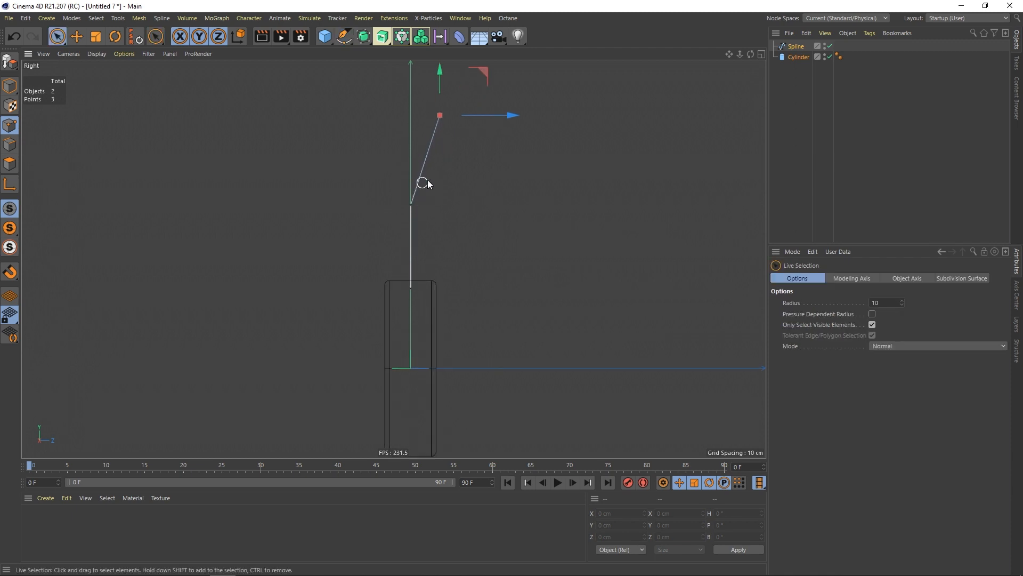
Step: Change the spline's type to B-Spline with Uniform intermediate points and a number of 50
left_click(795, 48)
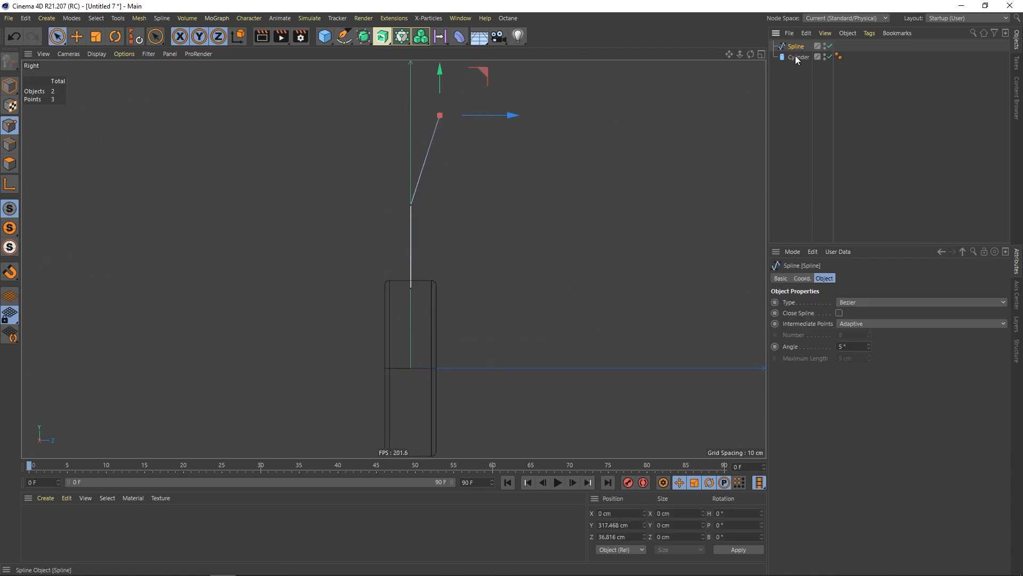
left_click(852, 302)
left_click(853, 350)
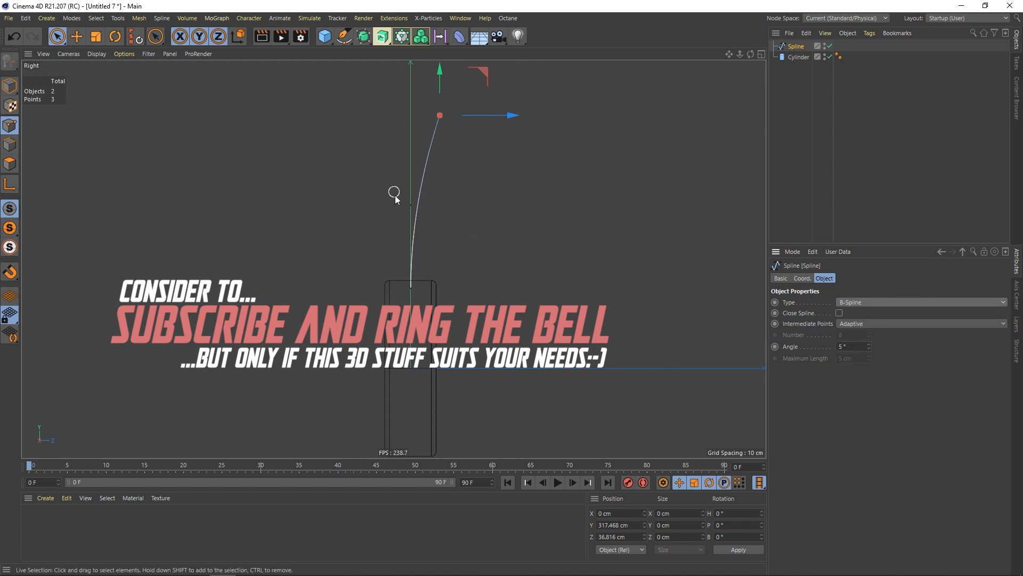
left_click(858, 324)
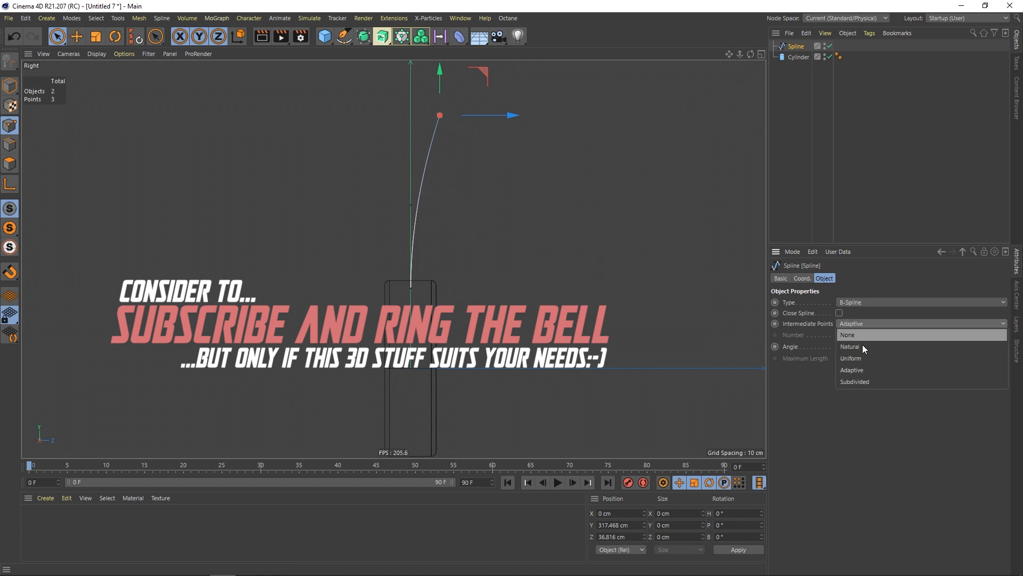
left_click(860, 363)
double_click(844, 334)
type("50")
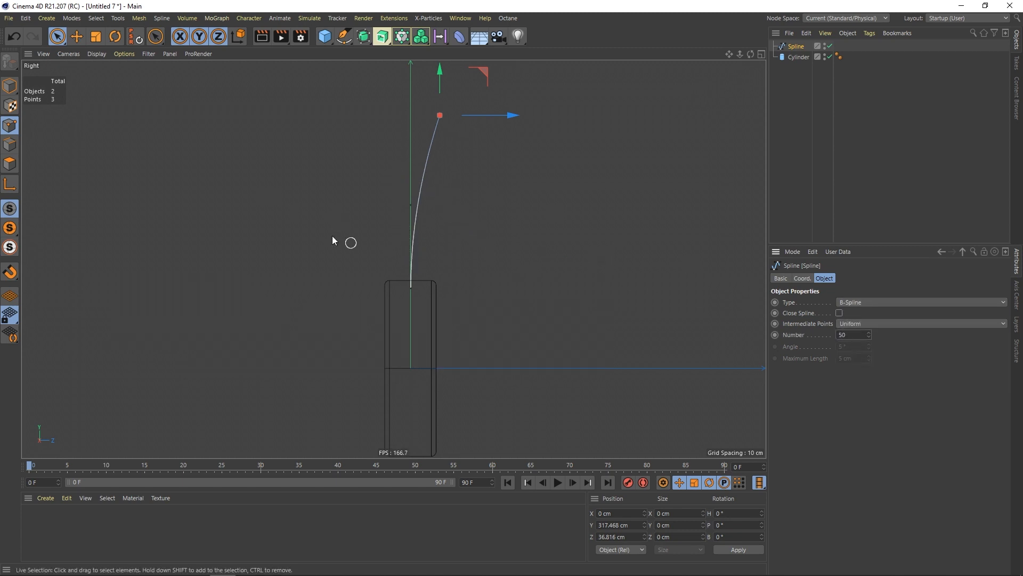
Step: Scale the whole spline down in the perspective view to about 117 cm high, keeping its base at the disc's upper edge
key("F1")
left_click_drag(366, 231, 443, 247, "alt")
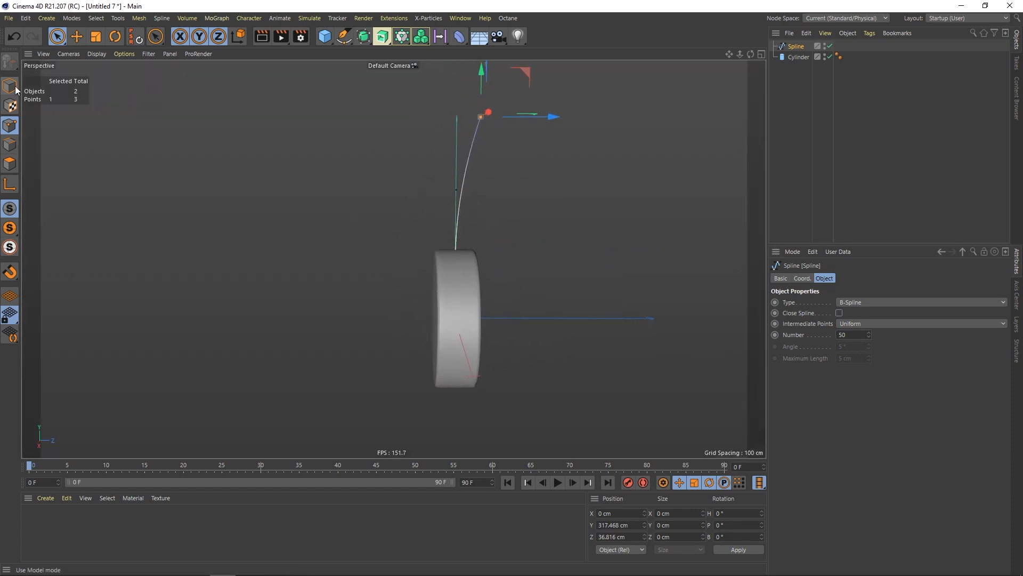
left_click(13, 89)
key("t")
left_click_drag(532, 184, 459, 251)
left_click(58, 37)
left_click(446, 239)
left_click(795, 46)
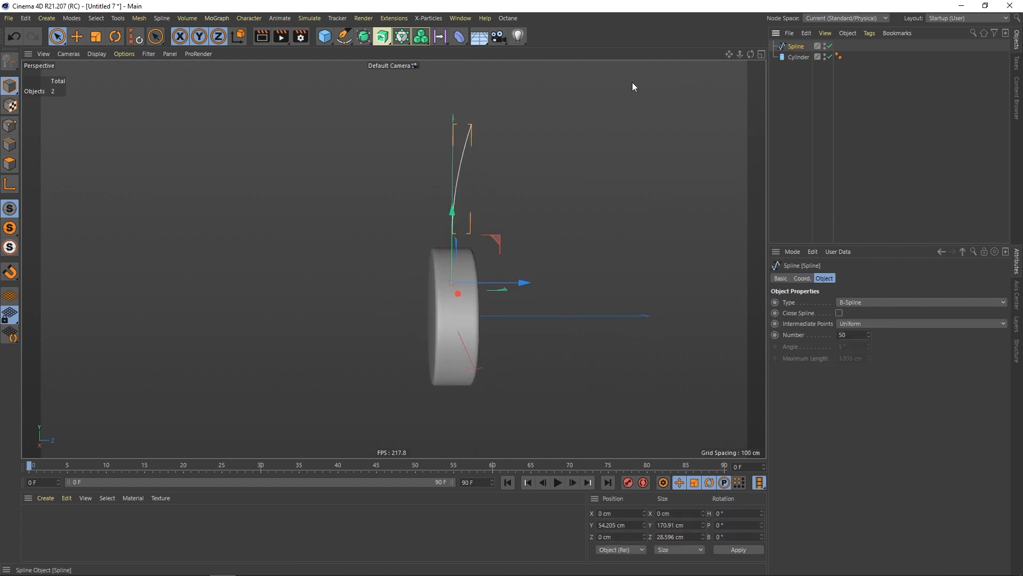
left_click(96, 36)
left_click_drag(308, 185, 250, 228)
left_click_drag(360, 200, 342, 210)
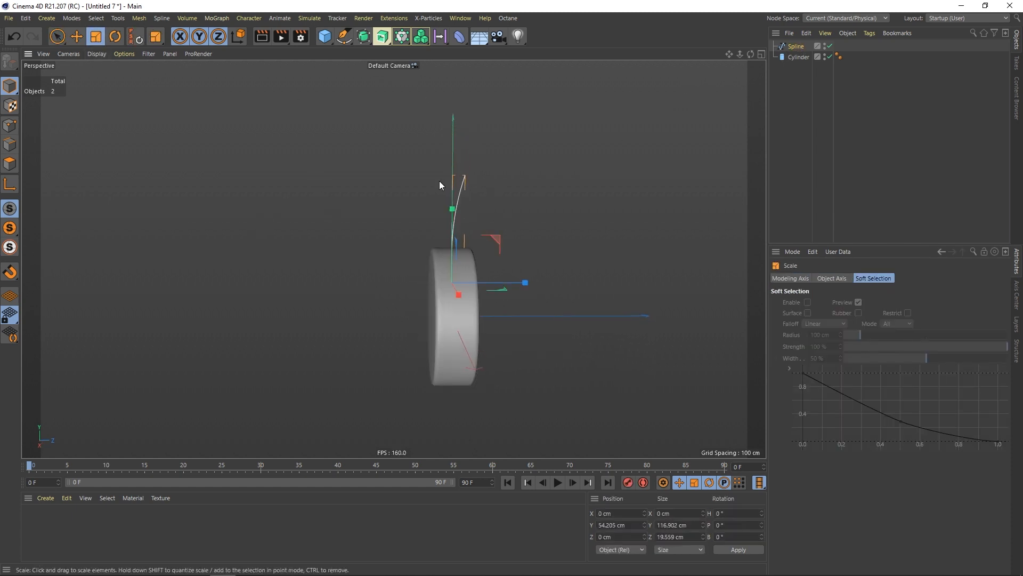
left_click(792, 116)
mouse_move(470, 287)
left_mouse_down("alt")
mouse_move(442, 277)
mouse_move(468, 281)
left_mouse_up("alt")
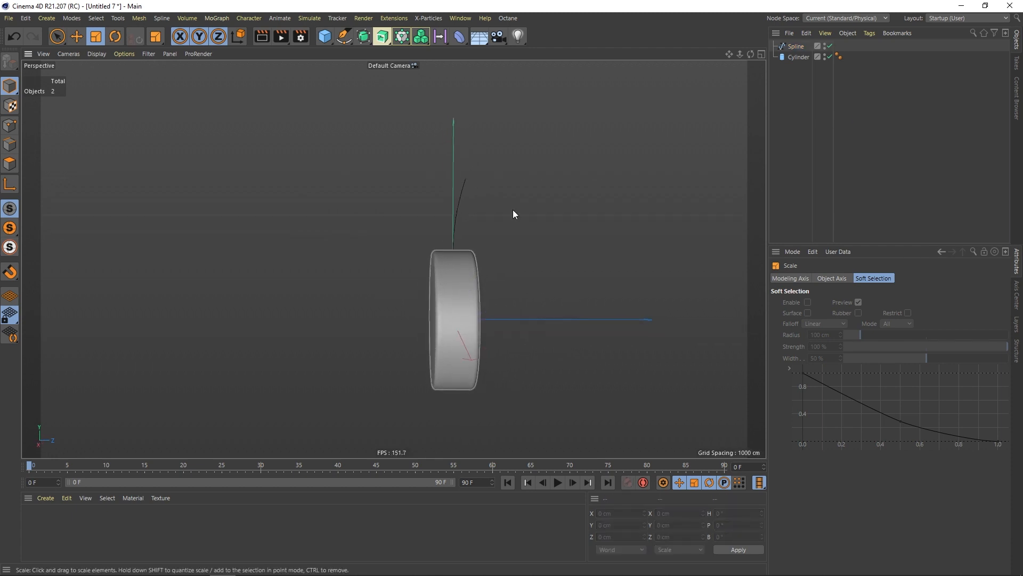
Step: Shift the spline's end and middle points slightly back along Z to make its curve gentler
left_click(796, 46)
left_click(9, 125)
left_click(473, 175)
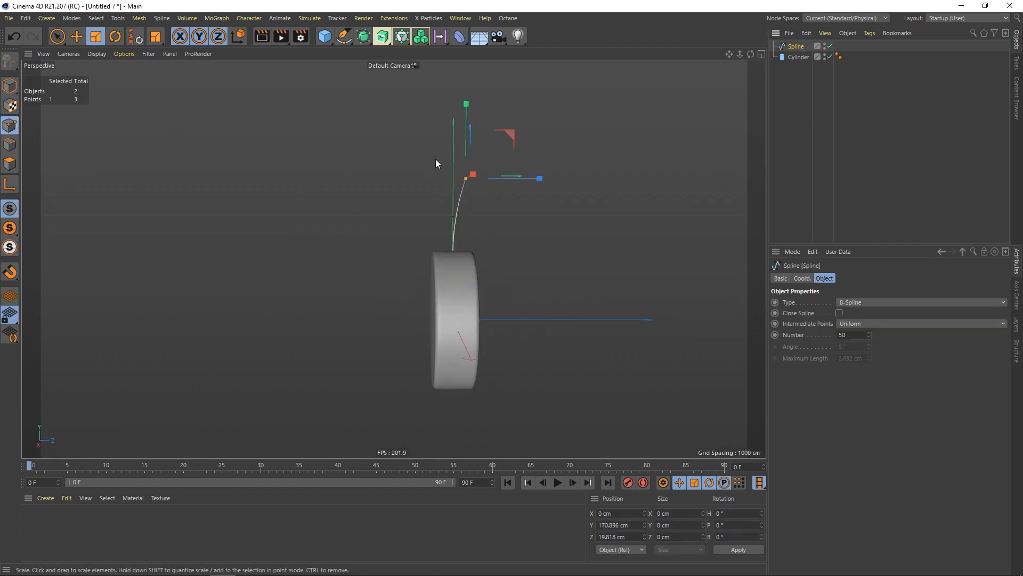
left_click_drag(63, 37, 85, 51)
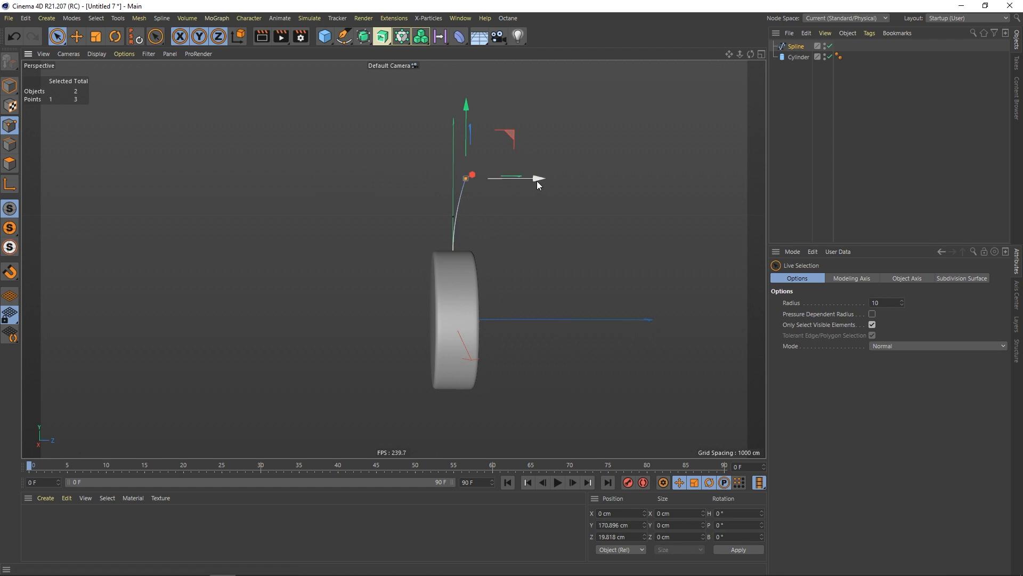
left_click_drag(539, 181, 535, 182)
left_click(453, 216)
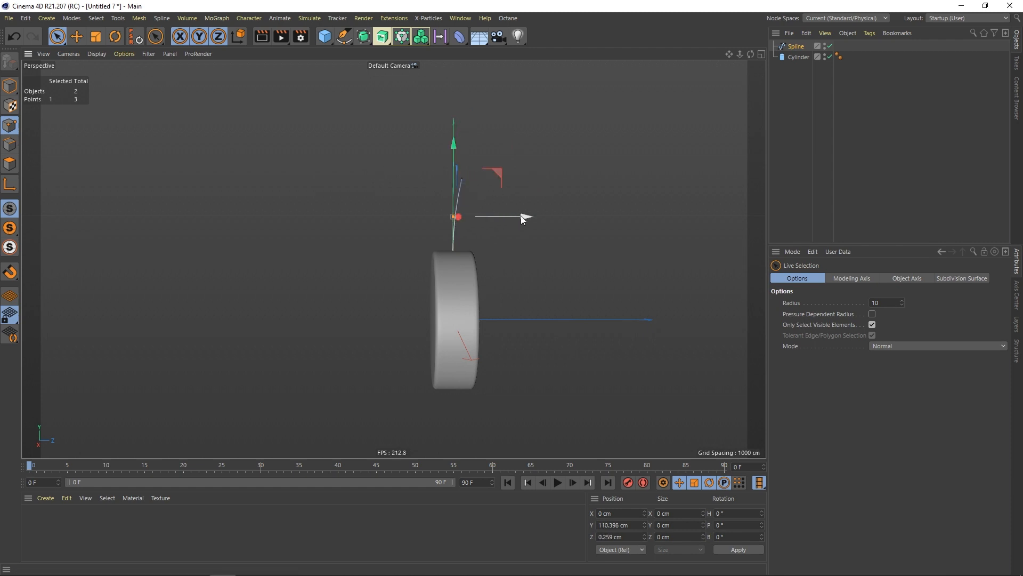
left_click_drag(521, 216, 517, 216)
left_click(463, 179)
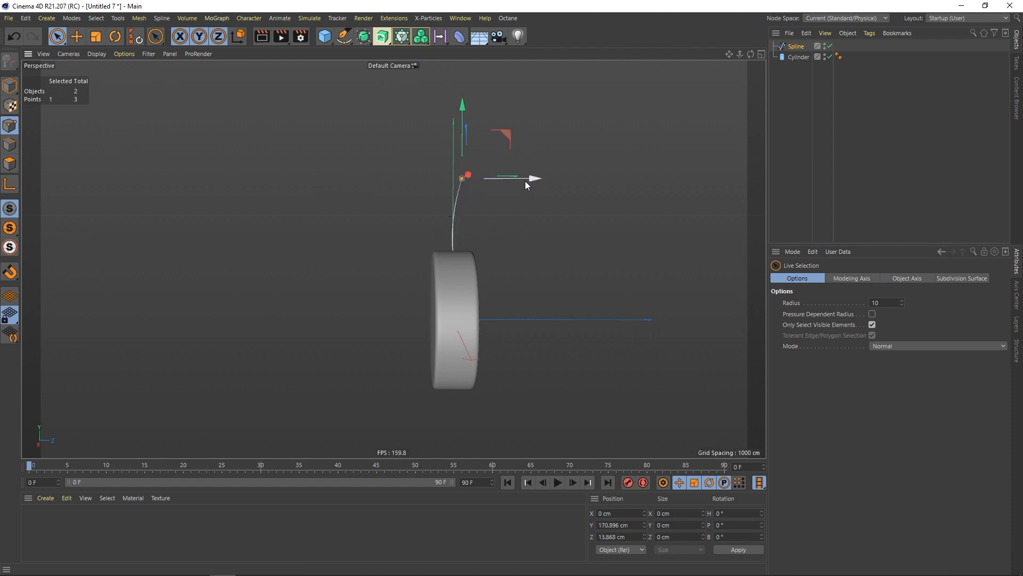
left_click_drag(526, 181, 462, 213)
left_click(800, 116)
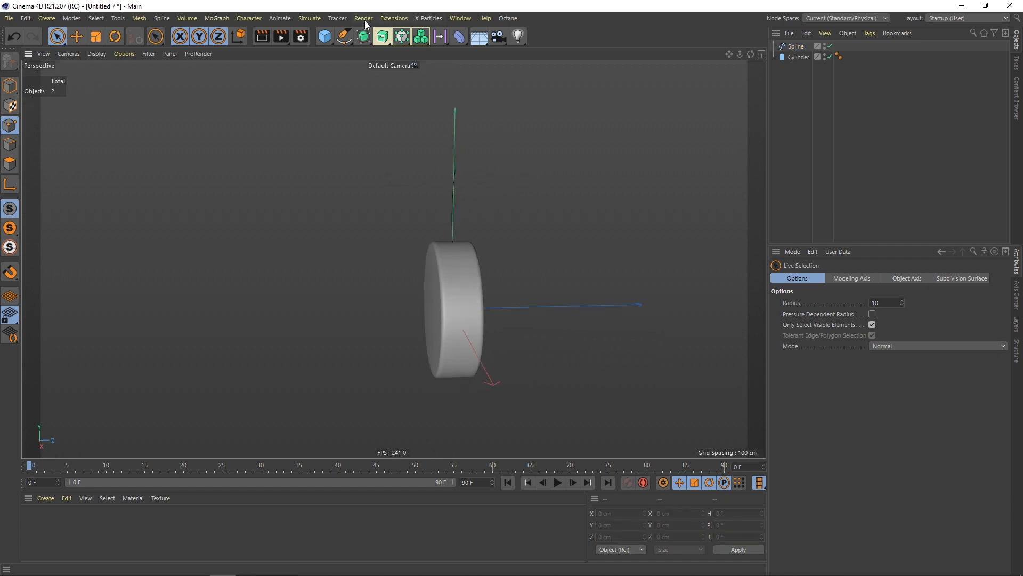
Step: Add a capsule and raise it along Y above the disc
left_click(330, 37)
left_click(410, 90)
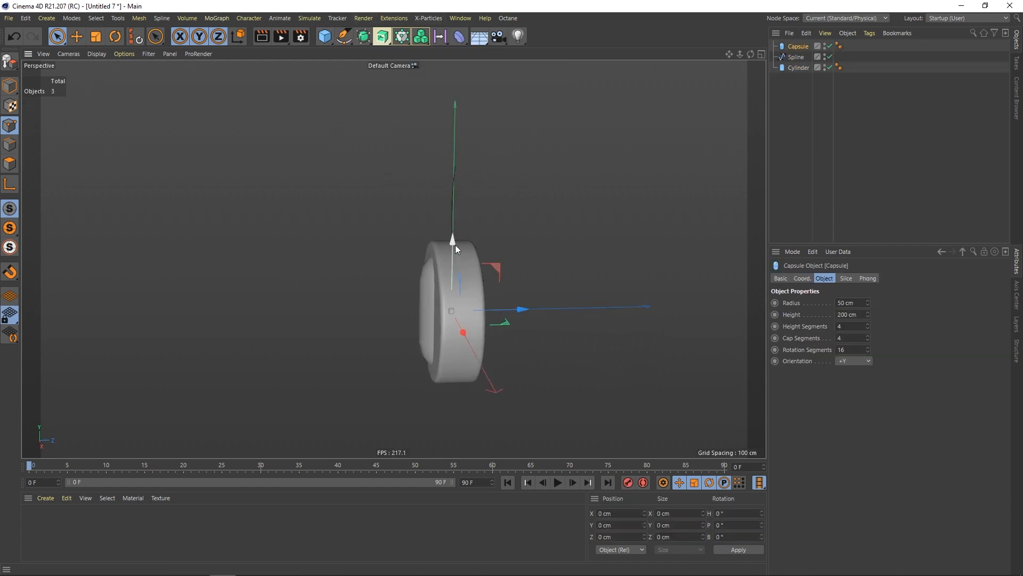
left_click_drag(455, 244, 450, 102)
Step: Show wireframe lines on the shaded objects and set the capsule's radius to 18 cm
left_click_drag(467, 180, 442, 162, "alt")
key("n")
key("b")
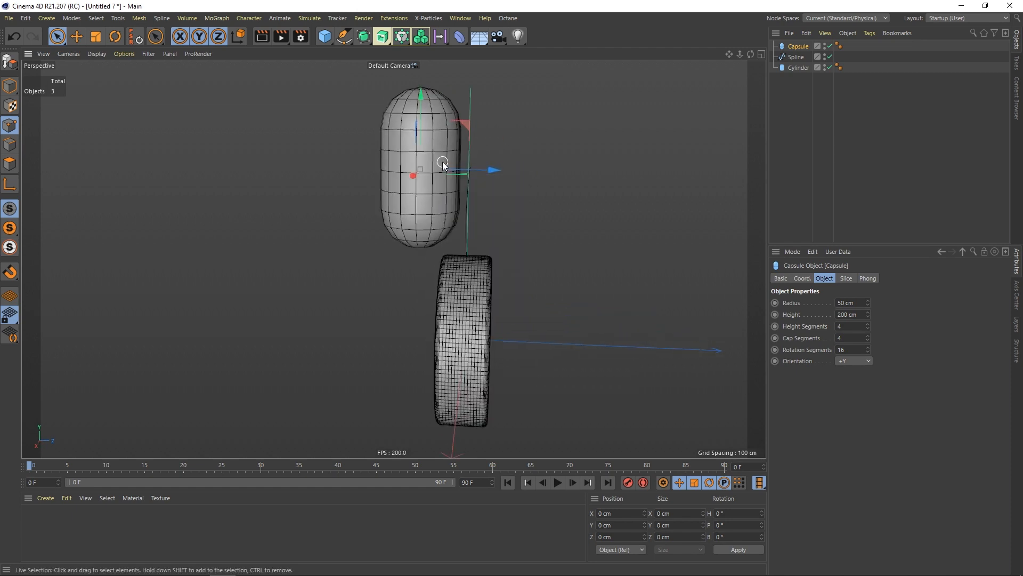
scroll(441, 163, "up", 2)
left_click_drag(867, 303, 864, 321)
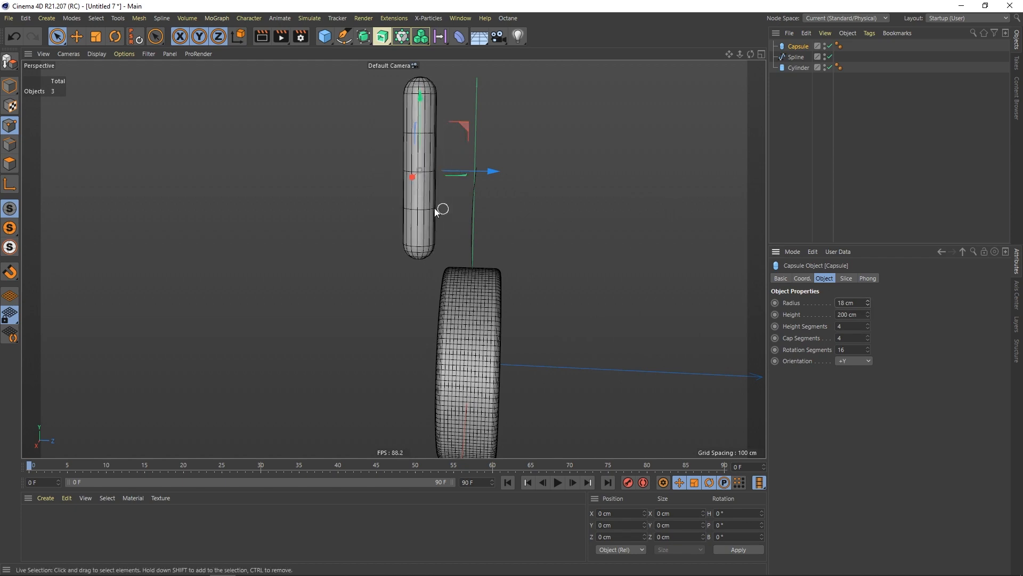
Step: Increase the capsule's mesh density to 64 height segments, 16 cap segments and 44 rotation segments
left_click_drag(434, 208, 450, 201, "alt")
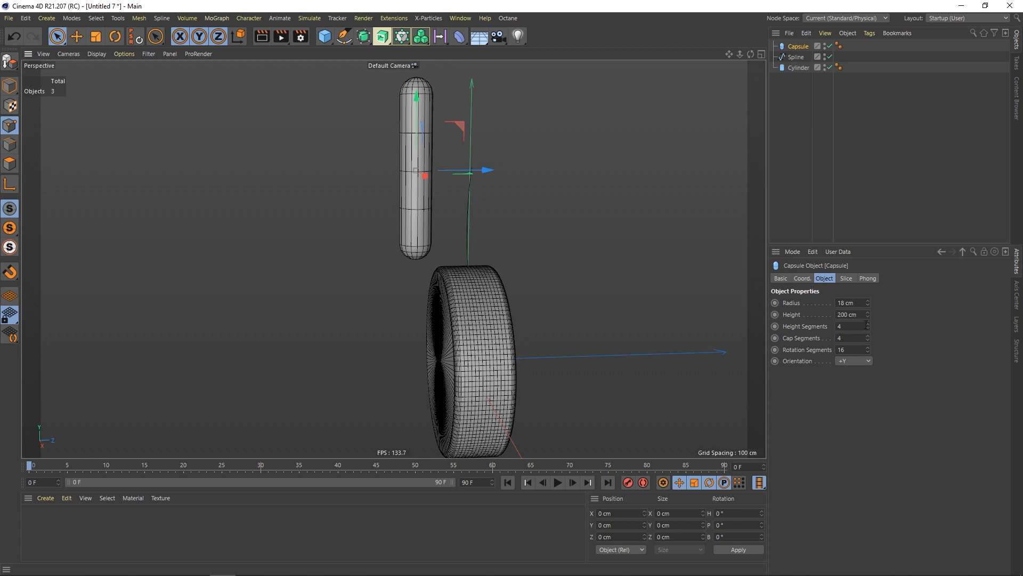
left_click_drag(867, 325, 865, 314)
left_click_drag(862, 306, 861, 297)
mouse_move(868, 339)
left_mouse_down()
mouse_move(866, 320)
mouse_move(864, 332)
left_mouse_up()
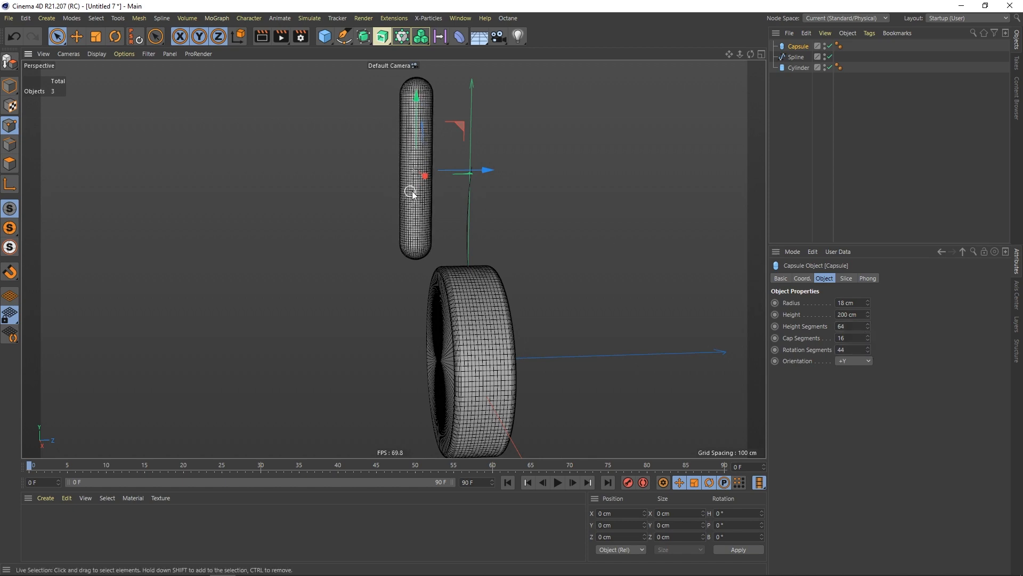
left_click_drag(411, 191, 401, 191, "alt")
left_click(791, 97)
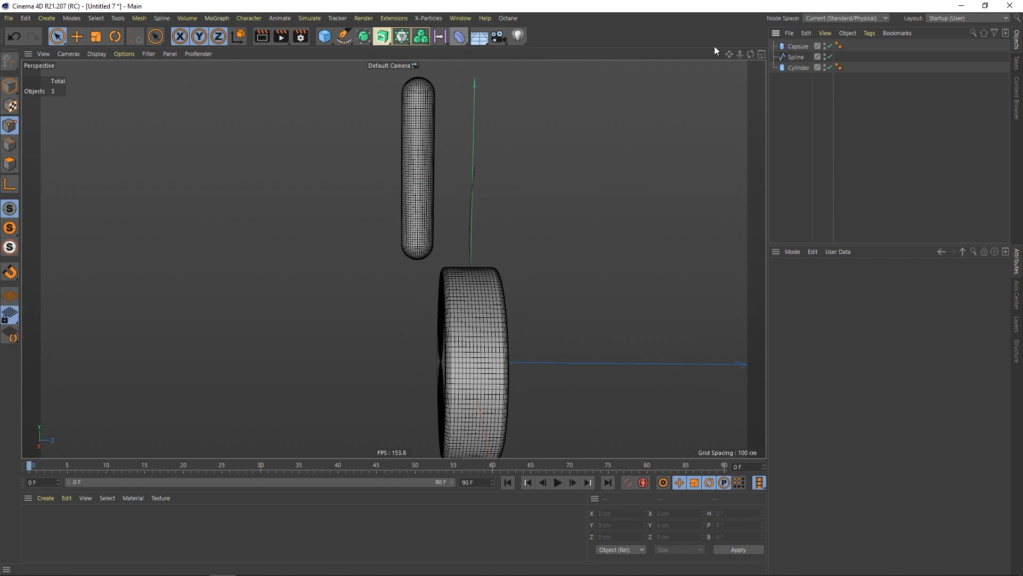
Step: Add a Spline Wrap deformer as a child of the capsule and assign the drawn spline to it
left_click(798, 47)
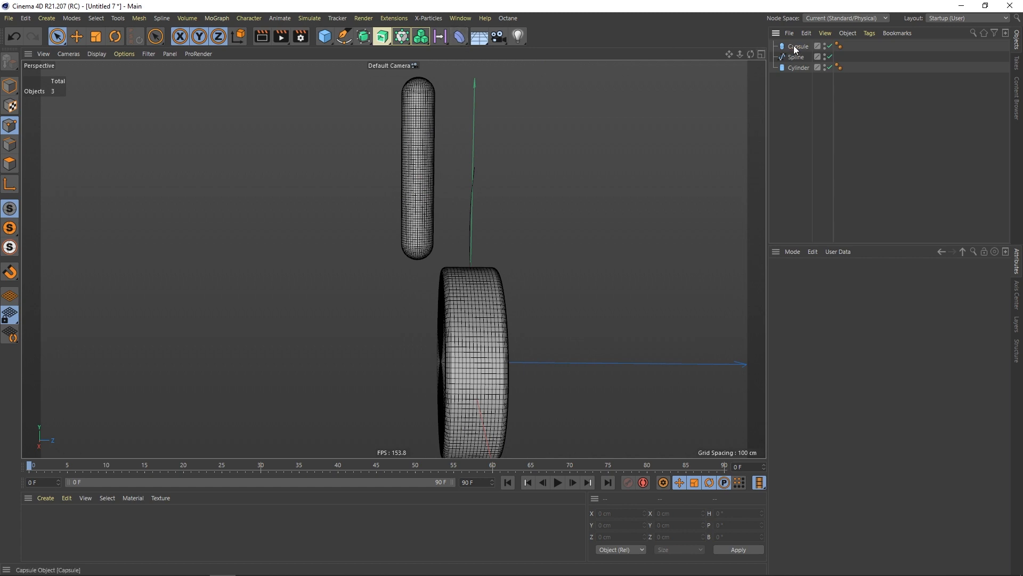
left_click(455, 39)
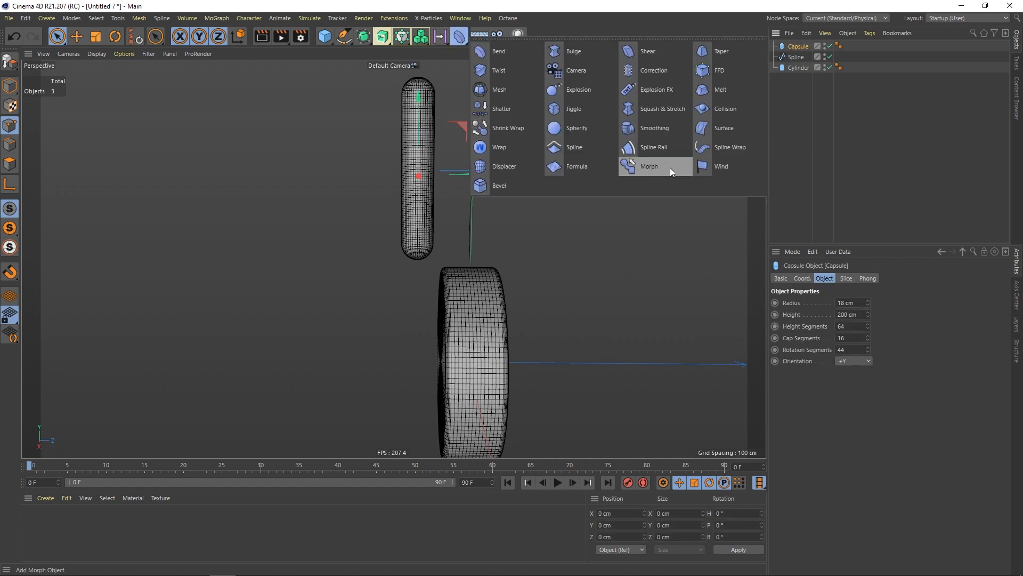
left_click(726, 148, "shift")
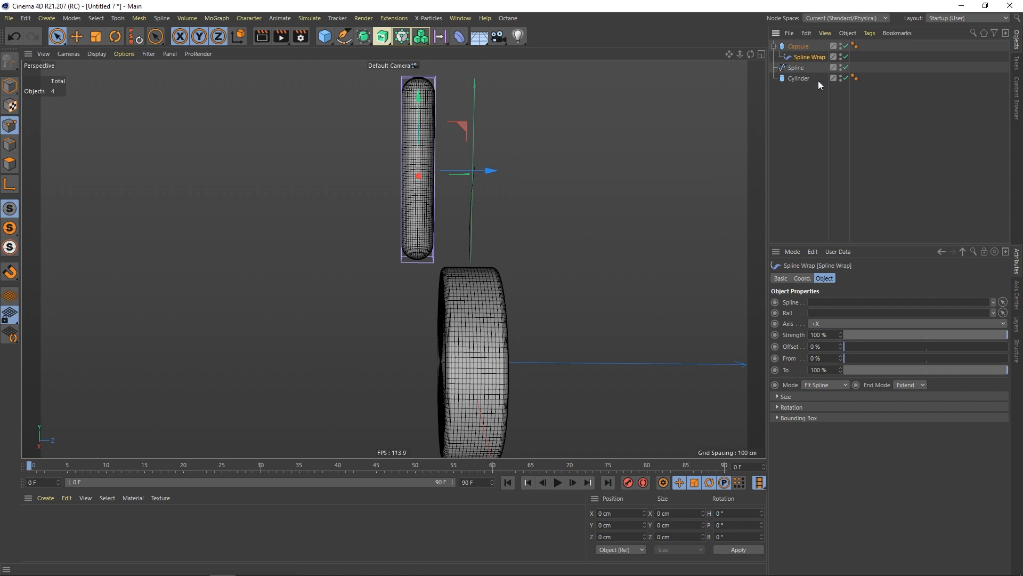
left_click_drag(796, 68, 828, 301)
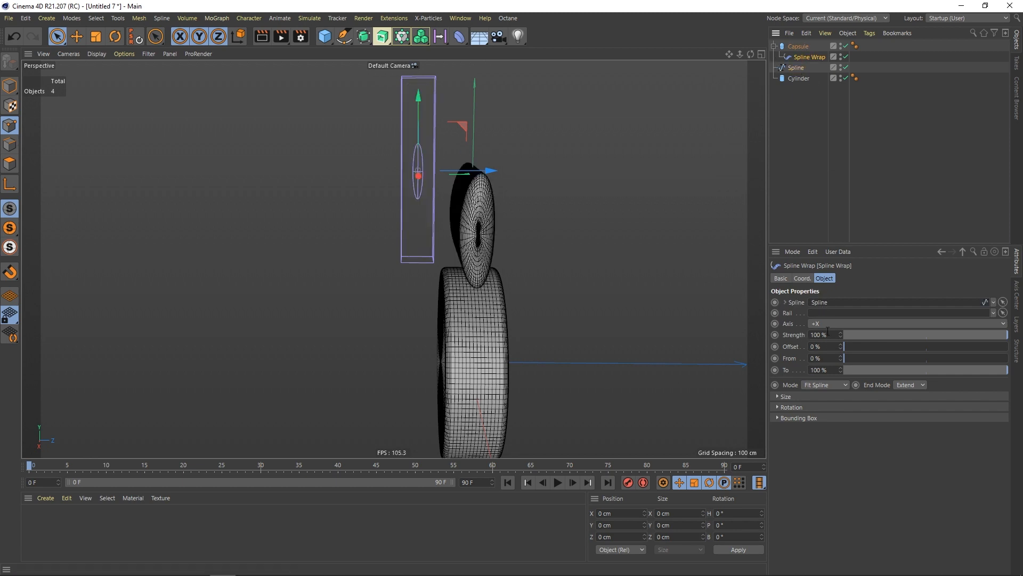
Step: Set the Spline Wrap's axis to +Y and its mode to Keep Length
left_click(826, 323)
left_click(818, 380)
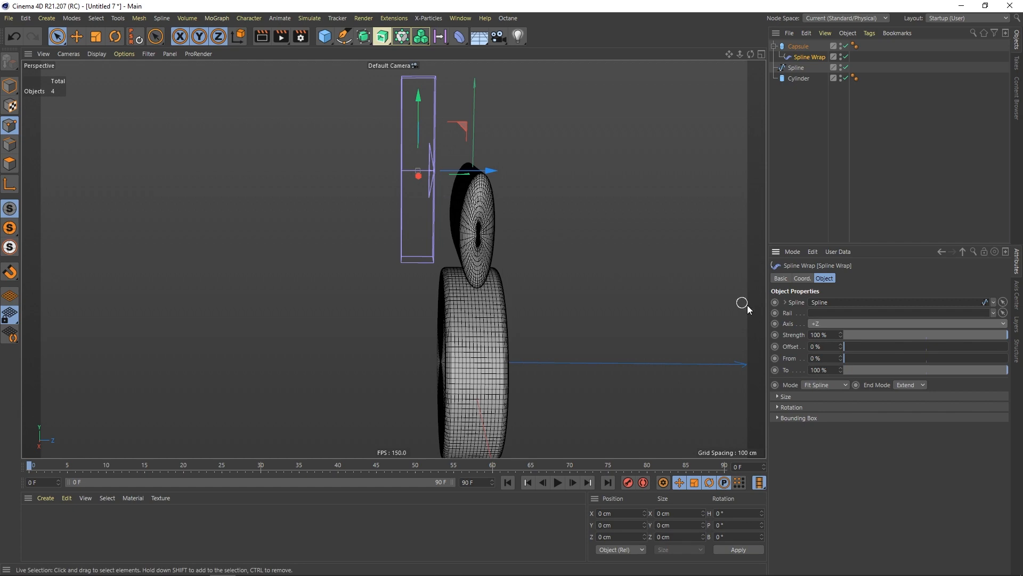
left_click(833, 322)
left_click(824, 356)
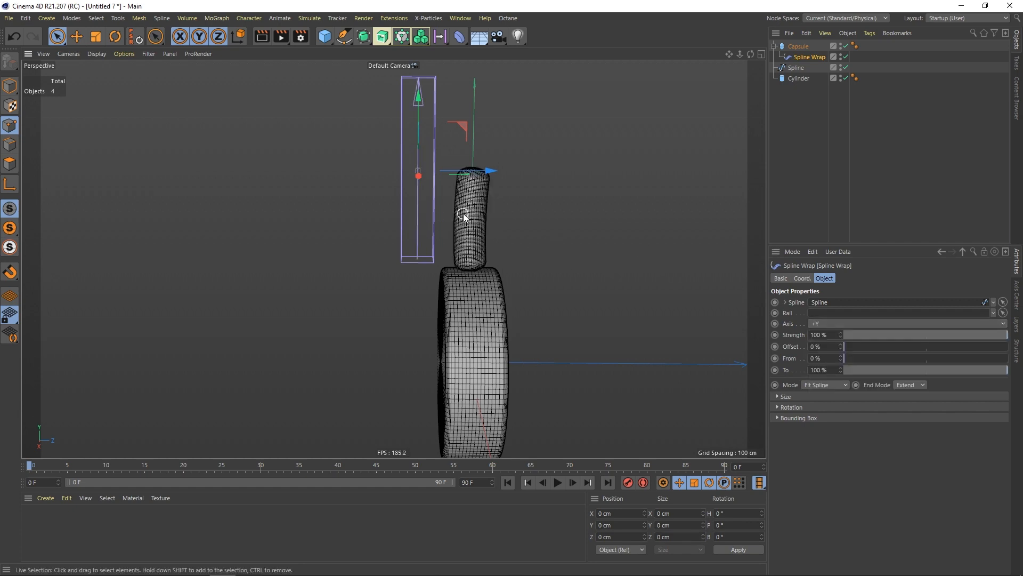
left_click(847, 386)
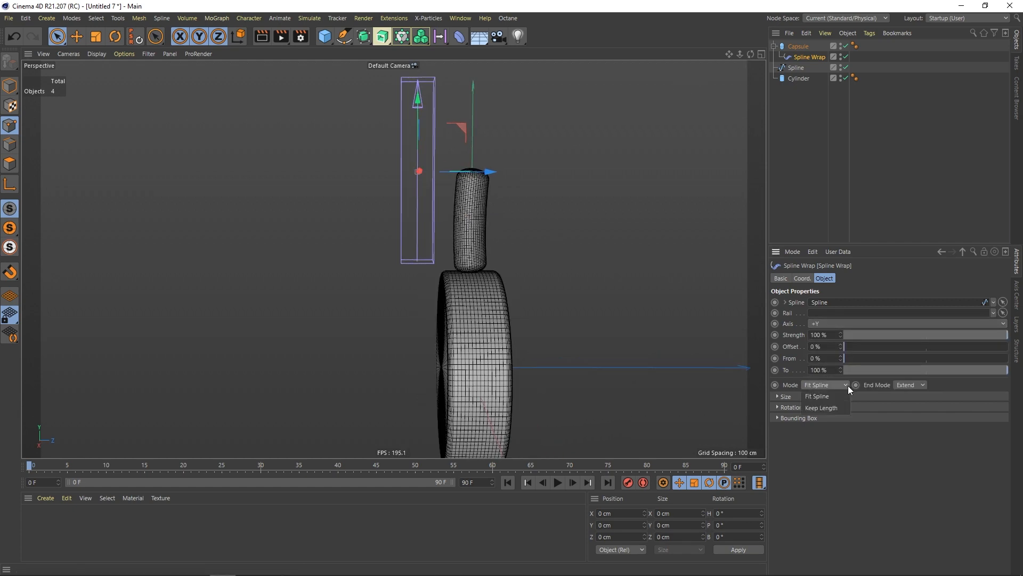
left_click(834, 408)
scroll(471, 229, "up", 2)
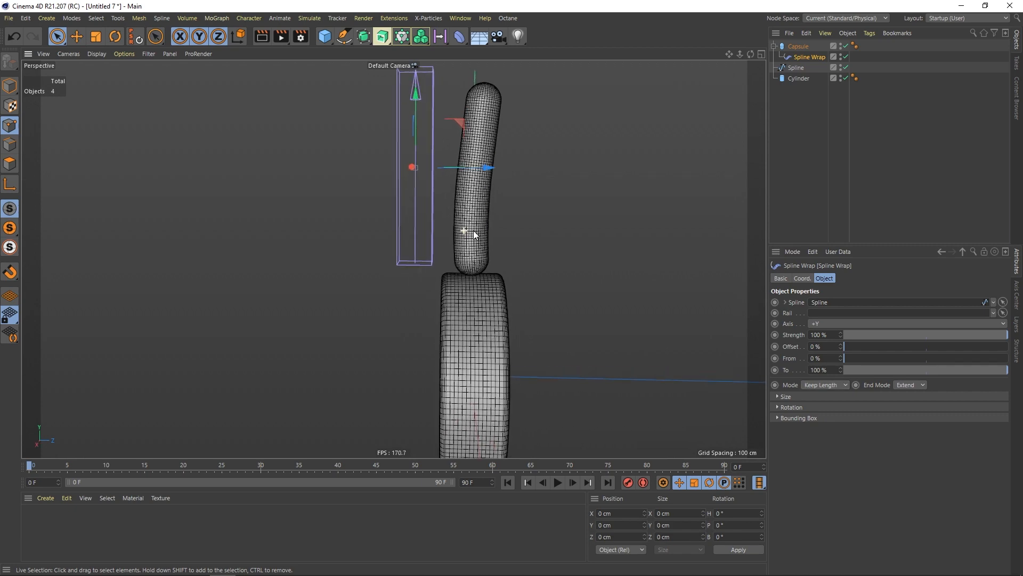
Step: Set the Spline Wrap's offset to -53% to sink the capsule into the disc, and display the objects without wireframe lines
left_click(802, 47)
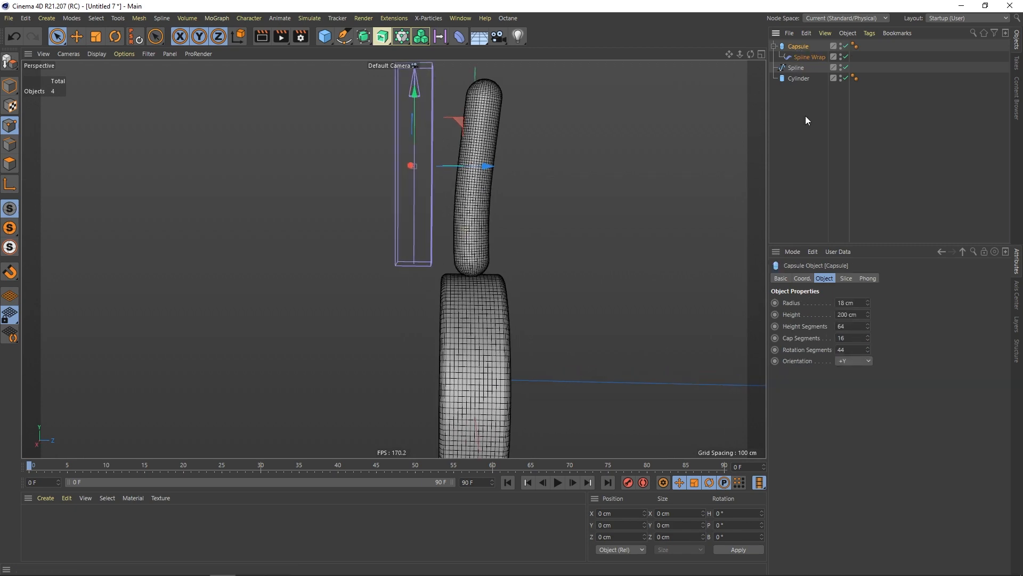
left_click(809, 57)
left_click_drag(841, 347, 834, 375)
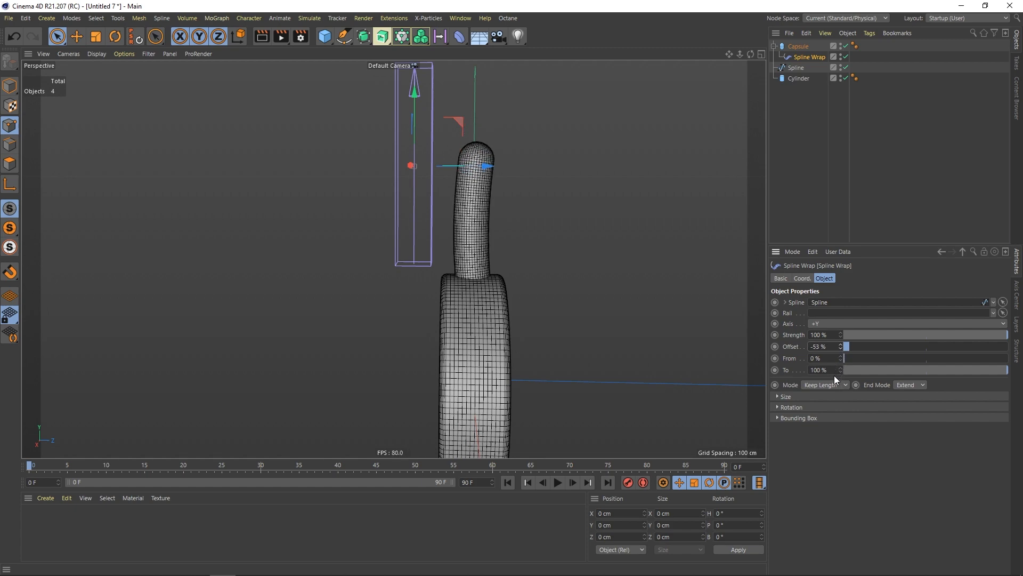
left_click(828, 222)
mouse_move(413, 297)
left_mouse_down("alt")
mouse_move(449, 281)
mouse_move(570, 277)
mouse_move(427, 287)
mouse_move(453, 315)
mouse_move(505, 287)
mouse_move(461, 277)
mouse_move(482, 276)
mouse_move(469, 266)
mouse_move(482, 259)
left_mouse_up("alt")
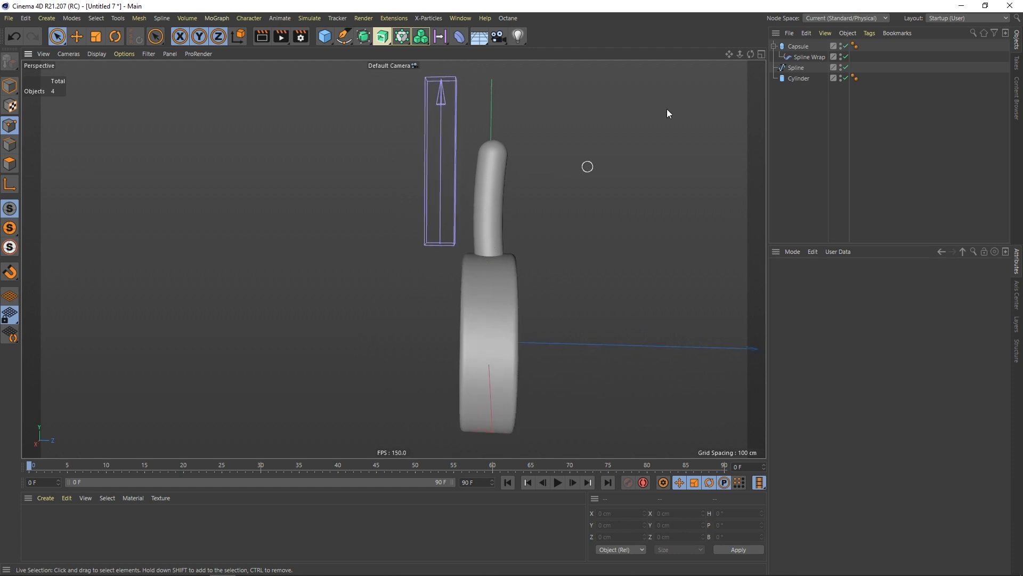
Step: Set the capsule's radius to 19 cm
left_click(800, 46)
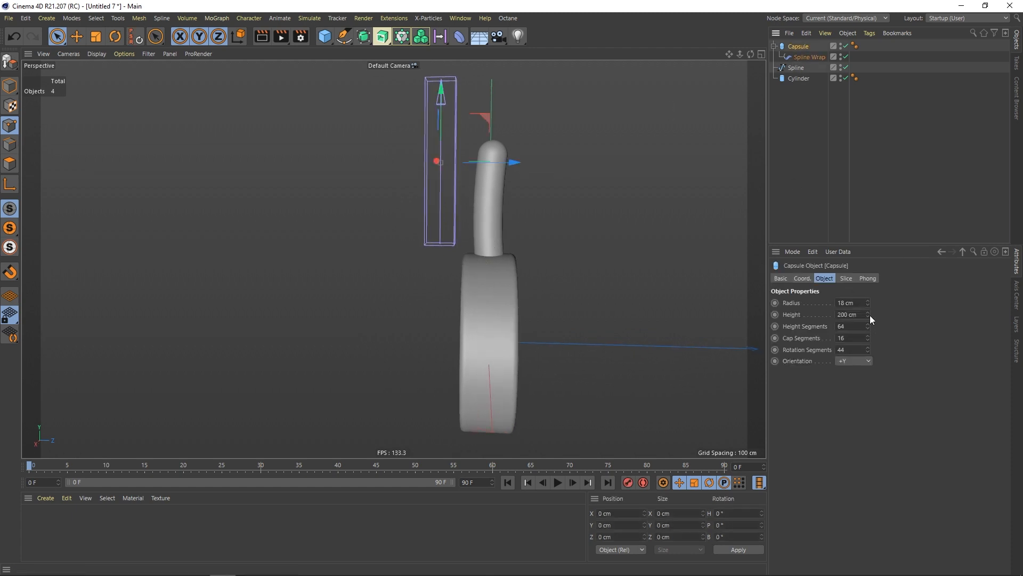
left_click(868, 301)
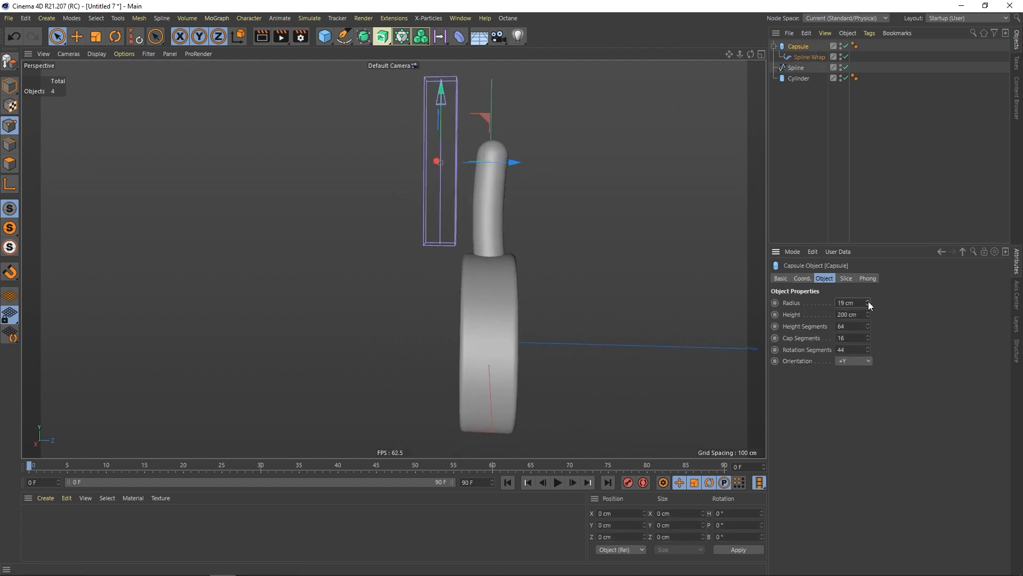
left_click_drag(440, 256, 483, 250, "alt")
left_click(752, 155)
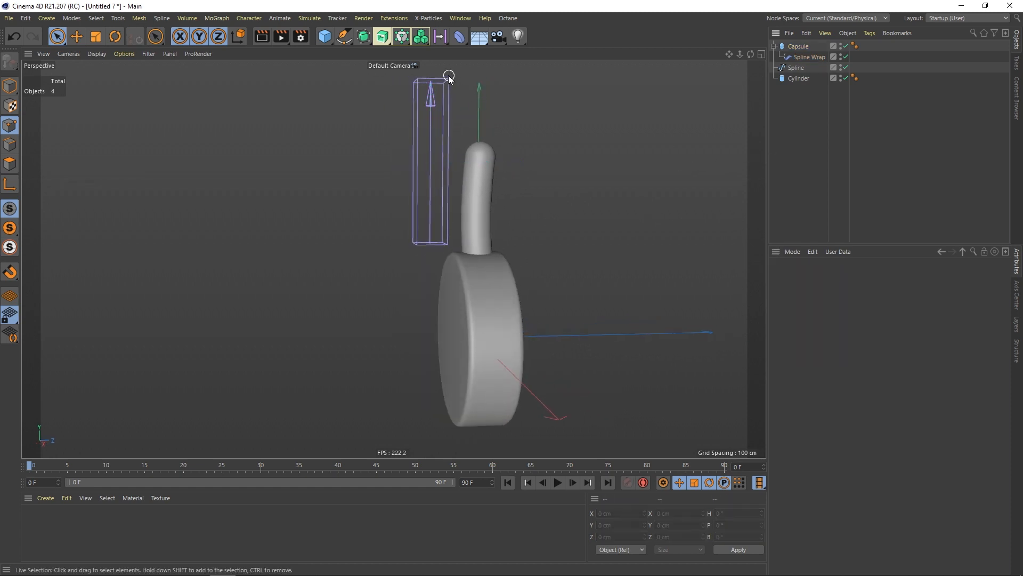
Step: Add a torus and rotate it upright so it is parallel to the disc
left_click(325, 37)
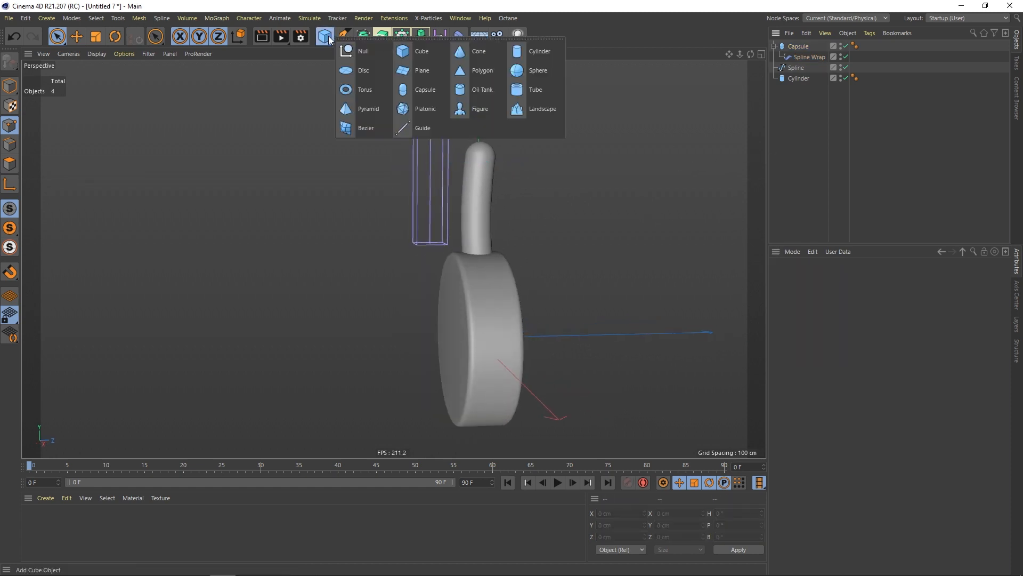
left_click(382, 89)
left_click(115, 37)
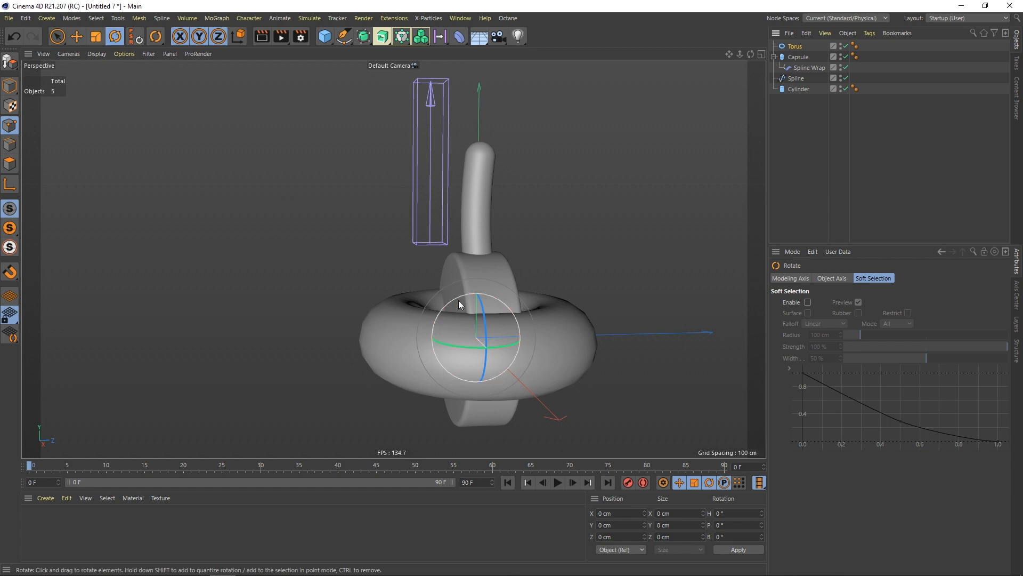
left_click_drag(456, 297, 449, 351)
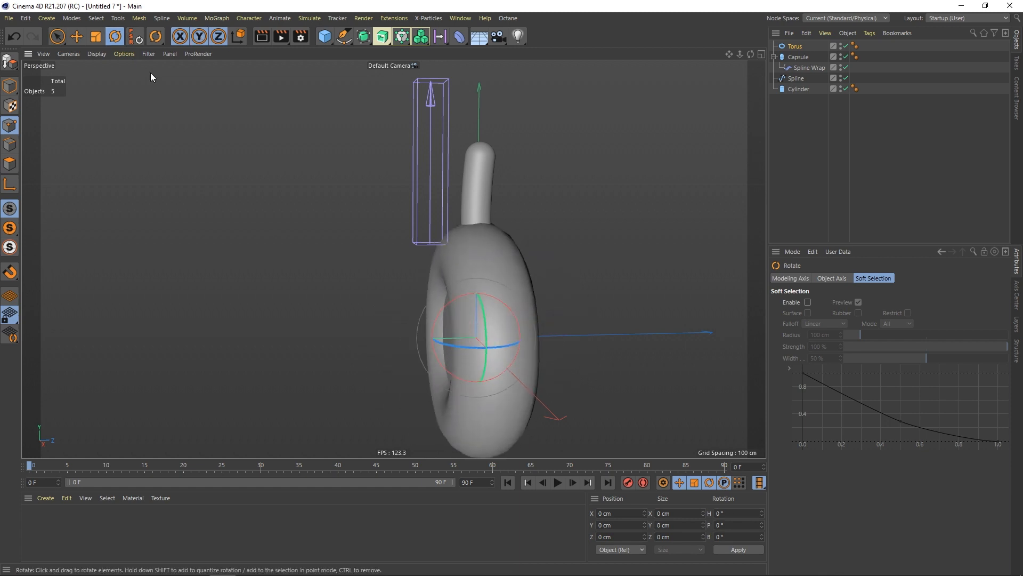
Step: Scale the torus down and move it about 50 cm along its Y axis onto the disc's flat face
left_click(97, 38)
left_click_drag(291, 199, 180, 337)
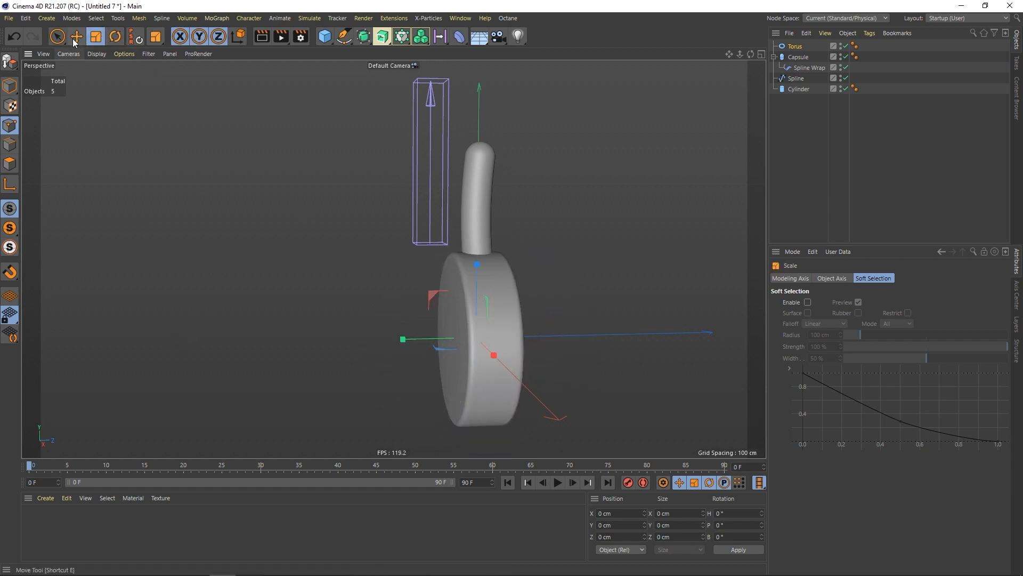
left_click(57, 36)
left_click(107, 48)
left_click_drag(405, 343, 373, 346)
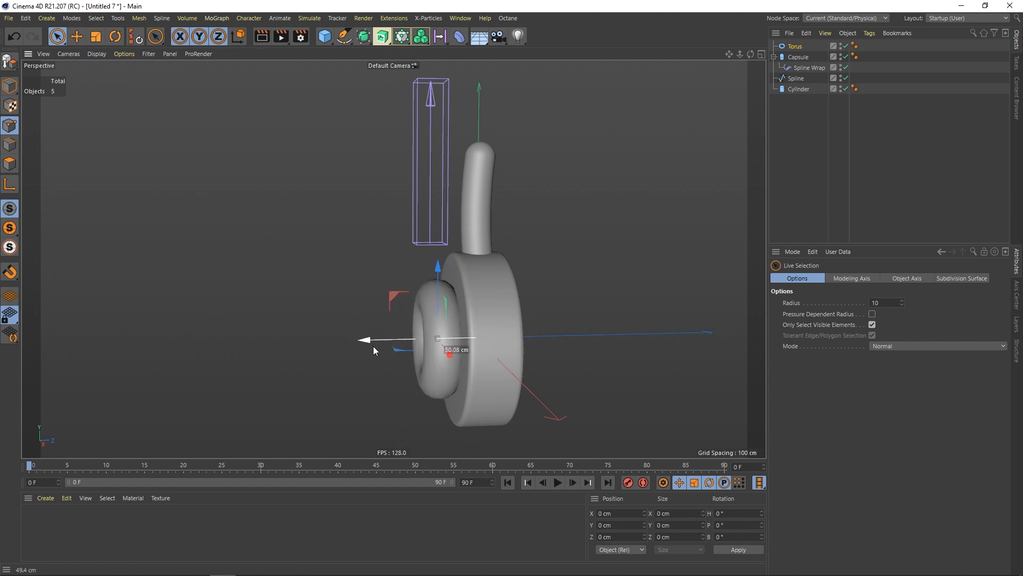
Step: Shrink the torus further to about 59% and nudge it against the center of the disc's face
key("t")
left_click_drag(336, 283, 212, 355)
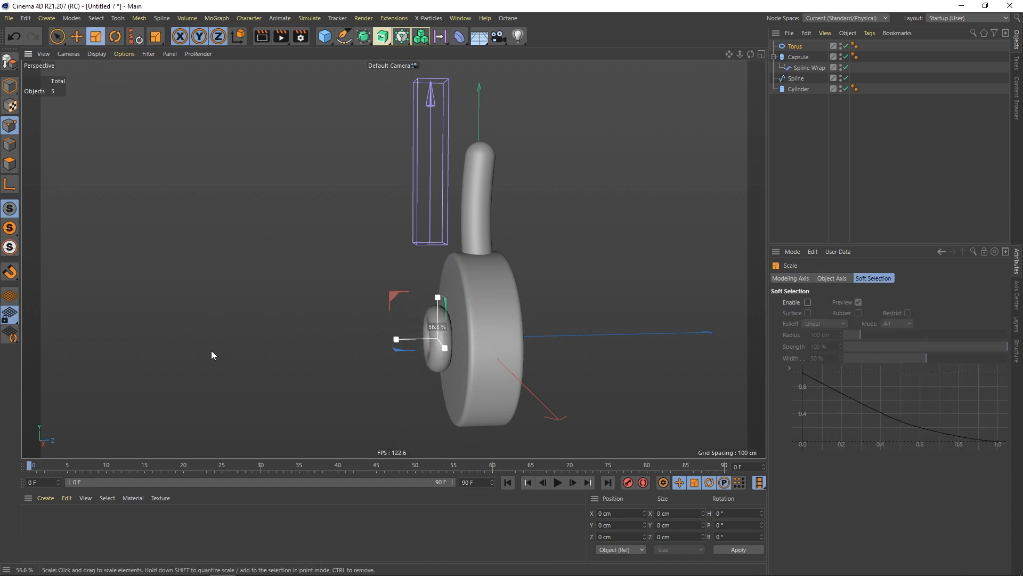
left_click_drag(445, 353, 493, 345, "alt")
left_click_drag(248, 326, 258, 321)
left_click_drag(376, 316, 335, 322, "alt")
left_click_drag(57, 37, 81, 49)
left_click_drag(413, 290, 388, 300, "alt")
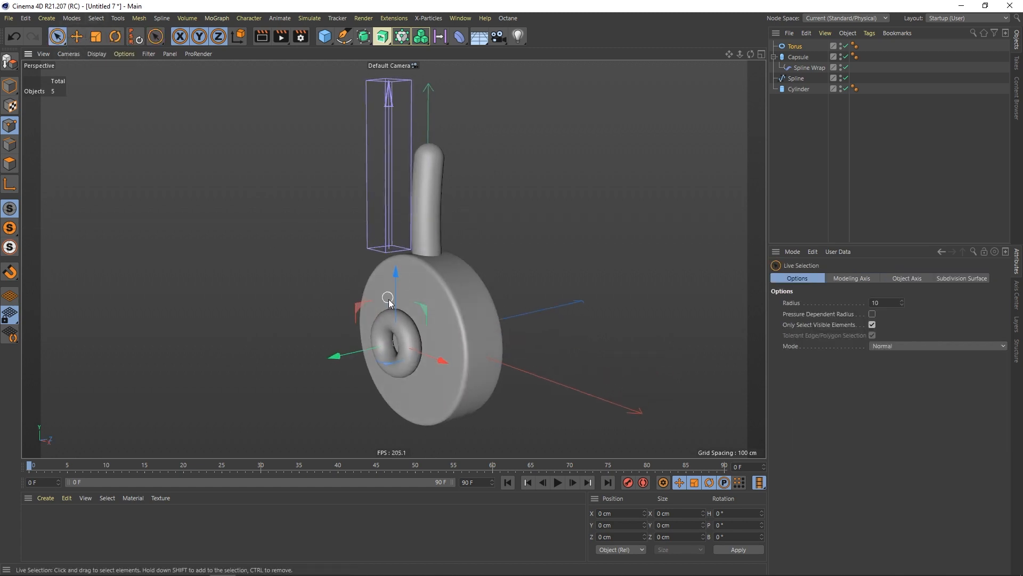
middle_click_drag(388, 300, 393, 246, "alt")
left_click_drag(418, 270, 393, 274, "alt")
left_click_drag(341, 294, 347, 296)
scroll(373, 277, "up", 8)
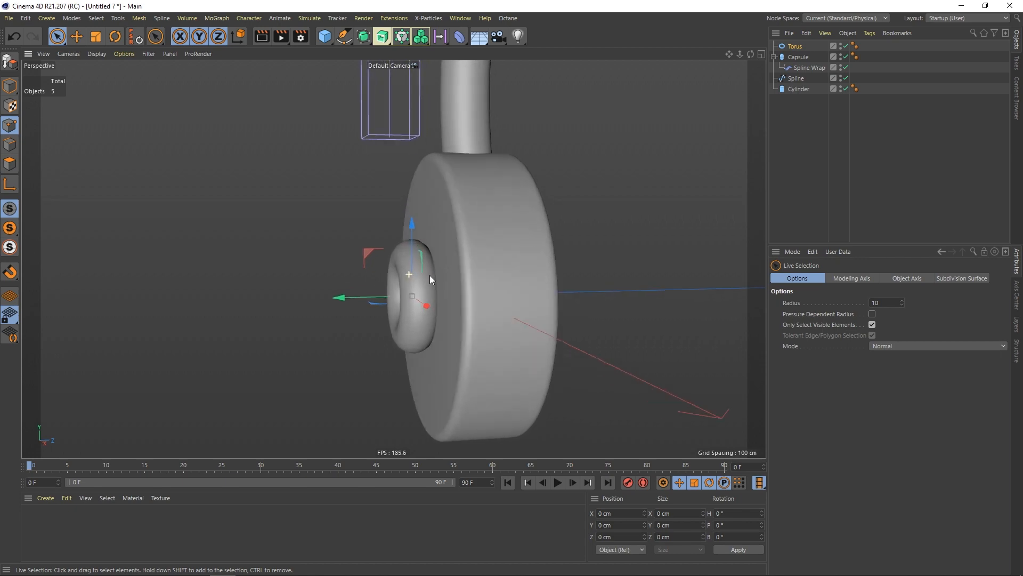
left_click_drag(430, 277, 409, 278, "alt")
Step: Display wireframe lines on the objects and increase the torus to 82 ring segments and 43 pipe segments
key("n")
key("b")
left_click(798, 47)
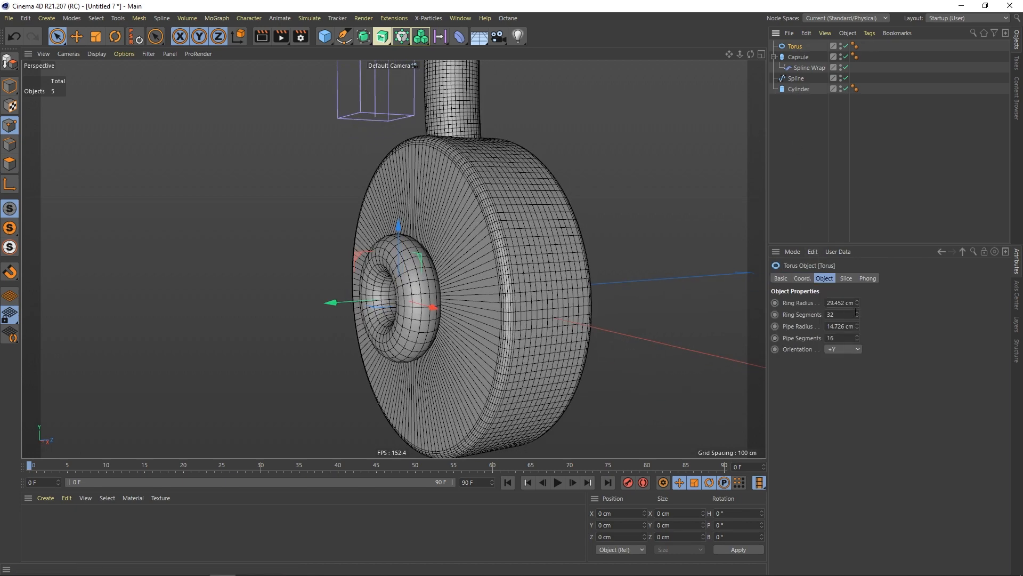
left_click_drag(858, 304, 850, 284)
left_click(14, 36)
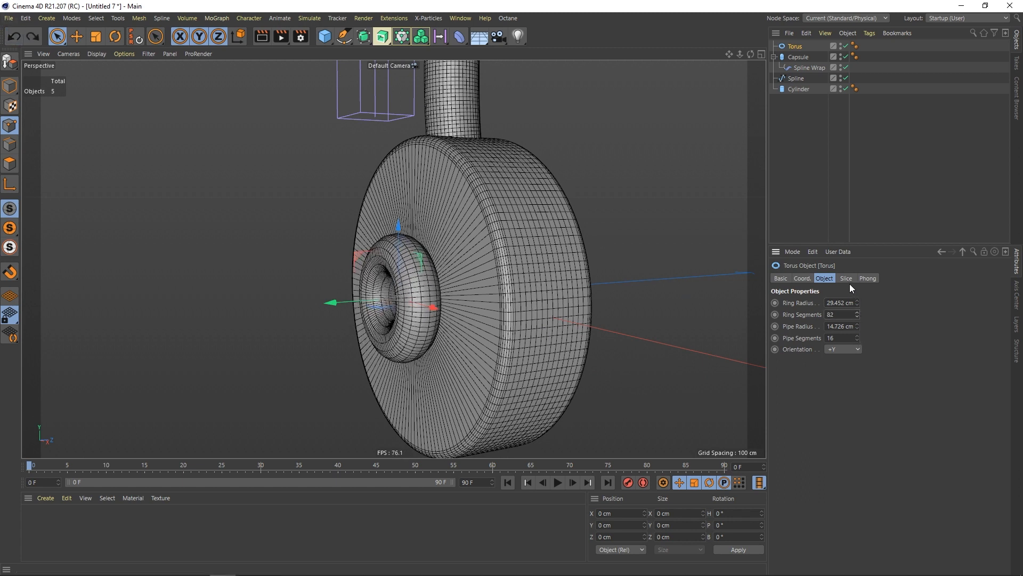
left_click_drag(857, 338, 852, 321)
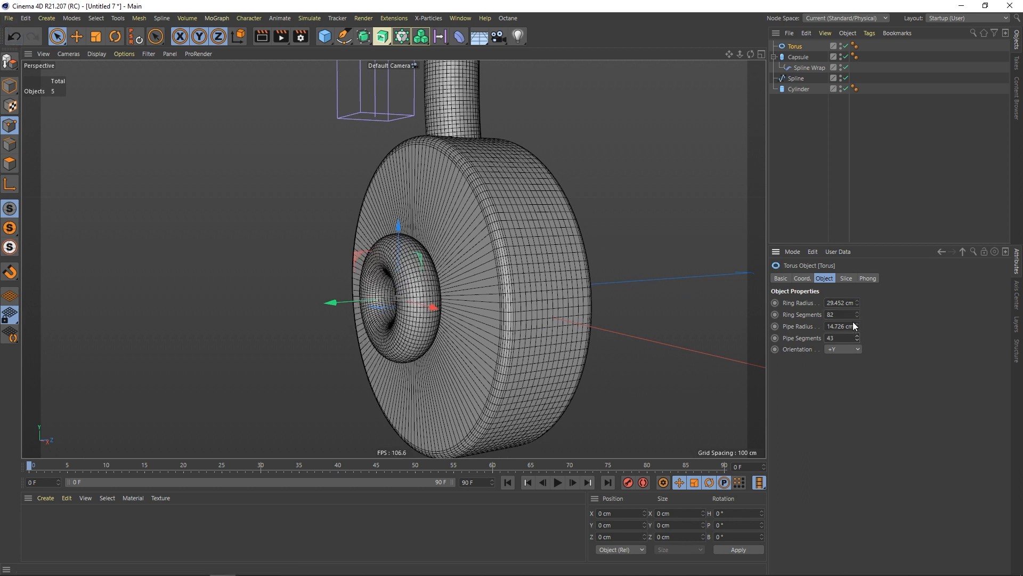
Step: Increase the cylinder's cap segments to subdivide the disc's flat faces into concentric rings
left_click(795, 89)
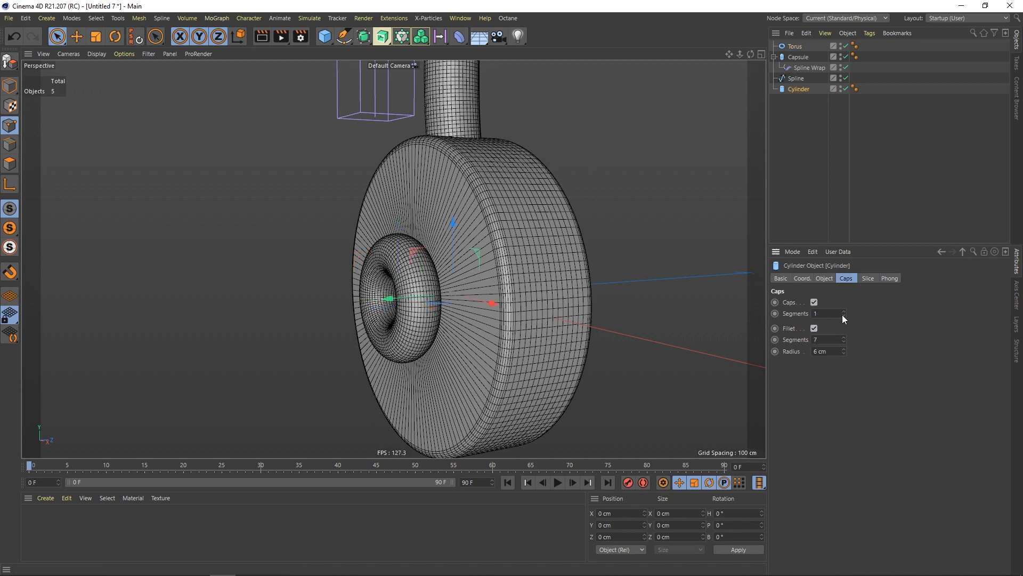
left_click_drag(843, 316, 843, 293)
left_click(595, 240)
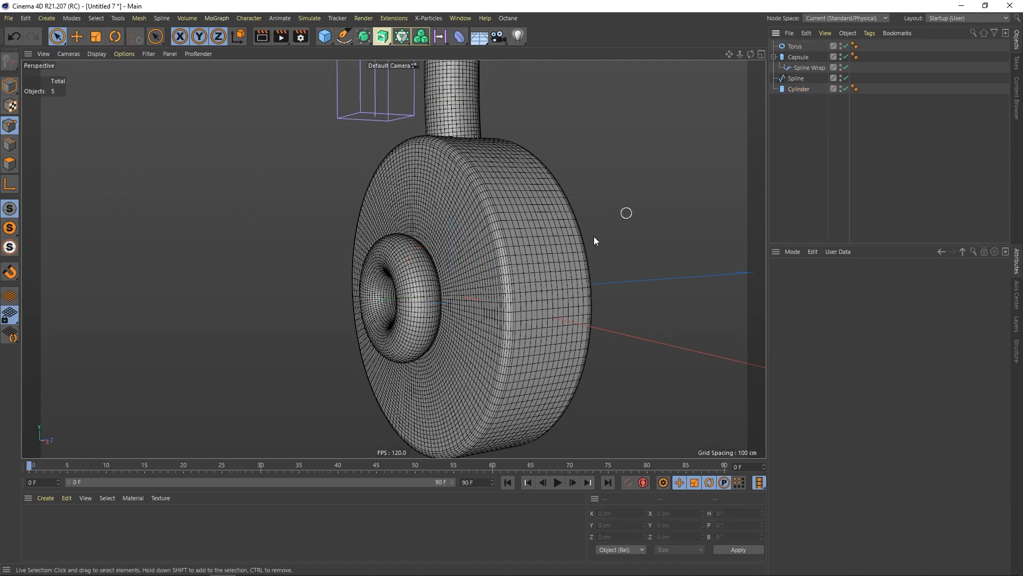
Step: Duplicate the capsule with its Spline Wrap, and duplicate the stem's spline
left_click_drag(594, 237, 426, 277, "alt")
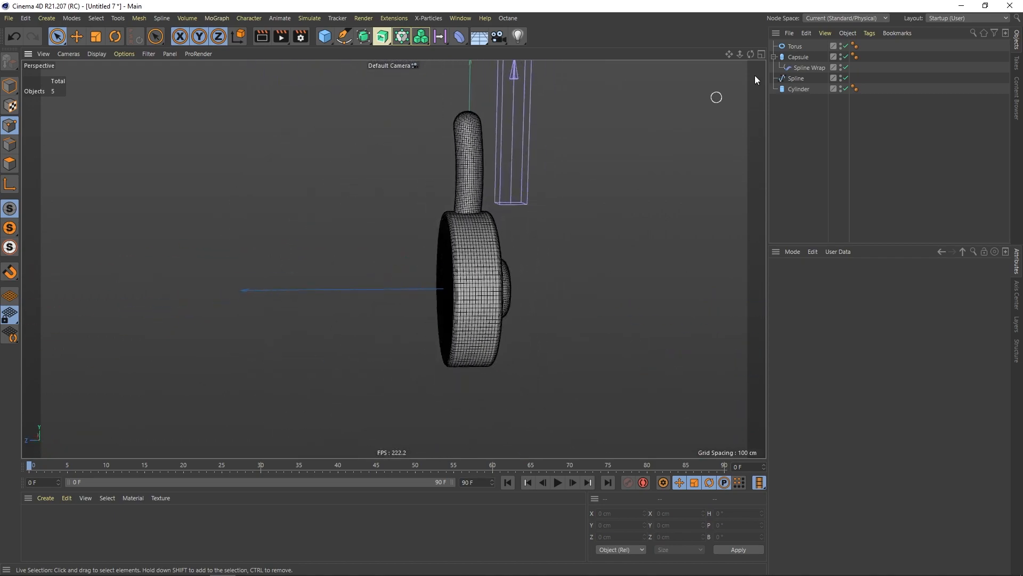
left_click(774, 56)
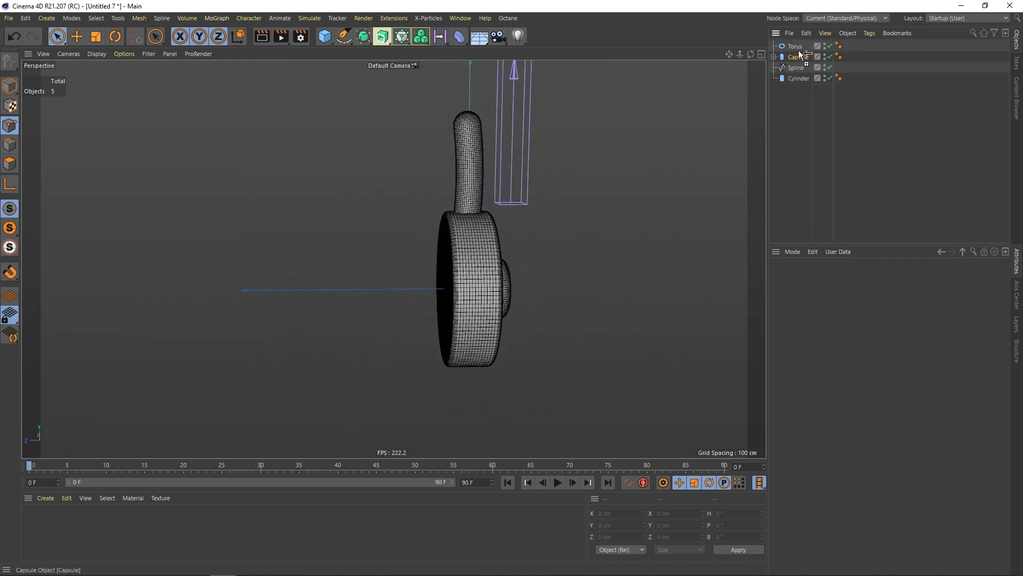
left_click_drag(798, 50, 795, 87, "ctrl")
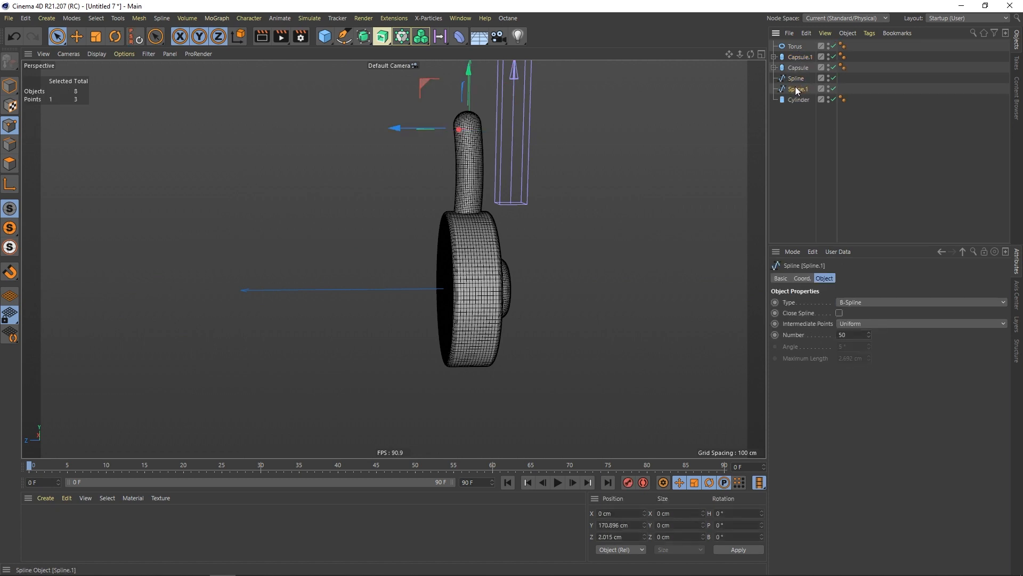
Step: Assign the duplicated spline to the Spline Wrap of the duplicated capsule
left_click(784, 56)
left_click(775, 57)
left_click(799, 68)
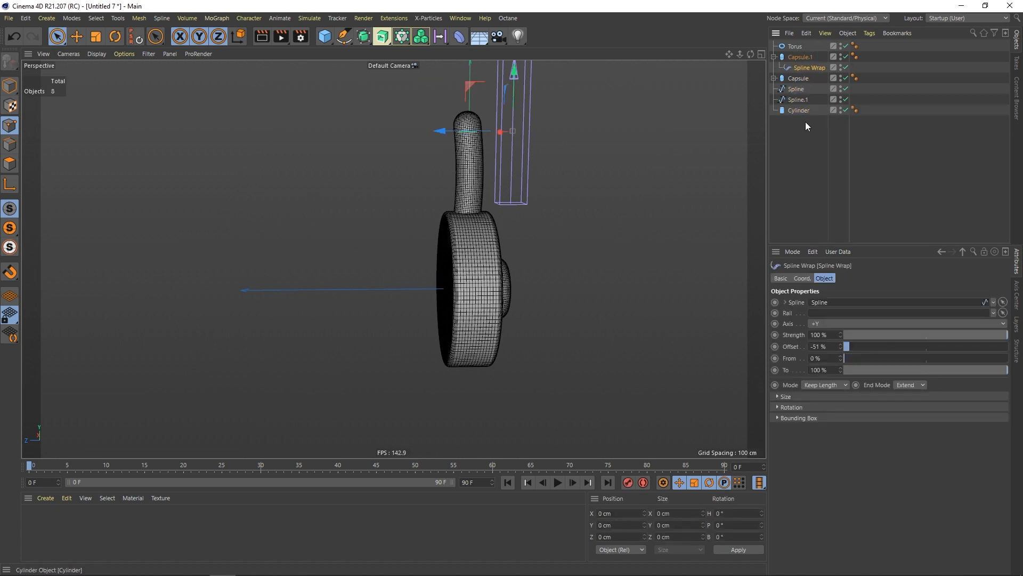
left_click_drag(801, 98, 826, 306)
Step: Rotate the duplicated spline as an object to a pitch of -90° so the second stem points out of the disc's back
left_click(797, 100)
left_click(115, 37)
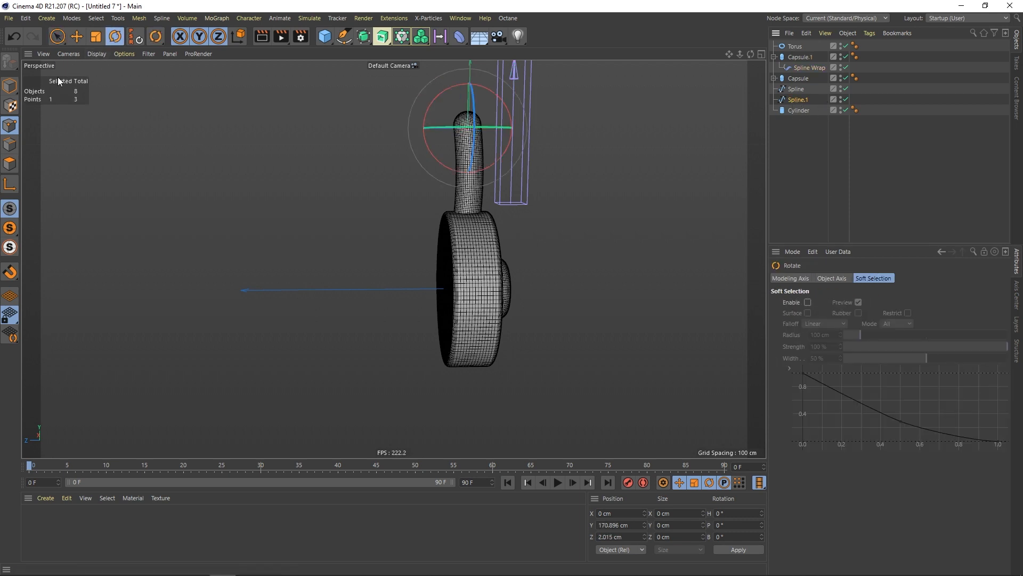
left_click(10, 86)
left_click_drag(430, 226, 407, 347)
scroll(445, 288, "up", 2)
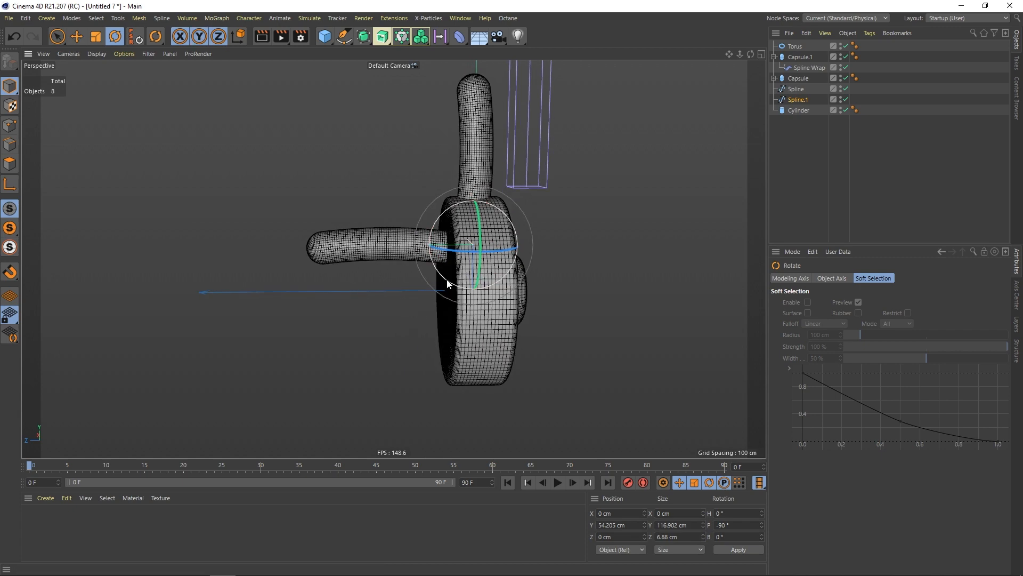
Step: Move the duplicated spline to the middle of the disc's back face, at about Y 10.8 cm and Z 23.3 cm
middle_click_drag(447, 284, 449, 230, "alt")
left_click(58, 36)
left_click(113, 50)
left_click_drag(477, 212, 494, 212, "alt")
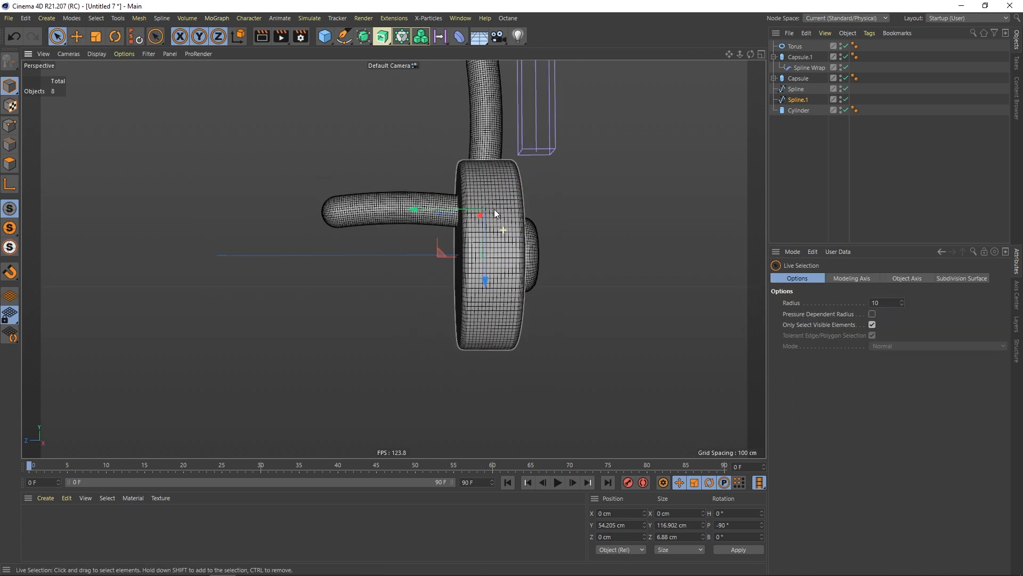
left_click_drag(440, 252, 419, 289)
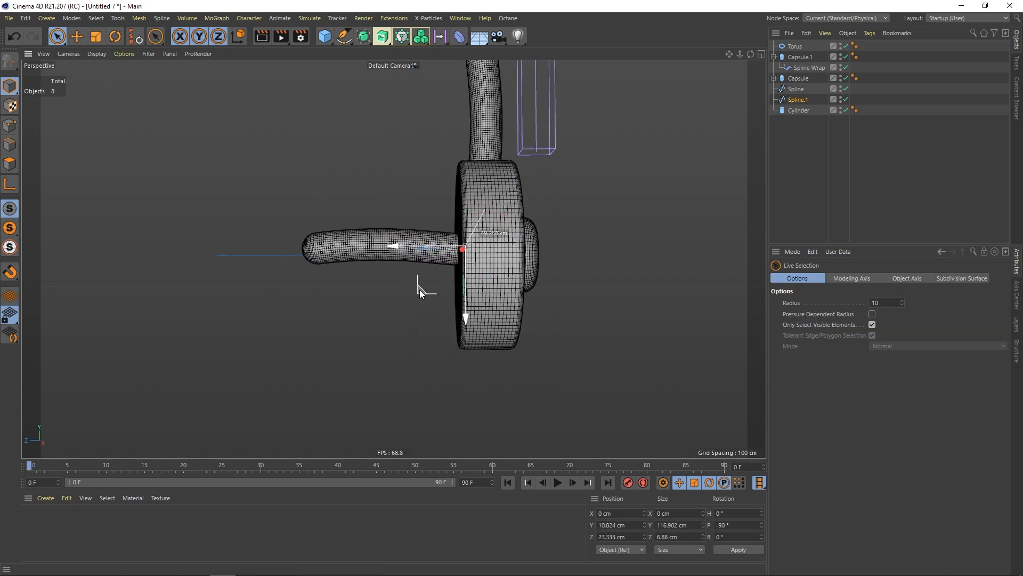
left_click(62, 40)
left_click(74, 51)
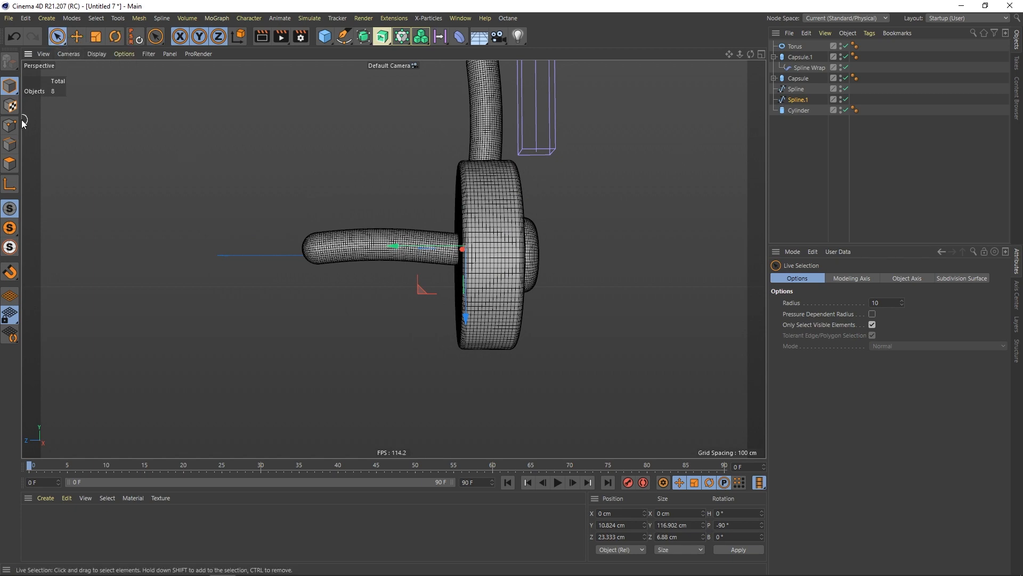
Step: Disable the duplicated capsule and shift its spline toward the disc to about Z -35.2 cm
left_click(10, 126)
key("m")
key("i")
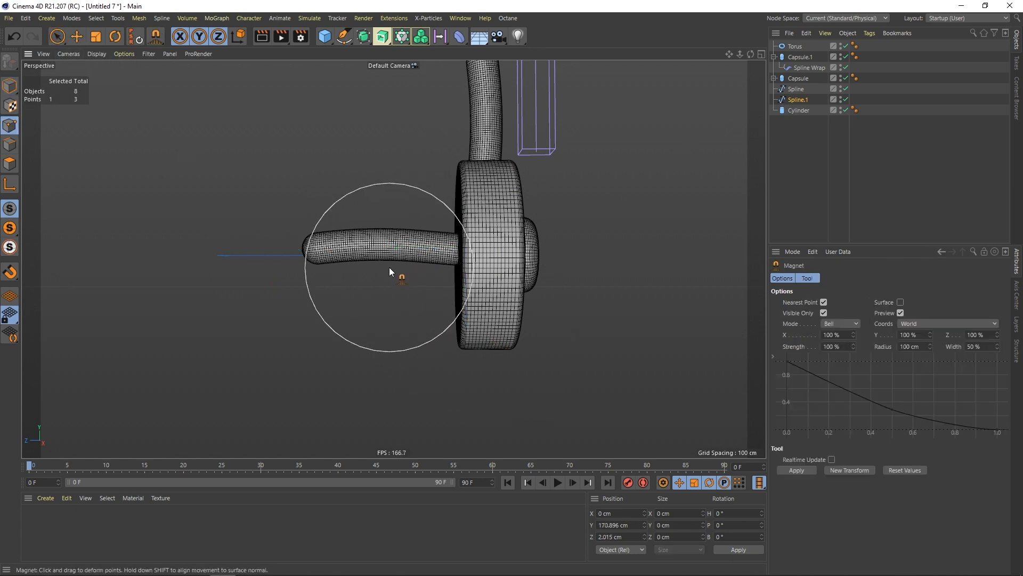
left_click_drag(389, 267, 397, 267, "alt")
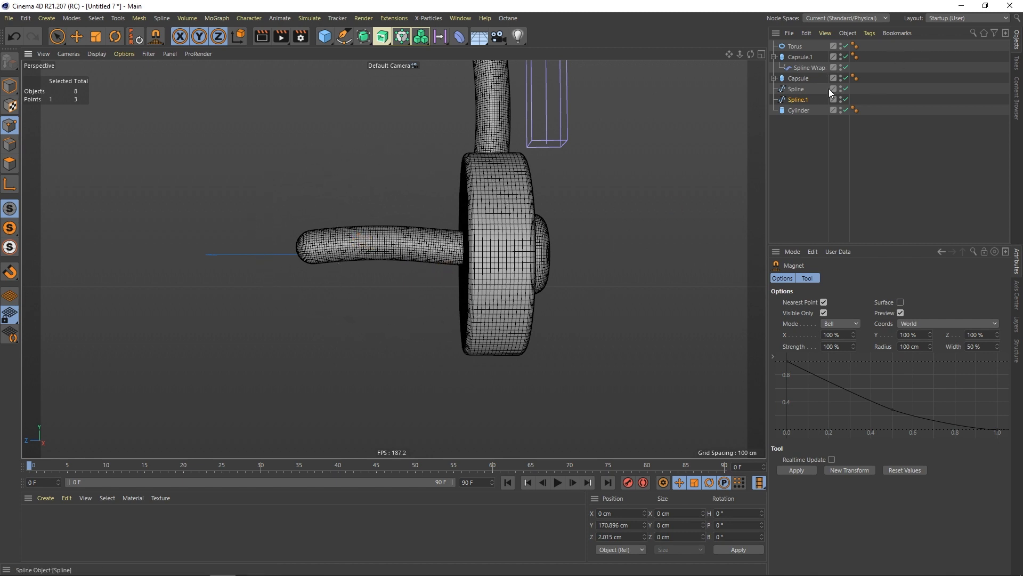
left_click(841, 57)
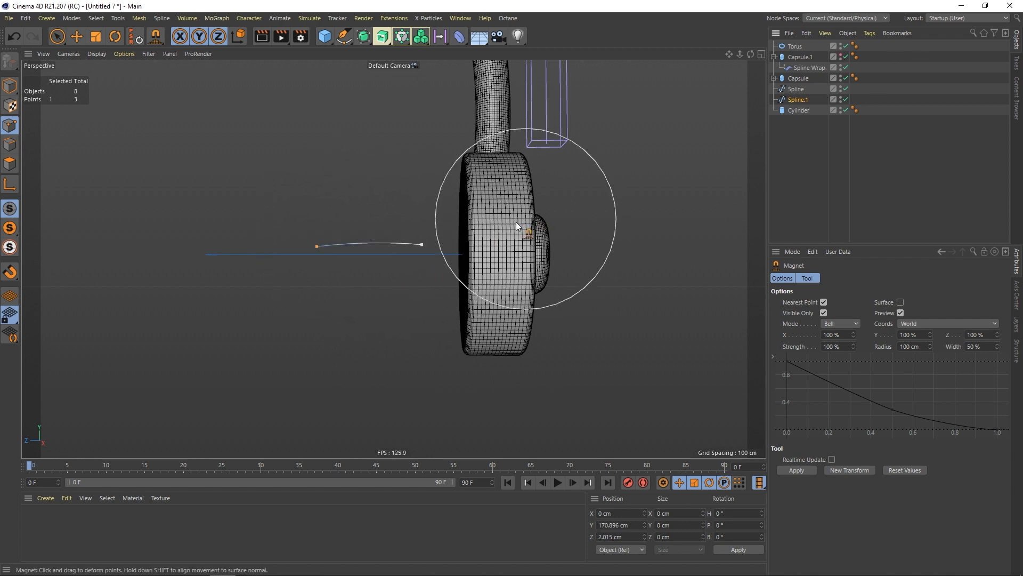
key("9")
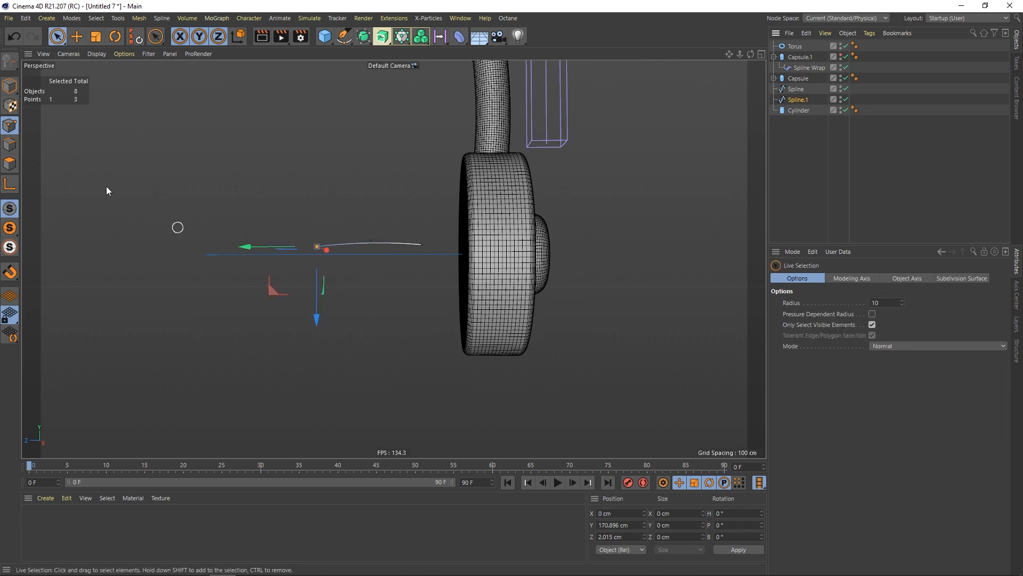
left_click(9, 85)
left_click_drag(407, 253, 459, 251)
Step: Activate the Magnet tool on the duplicated spline's points with a radius of 5 cm
left_click(5, 123)
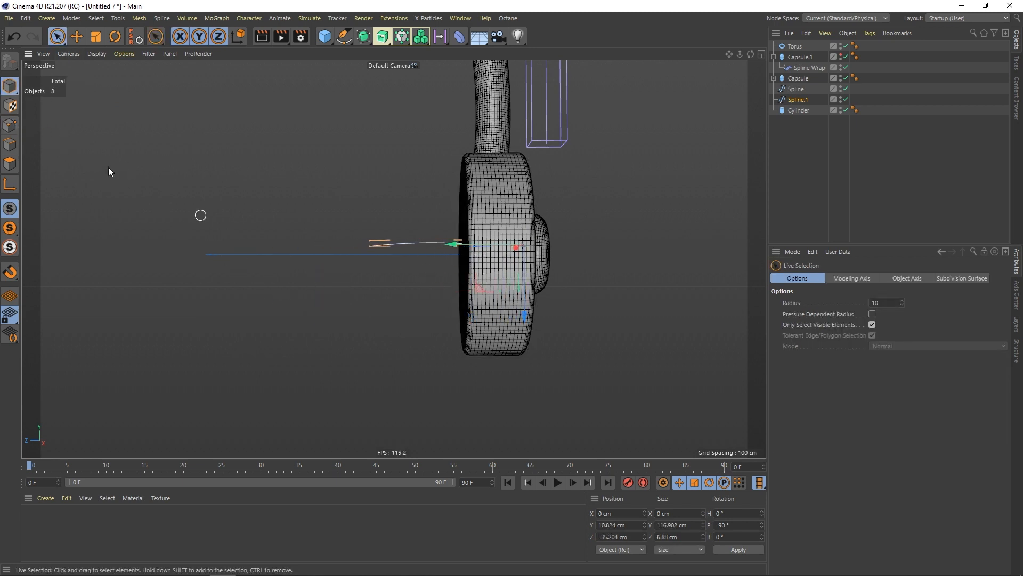
left_click(419, 315)
key("m")
key("i")
scroll(433, 255, "up", 1)
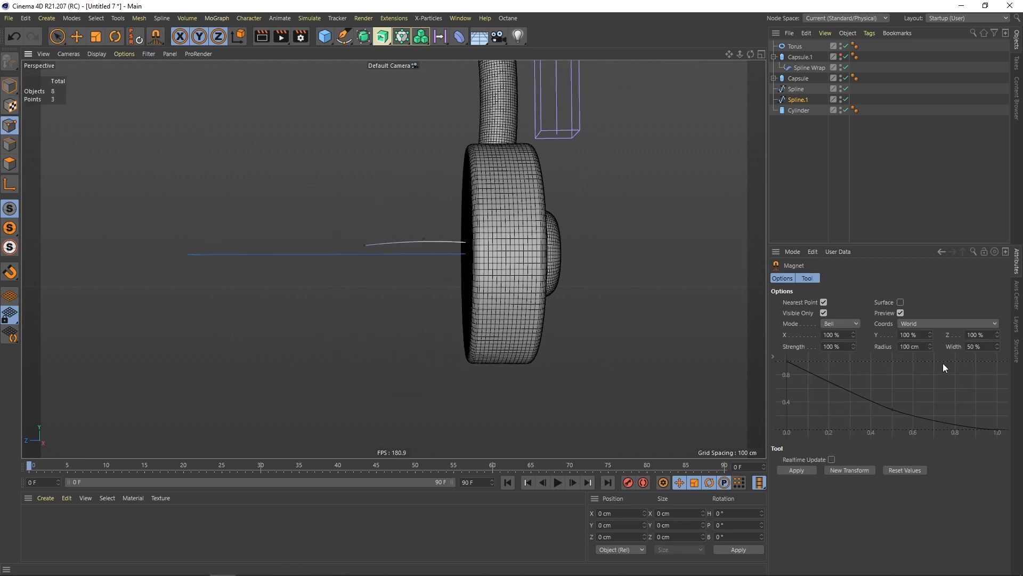
double_click(911, 346)
type("5")
key("Return")
scroll(422, 258, "up", 2)
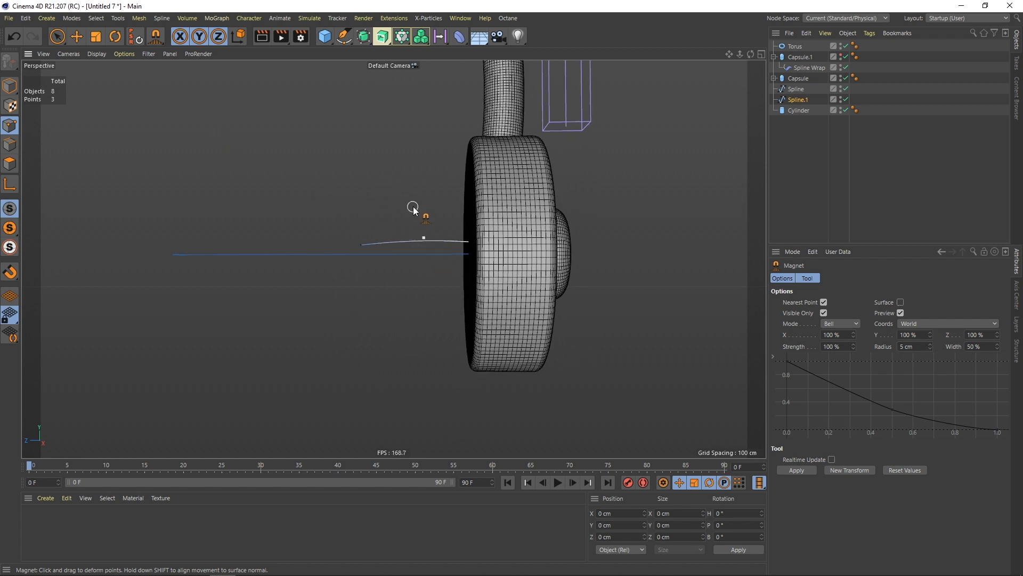
Step: In the Right view, raise the duplicated spline's middle point and pull its outer end downward into a hook-like curve
key("F3")
scroll(387, 213, "up", 5)
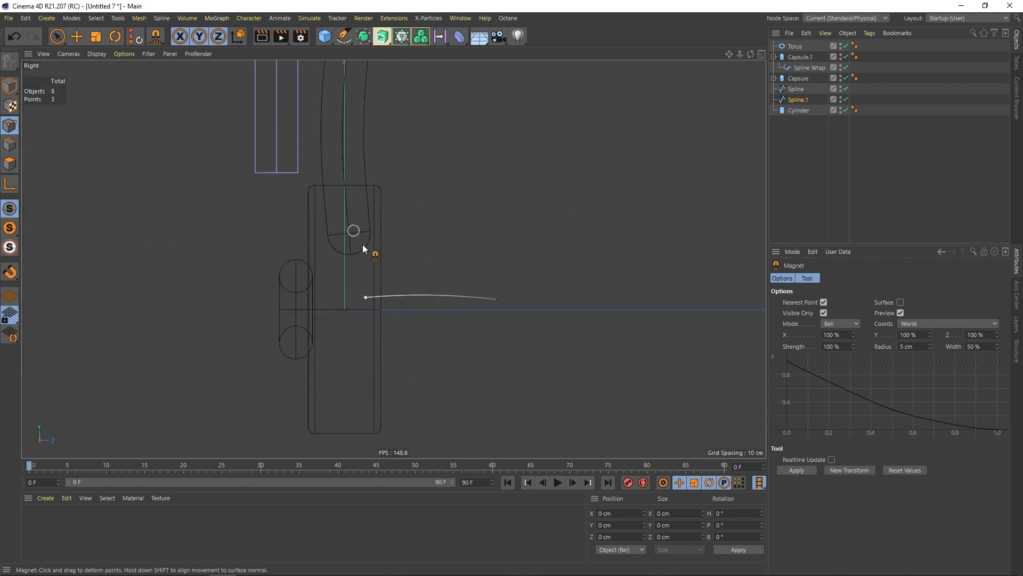
left_click_drag(447, 303, 447, 274)
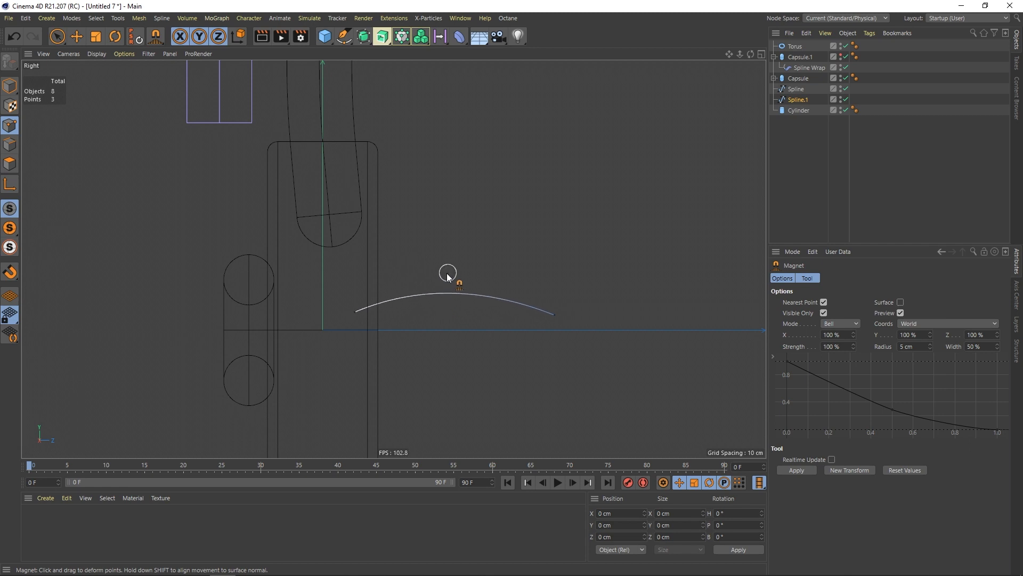
left_click_drag(548, 313, 517, 396)
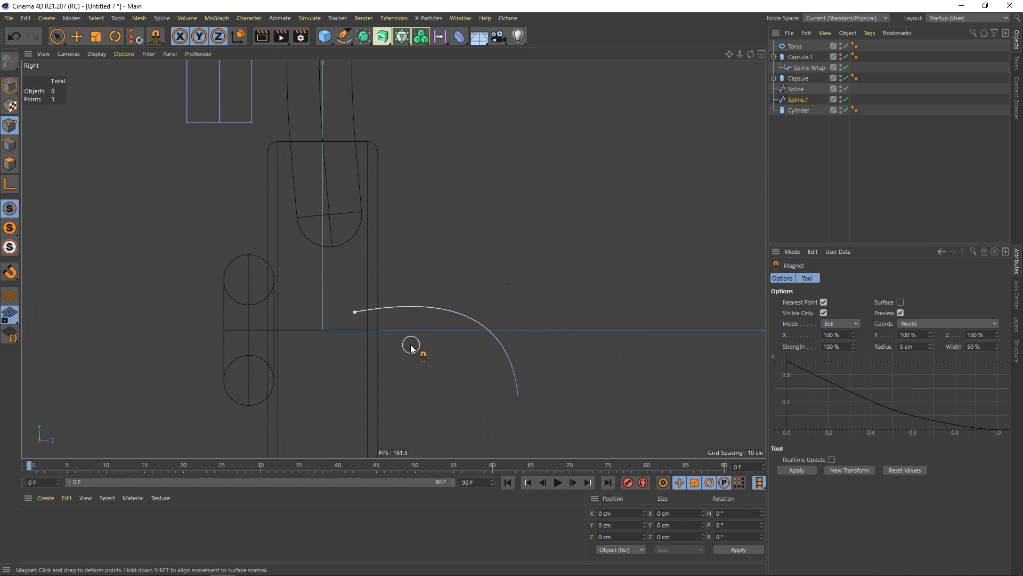
Step: Return to the Perspective view and re-enable the duplicated capsule along its hooked spline
right_click_drag(411, 345, 385, 354, "alt")
key("F1")
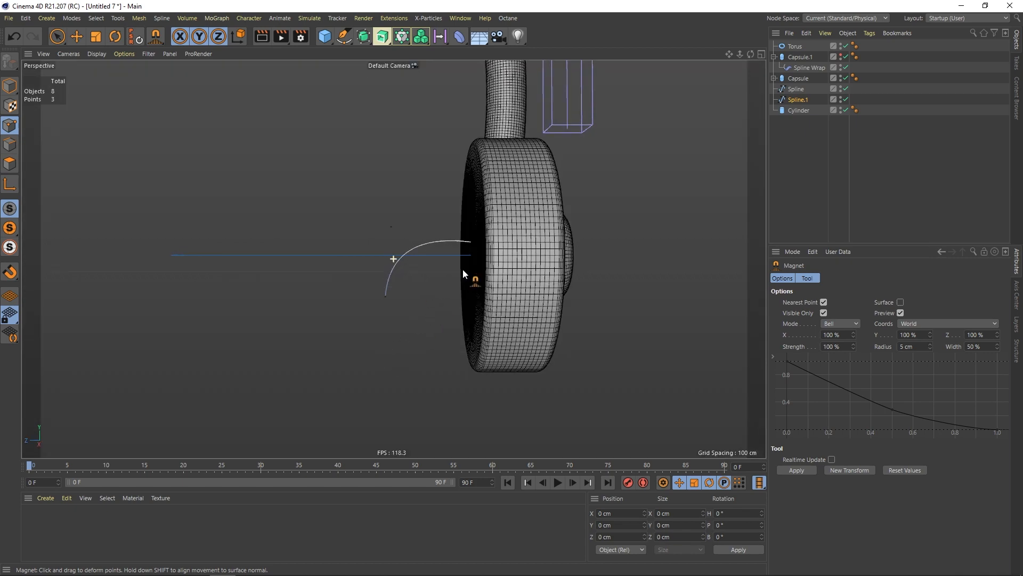
left_click_drag(467, 264, 414, 262, "alt")
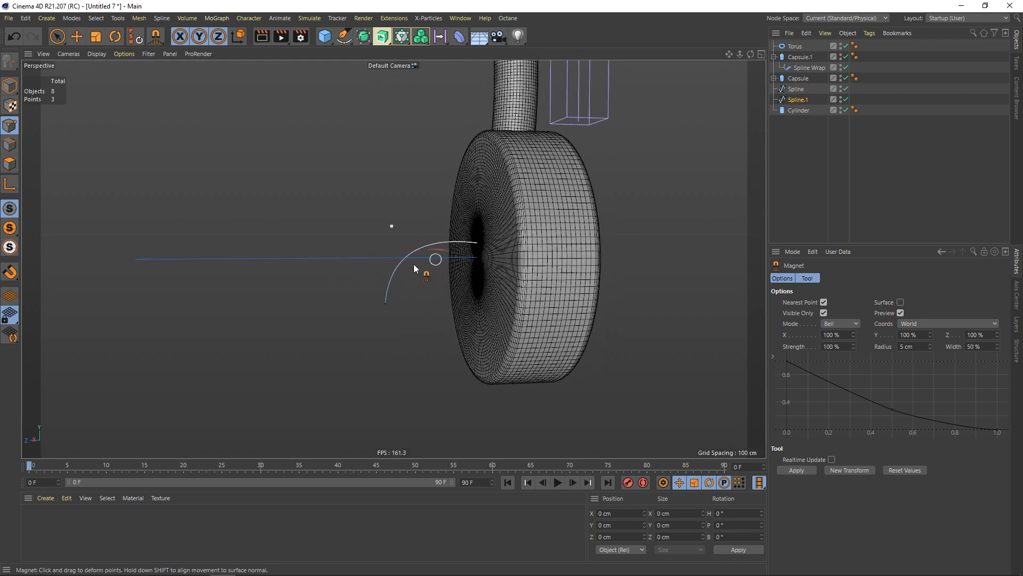
left_click(841, 55)
left_click(803, 57)
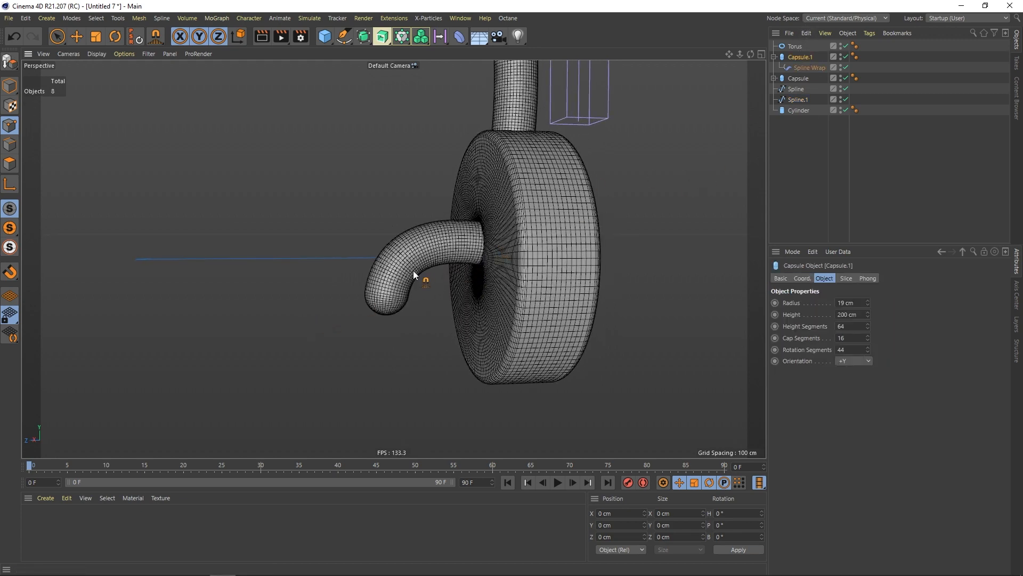
mouse_move(414, 273)
left_mouse_down("alt")
mouse_move(457, 288)
mouse_move(448, 292)
mouse_move(422, 255)
left_mouse_up("alt")
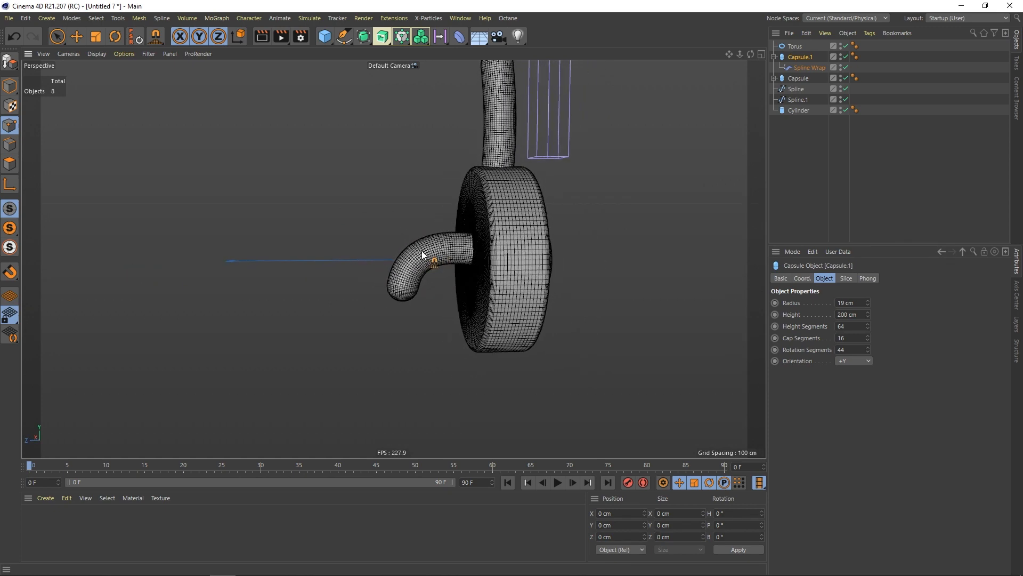
Step: Add a sphere with 100 segments at the disc's centre and work on it as a whole object
scroll(422, 255, "up", 1)
left_click_drag(327, 38, 528, 69)
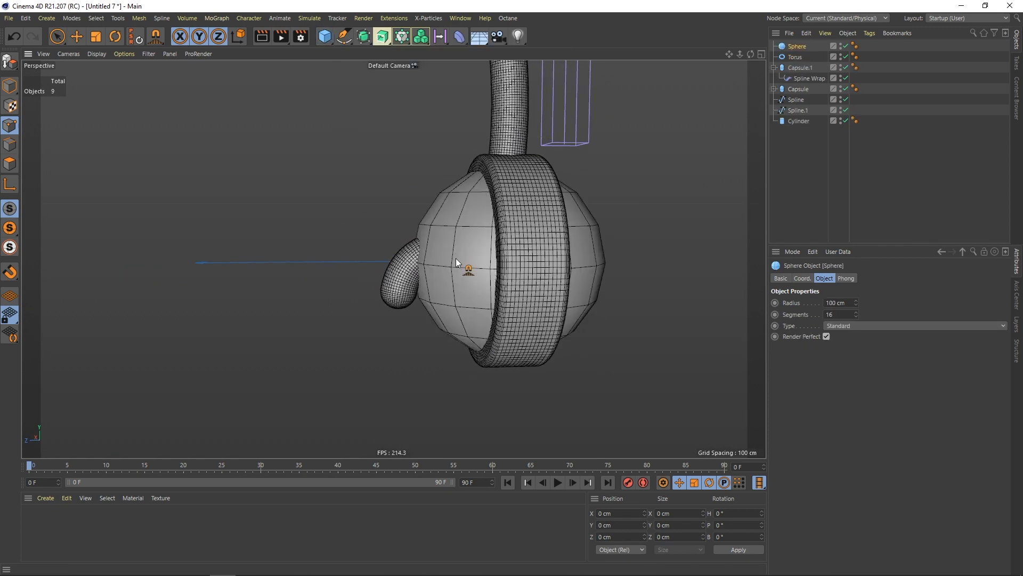
scroll(455, 258, "up", 1)
double_click(831, 314)
type("100")
key("Return")
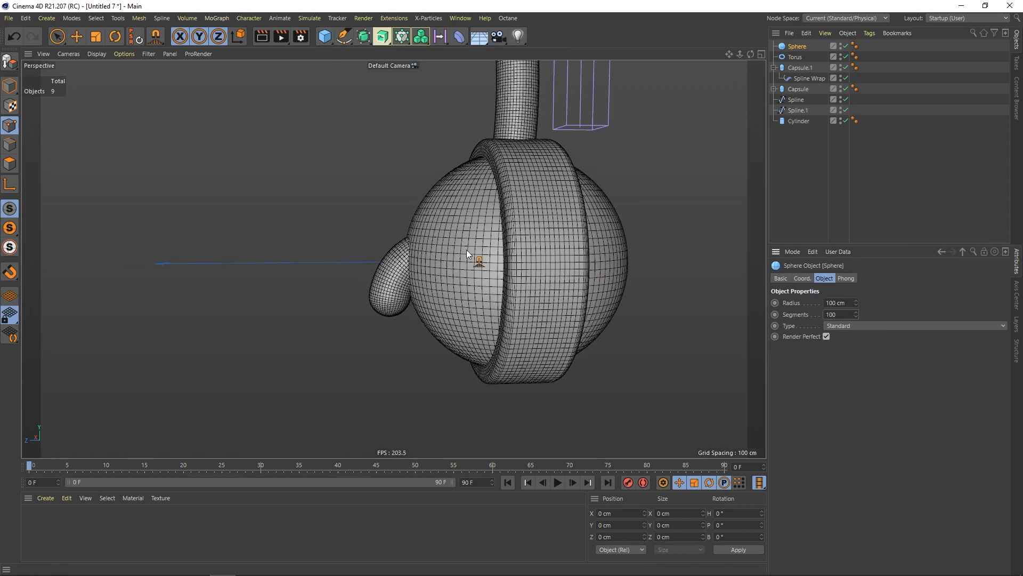
left_click_drag(73, 47, 88, 46)
left_click(10, 86)
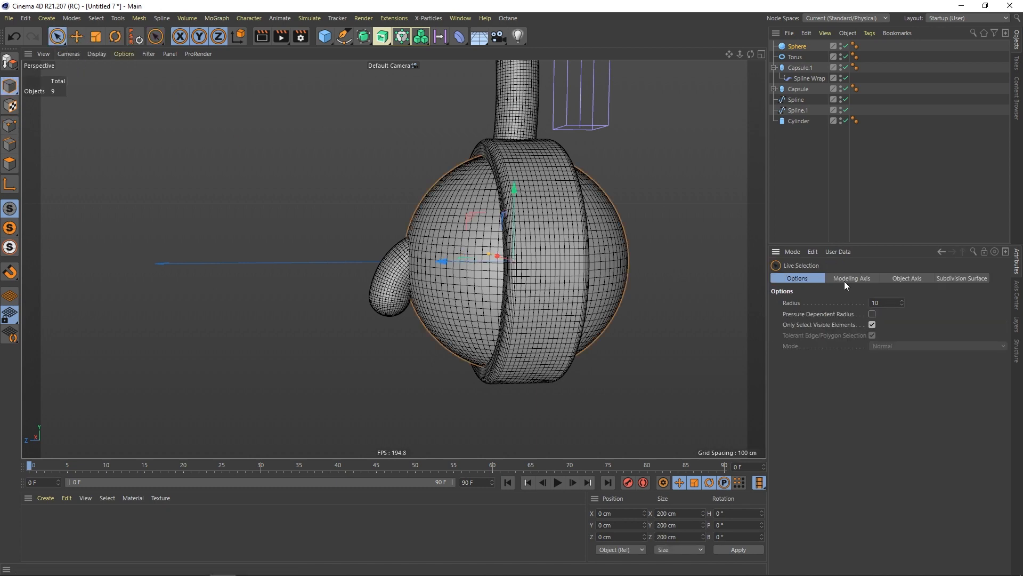
left_click(120, 41)
left_click_drag(344, 194, 347, 244)
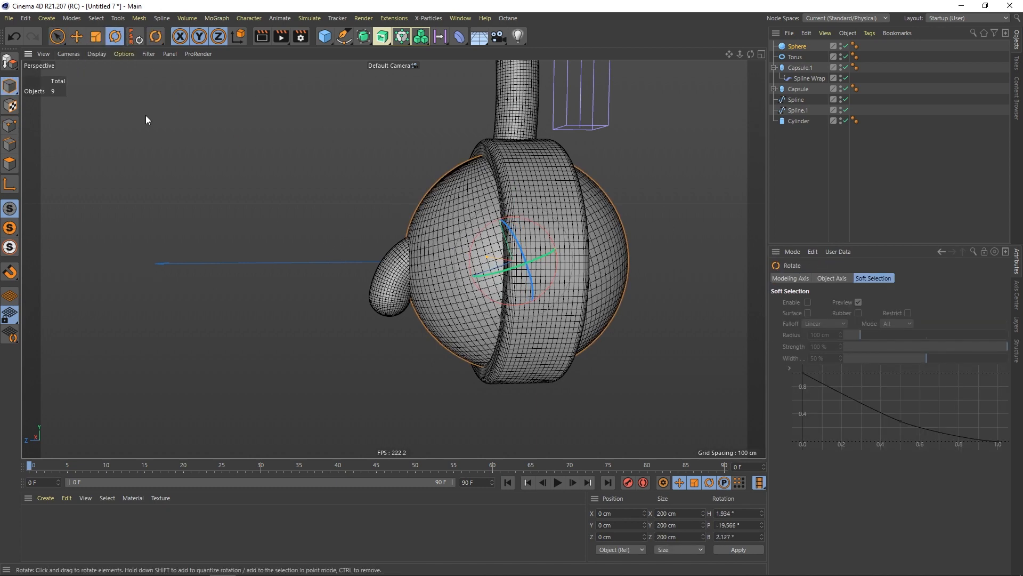
left_click(14, 39)
Step: Scale the sphere to about 78 cm and move it beneath the hooked stem, at about Y -6.3 cm and Z 44 cm
left_click(96, 38)
left_click_drag(327, 168, 155, 326)
left_click(60, 40)
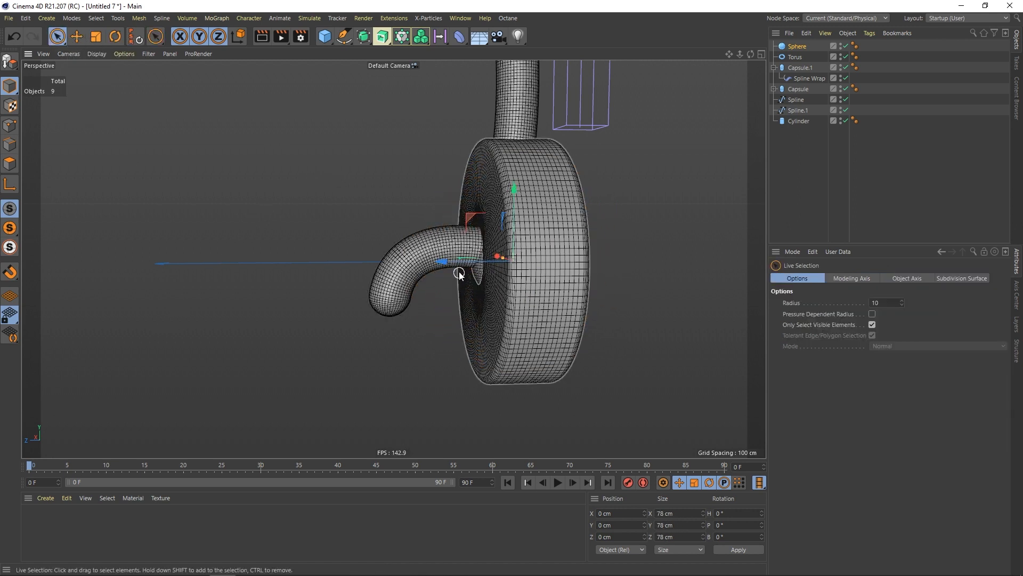
left_click_drag(448, 264, 415, 267)
left_click_drag(484, 195, 484, 203)
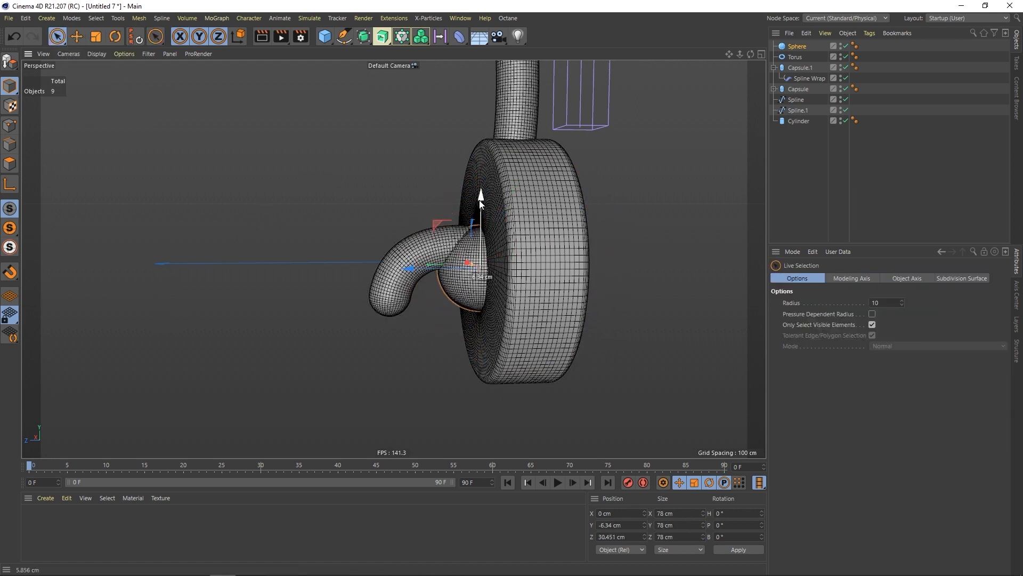
left_click_drag(404, 271, 391, 270)
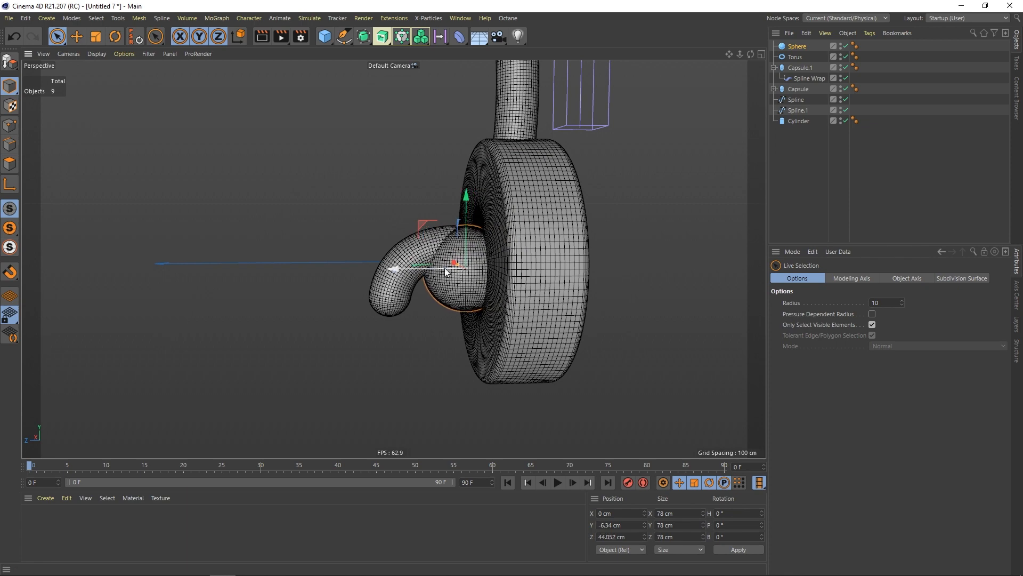
Step: Shrink the sphere to about 72.7 cm and reposition it at about Y -2.7 cm and Z 38.8 cm
scroll(445, 267, "up", 3)
left_click(96, 35)
left_click_drag(259, 179, 210, 164)
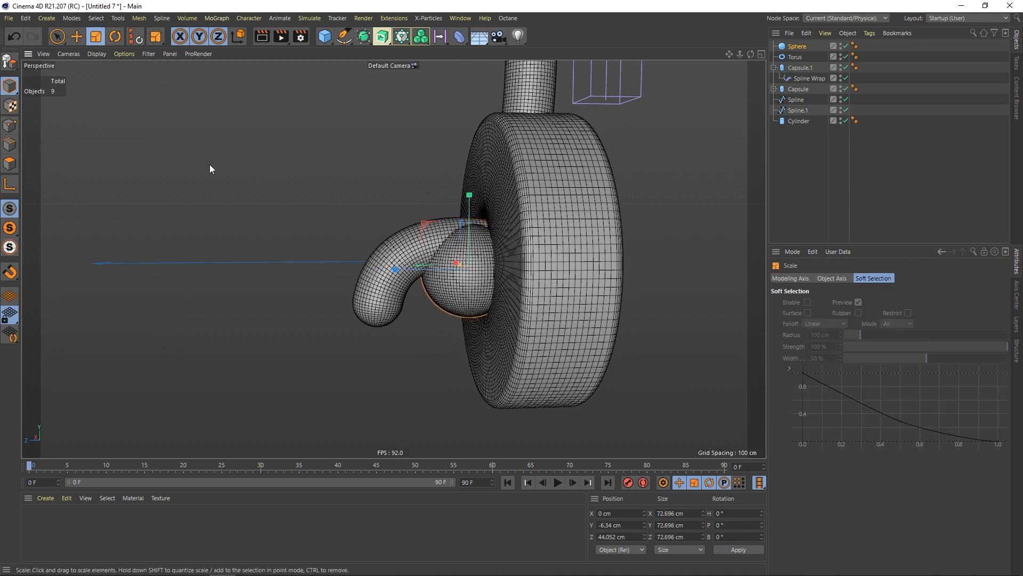
left_click(59, 37)
left_click_drag(501, 235, 440, 227, "alt")
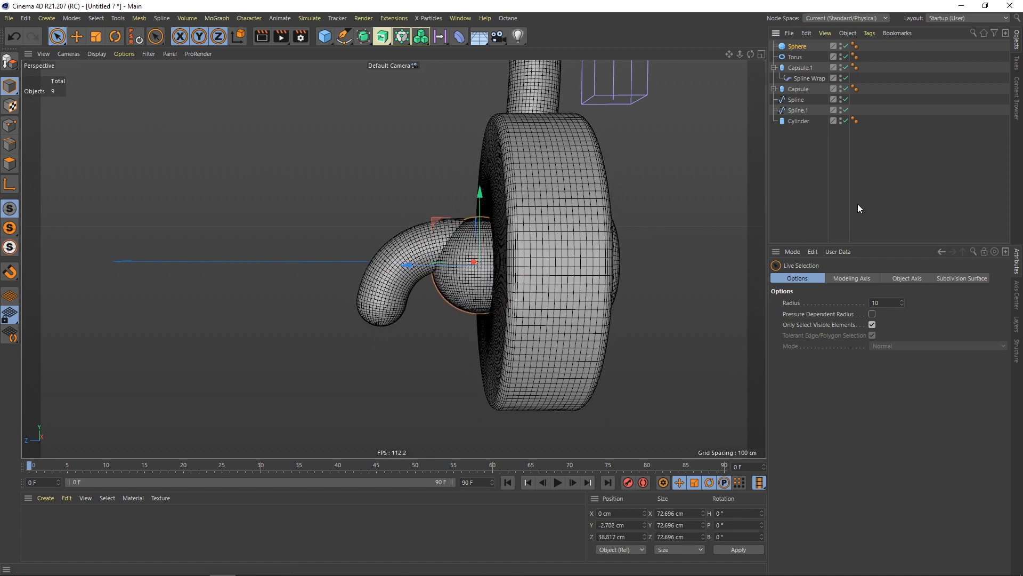
left_click(800, 176)
Step: Add a second sphere at the disc's centre with 100 segments
left_click_drag(433, 296, 316, 75, "alt")
left_click_drag(325, 37, 527, 72)
left_click_drag(523, 232, 467, 237, "alt")
double_click(830, 315)
type("100")
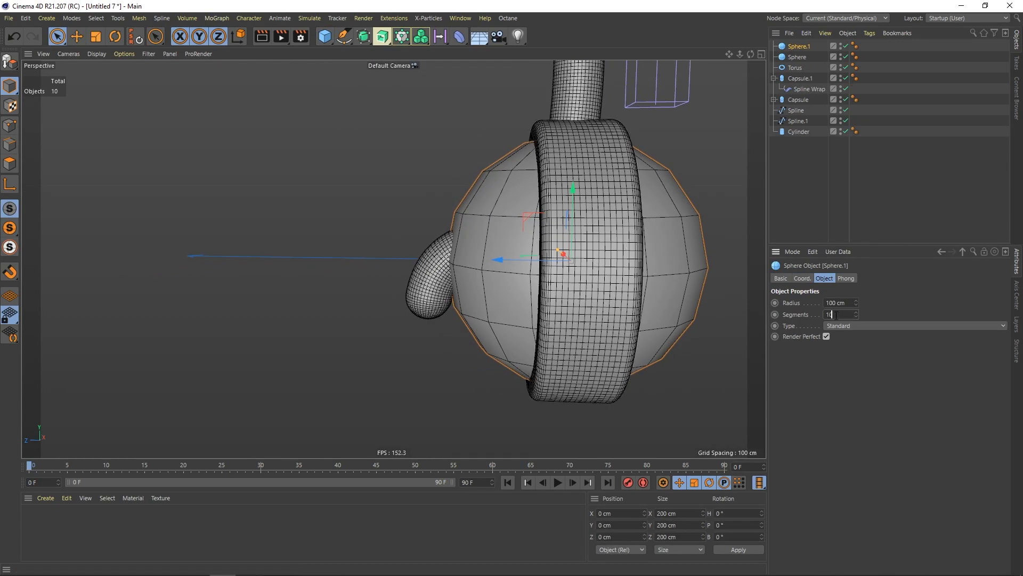
key("Return")
Step: Scale the second sphere down to about 68.8 cm and move it toward the hooked stem's outer end
left_click(96, 36)
left_click_drag(320, 256, 165, 329)
left_click_drag(53, 33, 83, 50)
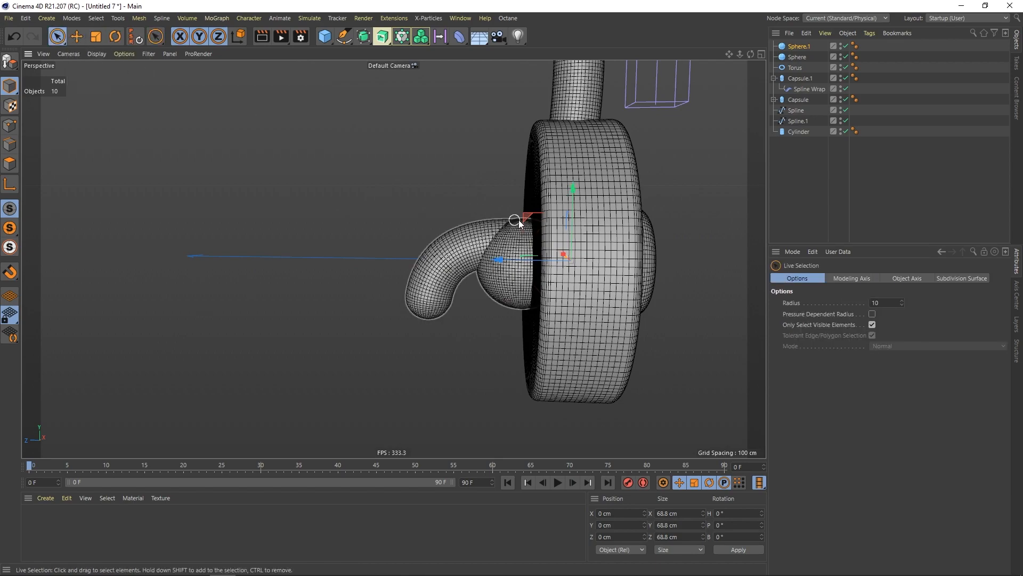
left_click_drag(528, 217, 560, 322)
Step: Fit the second sphere over the hooked stem's tip at about 54.2 cm in size, near Y -45.3 cm and Z 112.7 cm
scroll(417, 274, "up", 5)
middle_click_drag(330, 349, 365, 310, "alt")
mouse_move(346, 315)
left_mouse_down("alt")
mouse_move(326, 303)
mouse_move(337, 313)
left_mouse_up("alt")
left_click_drag(354, 286, 460, 287, "alt")
scroll(460, 287, "down", 3)
middle_click_drag(460, 287, 407, 280, "alt")
left_click_drag(366, 264, 357, 285)
left_click_drag(360, 279, 359, 277)
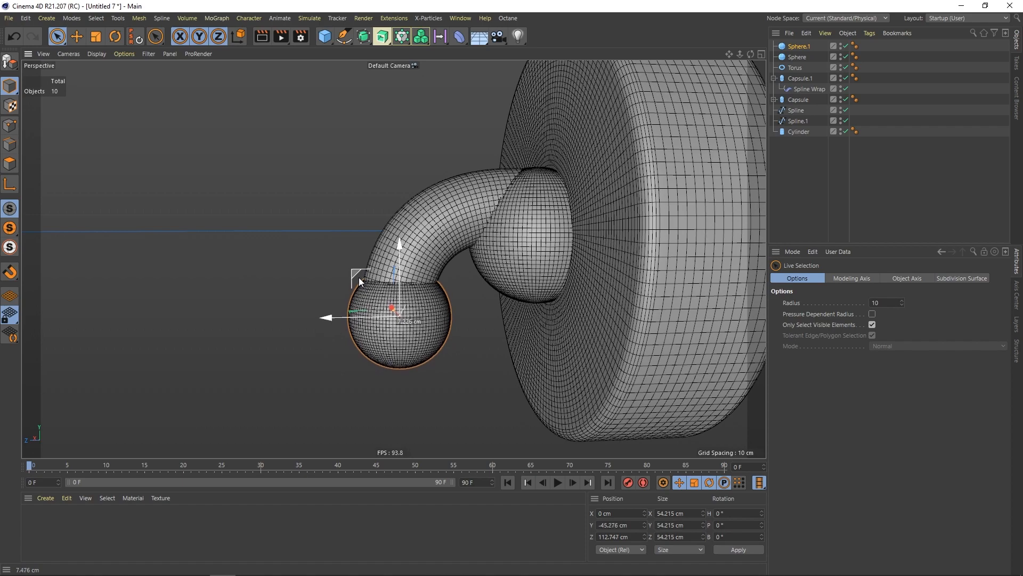
left_click(338, 208)
Step: Shift the middle point of the upright stem's spline to about Z 5.6 cm
scroll(473, 223, "down", 5)
middle_click_drag(511, 193, 493, 252, "alt")
left_click_drag(493, 252, 524, 274, "alt")
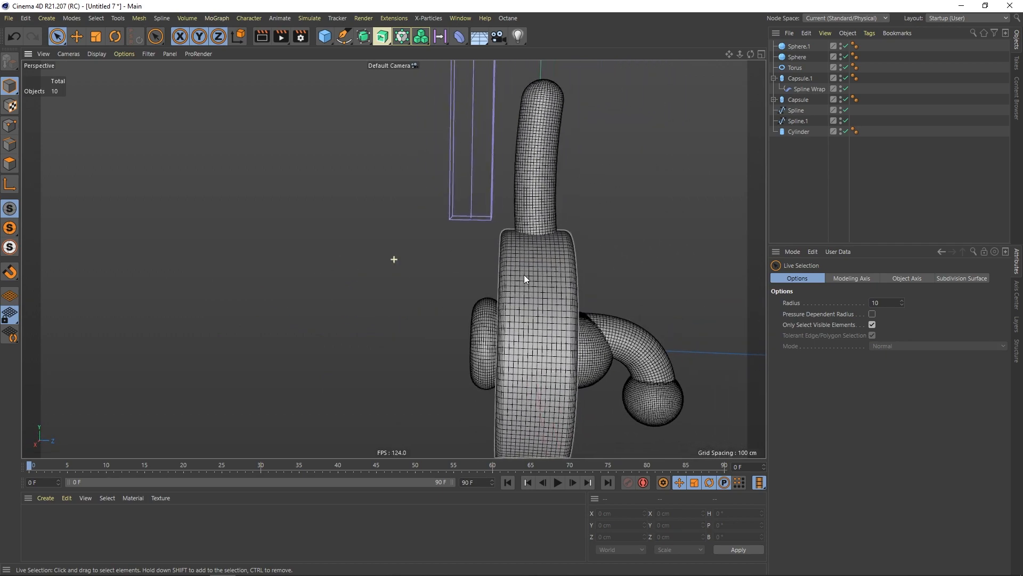
left_click(774, 77)
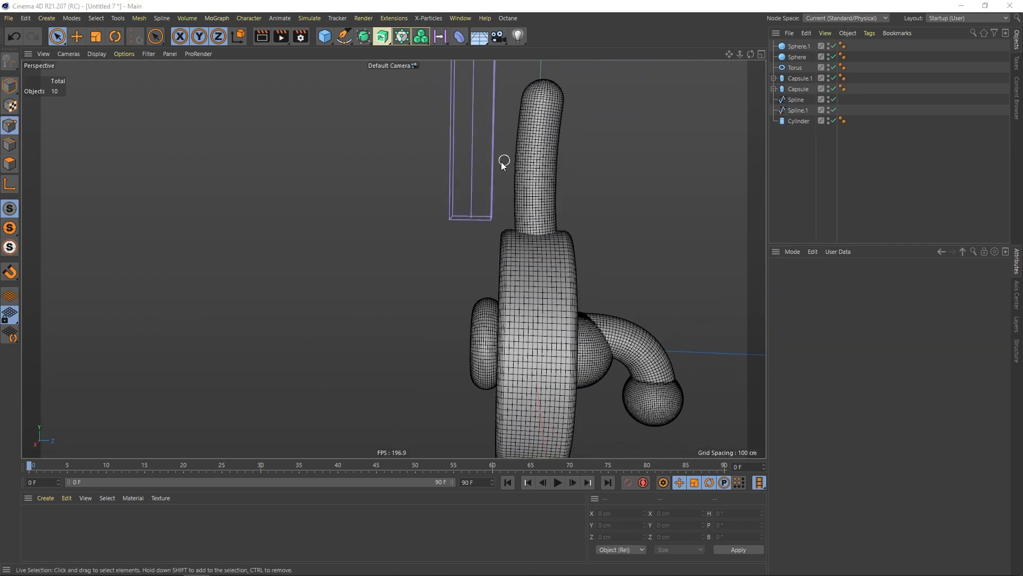
left_click(794, 99)
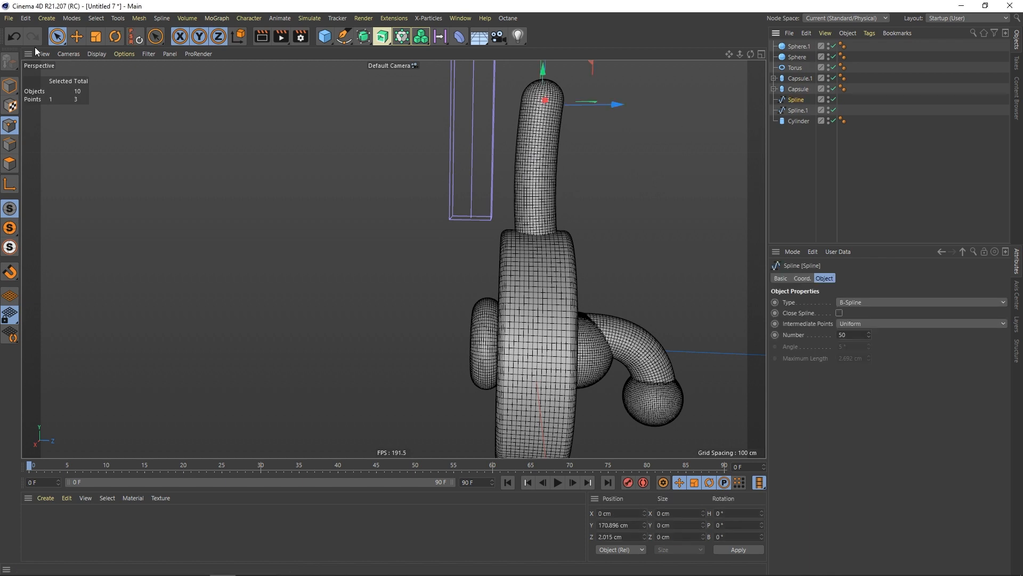
left_click_drag(57, 36, 75, 70)
mouse_move(482, 141)
left_mouse_down()
mouse_move(586, 182)
mouse_move(614, 171)
left_mouse_up()
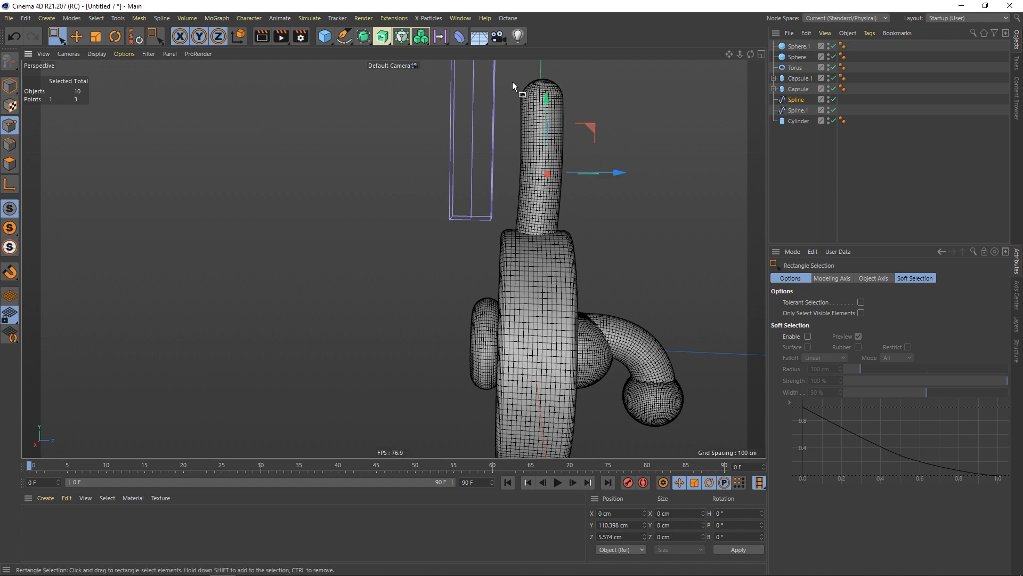
Step: Move the upright spline's top point toward the torus side and its base point to about Z 0.3 cm
left_click_drag(492, 65, 605, 104)
left_click_drag(468, 219, 577, 283)
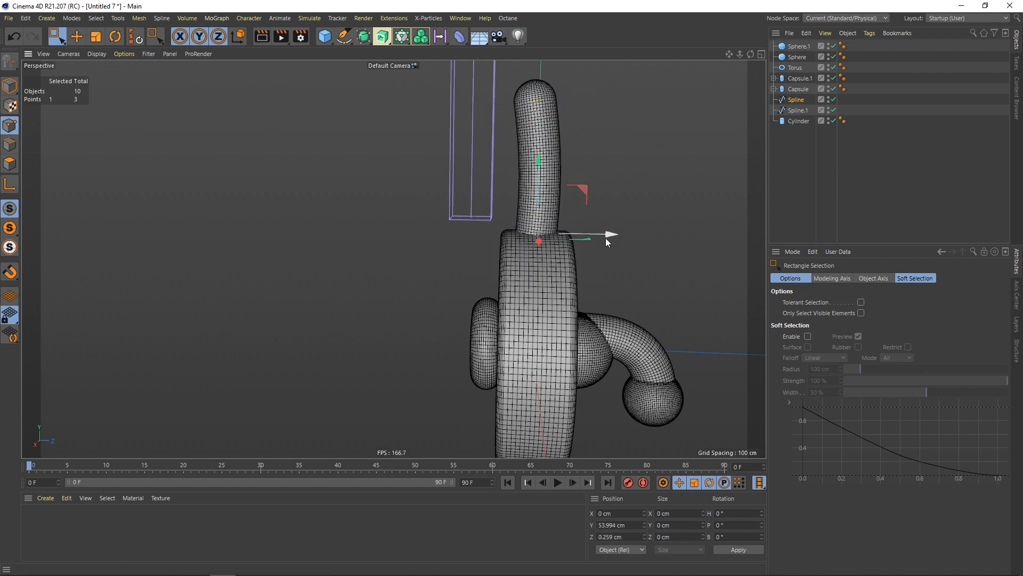
left_click_drag(606, 237, 607, 239)
left_click(577, 167)
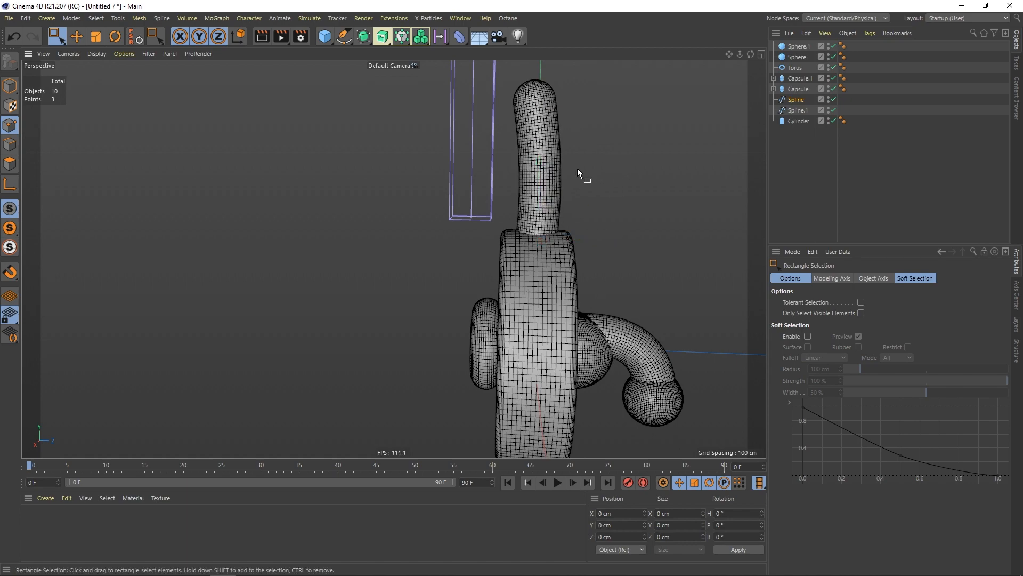
Step: Add a third sphere and raise it to the top of the upright stem
left_click_drag(558, 263, 528, 269, "alt")
left_click(325, 36)
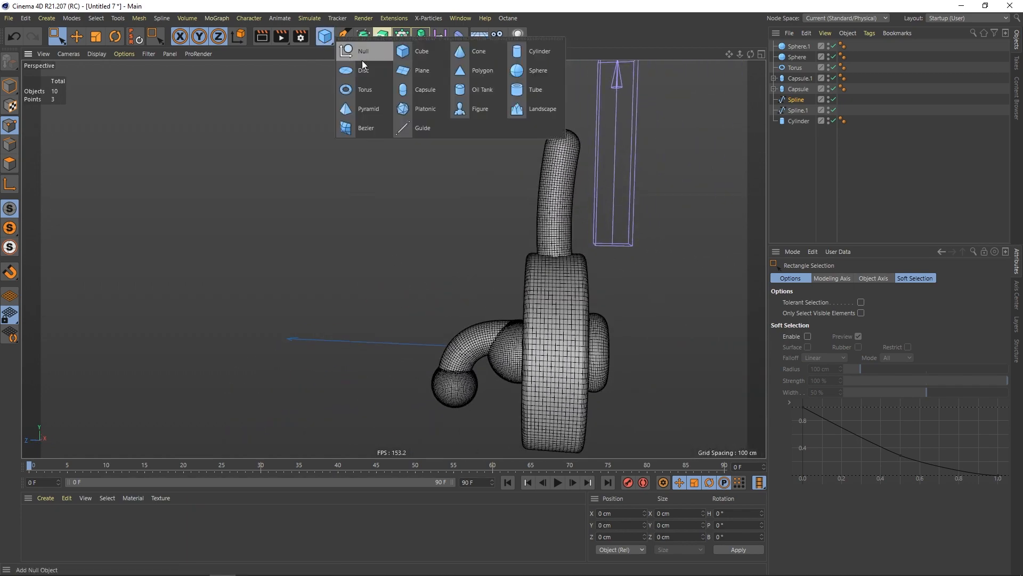
left_click(517, 69)
left_click(57, 37)
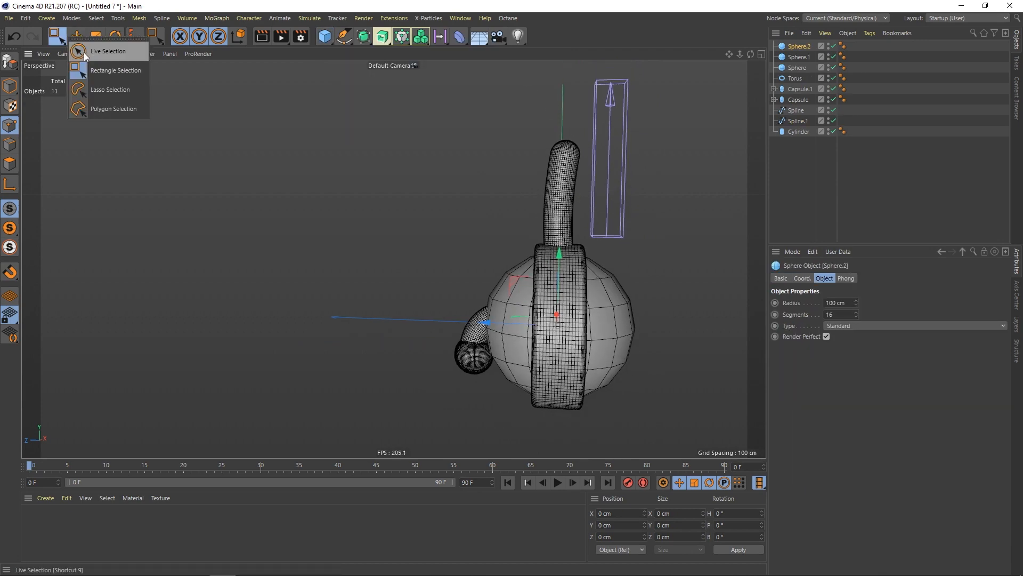
left_click(101, 46)
left_click_drag(559, 267, 550, 101)
right_click_drag(551, 137, 571, 148, "alt")
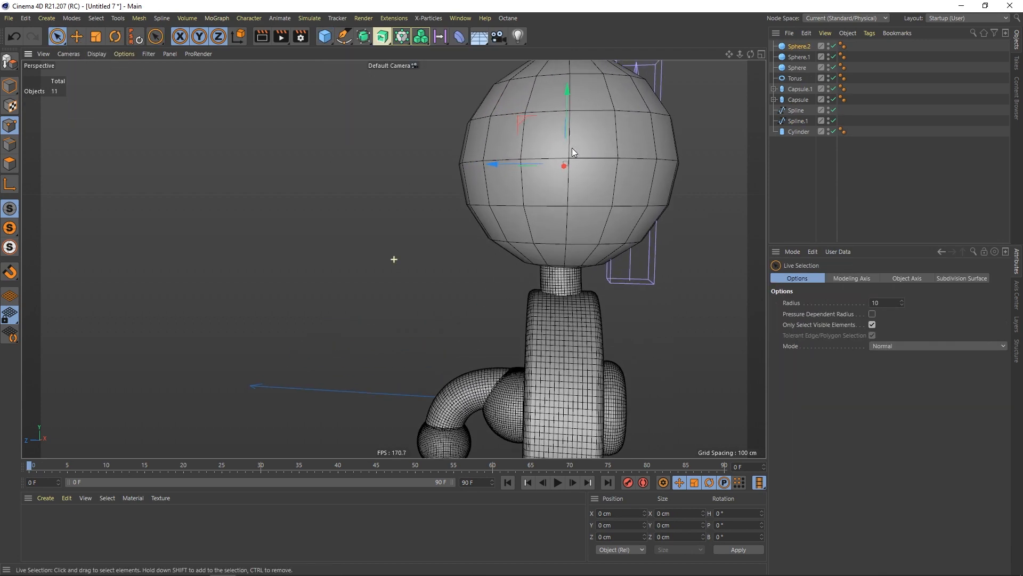
middle_click_drag(572, 148, 572, 161, "alt")
Step: Set the upright stem's sphere to a radius of 36 cm and 50 segments
left_click(799, 46)
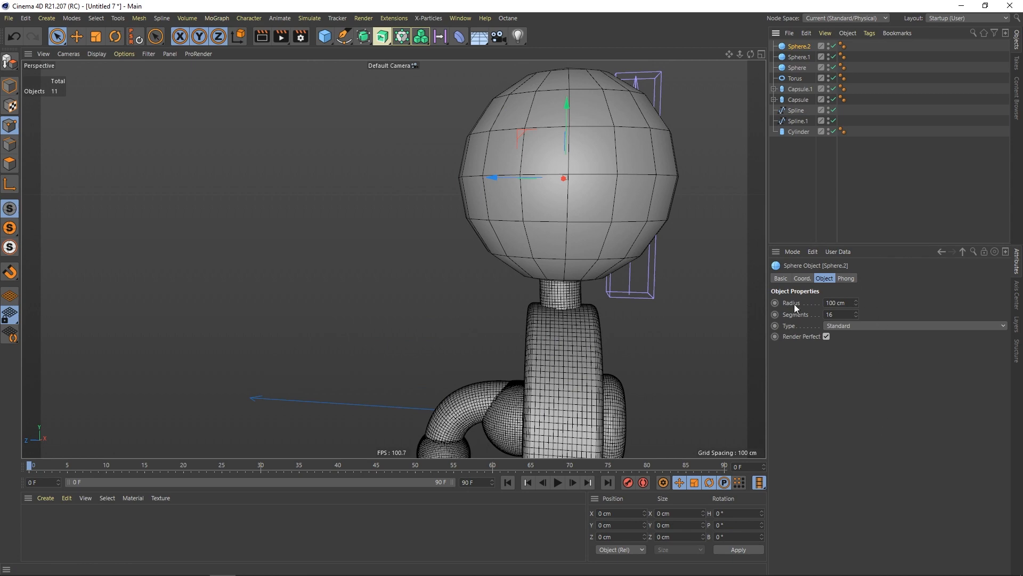
left_click(829, 315)
type("100")
key("Return")
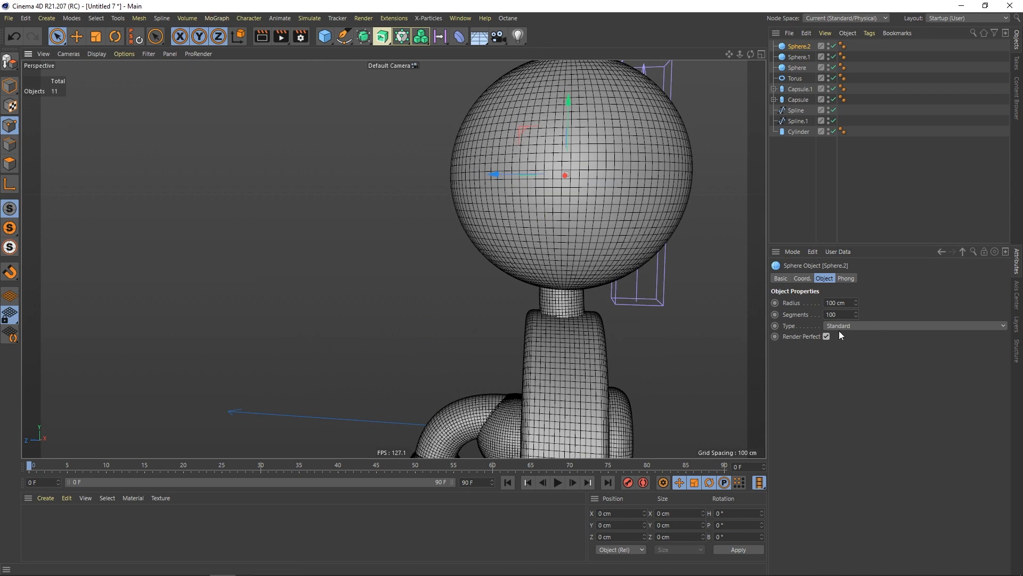
left_click(856, 301)
left_click_drag(856, 301, 840, 333)
middle_click_drag(573, 208, 529, 232, "alt")
double_click(838, 315)
type("50")
key("Return")
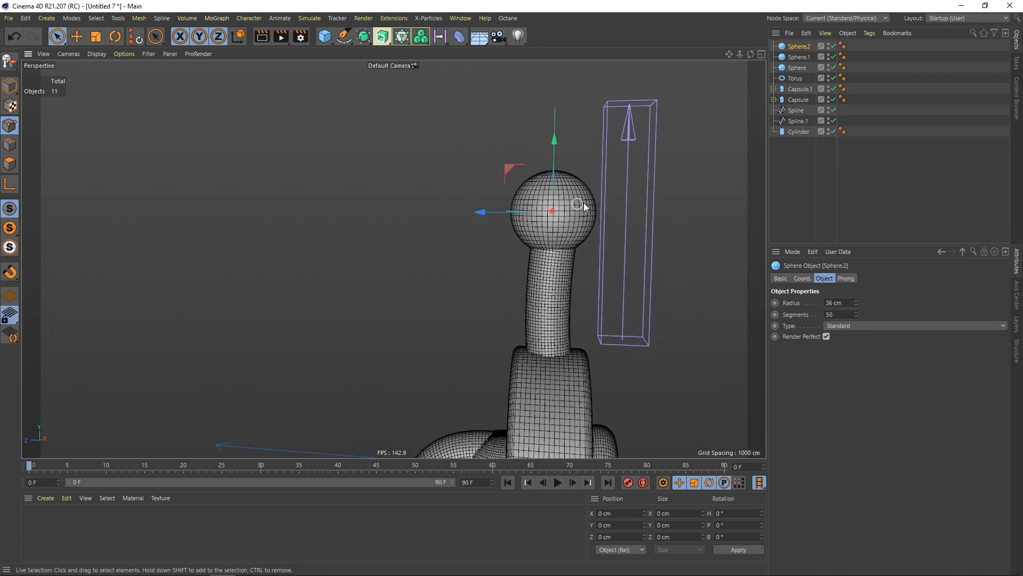
Step: Make the upright stem's sphere editable and set up the Magnet tool on its polygons with a 50 cm radius
left_click(11, 62)
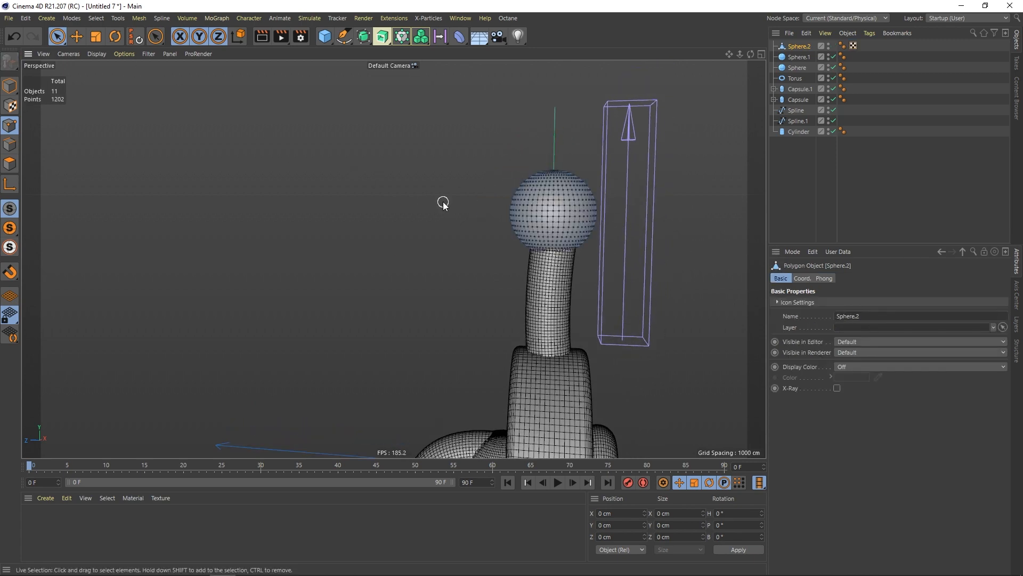
key("m")
key("i")
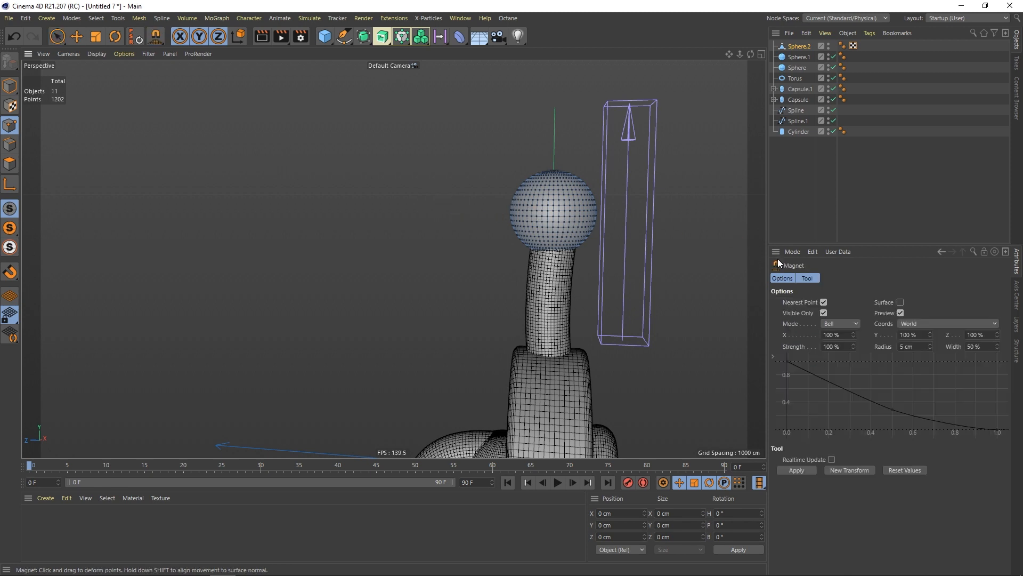
left_click_drag(917, 346, 858, 341)
type("50")
key("Return")
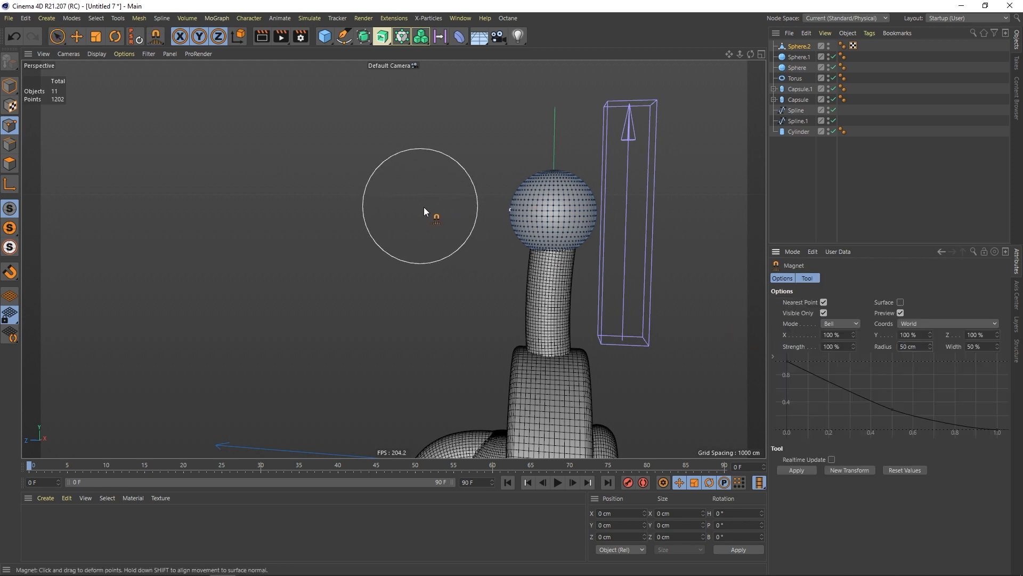
left_click(10, 164)
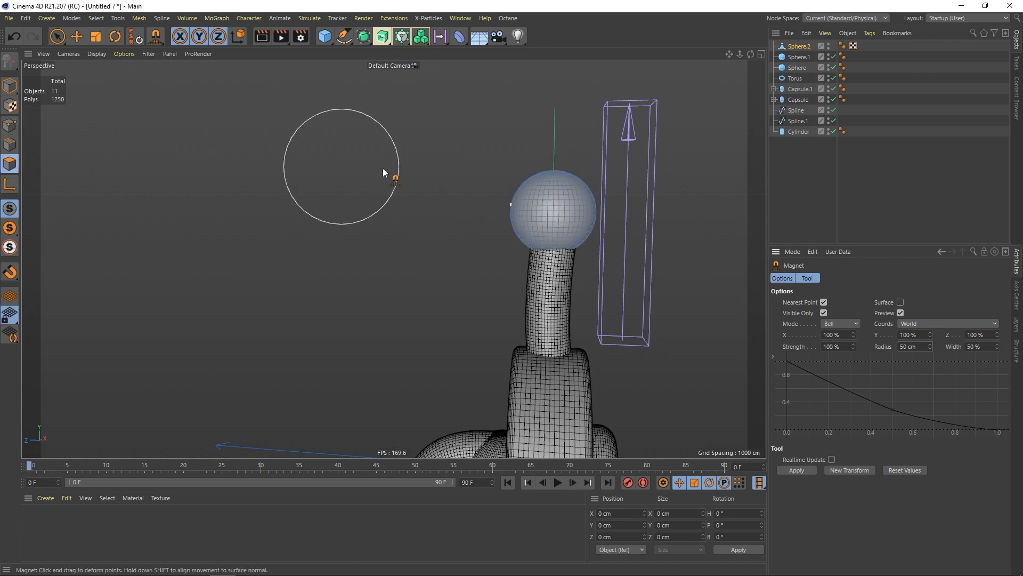
Step: Pull the sphere's upper part upward with the Magnet into an asymmetric egg shape peaking on the torus side
mouse_move(579, 187)
left_mouse_down()
mouse_move(585, 175)
mouse_move(539, 171)
mouse_move(584, 146)
left_mouse_up()
left_click_drag(535, 179, 634, 212, "alt")
middle_click_drag(609, 188, 566, 191, "alt")
mouse_move(592, 171)
left_mouse_down()
mouse_move(573, 150)
mouse_move(492, 164)
mouse_move(435, 159)
left_mouse_up()
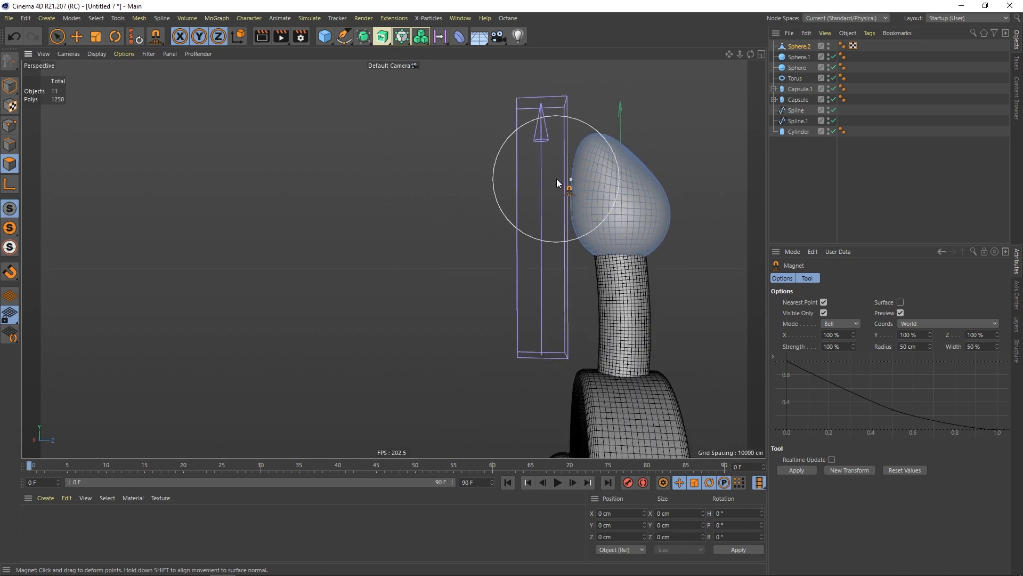
mouse_move(642, 174)
left_mouse_down("alt")
mouse_move(613, 210)
mouse_move(525, 210)
mouse_move(637, 226)
mouse_move(525, 224)
left_mouse_up("alt")
scroll(650, 201, "up", 1)
middle_click_drag(650, 201, 587, 203, "alt")
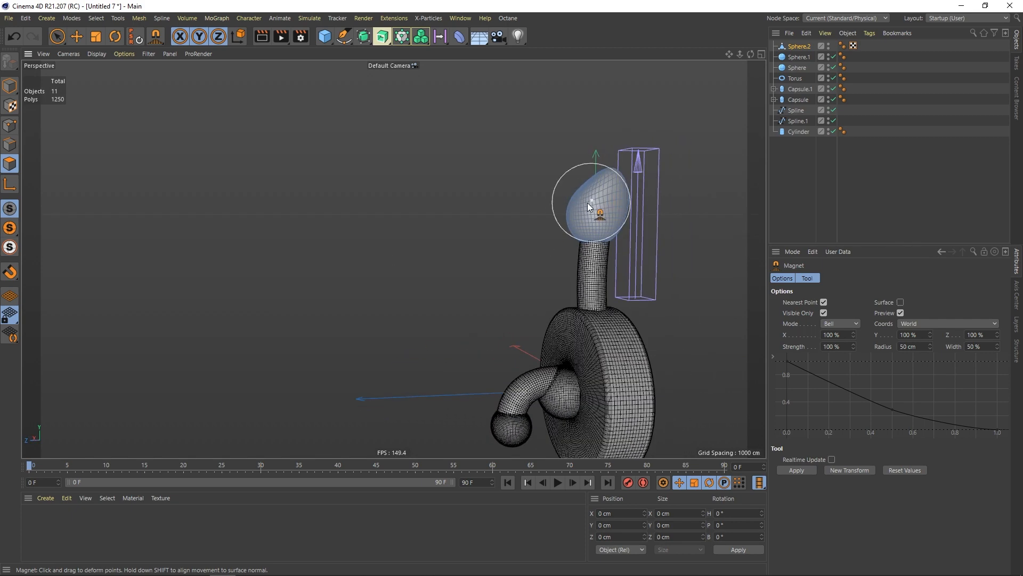
scroll(587, 197, "up", 4)
left_click_drag(589, 173, 599, 177, "alt")
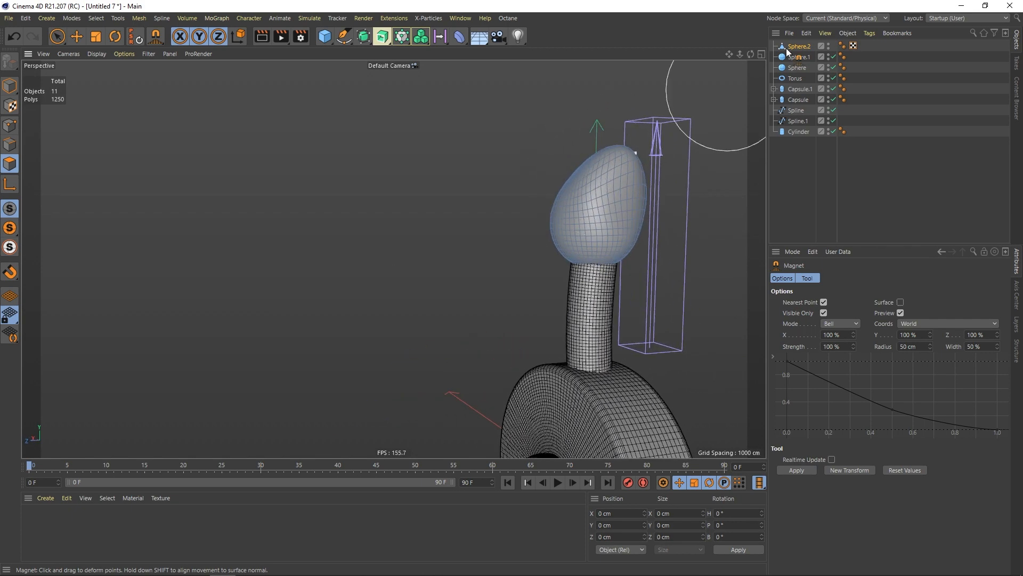
Step: Scale the egg-shaped head uniformly to about 82 × 117 × 92 cm and raise it to about Y 235 cm
left_click(11, 85)
left_click(96, 38)
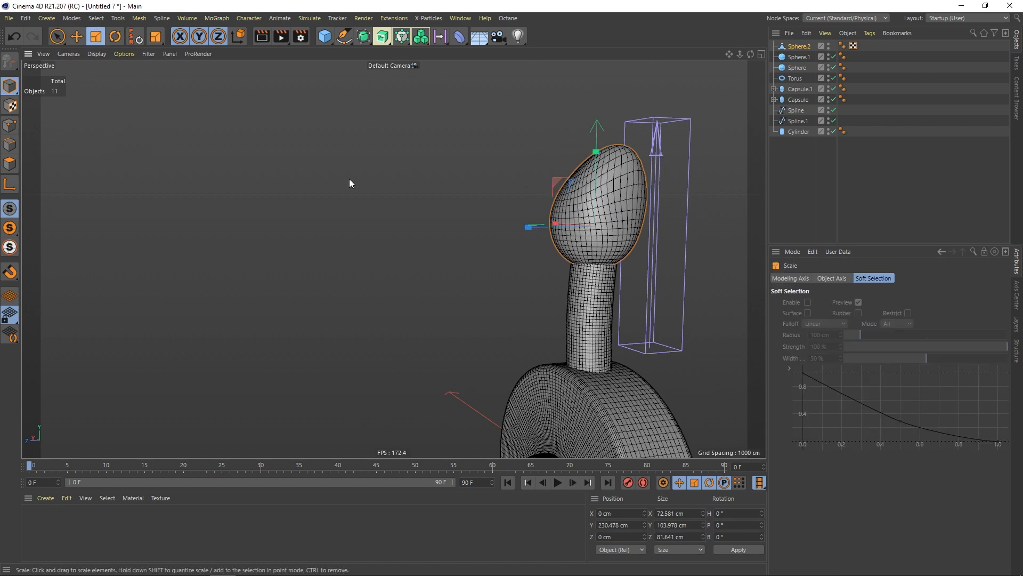
left_click_drag(350, 178, 523, 262)
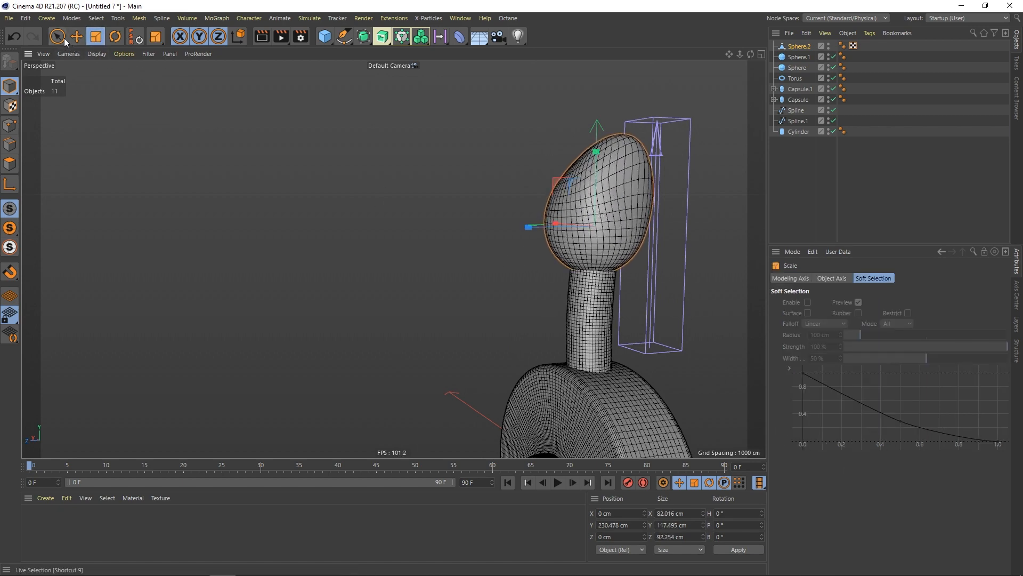
left_click_drag(63, 38, 77, 45)
middle_click_drag(529, 316, 459, 249, "alt")
left_click_drag(548, 250, 509, 249, "alt")
scroll(525, 240, "down", 3)
scroll(510, 213, "up", 1)
mouse_move(535, 97)
left_mouse_down()
mouse_move(535, 78)
mouse_move(535, 90)
left_mouse_up()
Step: Widen the egg-shaped head along X to about 87 cm and pull both its sides outward with the Magnet
left_click_drag(545, 244, 661, 246, "alt")
key("t")
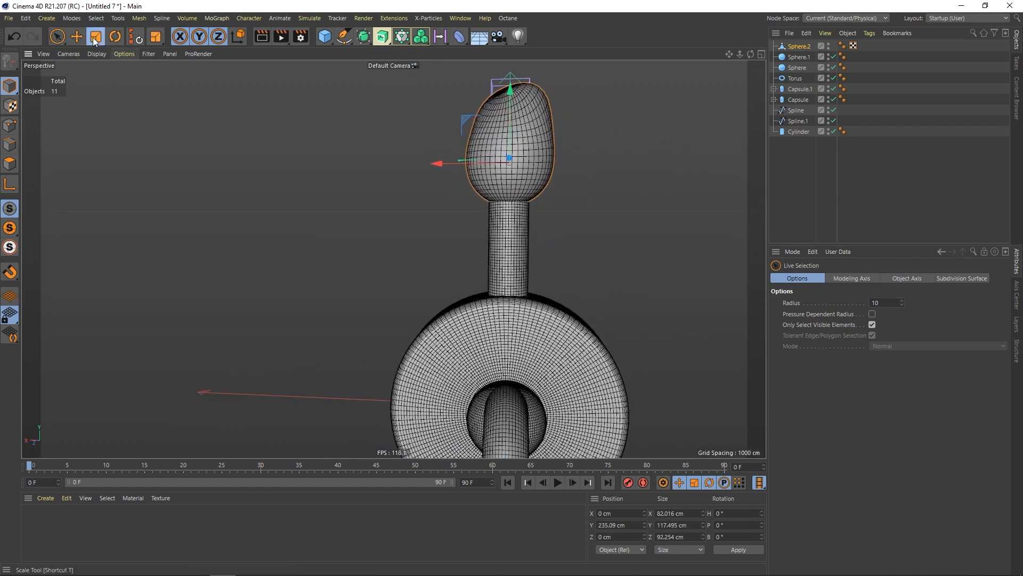
left_click_drag(428, 159, 431, 163)
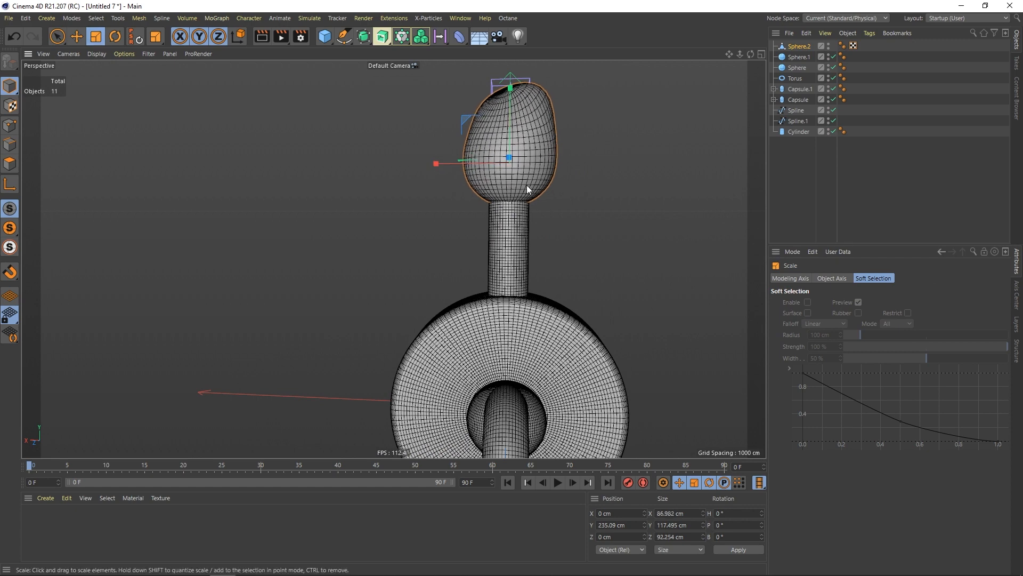
key("m")
key("i")
left_click_drag(560, 153, 567, 150)
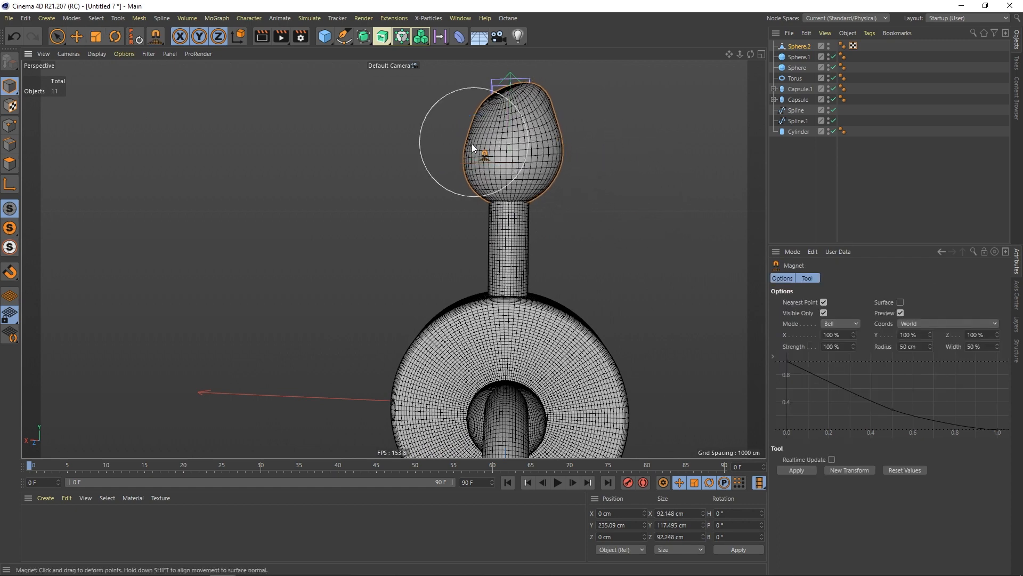
left_click_drag(471, 143, 421, 132)
left_click(795, 173)
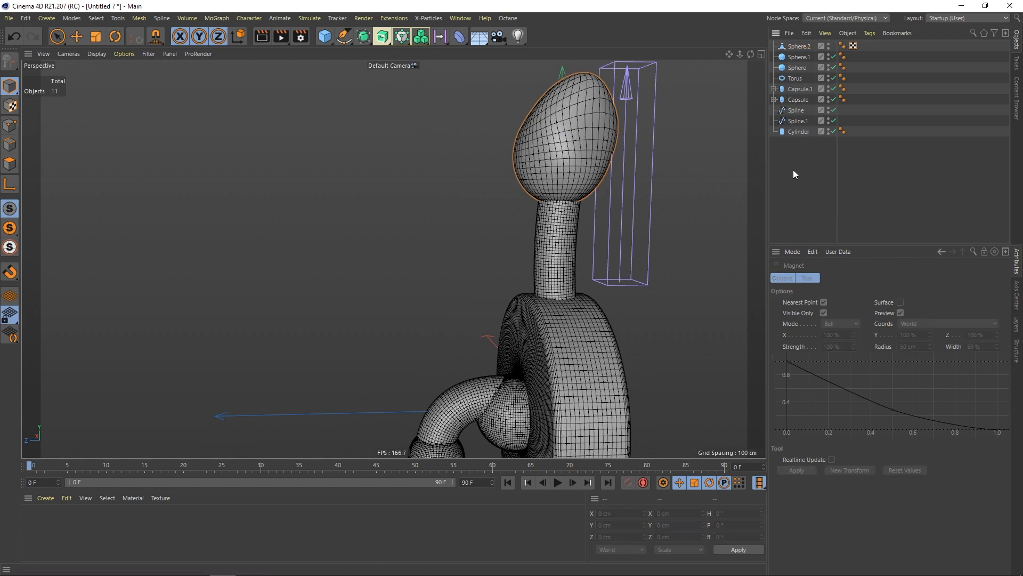
Step: Add a new sphere and move it beside the egg-shaped head, to about Y 211 cm and Z 167 cm
middle_click_drag(404, 212, 393, 258, "alt")
left_click(330, 40)
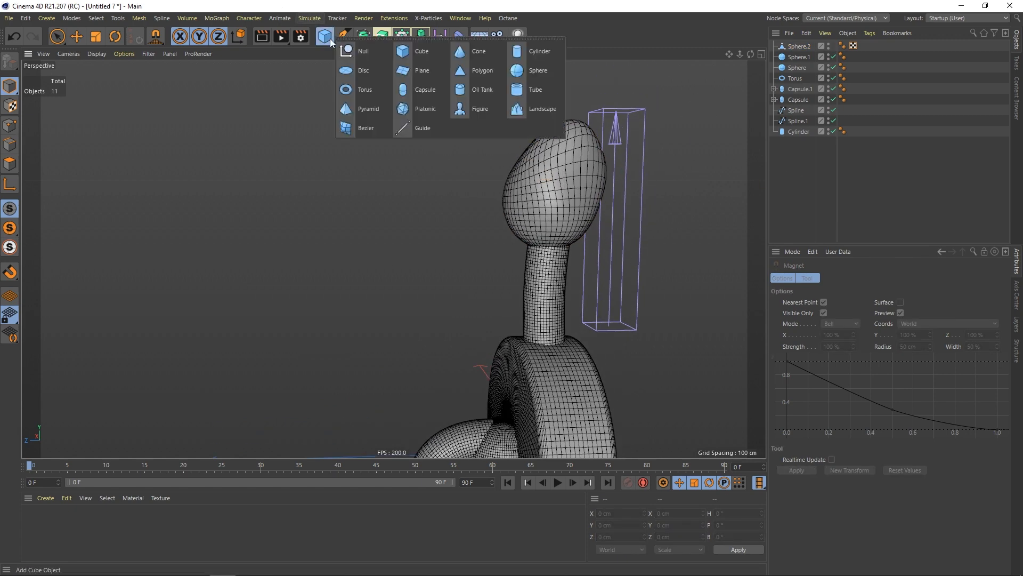
left_click(538, 70)
left_click(61, 40)
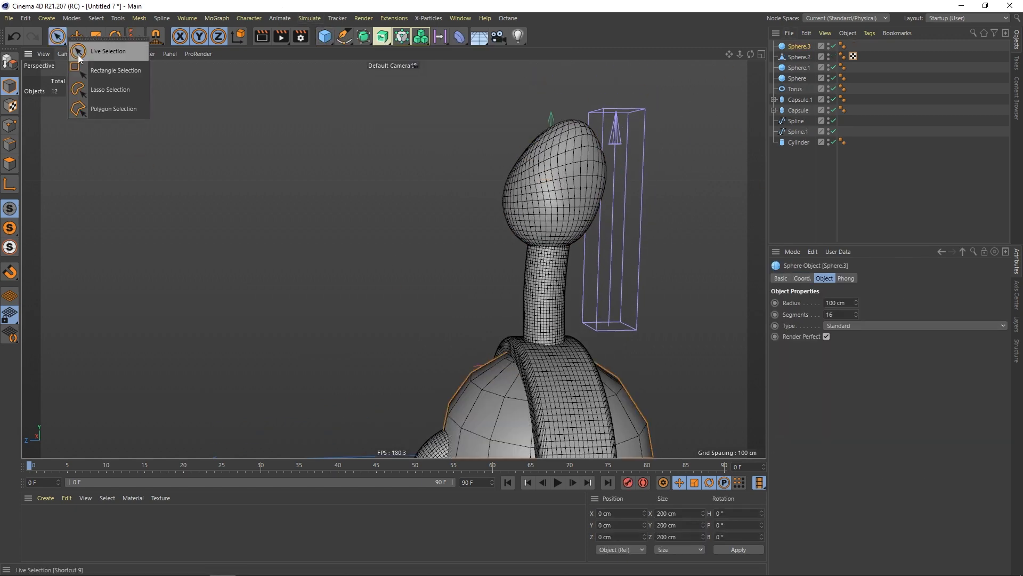
left_click(78, 54)
scroll(429, 322, "down", 1)
middle_click_drag(503, 399, 500, 340, "alt")
left_click_drag(485, 339, 362, 216)
Step: Set the new sphere to type Hexahedron with 58 segments and a radius of 21 cm
left_click(799, 47)
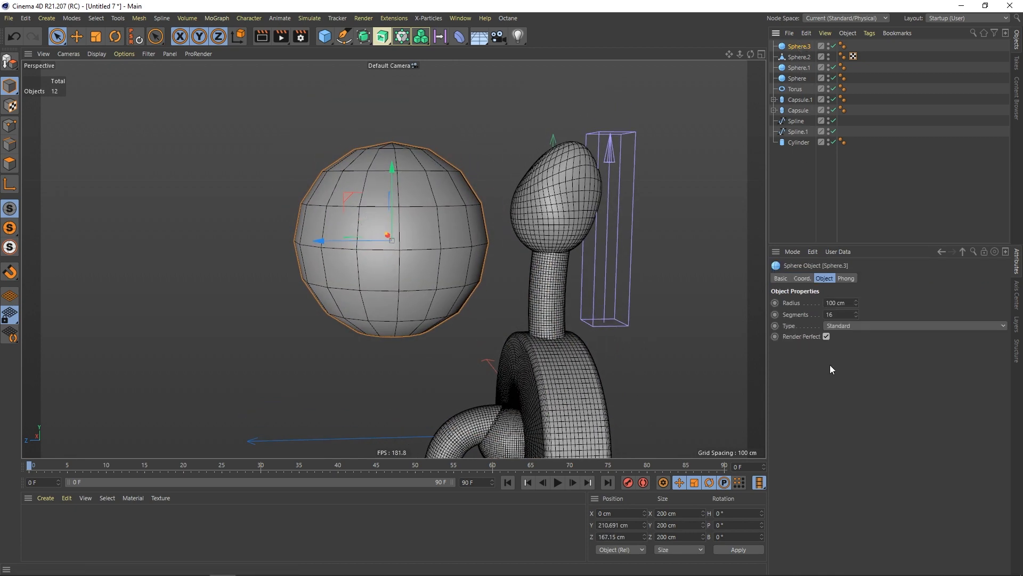
left_click(839, 327)
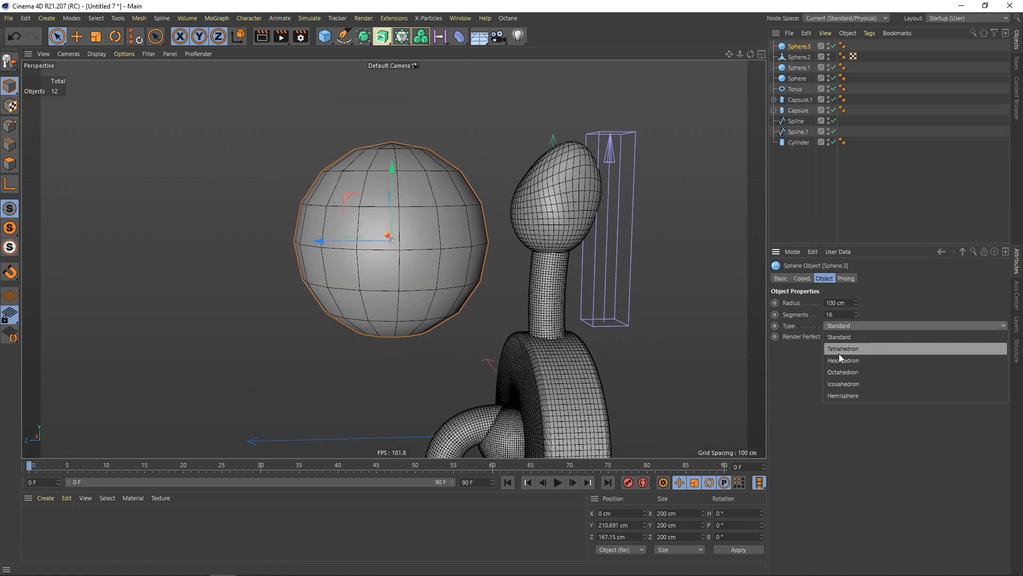
left_click(840, 358)
left_click_drag(404, 263, 405, 216, "alt")
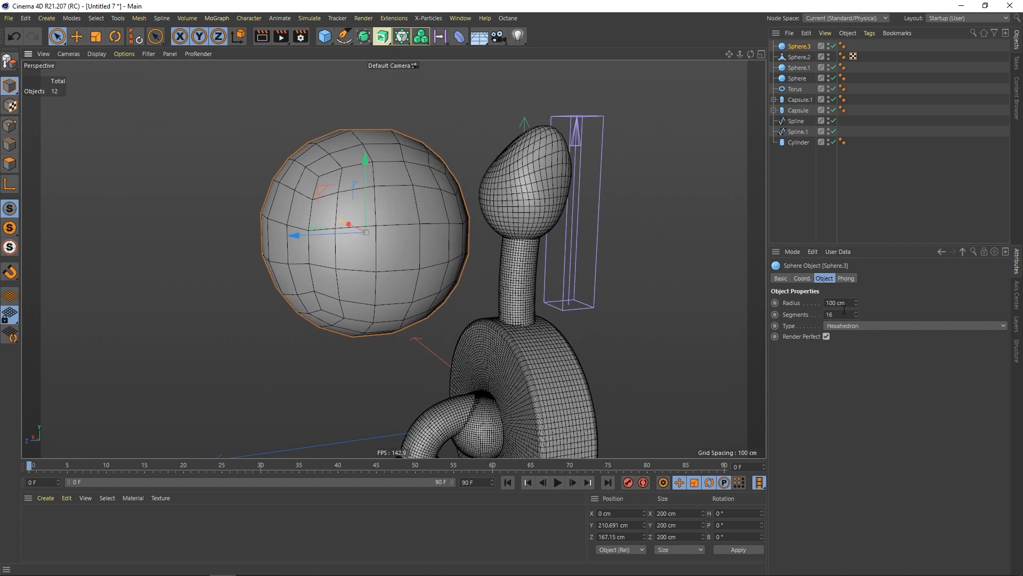
left_click_drag(856, 315, 849, 296)
left_click_drag(391, 216, 414, 203, "alt")
middle_click_drag(414, 203, 405, 226, "alt")
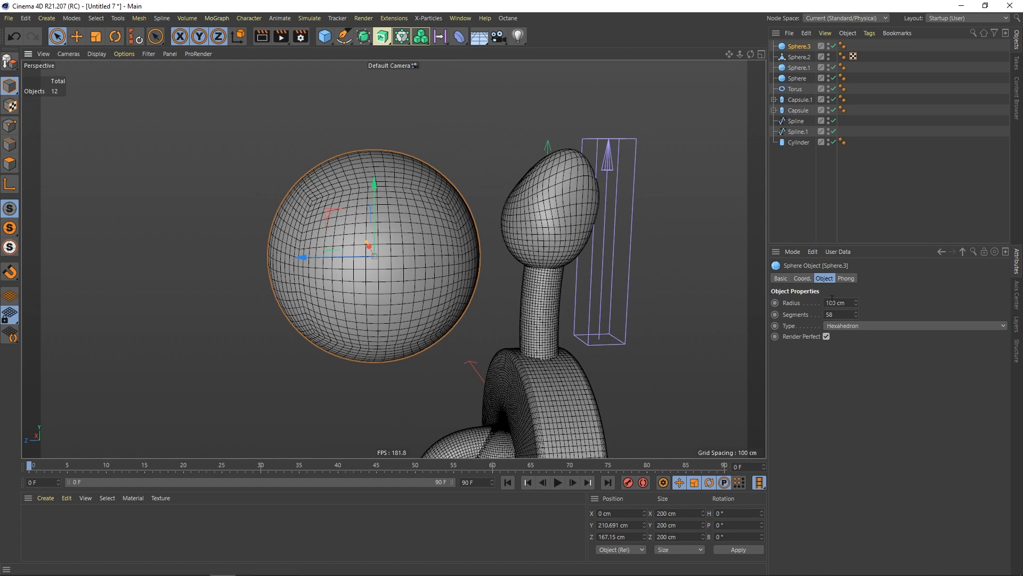
left_click_drag(856, 302, 848, 345)
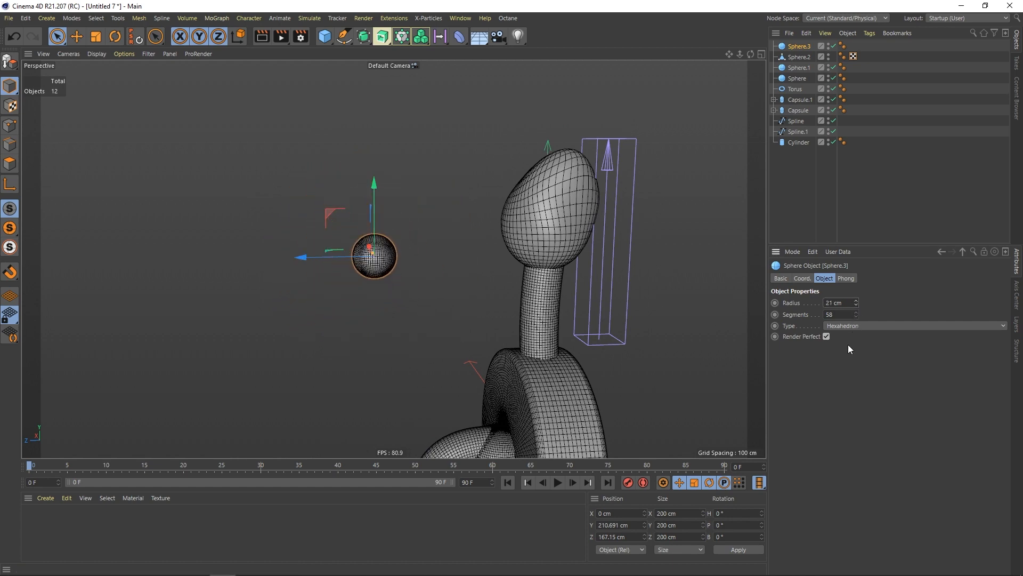
Step: Add a MograPh Cloner and make the small hexahedron sphere its child
left_click(463, 135)
middle_click_drag(514, 197, 459, 239, "alt")
left_click(216, 18)
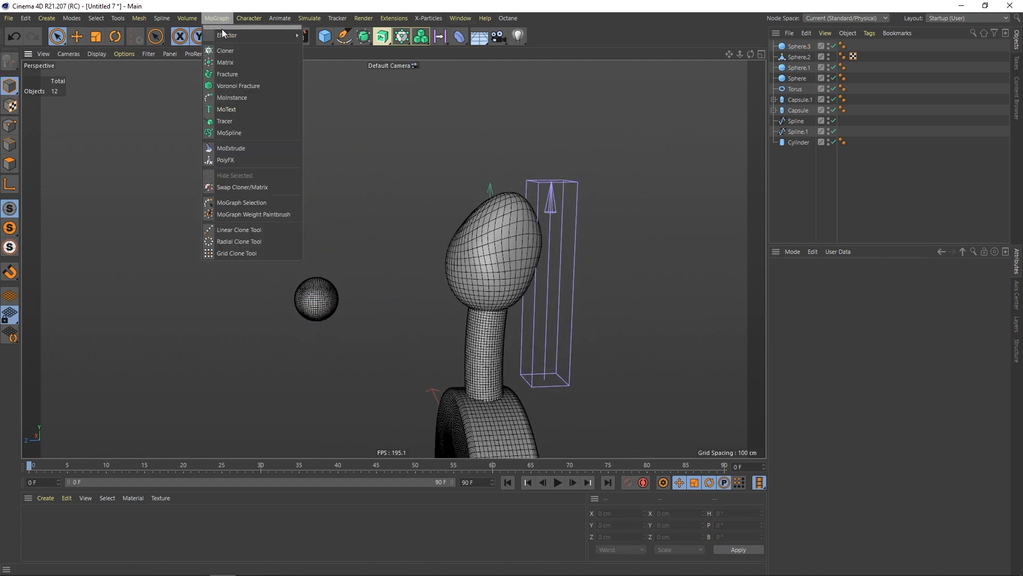
left_click(231, 51)
left_click_drag(799, 57, 797, 52)
left_click(797, 47)
Step: Set the Cloner to Object mode and distribute its clones over the egg-shaped head
left_click(829, 302)
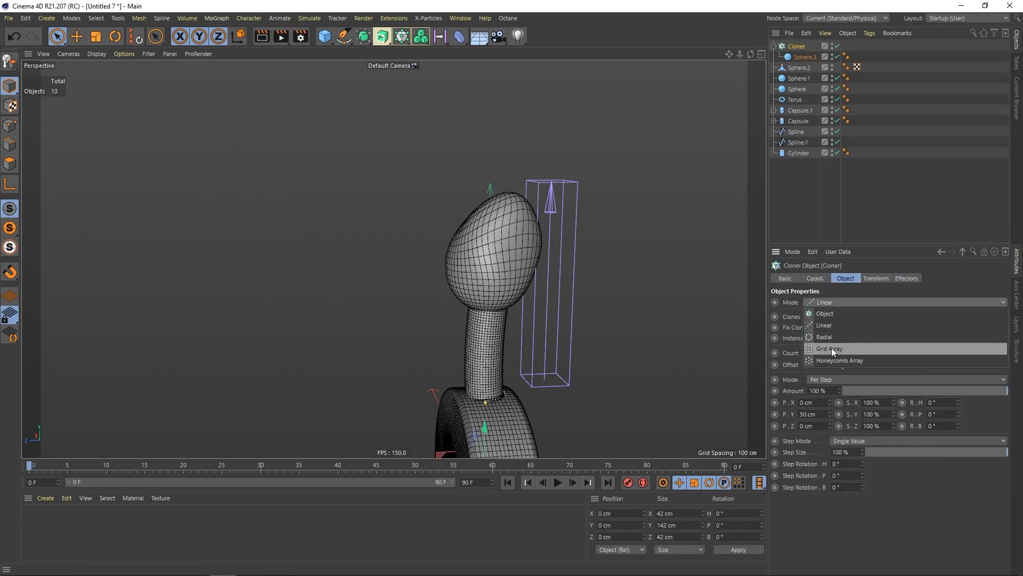
left_click(825, 313)
left_click_drag(799, 68, 834, 356)
left_click_drag(502, 267, 541, 268, "alt")
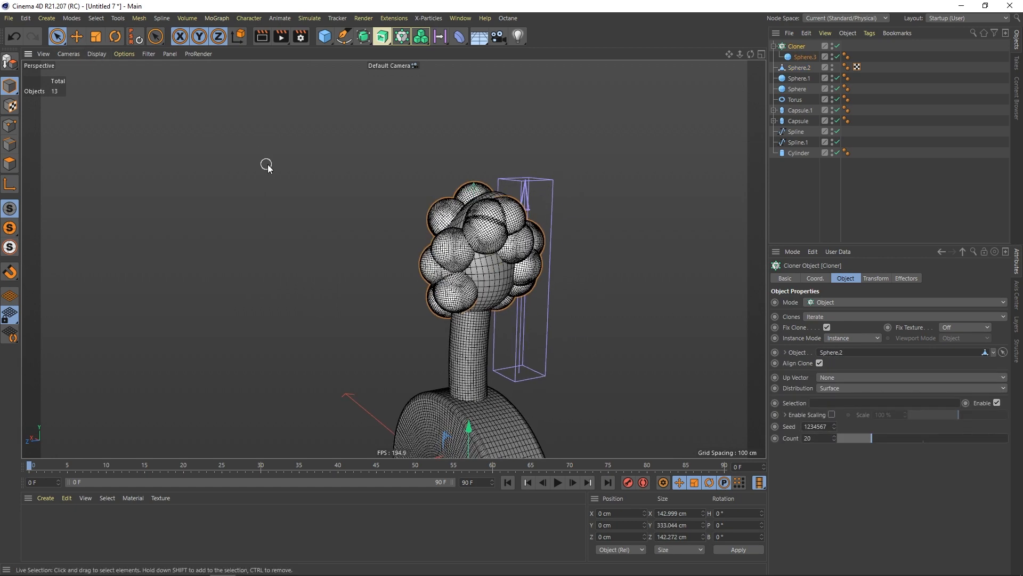
Step: Display the viewport in Gouraud shading without lines and set the Cloner's count to 48
key("n")
key("a")
mouse_move(481, 238)
left_mouse_down("alt")
mouse_move(540, 270)
mouse_move(464, 267)
left_mouse_up("alt")
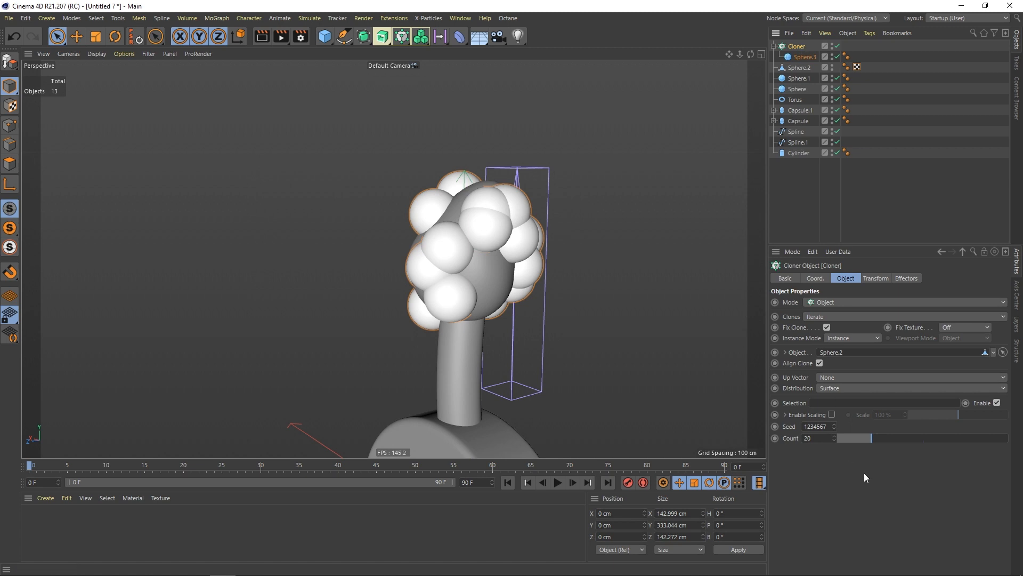
left_click_drag(874, 439, 920, 440)
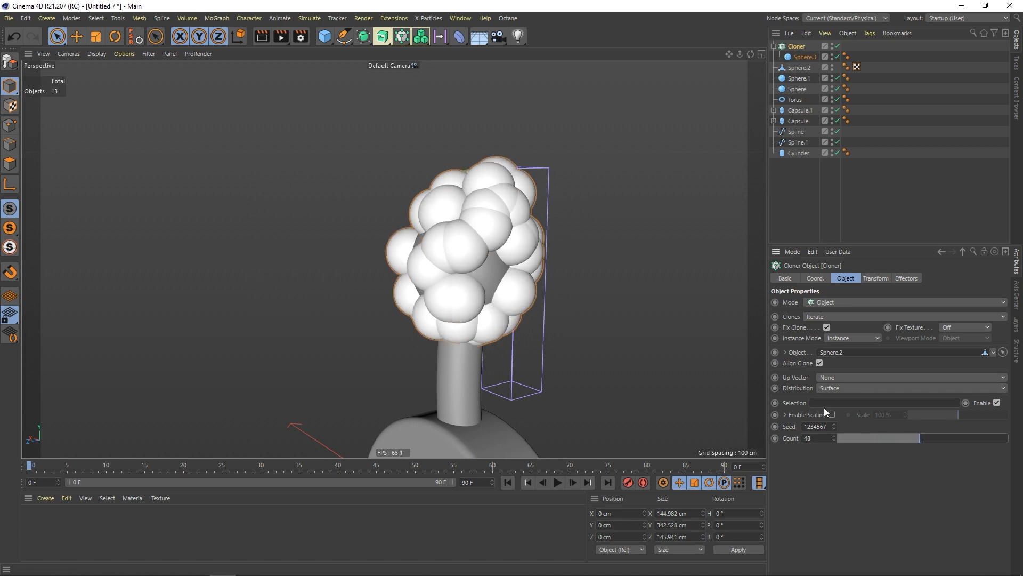
left_click_drag(495, 261, 512, 216, "alt")
scroll(512, 215, "up", 2)
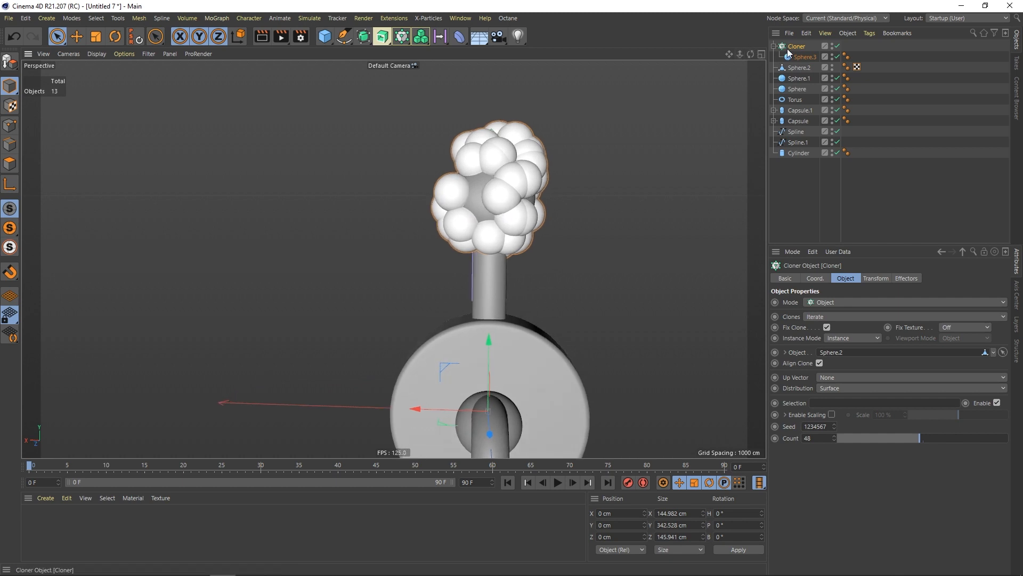
Step: Apply a Random effector to the Cloner and disable its position variation
left_click(216, 18)
mouse_move(239, 35)
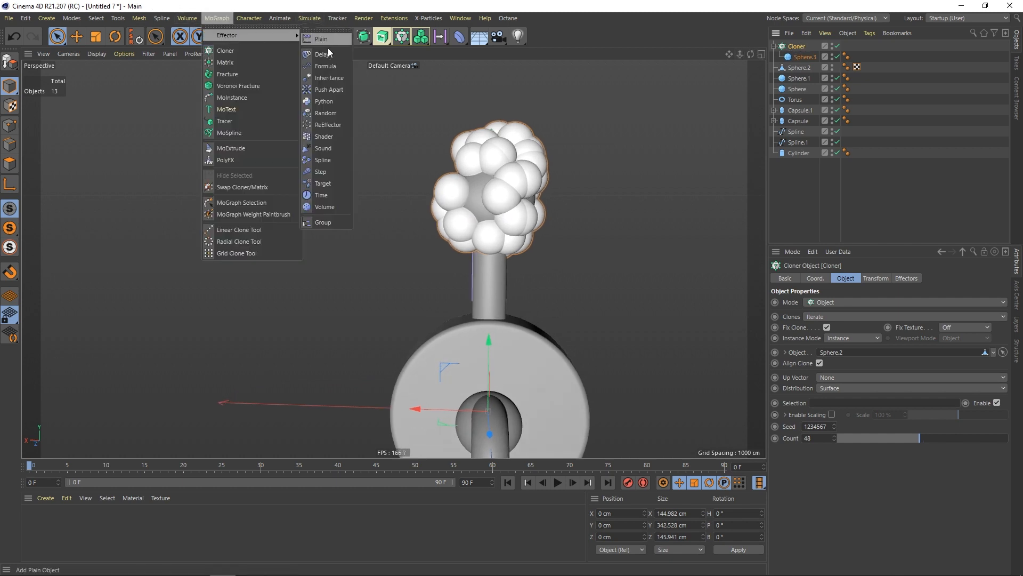
left_click(325, 113)
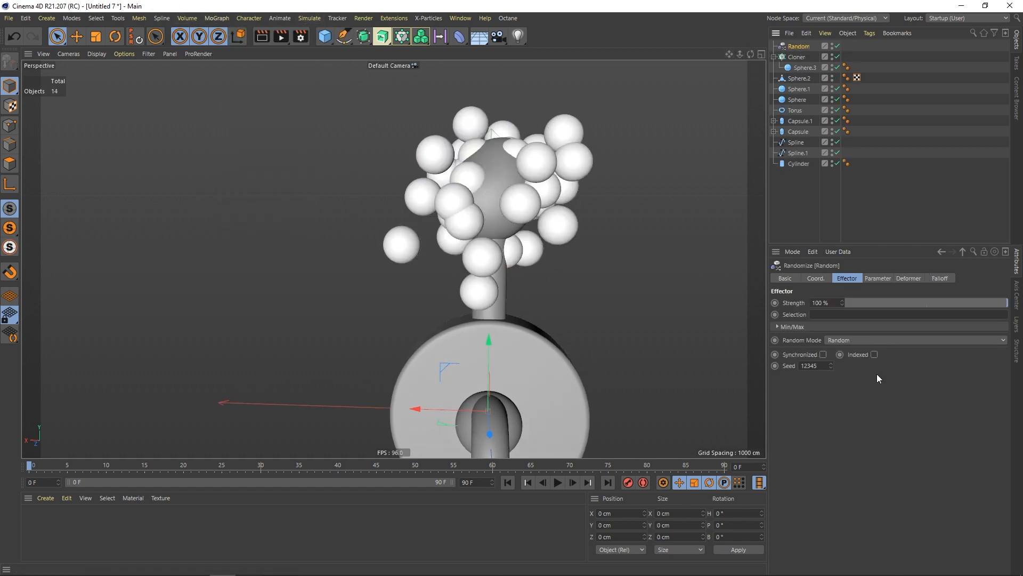
left_click(877, 278)
left_click(813, 324)
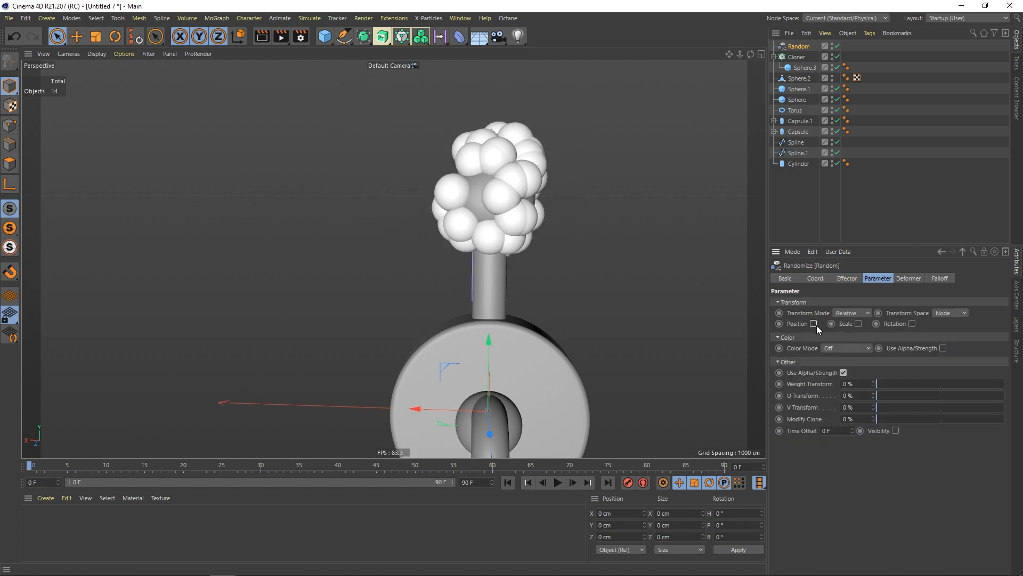
Step: Enable uniform scale variation in the Random effector and set the scale to 0.4
left_click(858, 324)
type(".5")
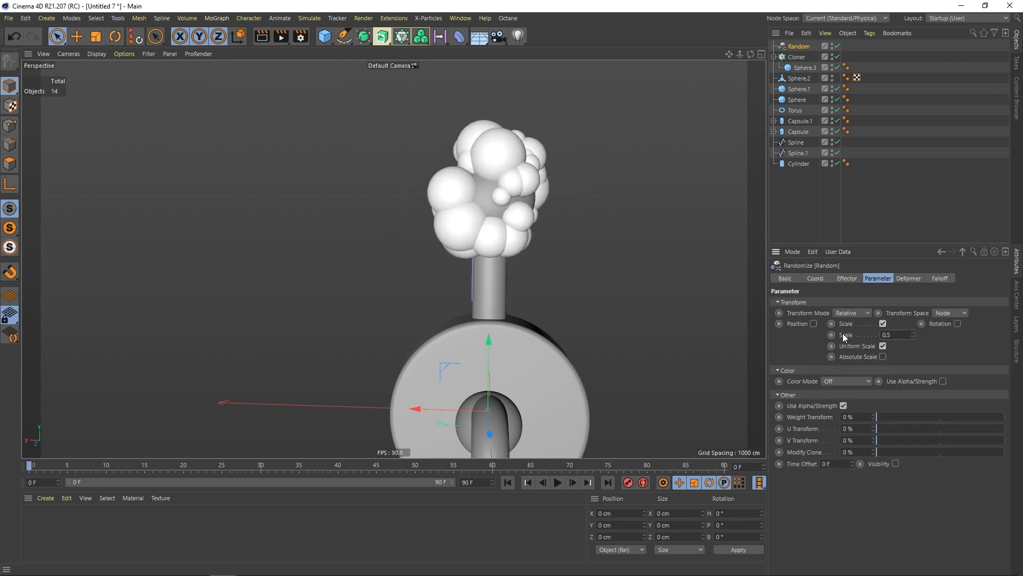
key("BackSpace")
type("4")
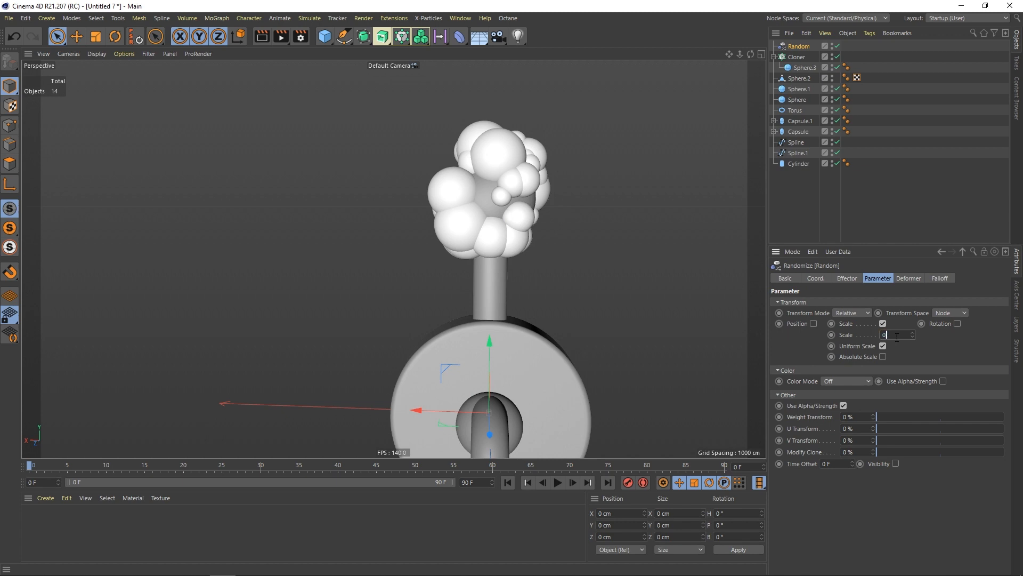
key("Return")
left_click_drag(580, 244, 528, 235, "alt")
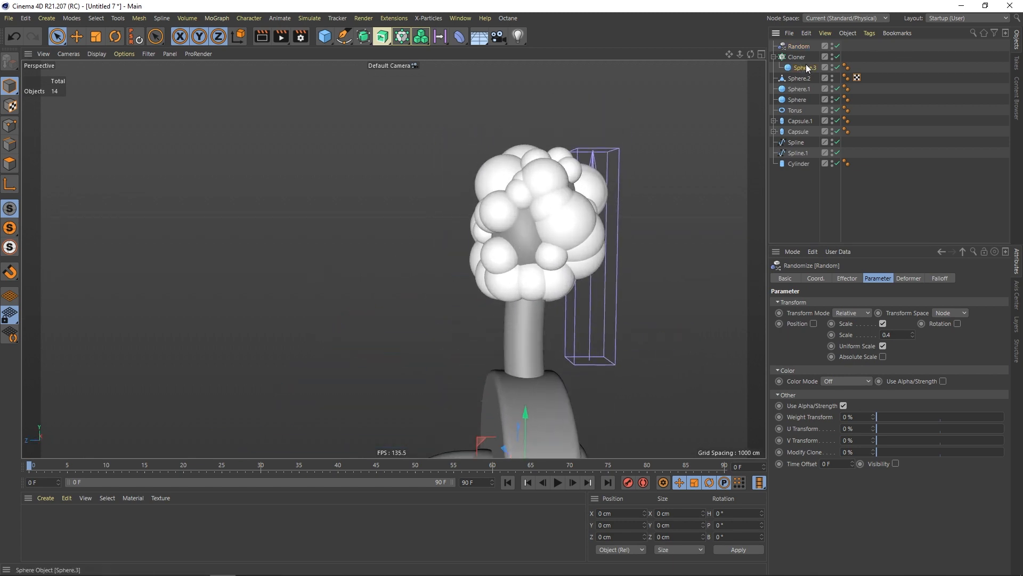
Step: Copy the small sphere out of the Cloner and move the copy into a gap on the head's negative X side
left_click_drag(802, 40, 799, 42, "ctrl")
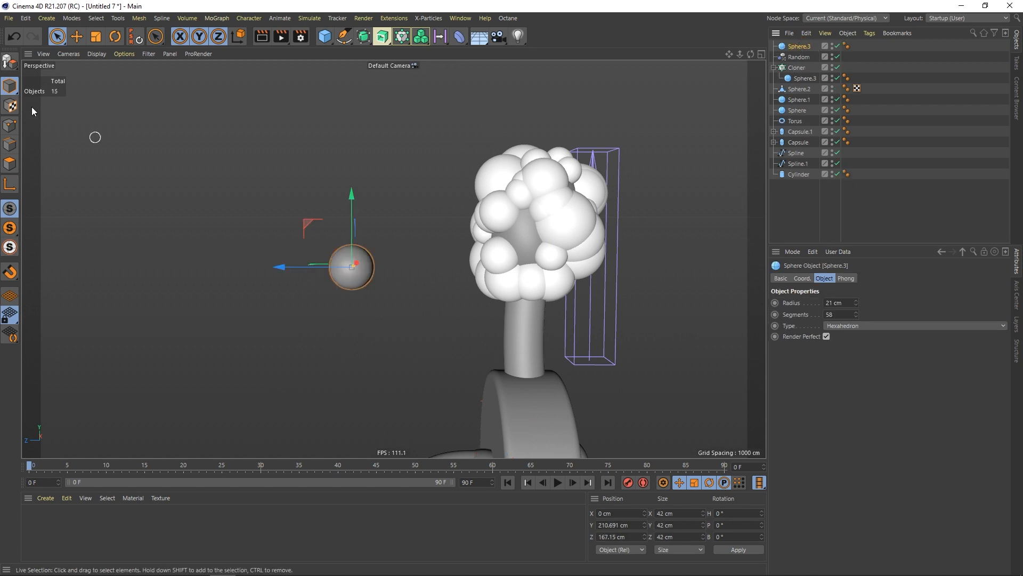
key("9")
left_click_drag(311, 222, 578, 237)
left_click_drag(395, 229, 538, 238)
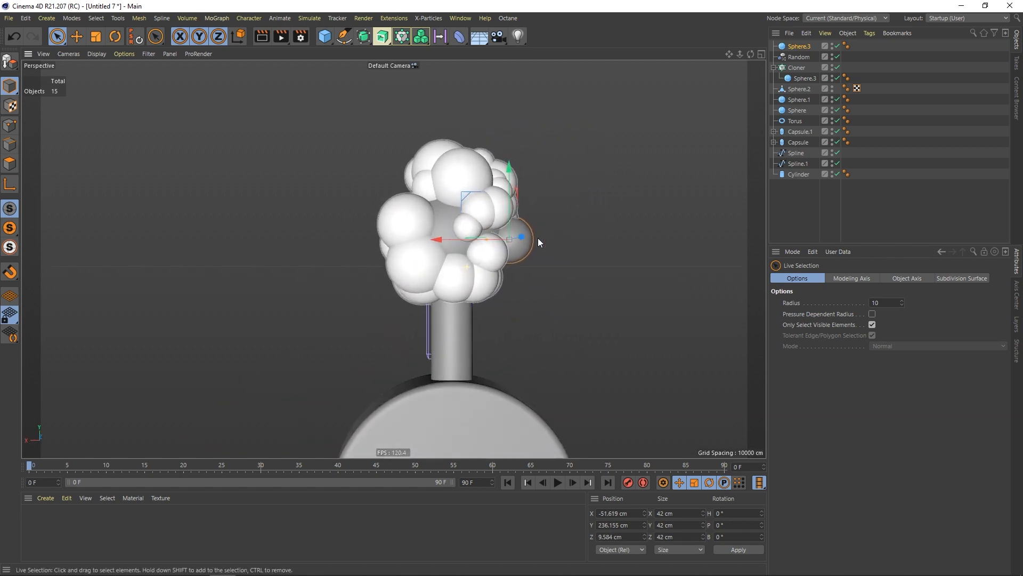
Step: Adjust the loose sphere and place two more copies of it in nearby gaps on the head's negative X side
mouse_move(463, 199)
left_mouse_down()
mouse_move(485, 251)
mouse_move(466, 248)
mouse_move(481, 234)
mouse_move(520, 241)
mouse_move(469, 210)
mouse_move(486, 170)
mouse_move(508, 197)
mouse_move(372, 187)
mouse_move(607, 215)
mouse_move(491, 206)
mouse_move(492, 214)
mouse_move(454, 213)
left_mouse_up()
mouse_move(516, 193)
left_mouse_down("alt")
mouse_move(491, 181)
mouse_move(510, 192)
left_mouse_up("alt")
left_click_drag(512, 194, 597, 253, "alt")
left_click_drag(483, 208, 458, 204)
left_click_drag(487, 217, 505, 158, "alt")
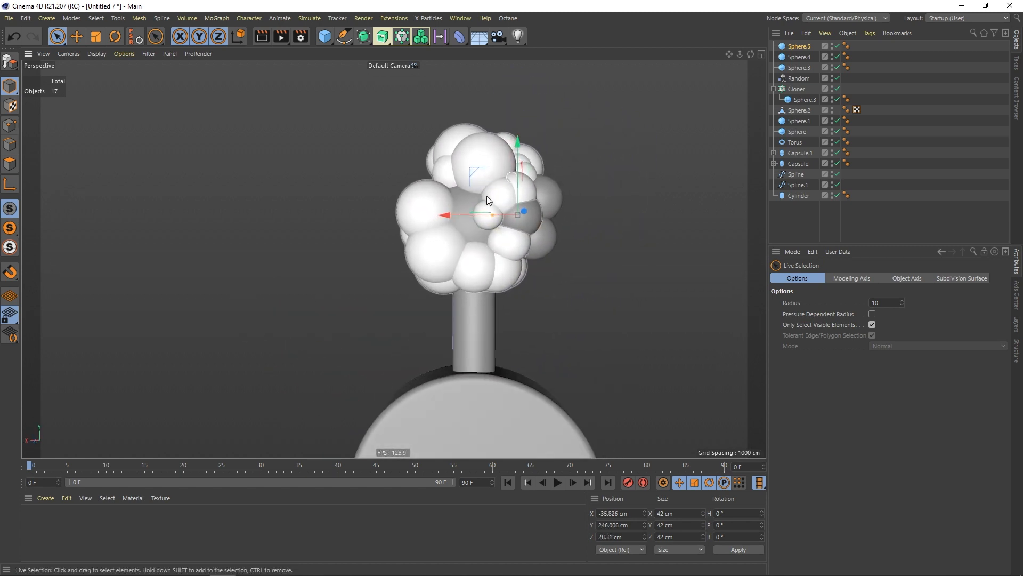
Step: Place four more sphere copies on the head's side facing the back stem, enlarging the last to about 47 cm across
left_click_drag(487, 196, 406, 225, "alt")
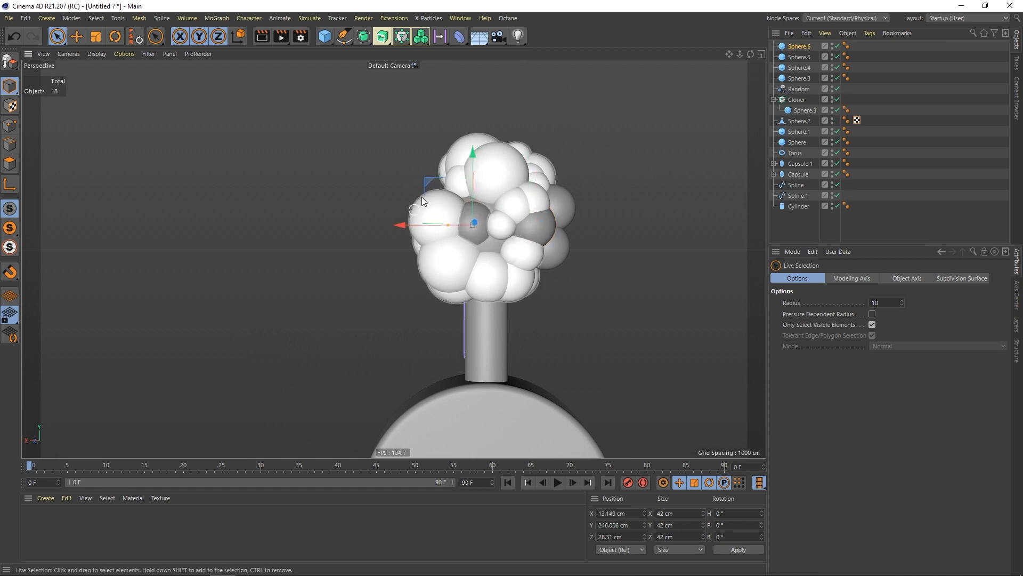
left_click_drag(433, 180, 450, 205, "ctrl")
left_click_drag(487, 241, 369, 248, "alt")
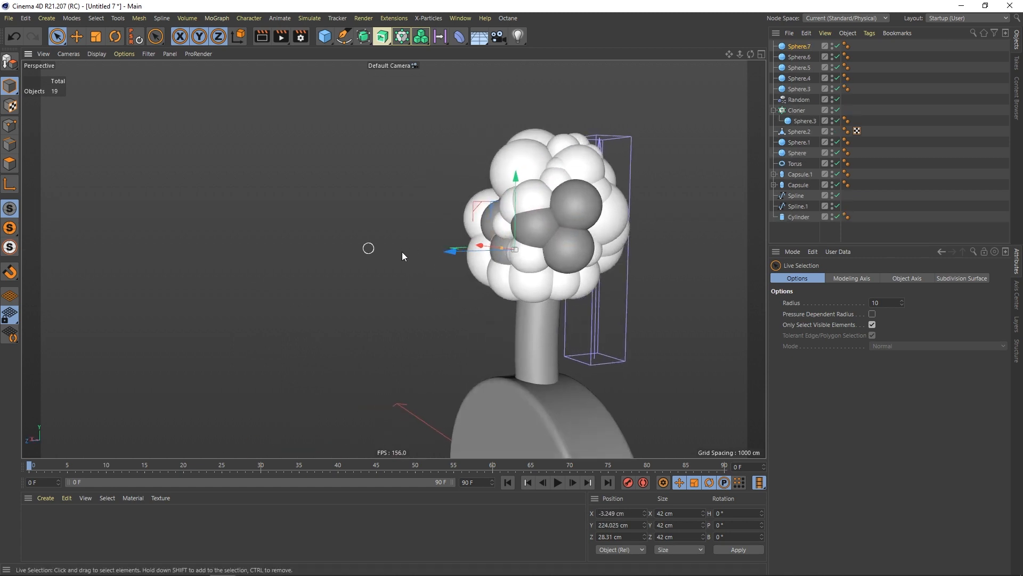
left_click_drag(452, 254, 453, 165)
left_click_drag(478, 221, 372, 230, "alt")
left_click_drag(350, 177, 405, 188, "ctrl")
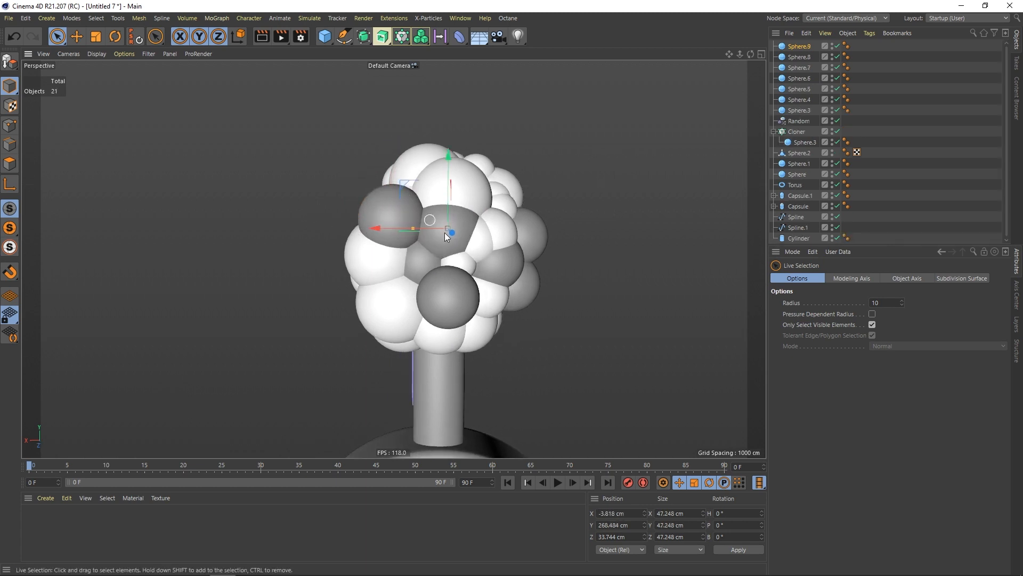
Step: Shrink the newest sphere to about 32 cm across and seat it in the gap facing the back stem
left_click_drag(444, 232, 352, 254, "alt")
left_click_drag(441, 219, 497, 232, "alt")
left_click(9, 86)
left_click_drag(448, 254, 576, 289, "alt")
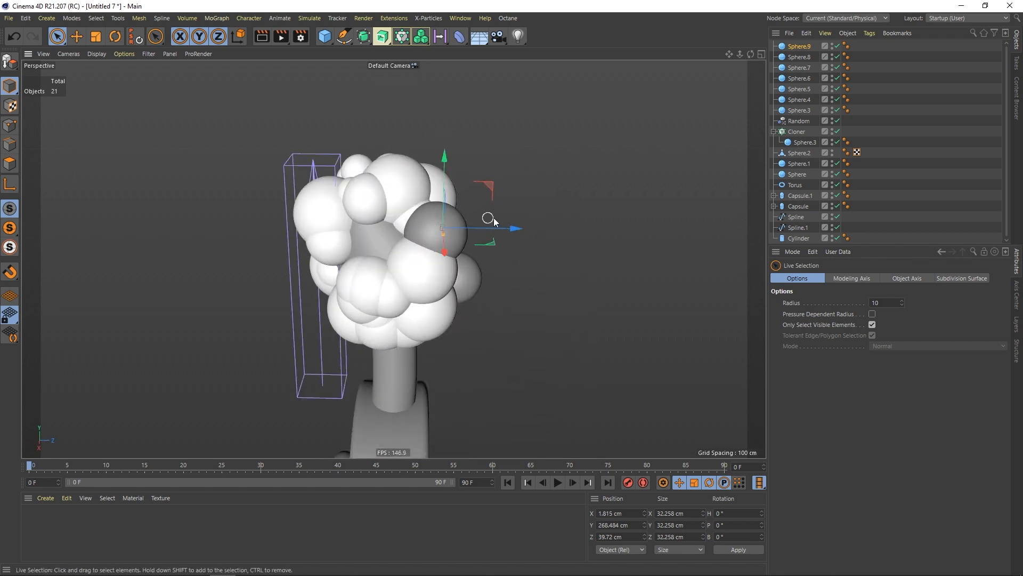
Step: Copy the sphere into the large gap on the head's positive X side and enlarge it to about 55 cm across
left_click_drag(512, 227, 436, 232, "ctrl")
left_click_drag(362, 251, 353, 274)
mouse_move(354, 255)
left_mouse_down("alt")
mouse_move(308, 256)
mouse_move(353, 253)
left_mouse_up("alt")
left_click_drag(353, 254, 387, 253, "alt")
scroll(392, 225, "down", 3)
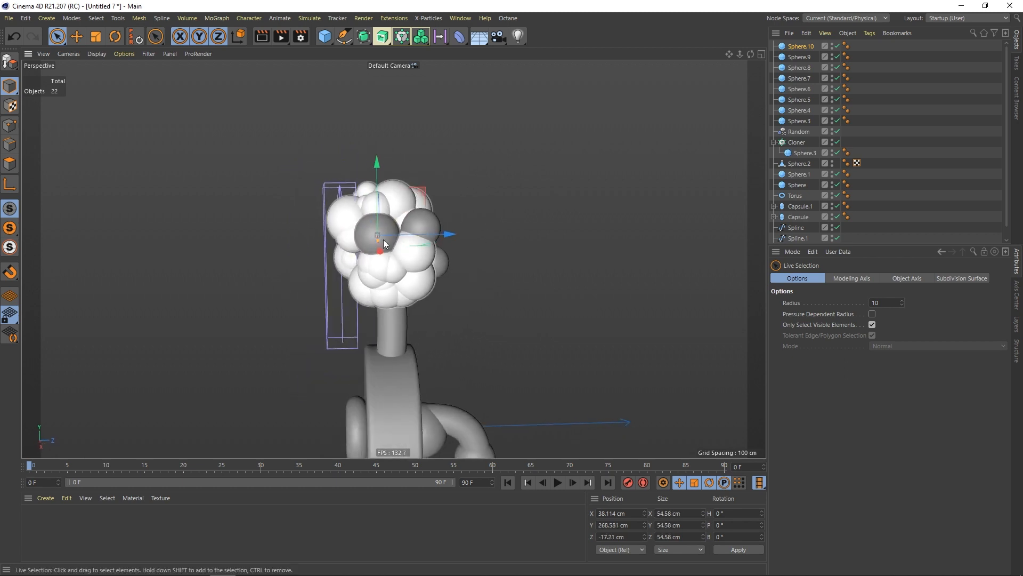
Step: Place further sphere copies over the gaps on the head's side opposite the back stem
left_click_drag(383, 239, 316, 223, "alt")
middle_click_drag(316, 220, 385, 247, "alt")
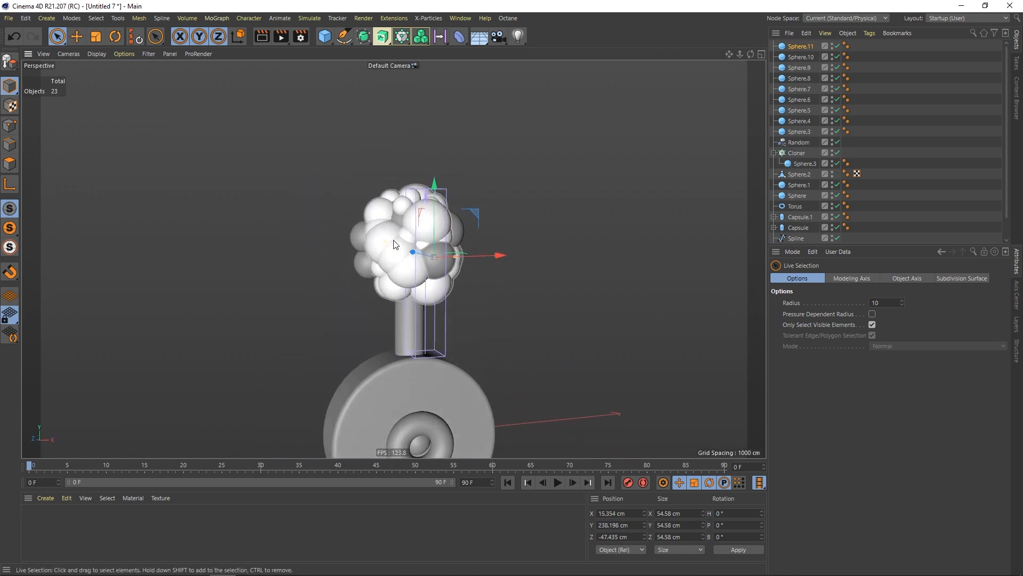
left_click_drag(472, 215, 495, 231, "ctrl")
left_click_drag(343, 212, 333, 210)
Step: Place six more sphere copies over the gaps around the head's top, sides and underside, the last ones about 46 cm across
left_click_drag(465, 226, 294, 245, "alt")
scroll(383, 217, "up", 3)
left_click_drag(292, 186, 346, 218)
left_click_drag(292, 128, 336, 243, "ctrl")
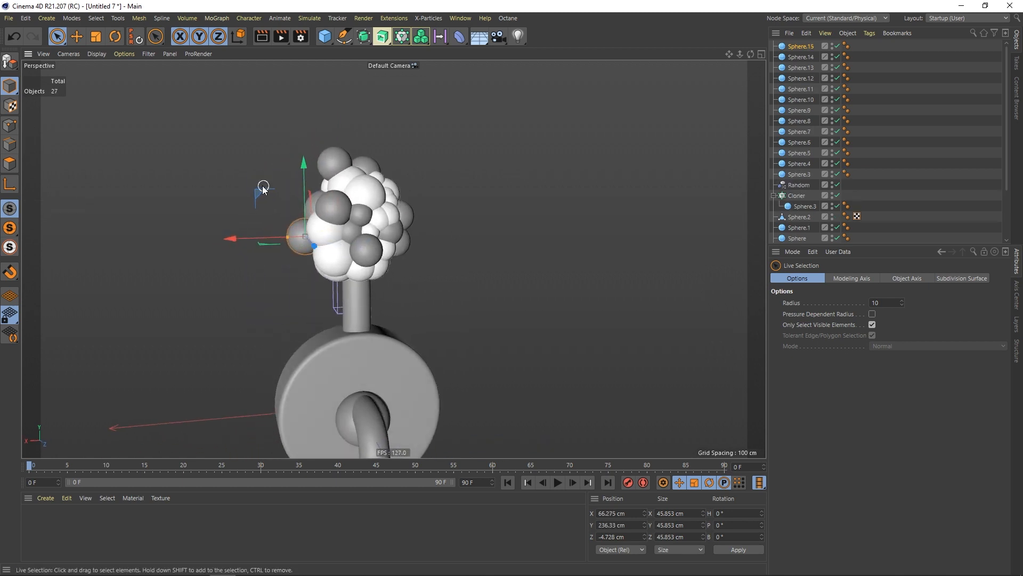
left_click_drag(261, 189, 285, 156, "ctrl")
left_click_drag(314, 199, 393, 258, "alt")
left_click_drag(263, 146, 193, 258, "ctrl")
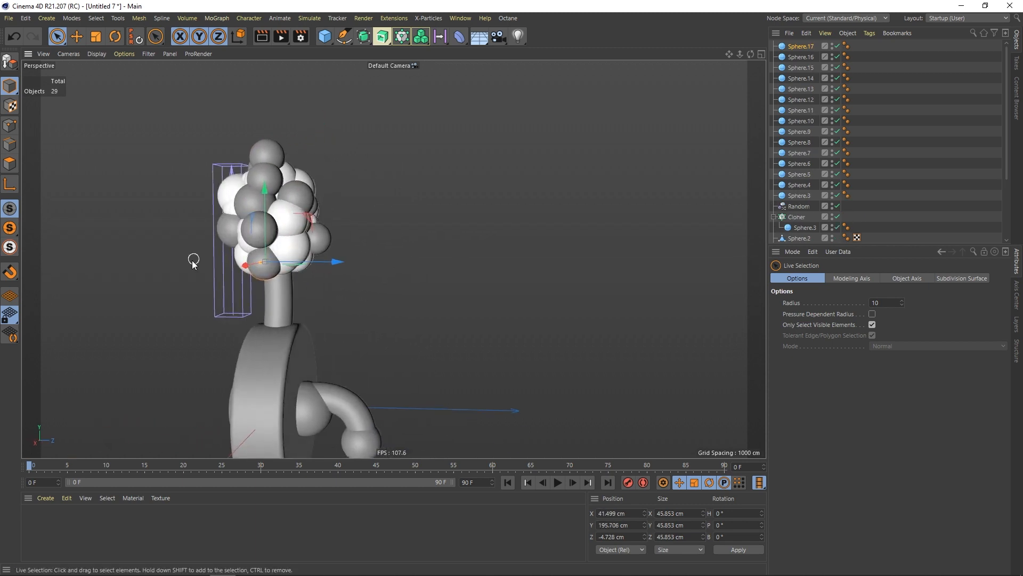
Step: Shrink the lowest sphere copy to about 25 cm across and seat it against the underside of the head
scroll(192, 259, "up", 5)
left_click_drag(315, 267, 271, 255)
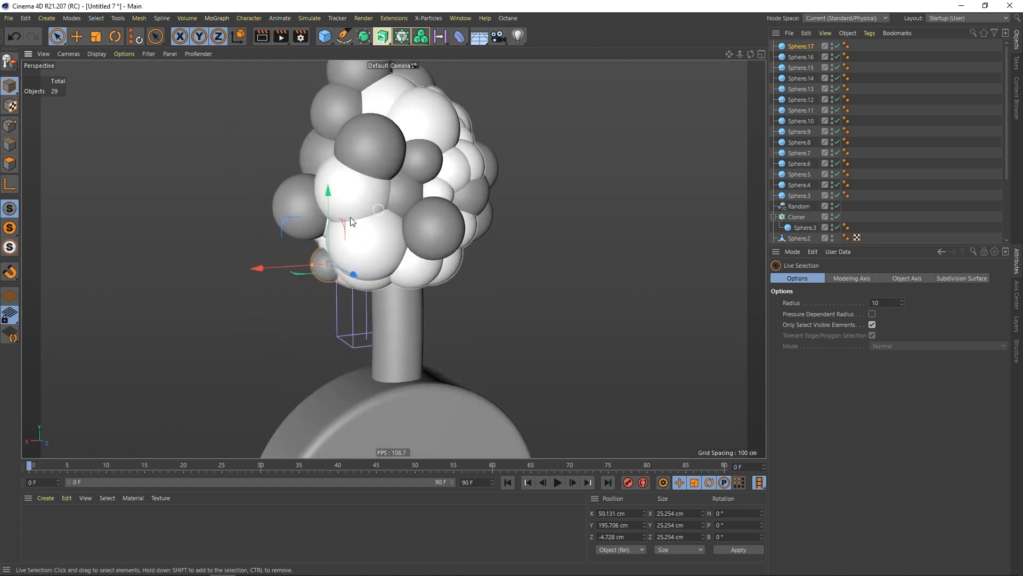
left_click(312, 219)
left_click_drag(312, 220, 266, 205, "alt")
left_click(273, 213)
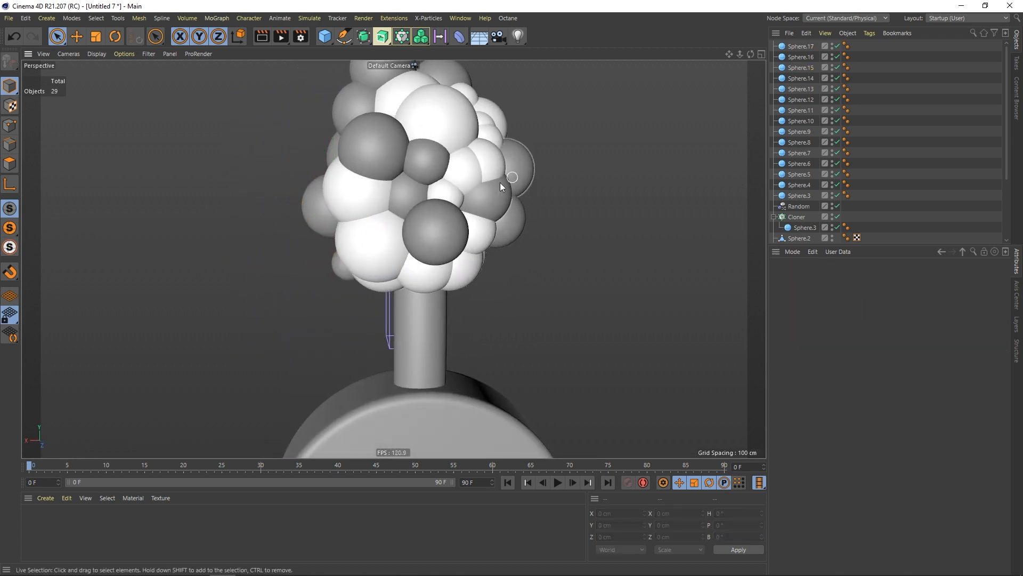
Step: Examine the whole plumbus from the side, focusing on the disc and its front torus
scroll(500, 182, "down", 5)
middle_click_drag(441, 229, 367, 183, "alt")
left_click_drag(368, 183, 438, 301, "alt")
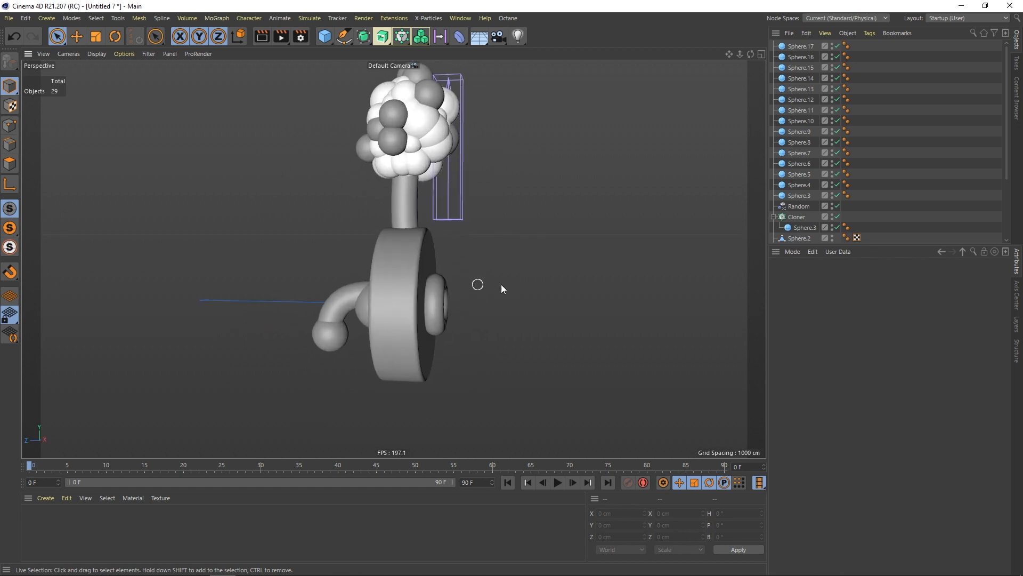
left_click_drag(501, 283, 480, 291, "alt")
left_click(421, 310)
left_click_drag(422, 311, 411, 316, "alt")
right_click_drag(400, 315, 477, 260, "alt")
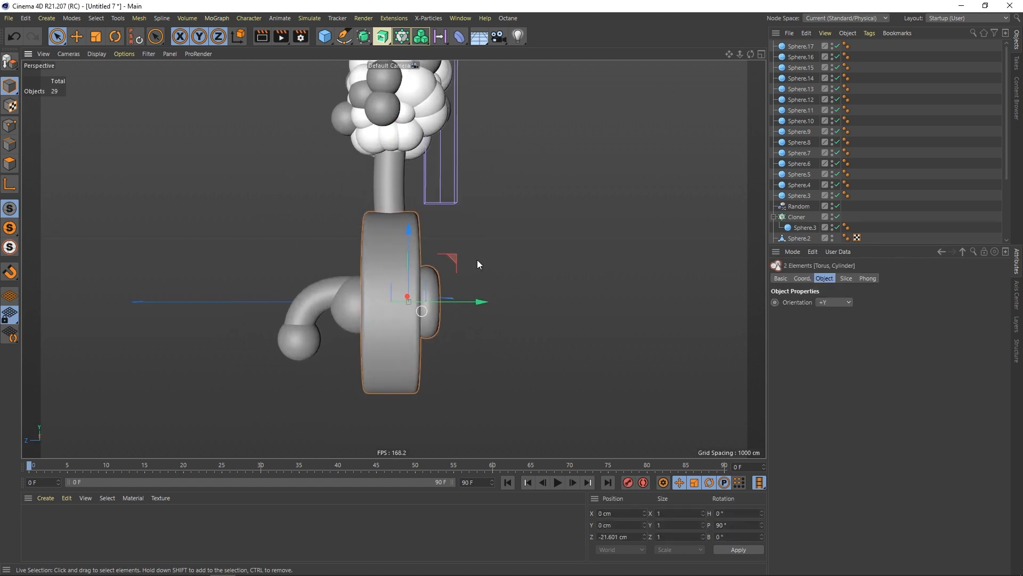
left_click(478, 262)
Step: Draw a four-point spline in the Right view, running outward from the torus centre and up to about Y 60 cm, Z -78 cm
key("F3")
right_click_drag(401, 300, 353, 338, "alt")
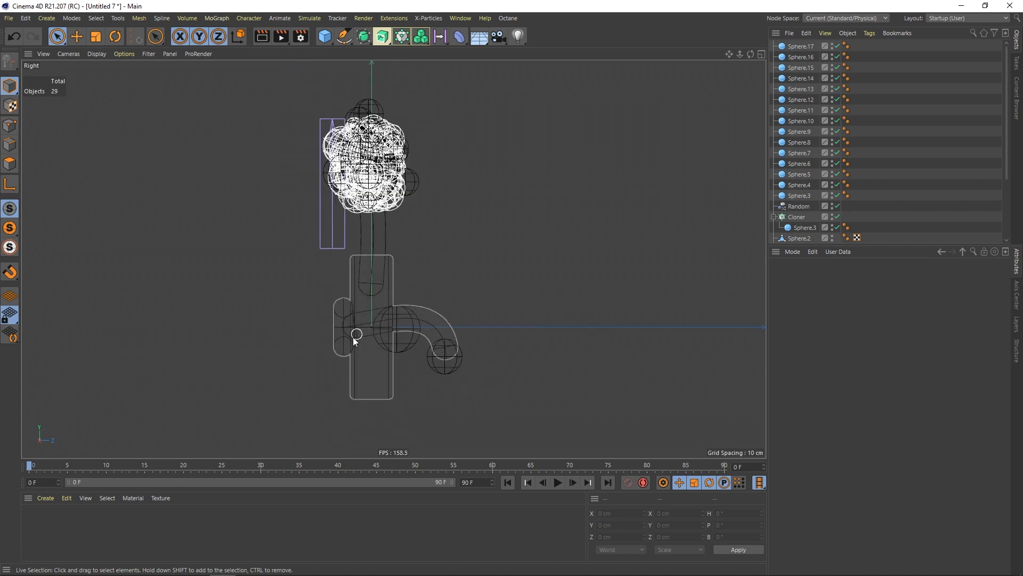
middle_click_drag(352, 338, 378, 309, "alt")
right_click_drag(378, 309, 429, 271, "alt")
left_click_drag(344, 37, 359, 53)
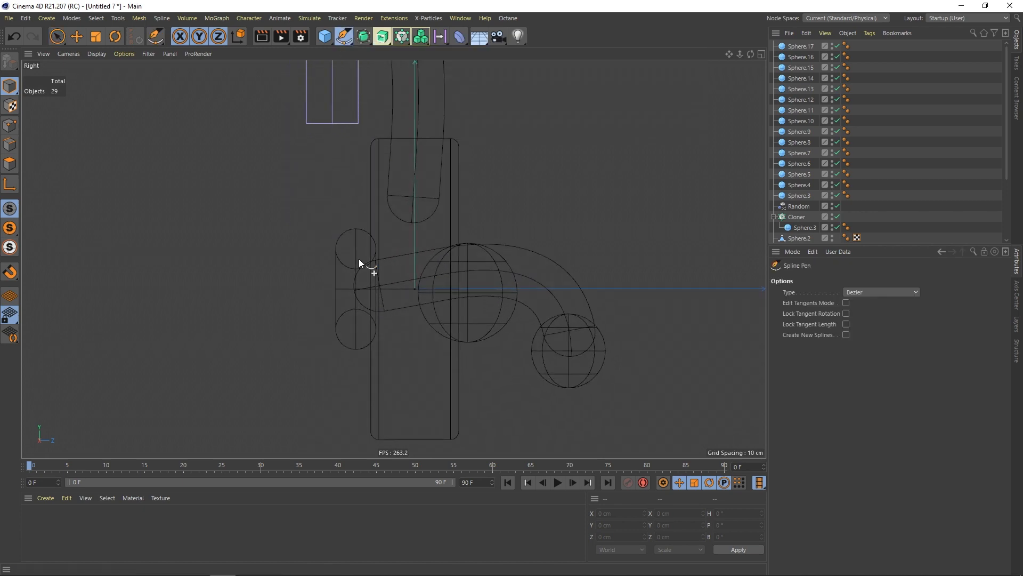
middle_click_drag(346, 298, 380, 293, "alt")
right_click_drag(380, 293, 375, 284, "alt")
middle_click_drag(375, 285, 411, 282, "alt")
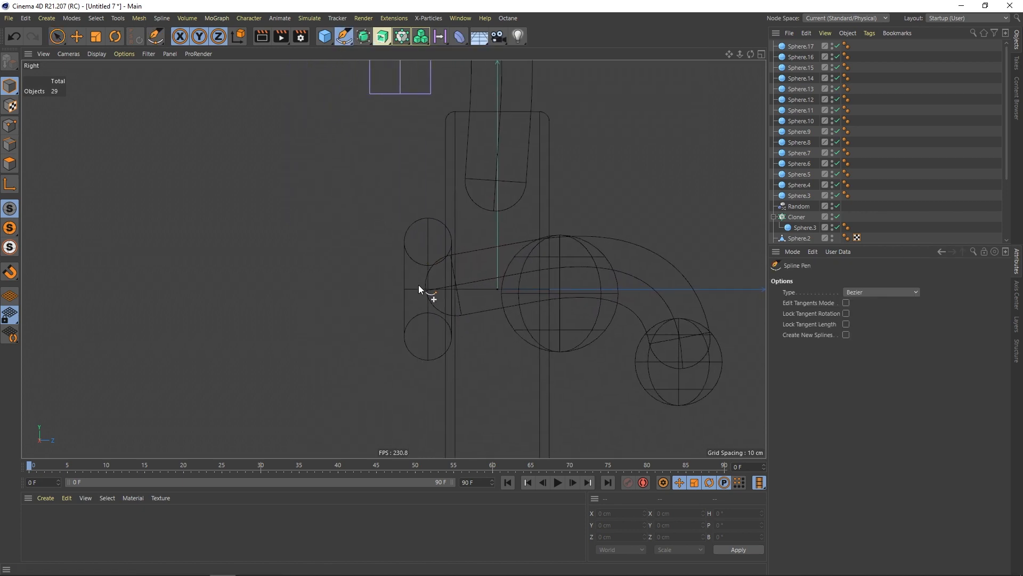
left_click(416, 283)
left_click(368, 232)
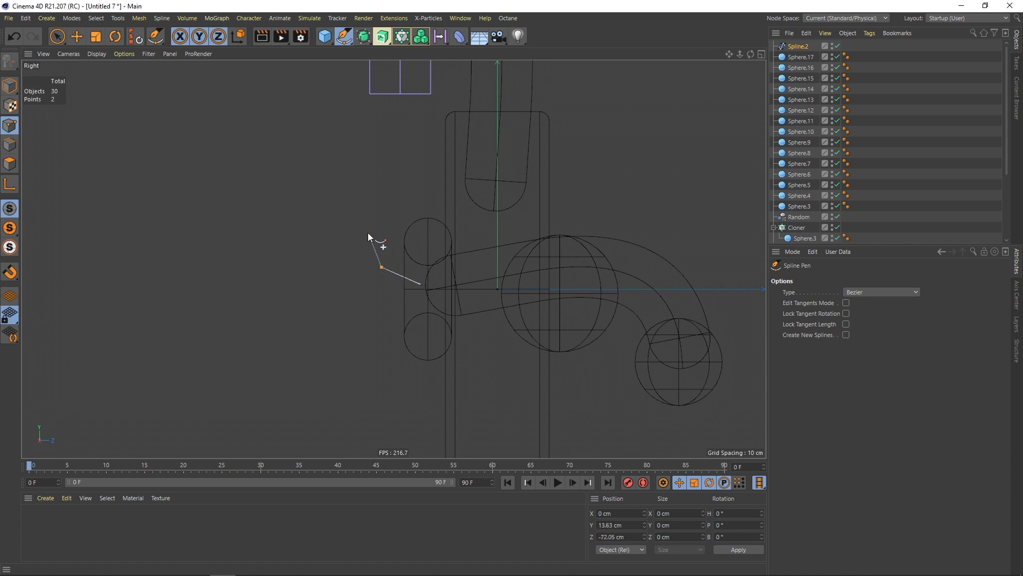
left_click(372, 192)
key("space")
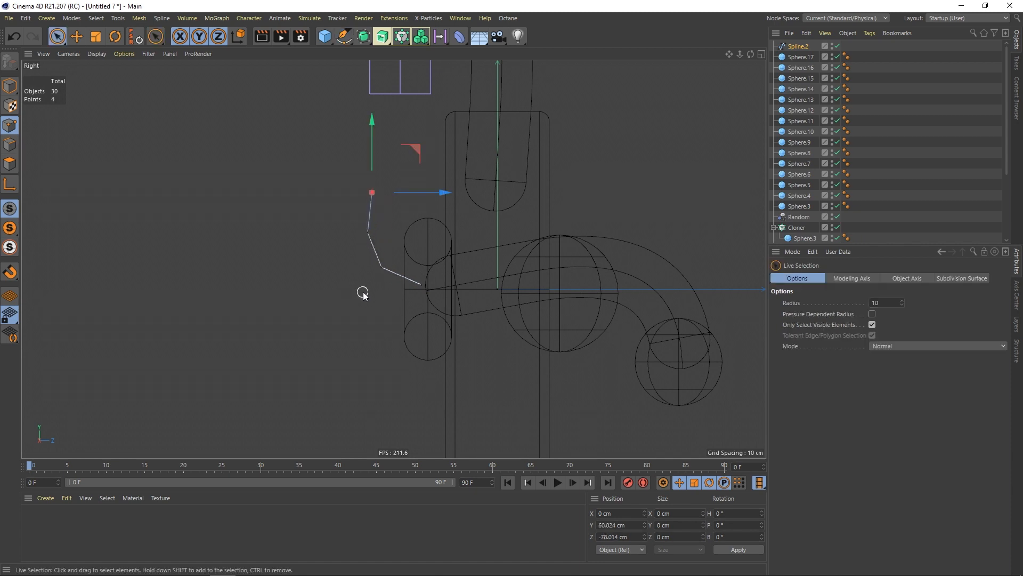
Step: Change the new spline's type to B-Spline
left_click(798, 47)
left_click(857, 303)
left_click(851, 348)
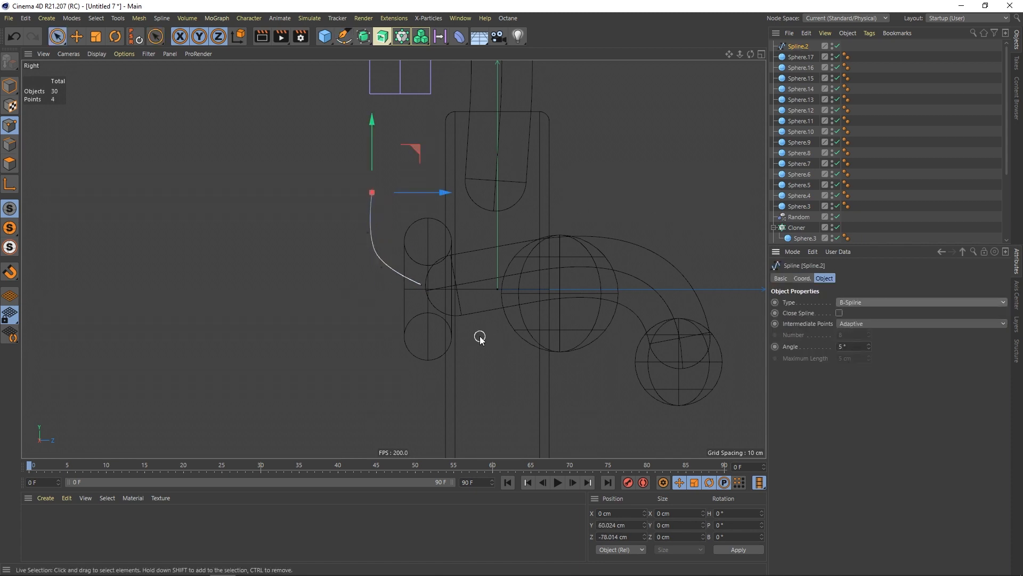
left_click(375, 325)
Step: Reshape the spline into a smoother, slightly shorter hook using the Magnet tool with a 10 cm radius
key("m")
key("i")
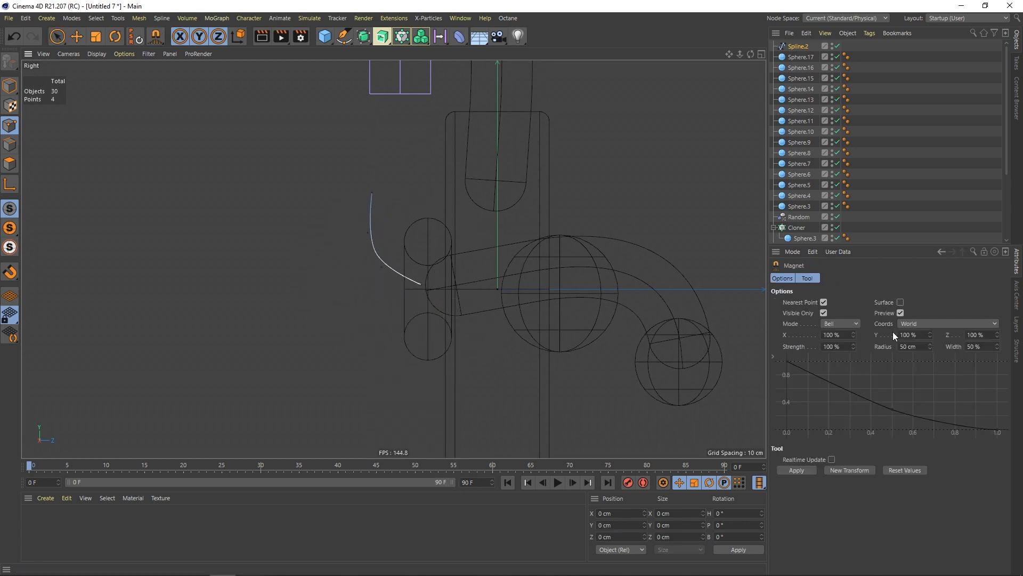
double_click(915, 347)
type("10")
key("Return")
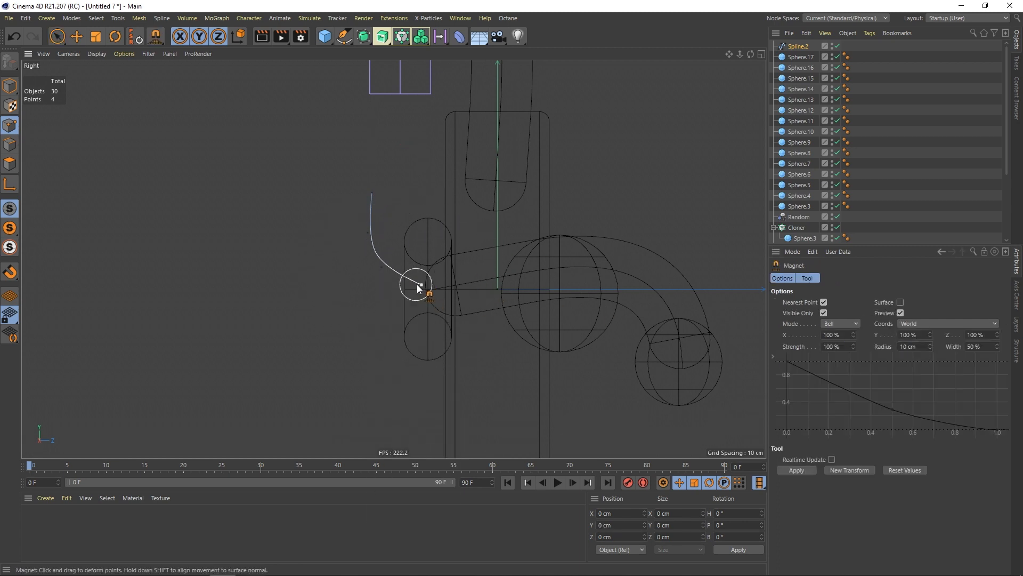
left_click_drag(419, 286, 389, 277)
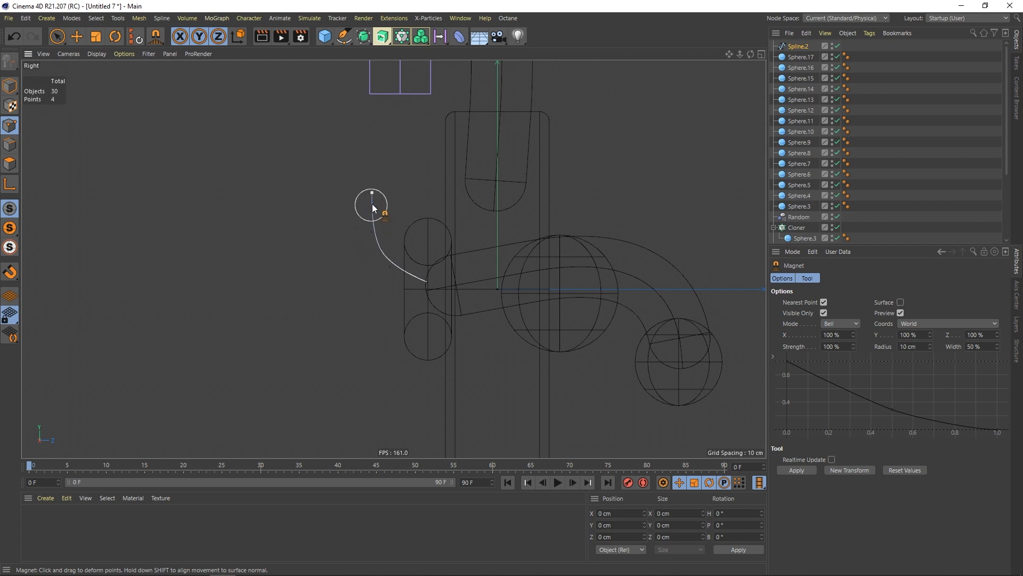
left_click_drag(372, 203, 377, 203)
left_click_drag(375, 244, 382, 241)
left_click_drag(383, 197, 394, 277)
left_click_drag(377, 222, 371, 234)
left_click_drag(391, 272, 391, 274)
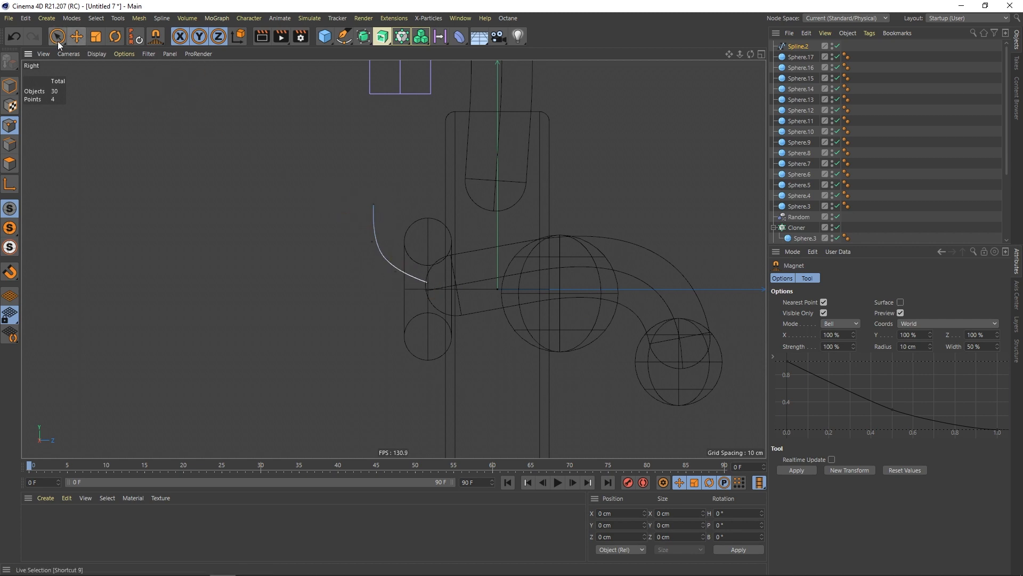
Step: Return to object editing in the perspective view and add a capsule primitive
left_click(9, 85)
scroll(427, 307, "down", 3)
mouse_move(427, 307)
left_mouse_down("alt")
mouse_move(351, 299)
mouse_move(405, 308)
mouse_move(345, 311)
mouse_move(379, 307)
mouse_move(363, 313)
left_mouse_up("alt")
key("space")
scroll(489, 278, "up", 7)
mouse_move(476, 296)
left_mouse_down("alt")
mouse_move(360, 295)
mouse_move(481, 290)
left_mouse_up("alt")
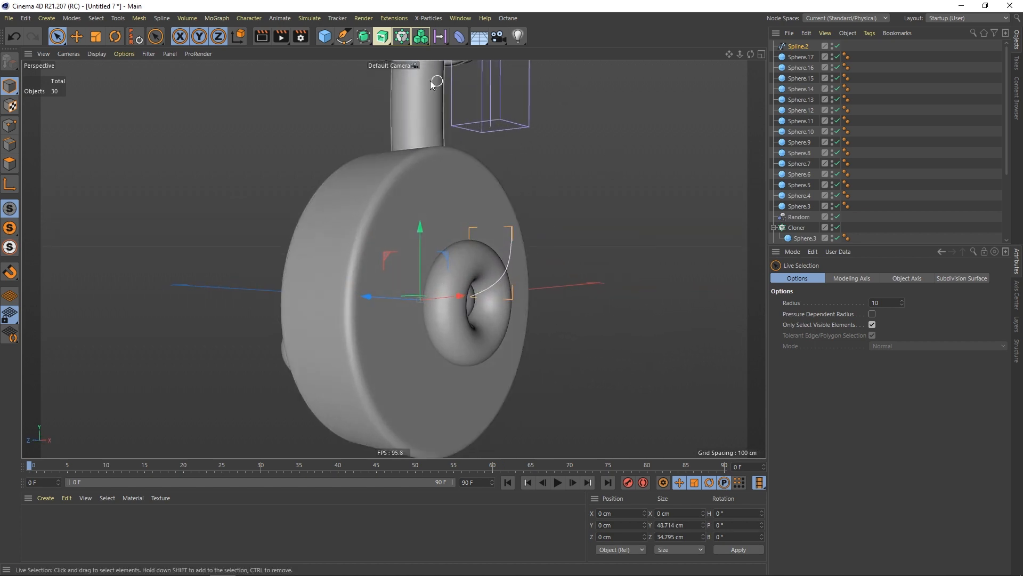
left_click_drag(324, 36, 418, 89)
left_click_drag(424, 349, 453, 269, "alt")
left_click(801, 47)
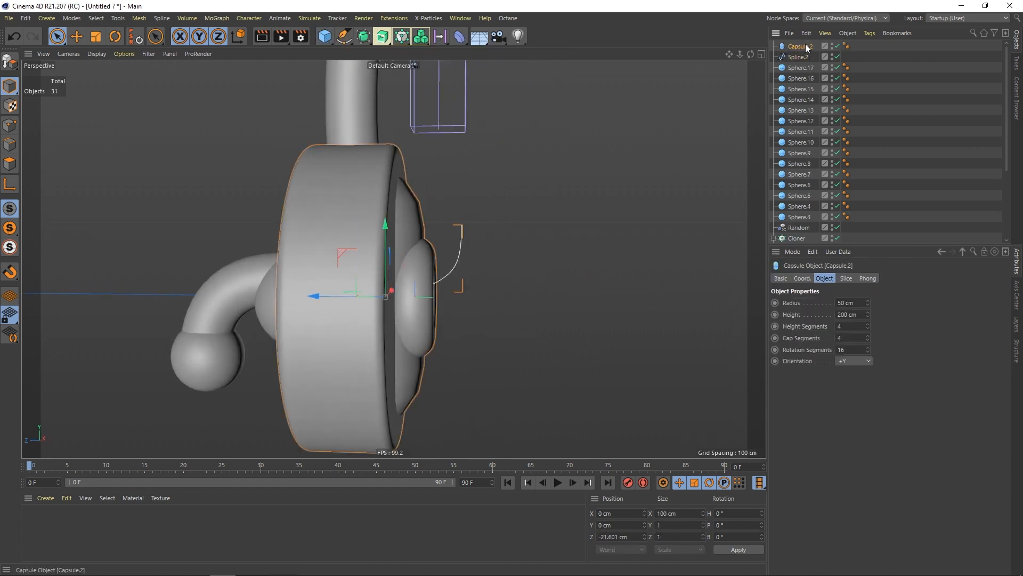
Step: Move the capsule in front of the disc to about Z -116 cm and shrink it to about 7.3 cm radius and 103.4 cm height
left_click_drag(301, 293, 549, 313)
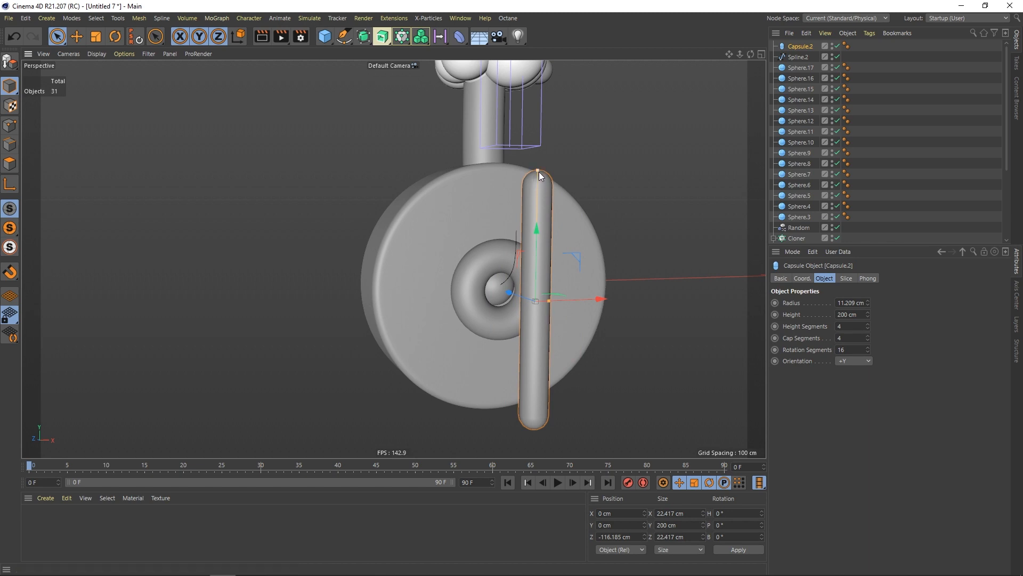
left_click_drag(539, 172, 469, 284)
scroll(468, 284, "up", 5)
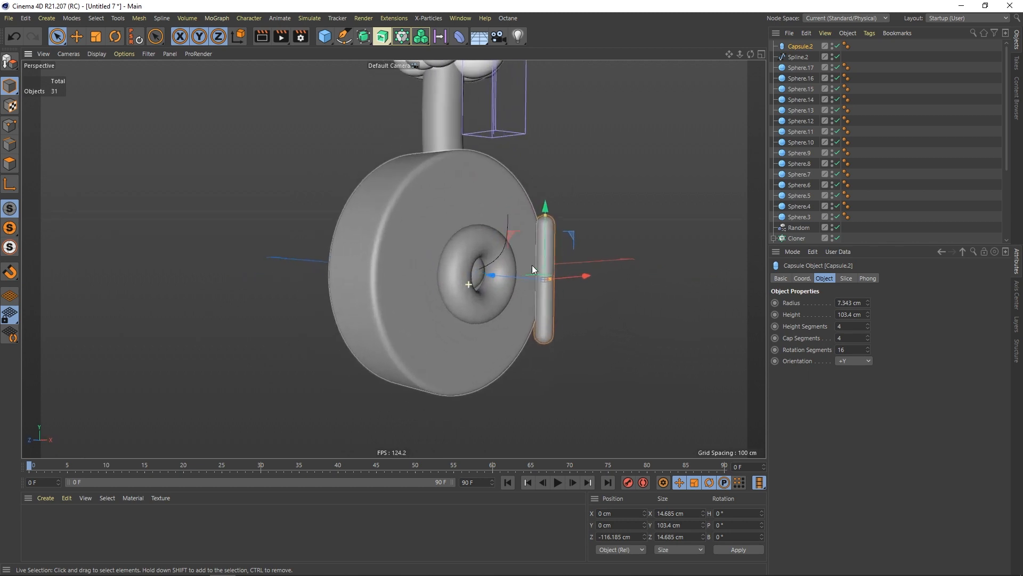
Step: Scale up the torus on the front of the disc
left_click(469, 244)
left_click_drag(469, 245, 501, 271, "alt")
key("t")
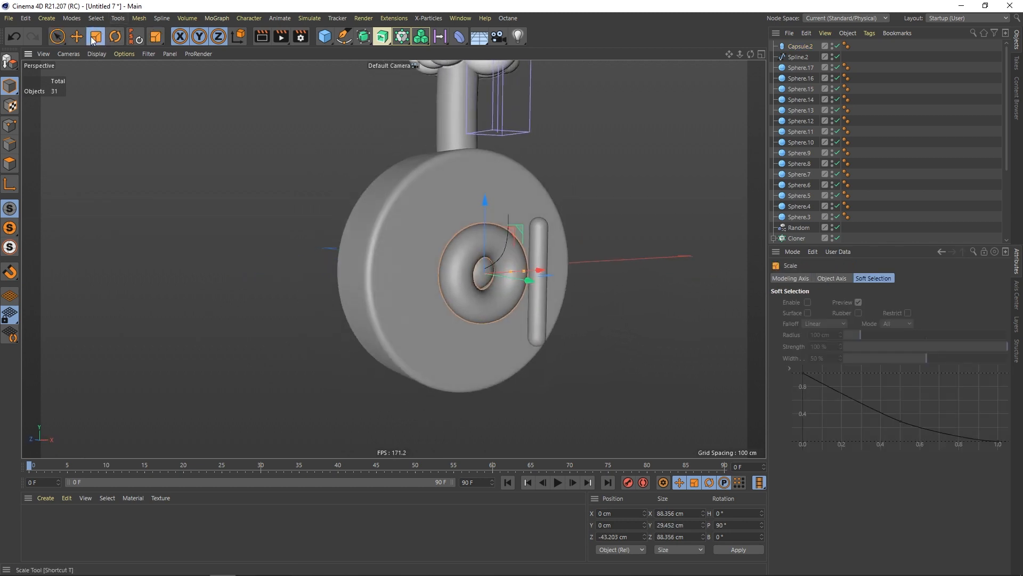
left_click_drag(160, 171, 280, 158)
left_click_drag(424, 237, 463, 237, "alt")
left_click_drag(544, 231, 558, 234, "alt")
Step: Set the capsule's radius to 7.97 cm, height segments to 47, cap segments to 10 and rotation segments to 36, checking its mesh lines
left_click(547, 276)
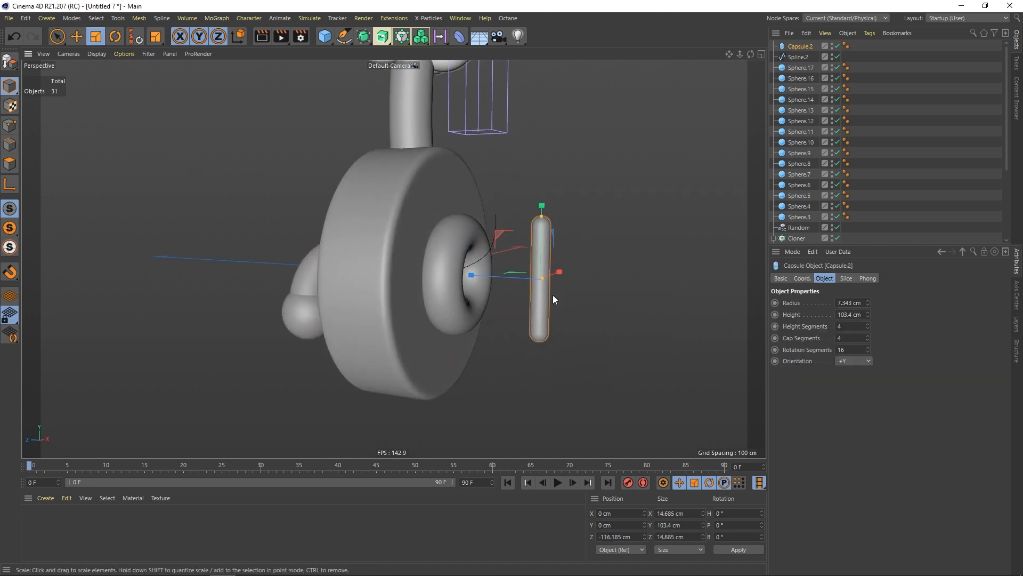
mouse_move(548, 275)
left_mouse_down("alt")
mouse_move(539, 280)
mouse_move(564, 277)
left_mouse_up("alt")
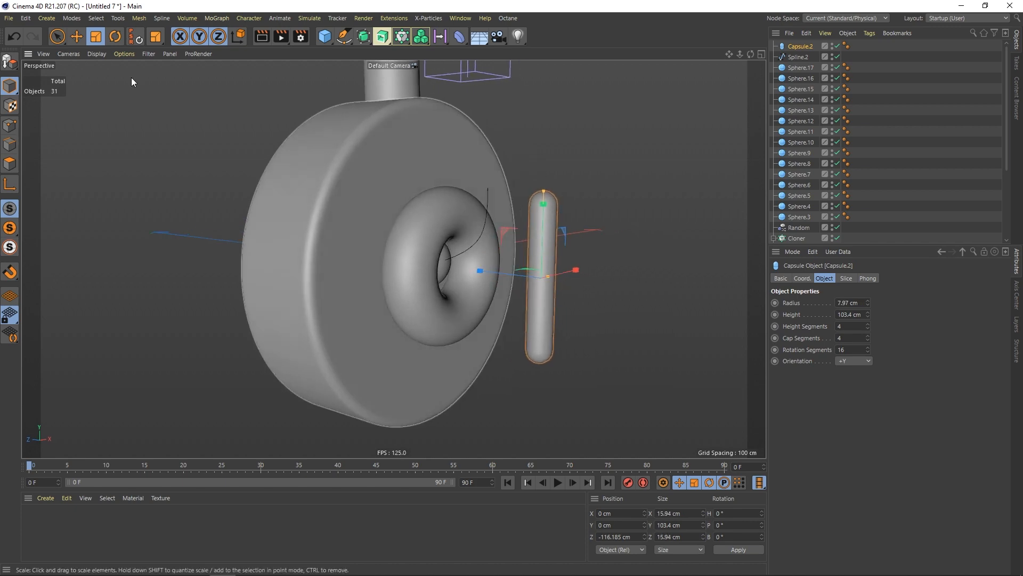
key("n")
key("b")
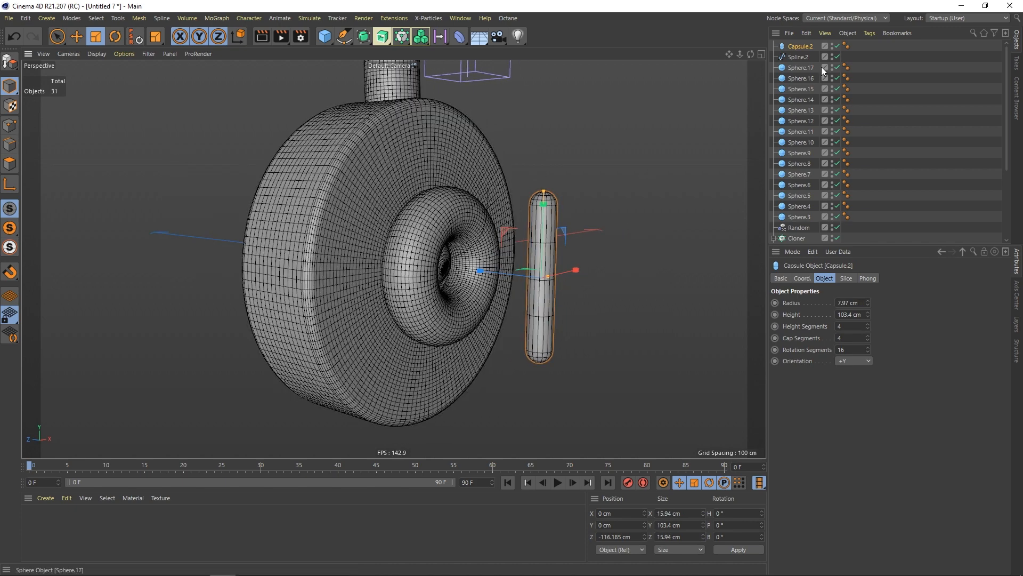
left_click_drag(868, 325, 869, 302)
left_click_drag(867, 348, 868, 331)
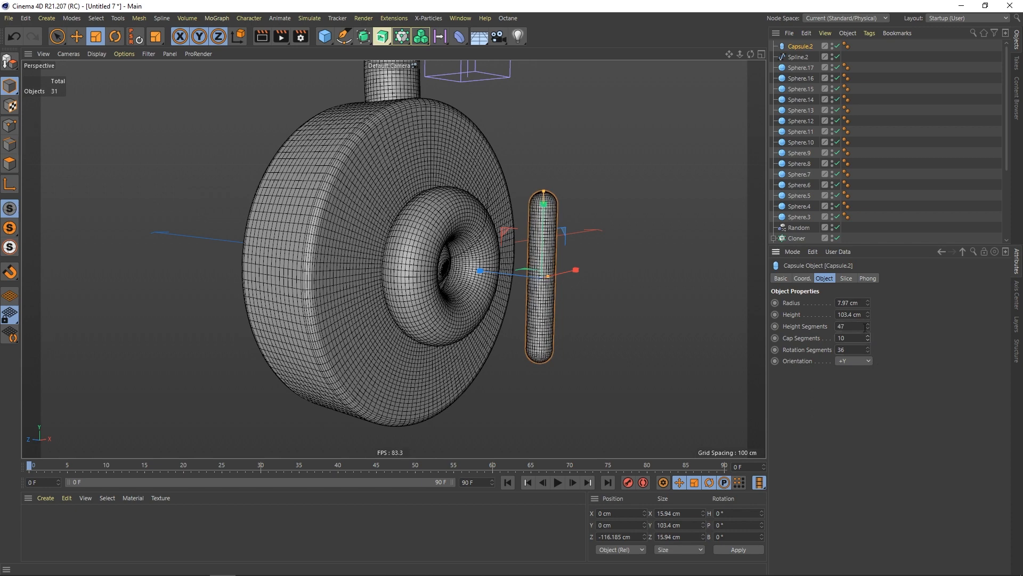
left_click(864, 184)
left_click_drag(458, 287, 708, 153, "alt")
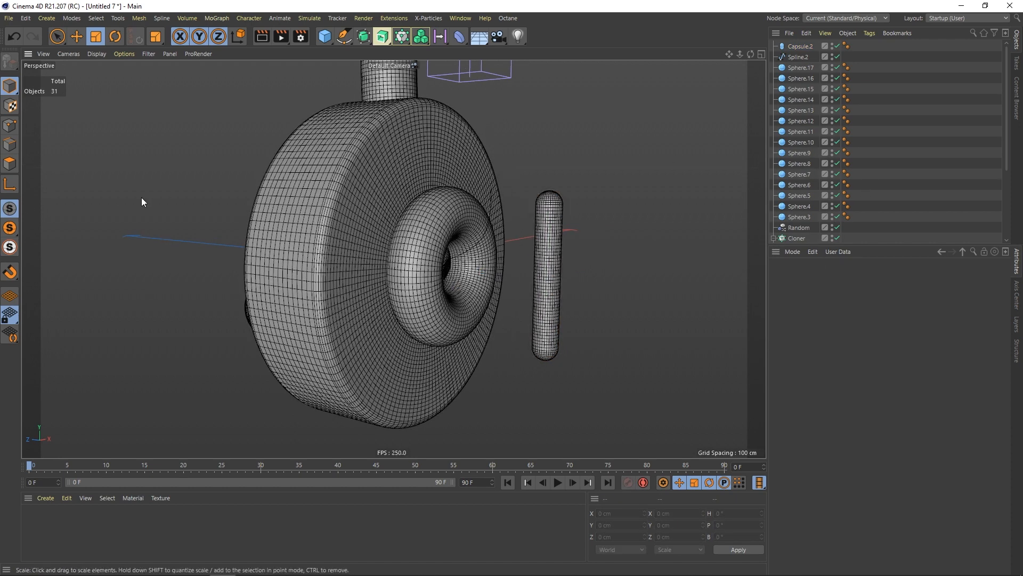
key("n")
key("a")
Step: Add a Spline Wrap deformer under the capsule and assign the hooked spline to it
mouse_move(412, 244)
left_mouse_down("alt")
mouse_move(481, 248)
mouse_move(479, 240)
left_mouse_up("alt")
left_click(458, 37)
left_click(695, 133)
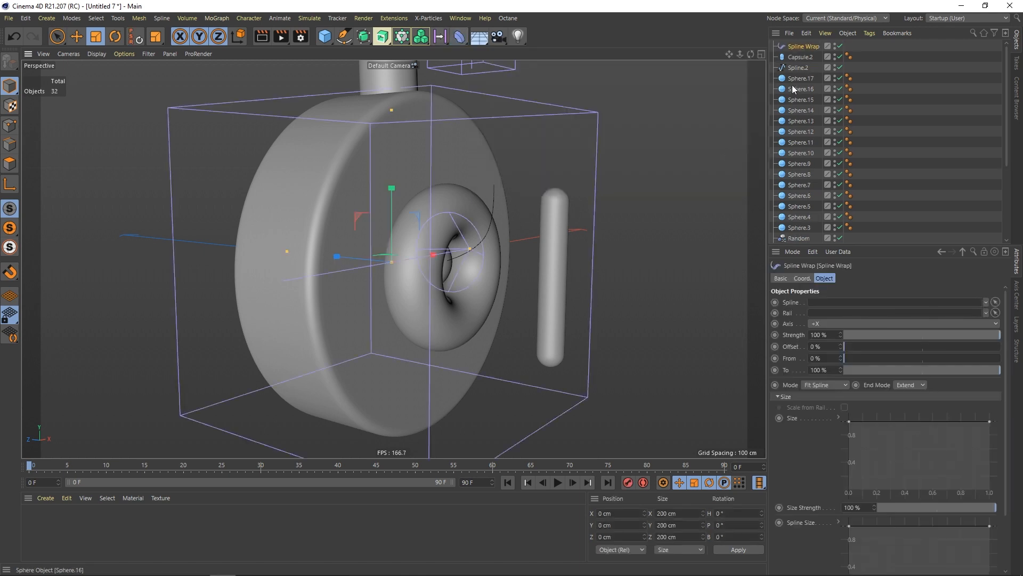
left_click_drag(804, 48, 847, 302)
left_click(800, 68)
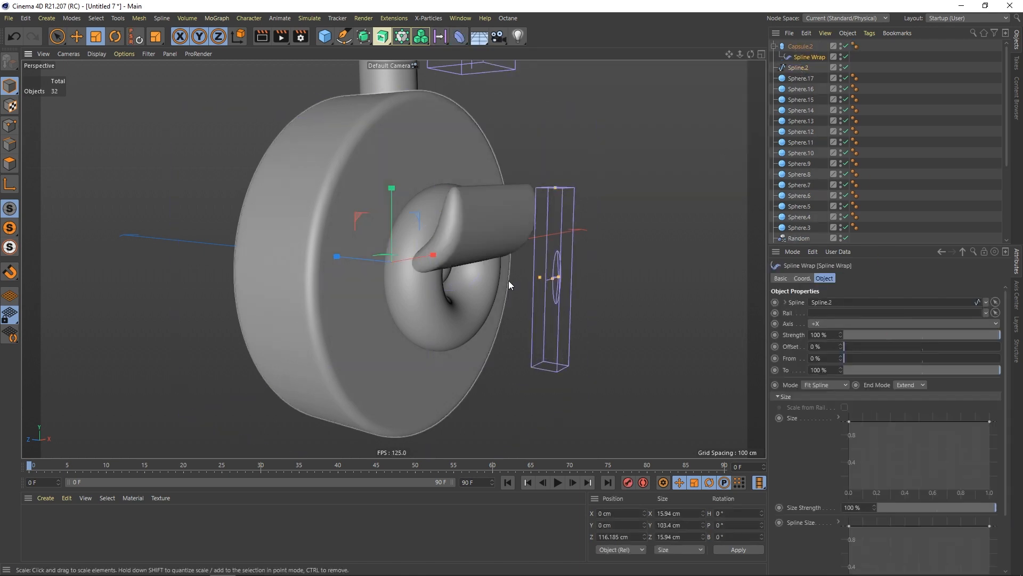
Step: Set the Spline Wrap's axis to +Y, its mode to Keep Length and its offset to -48%
left_click(826, 323)
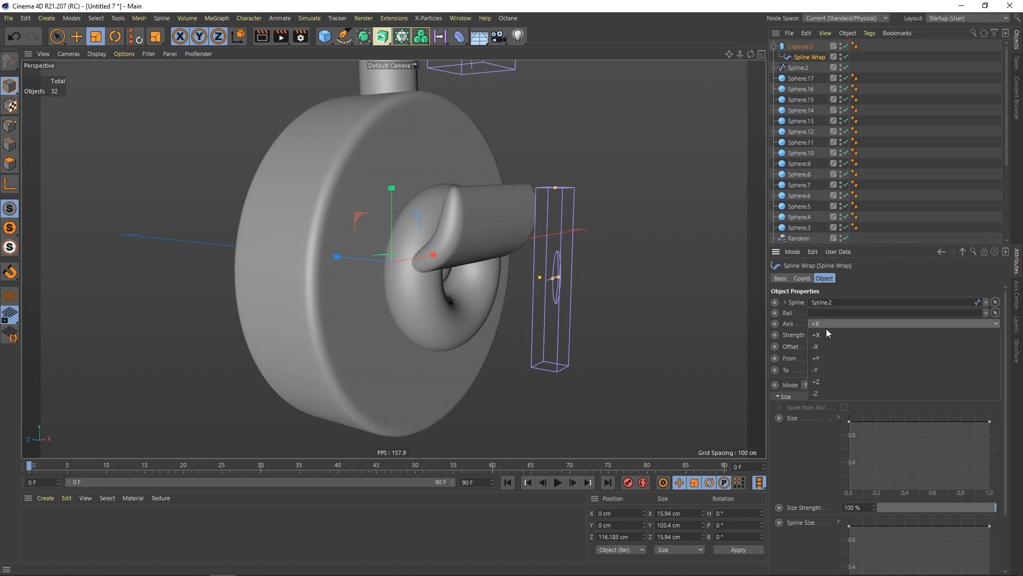
left_click(821, 360)
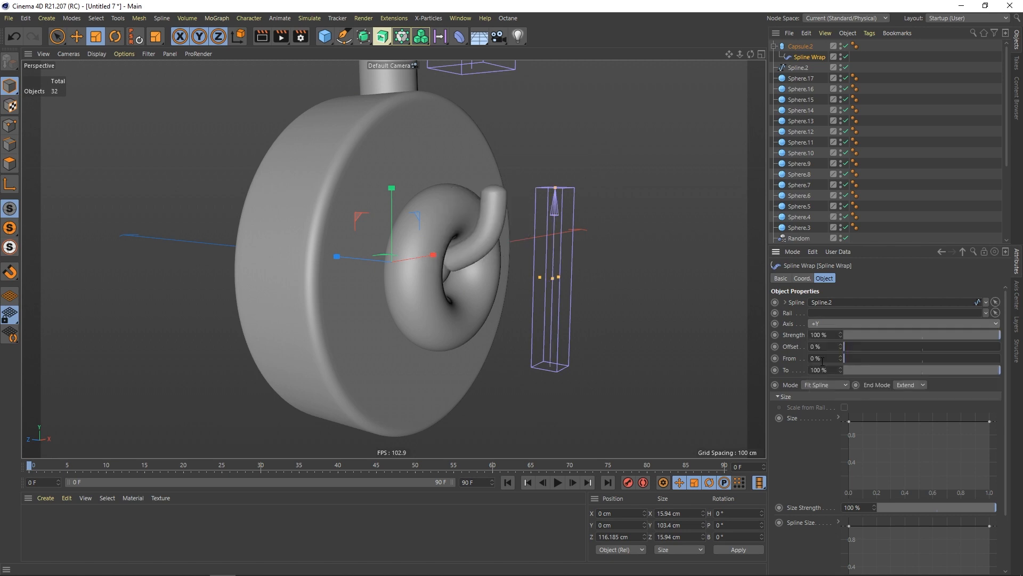
left_click(840, 385)
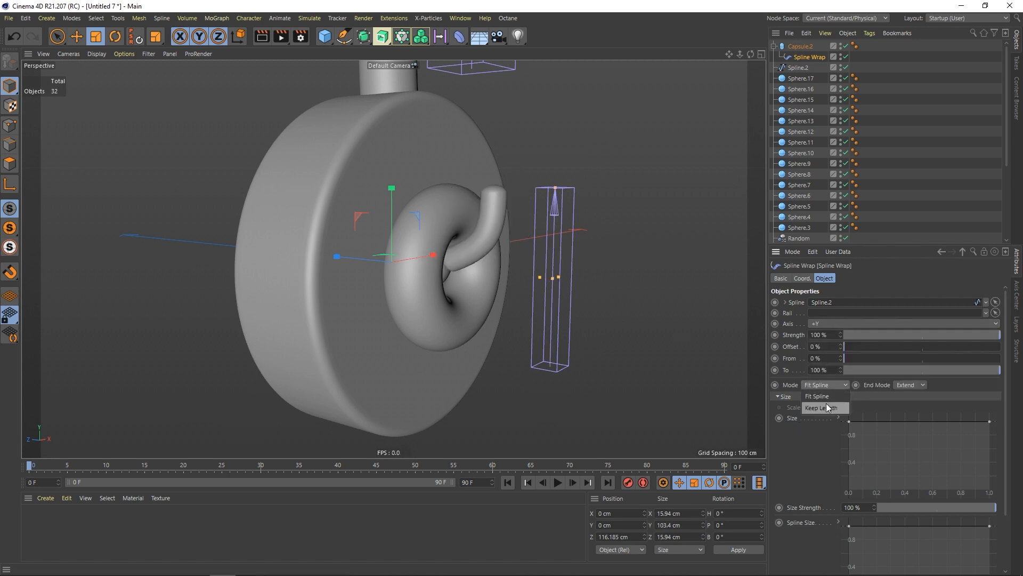
left_click(827, 408)
left_click_drag(489, 262, 503, 263, "alt")
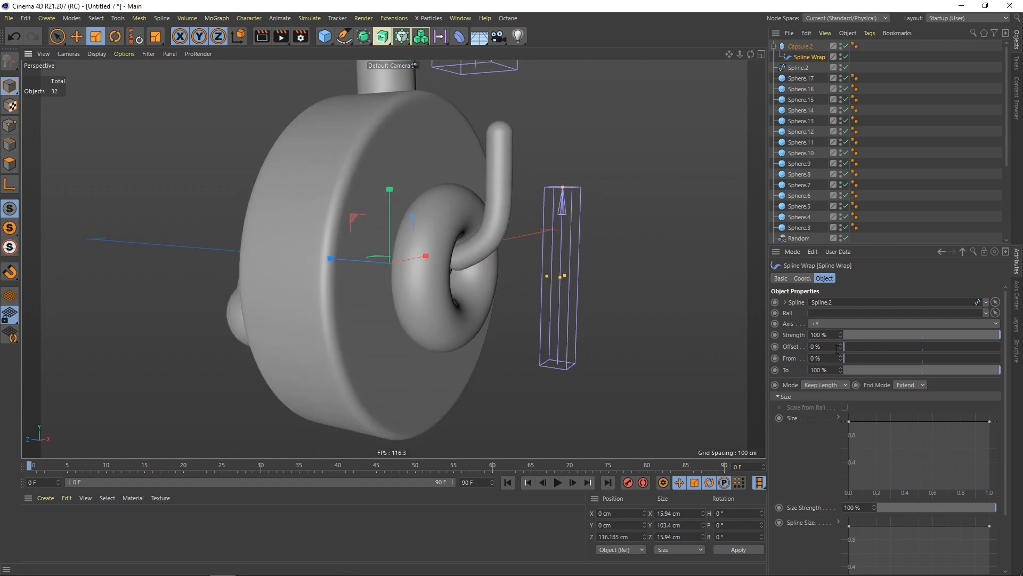
left_click_drag(839, 348, 835, 371)
left_click_drag(480, 272, 437, 251, "alt")
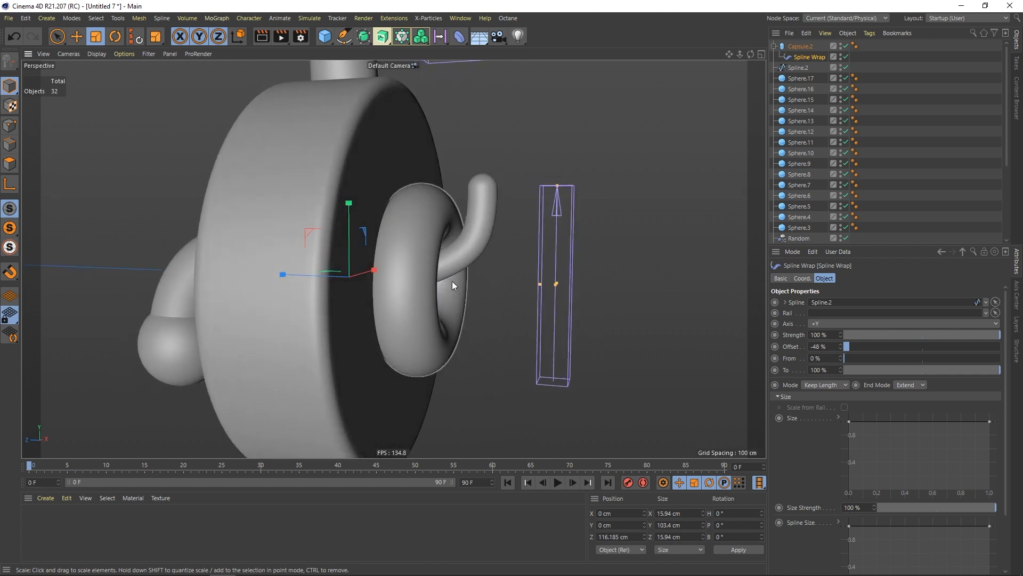
Step: Taper the wrapped capsule's outer tip with the Spline Wrap size curve and set the capsule's radius to 10.97 cm
left_click_drag(989, 421, 998, 468)
left_click_drag(469, 285, 471, 251, "alt")
left_click(800, 47)
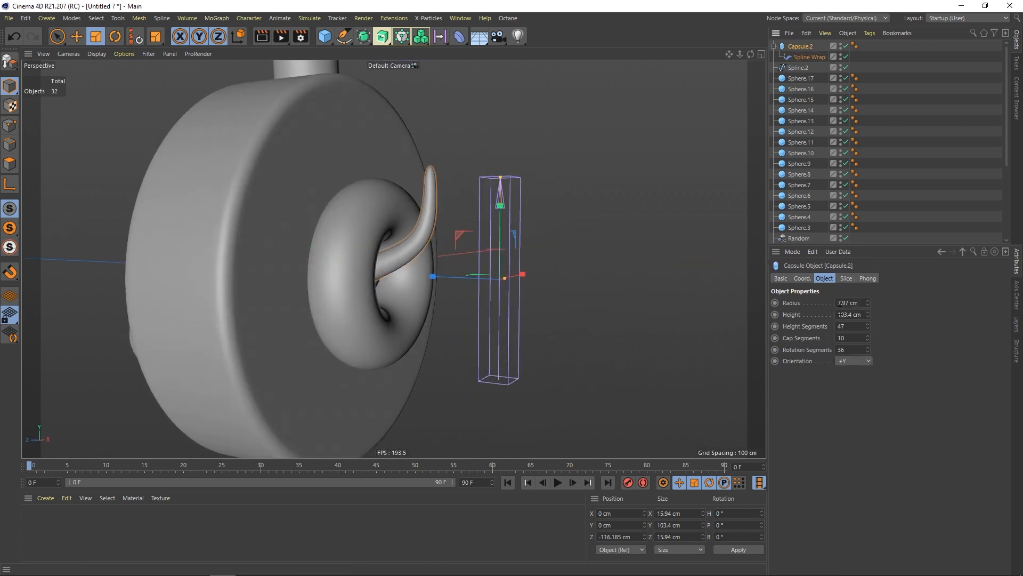
left_click_drag(867, 304, 866, 301)
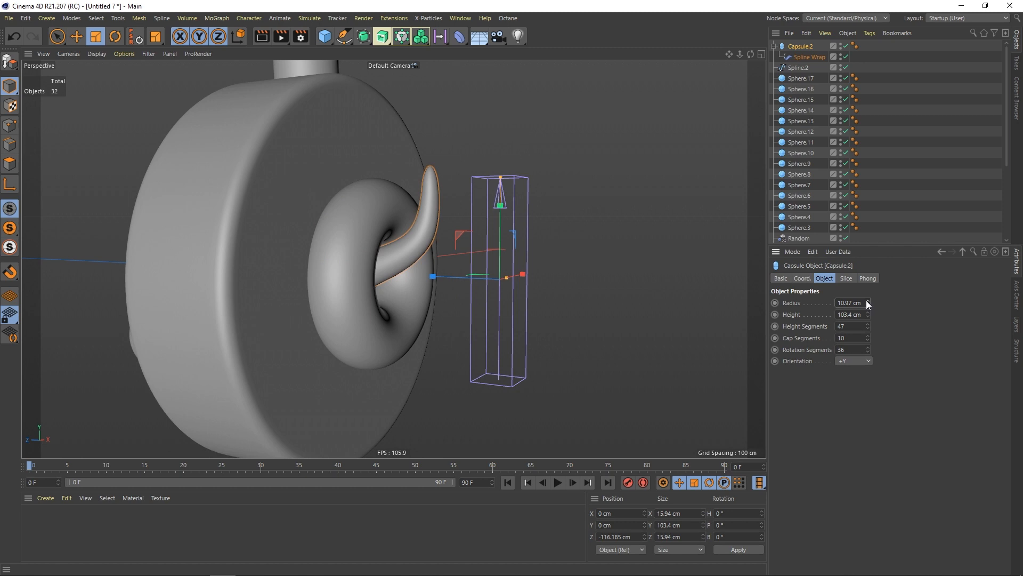
Step: Group the wrapped capsule and its spline together under a null
left_click(798, 68)
left_click_drag(331, 261, 347, 239, "alt")
left_click(773, 47)
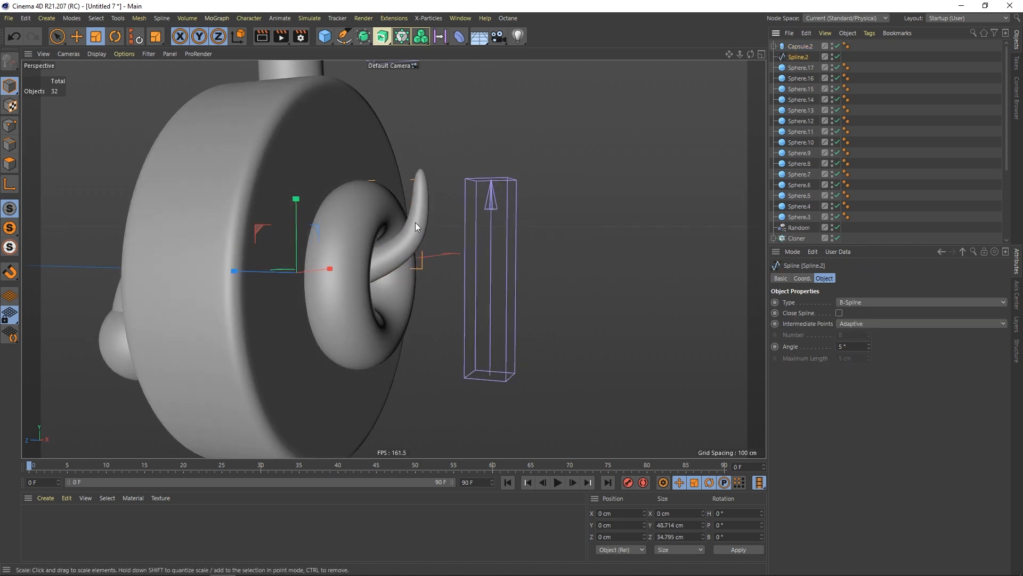
left_click_drag(415, 222, 419, 253, "alt")
left_click(57, 36)
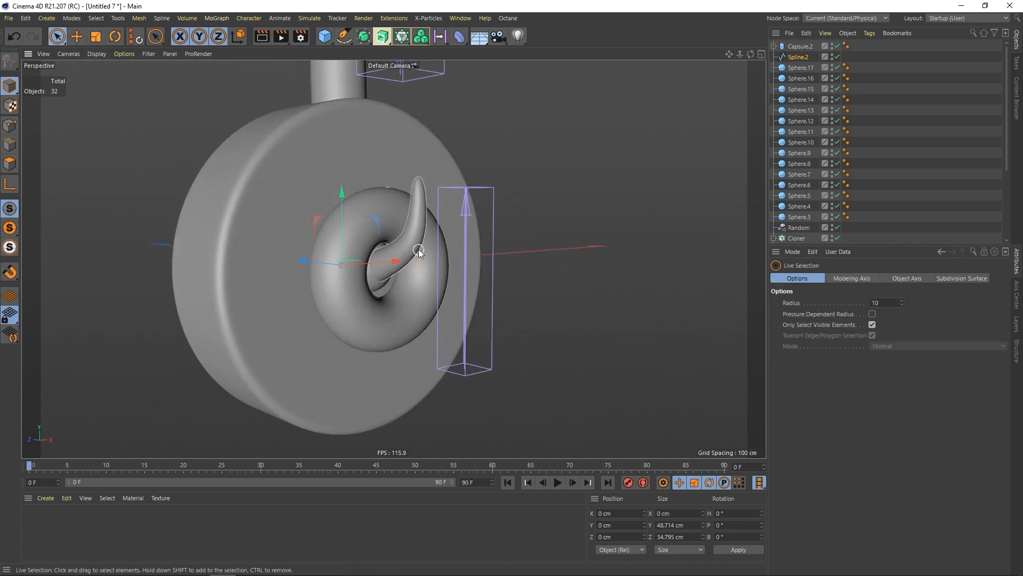
left_click(801, 46, "ctrl")
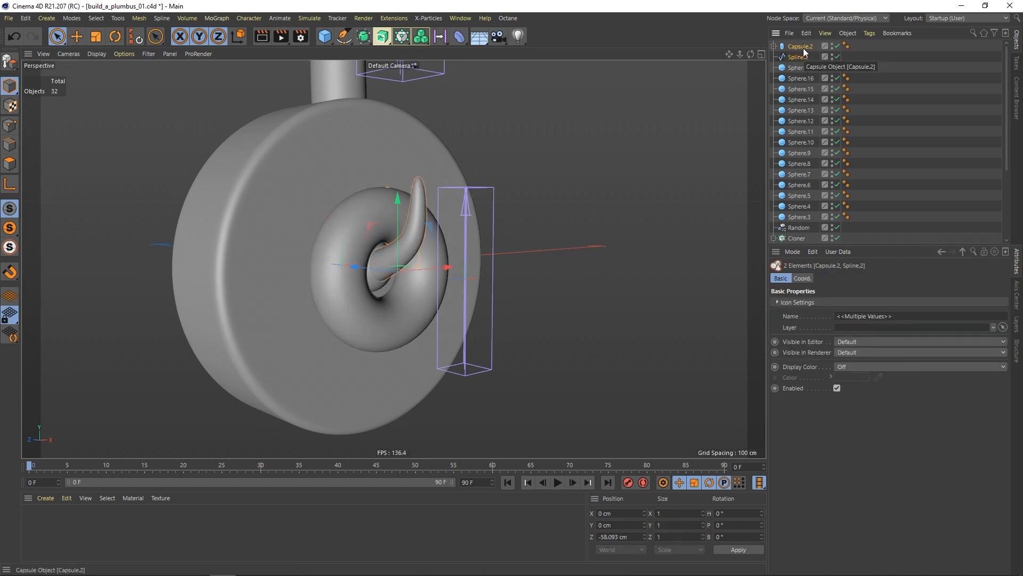
key("alt+g")
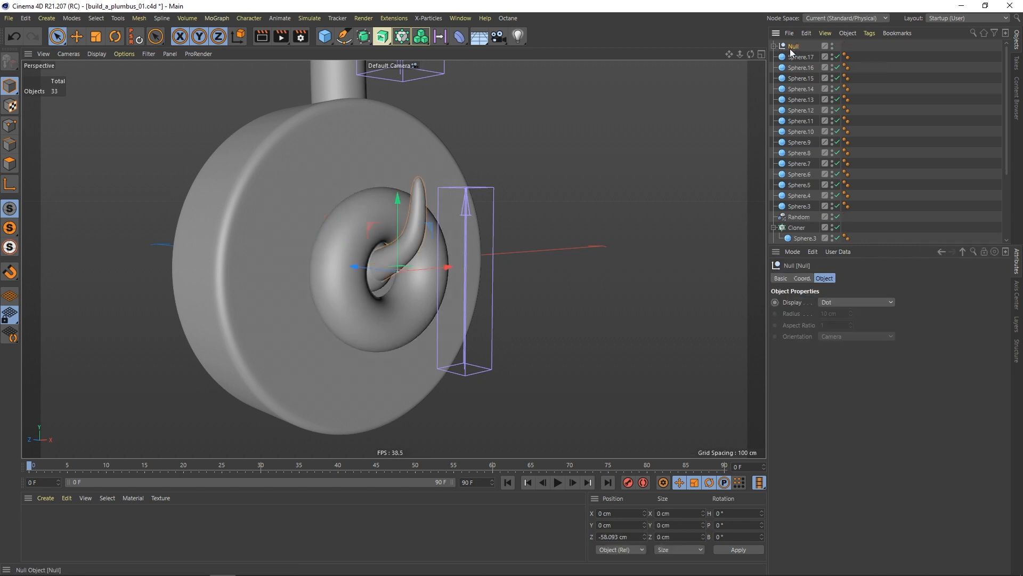
Step: Add a MoGraph Cloner, nest the null inside it and set its mode to Radial
left_click(219, 19)
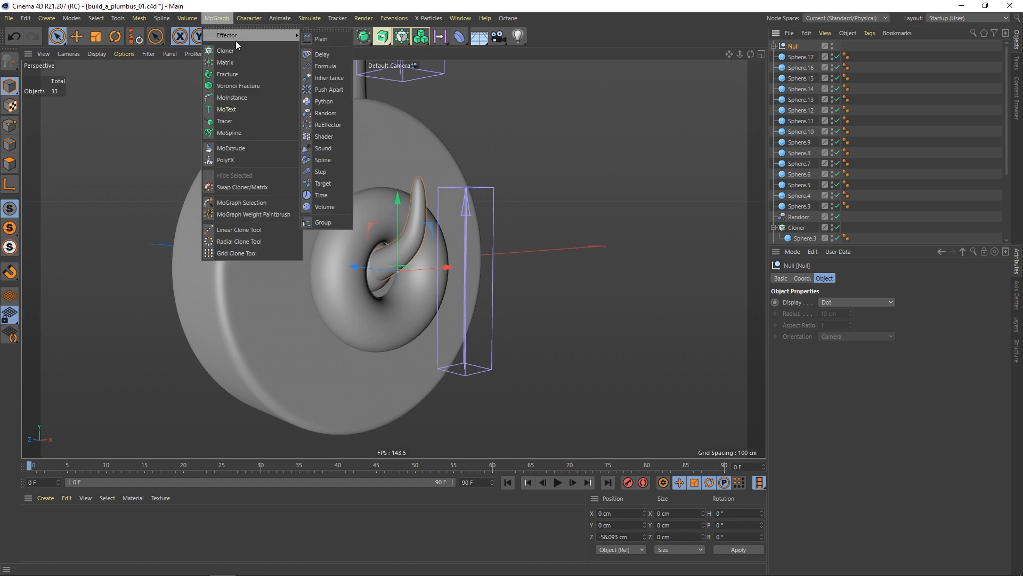
left_click(236, 40)
left_click_drag(794, 61, 798, 47)
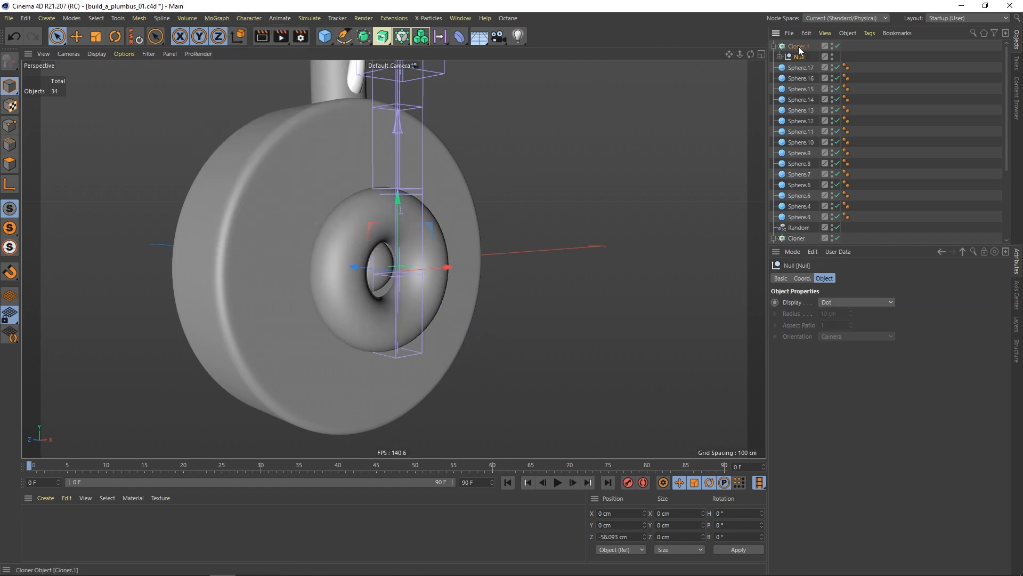
left_click(842, 279)
left_click(834, 303)
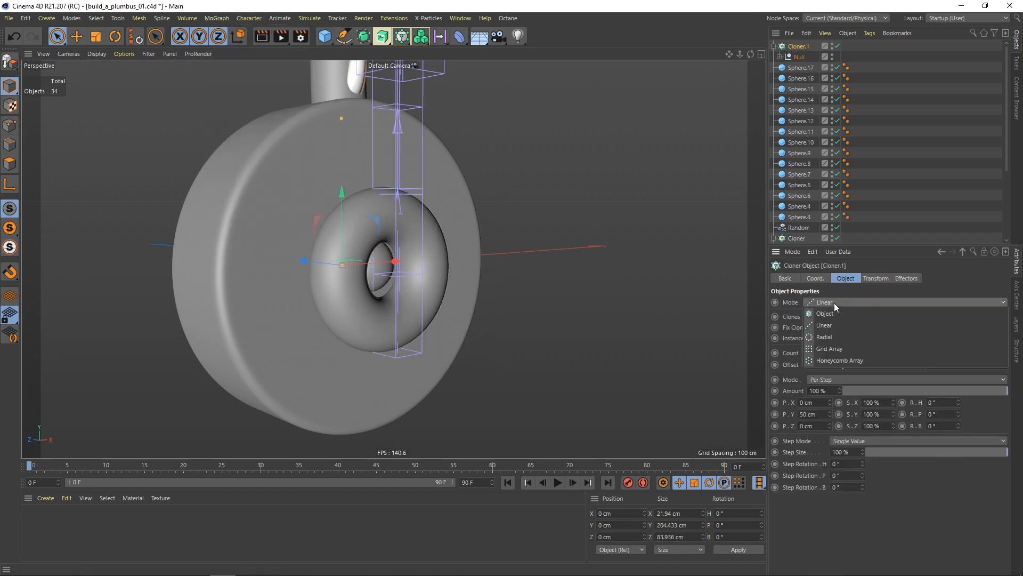
left_click(826, 340)
Step: Move the cloner along Z to about -69 cm and orient its radial clones in the XY plane
left_click_drag(405, 286, 311, 226, "alt")
left_click_drag(272, 260, 340, 261)
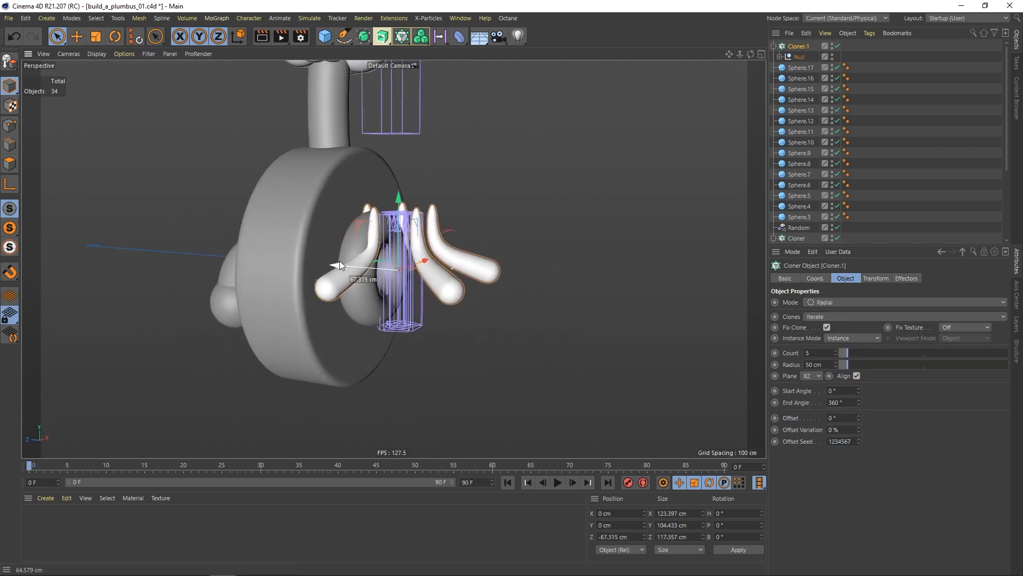
left_click(811, 376)
left_click(811, 398)
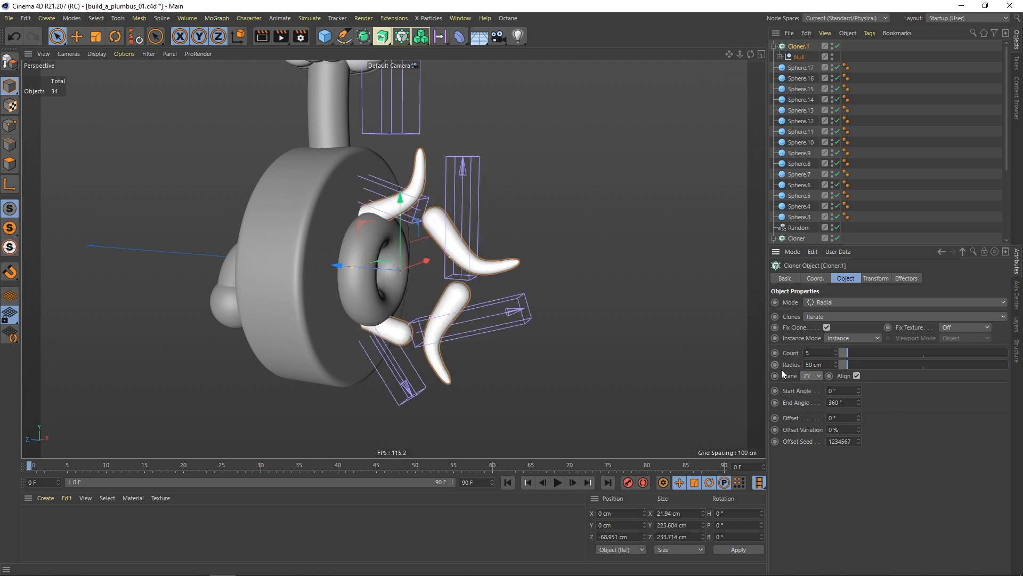
left_click(811, 376)
left_click(811, 411)
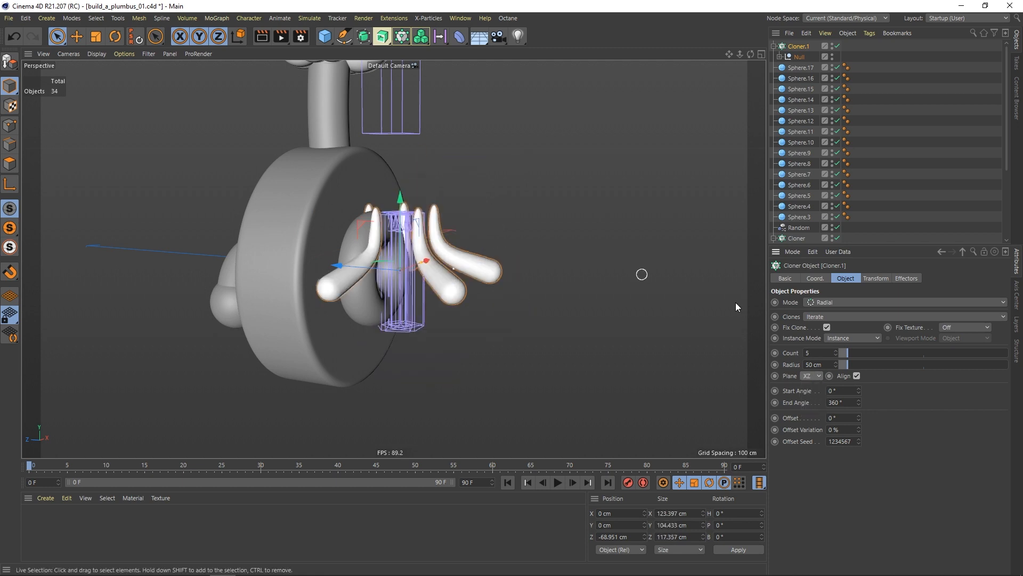
left_click_drag(456, 265, 422, 274, "alt")
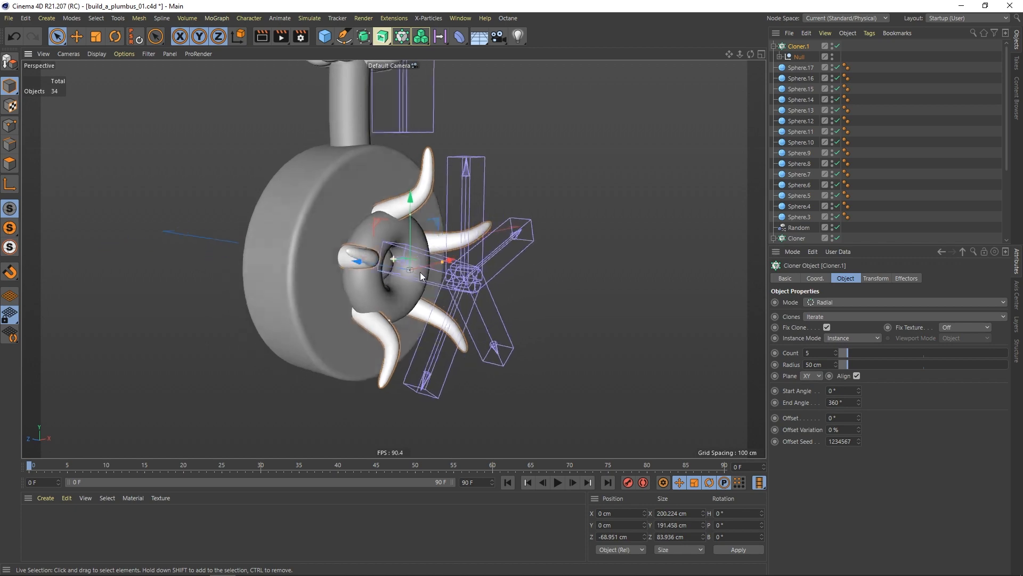
Step: Reduce the cloner's radius to 8 cm so the tendrils meet at the torus centre
right_click_drag(418, 273, 453, 264, "alt")
left_click_drag(453, 264, 413, 248, "alt")
left_click_drag(846, 365, 841, 366)
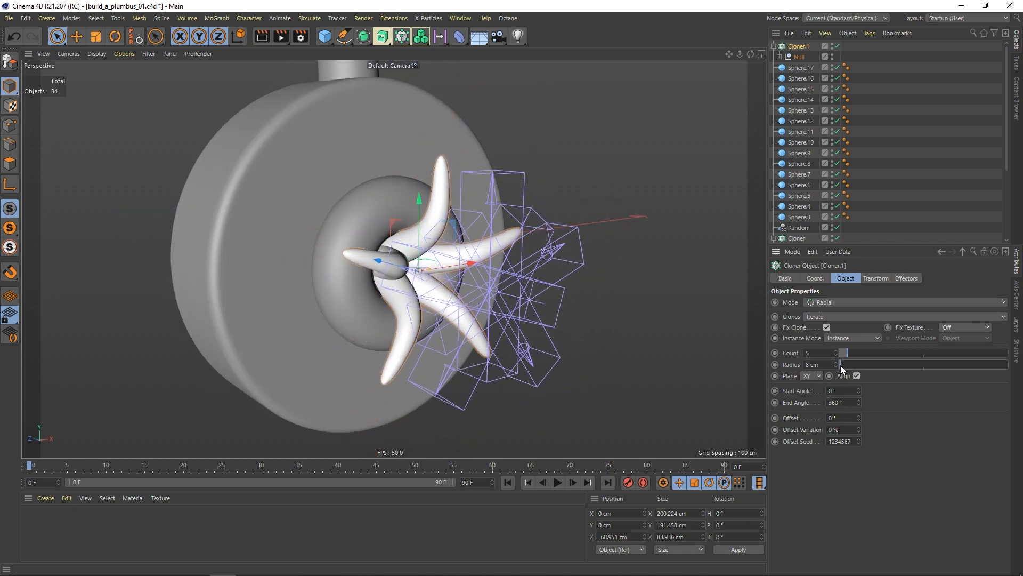
left_click_drag(439, 285, 382, 233, "alt")
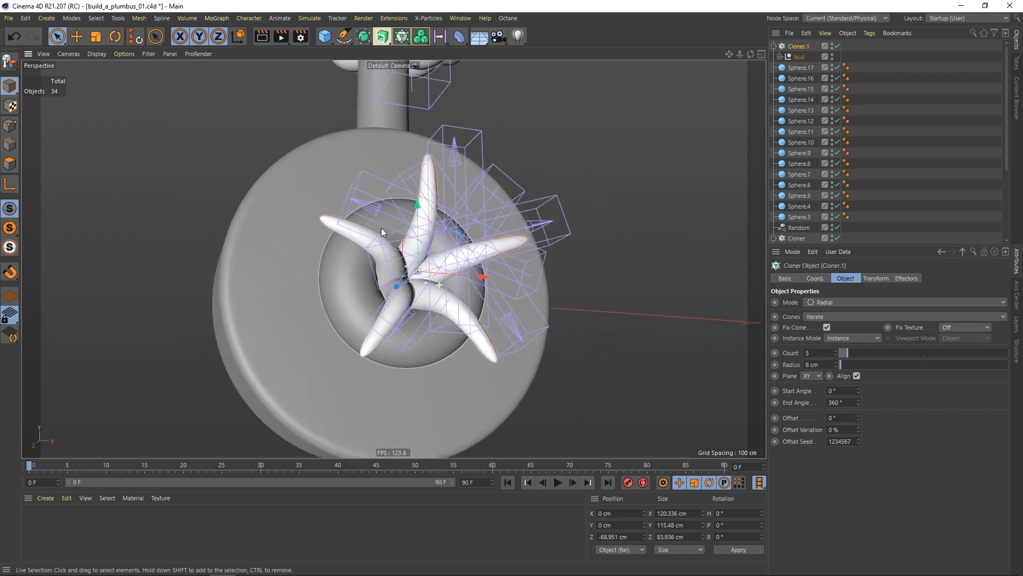
Step: Hide the Spline Wrap deformer's cages in the viewport by switching off its editor visibility
left_click(150, 55)
left_click(161, 154)
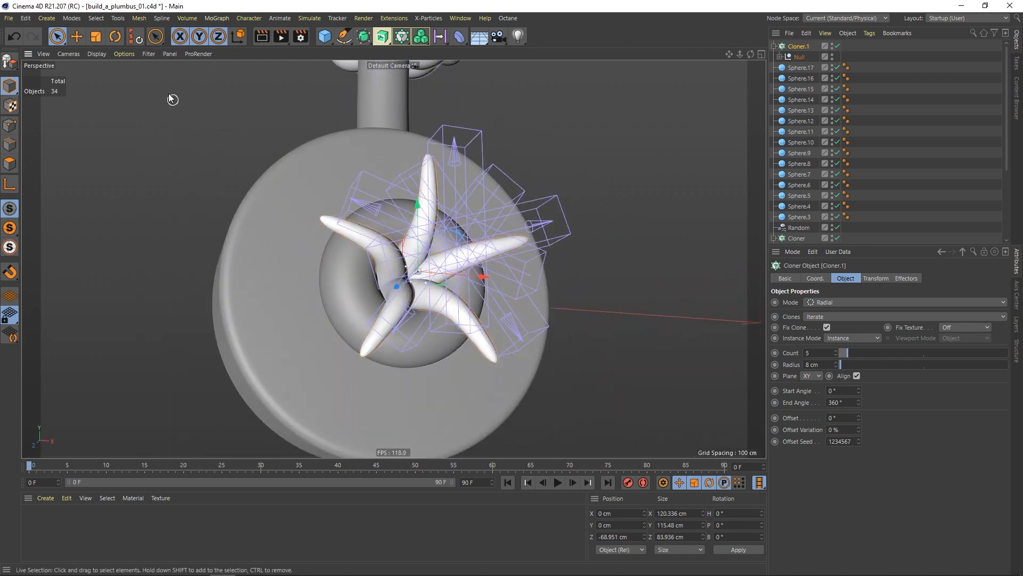
left_click(148, 54)
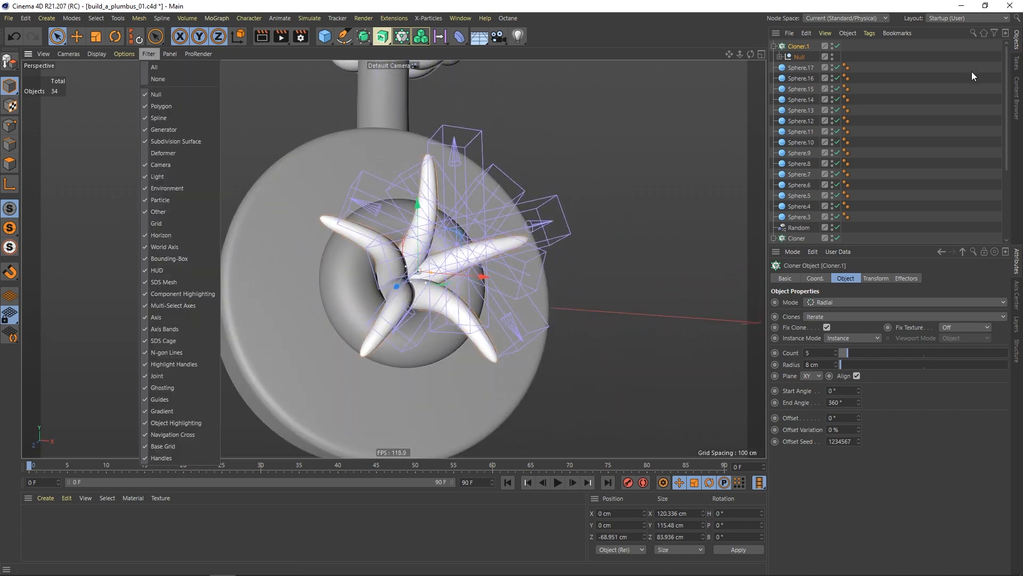
left_click(780, 57)
left_click(786, 68)
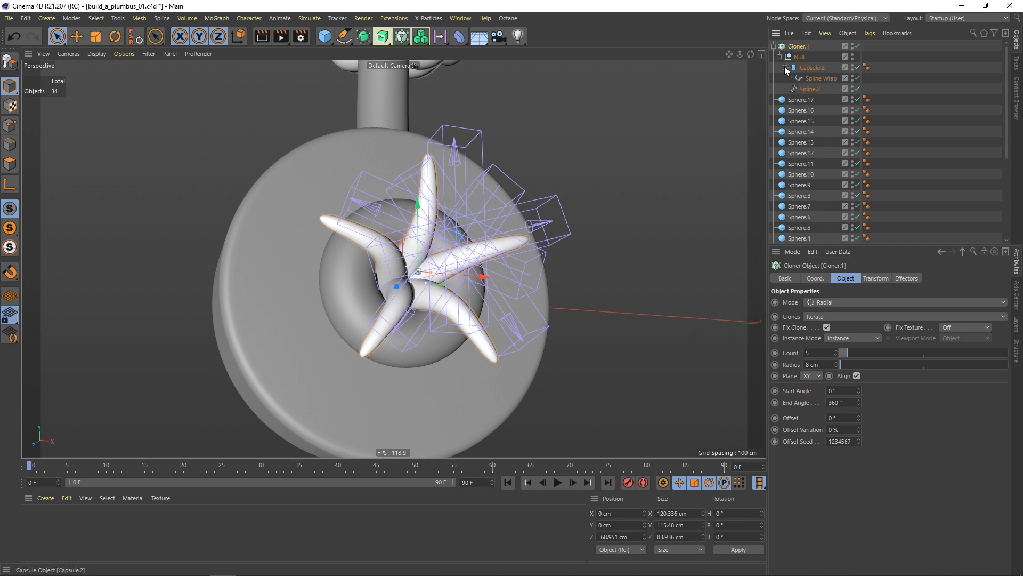
left_click(853, 77)
left_click(567, 175)
left_click_drag(440, 246, 389, 241, "alt")
scroll(396, 292, "up", 1)
Step: Raise the cloner's count to 11 and move it along Z to about -63.4 cm, into the torus
left_click(799, 46)
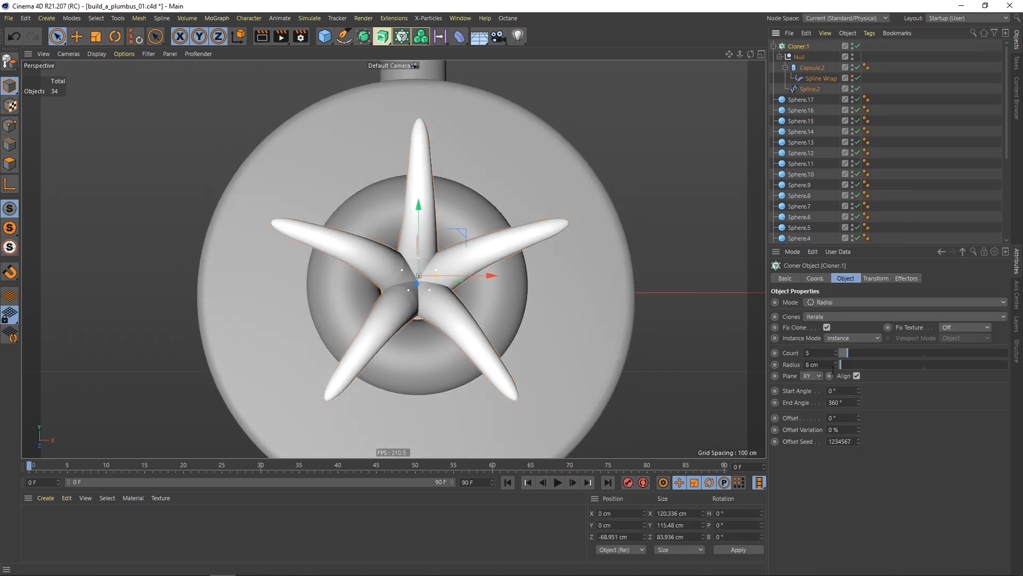
left_click_drag(849, 352, 858, 352)
left_click_drag(390, 260, 459, 261, "alt")
scroll(388, 258, "up", 3)
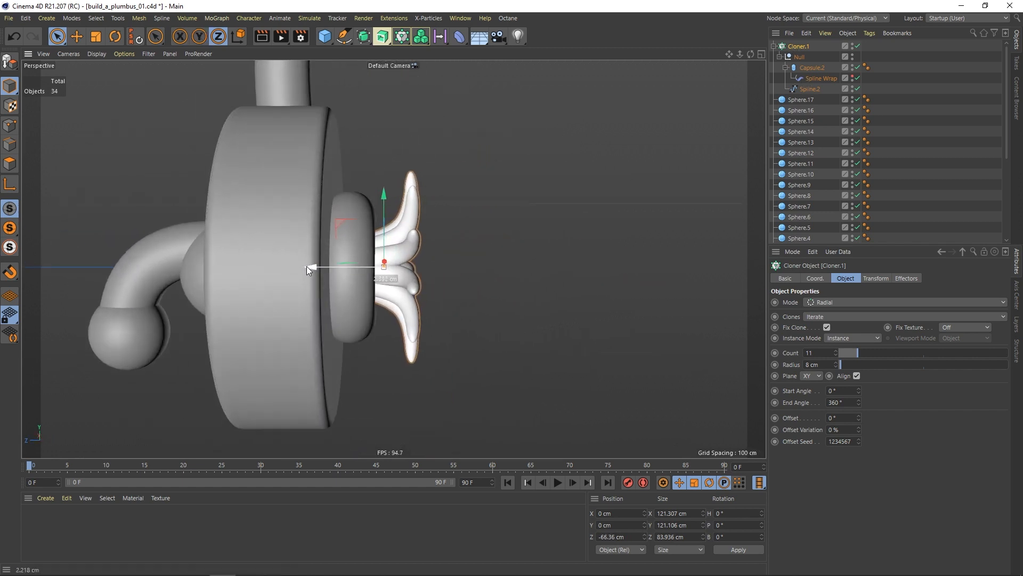
left_click_drag(308, 267, 250, 281, "alt")
scroll(405, 289, "up", 3)
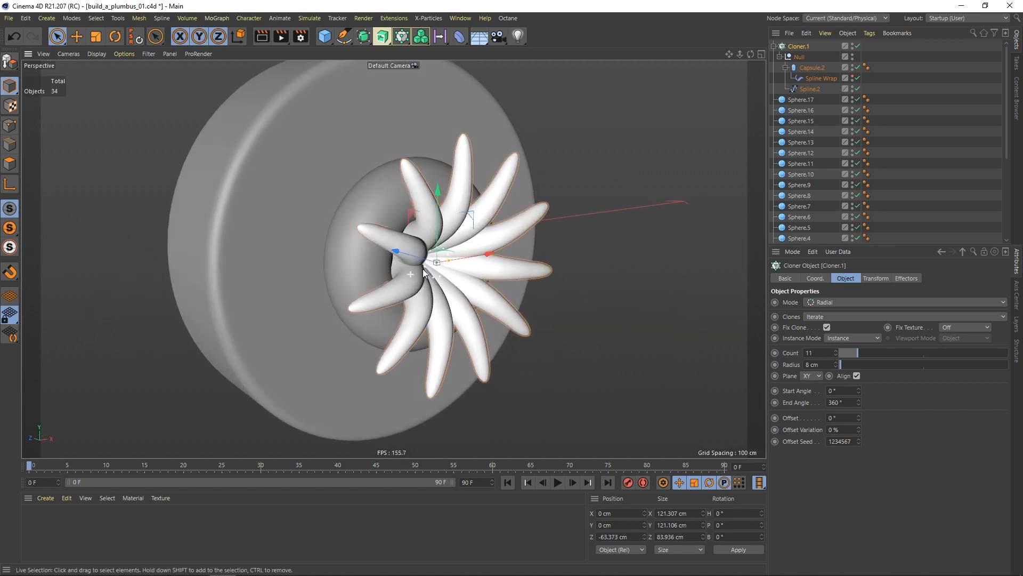
Step: Reorder the spline above the capsule inside the null and make the cloner editable
left_click_drag(405, 289, 426, 280, "alt")
scroll(425, 279, "up", 1)
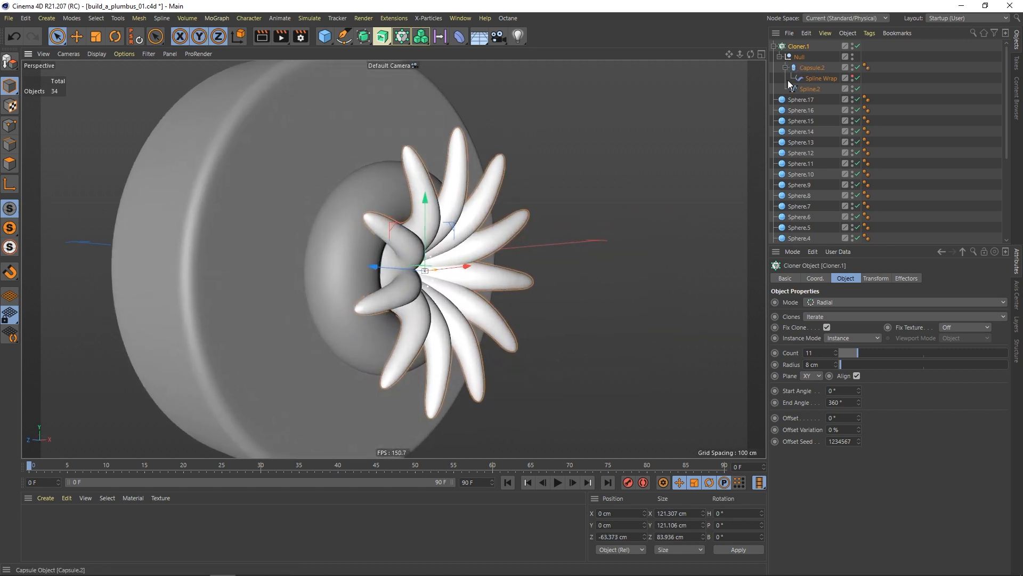
left_click_drag(800, 91, 802, 63)
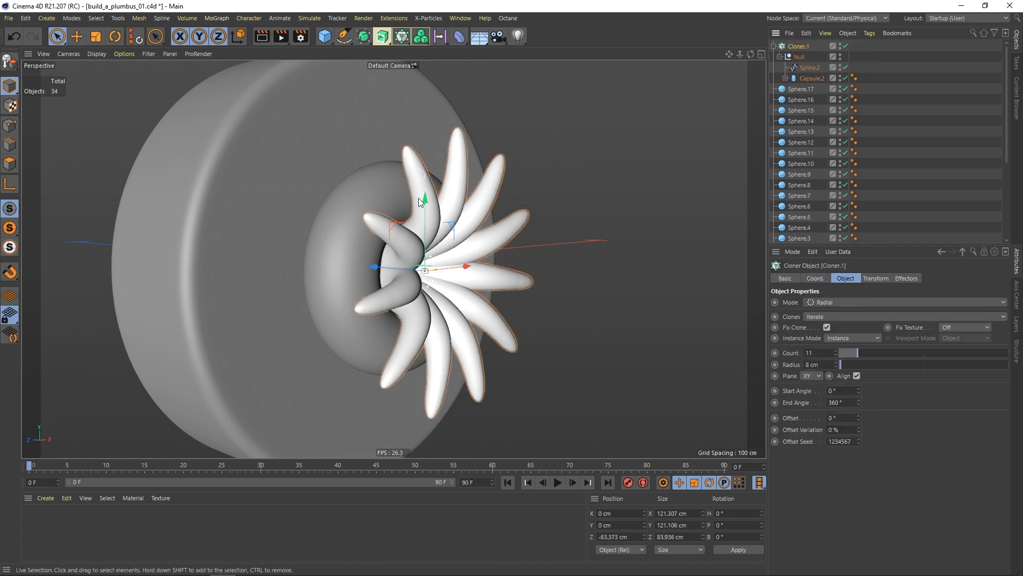
key("c")
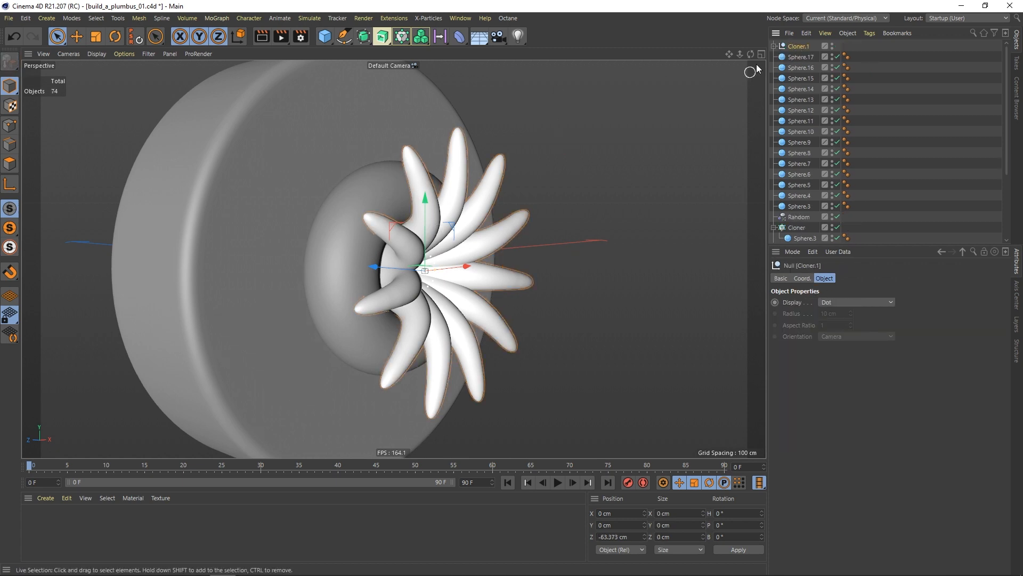
Step: Reshape the Null 0 tendril's spline with the Magnet tool, pulling its middle and tip outward
left_click(774, 47)
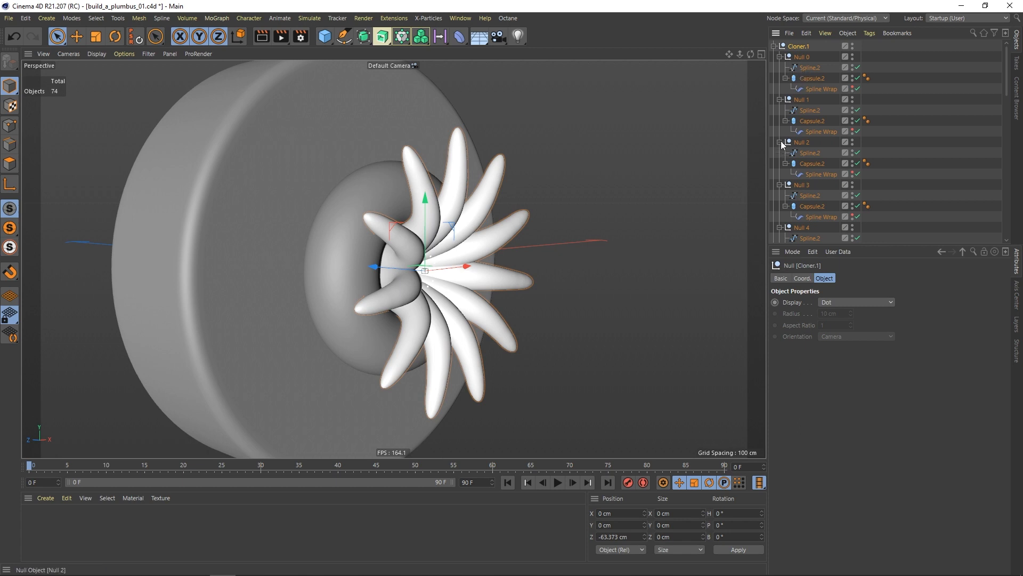
left_click(807, 66)
key("m")
key("i")
mouse_move(390, 237)
left_mouse_down("alt")
mouse_move(427, 238)
mouse_move(406, 239)
left_mouse_up("alt")
scroll(443, 205, "up", 2)
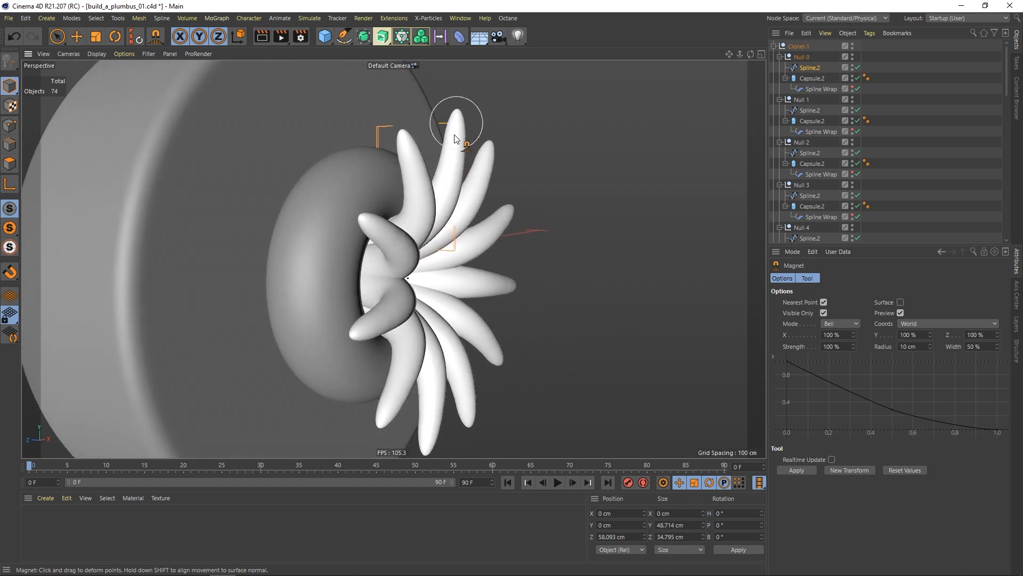
left_click_drag(442, 187, 461, 170)
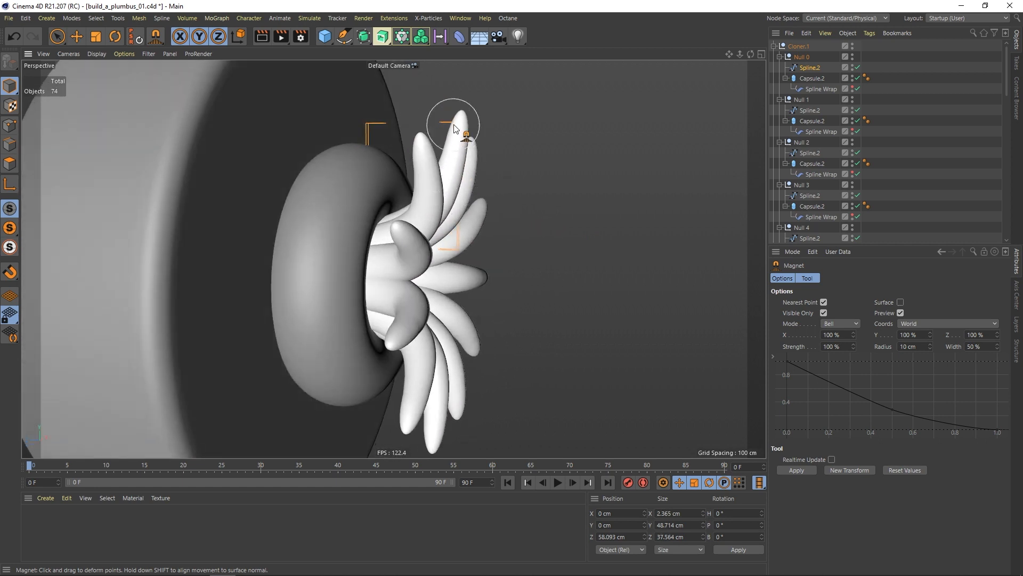
left_click_drag(454, 128, 460, 122)
left_click_drag(452, 174, 449, 161)
left_click_drag(465, 122, 469, 118)
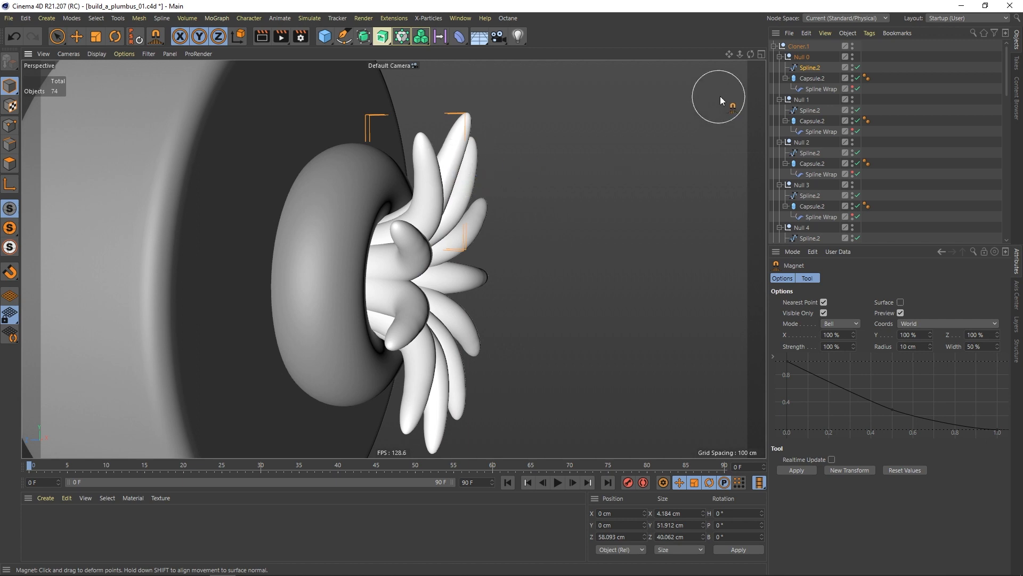
Step: Adjust the Null 1 tendril's spline with the Magnet tool, stretching it outward from the torus
left_click(810, 110)
left_click_drag(402, 213, 378, 170, "alt")
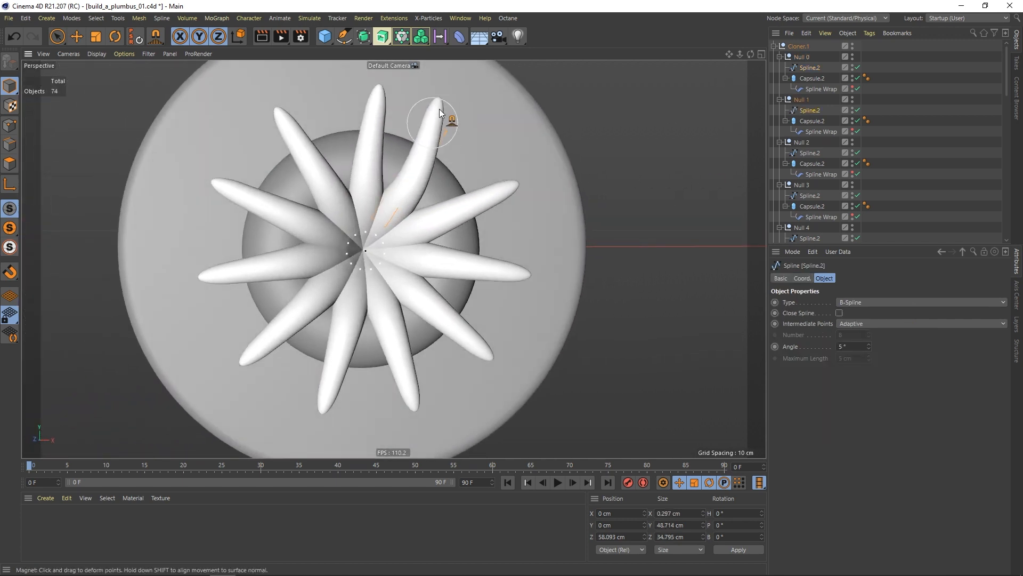
left_click_drag(434, 155, 409, 173)
left_click_drag(409, 172, 297, 162, "alt")
mouse_move(462, 175)
left_mouse_down()
mouse_move(450, 174)
mouse_move(469, 191)
mouse_move(502, 165)
mouse_move(506, 118)
mouse_move(491, 138)
mouse_move(528, 169)
mouse_move(645, 178)
left_mouse_up()
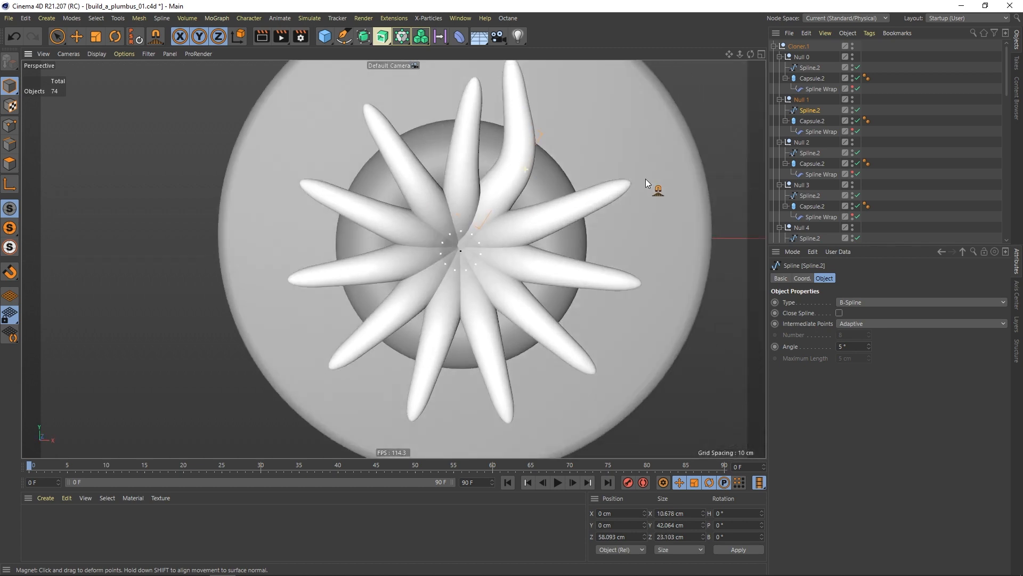
scroll(453, 159, "down", 3)
mouse_move(511, 149)
left_mouse_down()
mouse_move(393, 173)
mouse_move(549, 186)
mouse_move(513, 125)
mouse_move(443, 114)
mouse_move(467, 106)
mouse_move(542, 138)
mouse_move(556, 177)
mouse_move(421, 149)
mouse_move(445, 152)
mouse_move(443, 166)
mouse_move(553, 158)
left_mouse_up()
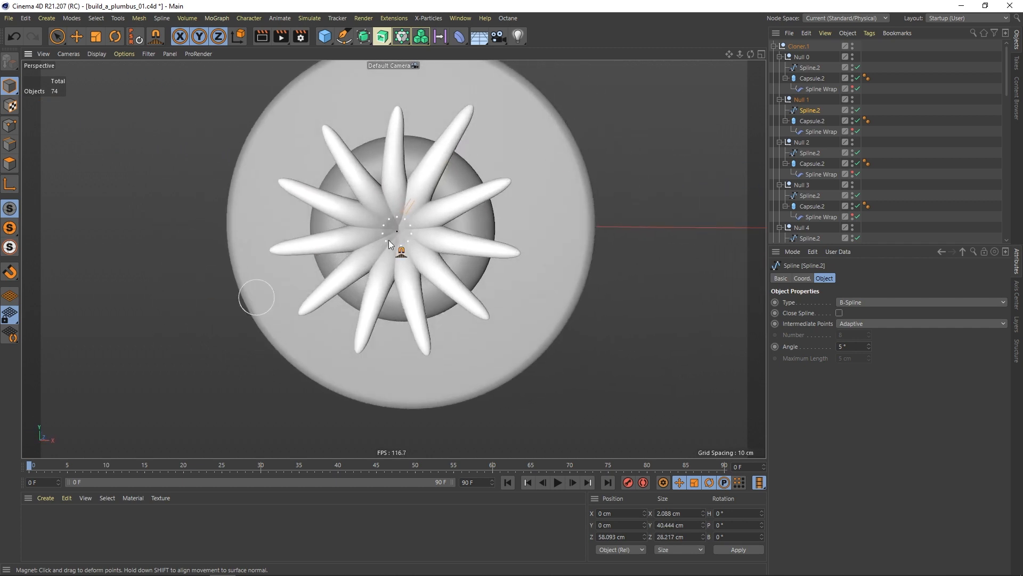
Step: Bend the outer end of the Null 2 tendril upward by deforming its spline with the Magnet tool
left_click(814, 155)
middle_click_drag(450, 200, 434, 167, "alt")
scroll(434, 167, "up", 1)
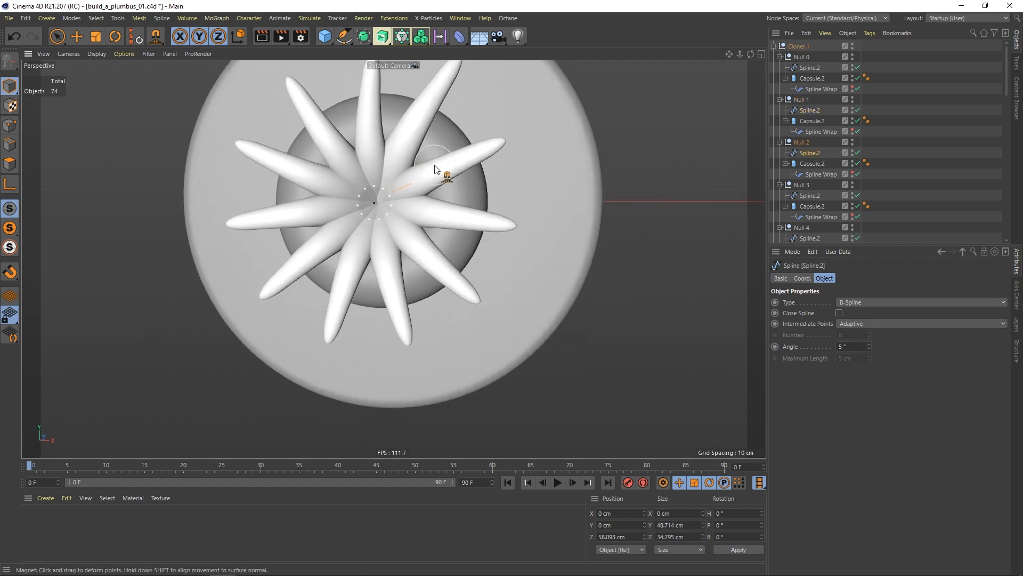
left_click_drag(446, 171, 482, 146)
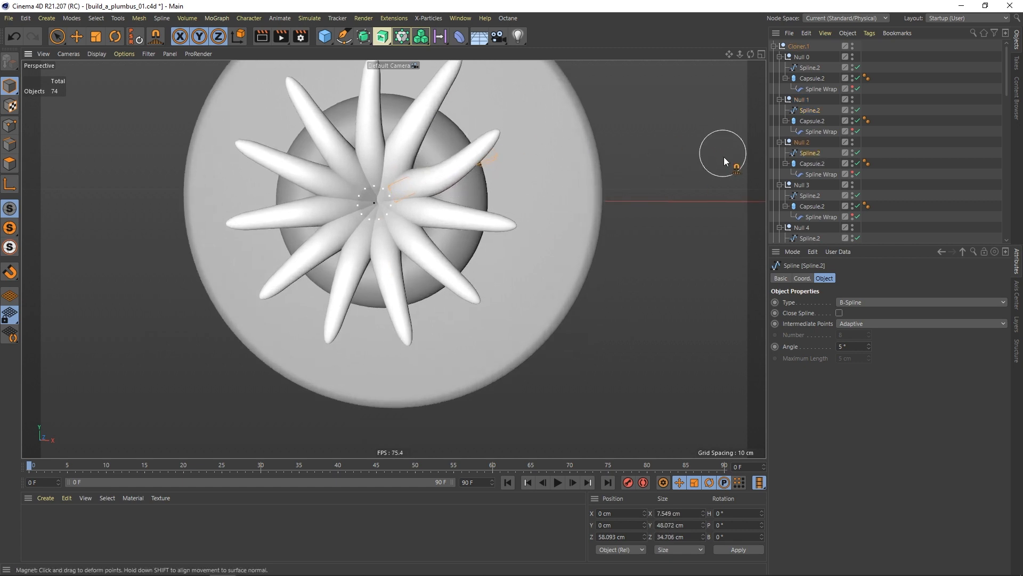
Step: Curve the Null 3 tendril by deforming its spline with the Magnet tool
middle_click_drag(473, 213, 466, 188, "alt")
left_click_drag(476, 191, 472, 203)
left_click_drag(401, 188, 390, 195, "alt")
scroll(404, 187, "up", 2)
mouse_move(390, 195)
left_mouse_down()
mouse_move(381, 194)
mouse_move(401, 168)
mouse_move(450, 167)
left_mouse_up()
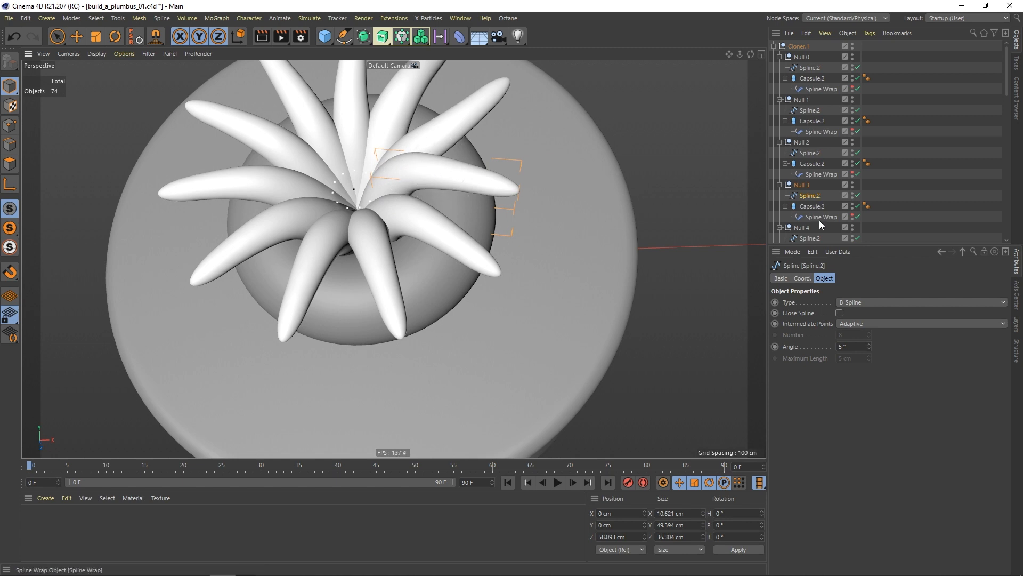
Step: Bend the Null 4 tendril's spline outward and downward with the Magnet tool
left_click_drag(1010, 93, 1010, 124)
left_click_drag(449, 232, 435, 266, "alt")
left_click_drag(398, 235, 418, 243)
left_click_drag(468, 292, 446, 311)
middle_click_drag(395, 269, 398, 269, "alt")
left_click_drag(398, 269, 475, 211, "alt")
Step: Vary the curves of the Null 5 and Null 6 tendrils by deforming their splines with the Magnet tool
left_click(809, 155)
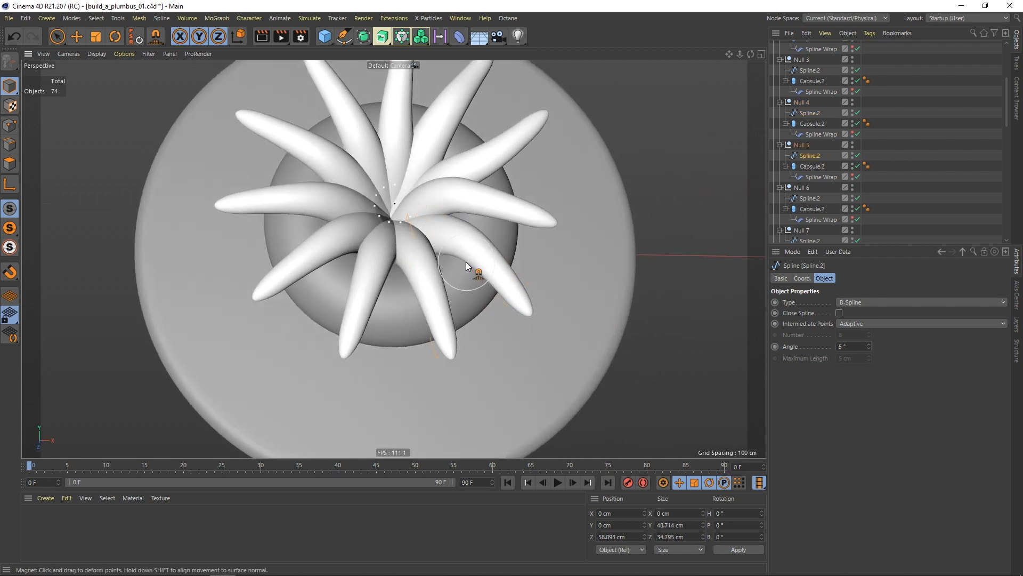
left_click_drag(466, 261, 544, 314, "alt")
left_click(809, 198)
scroll(1001, 124, "down", 5)
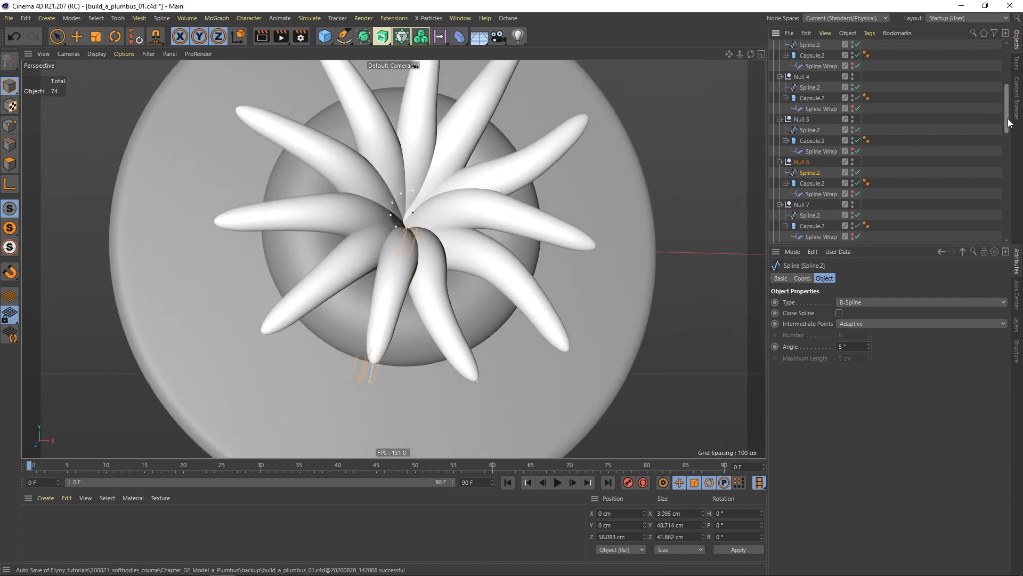
Step: Bend the Null 7 tendril by deforming its spline with the Magnet tool
left_click(811, 134)
left_click_drag(277, 238, 407, 261, "alt")
mouse_move(372, 310)
left_mouse_down()
mouse_move(357, 283)
mouse_move(401, 373)
mouse_move(483, 289)
left_mouse_up()
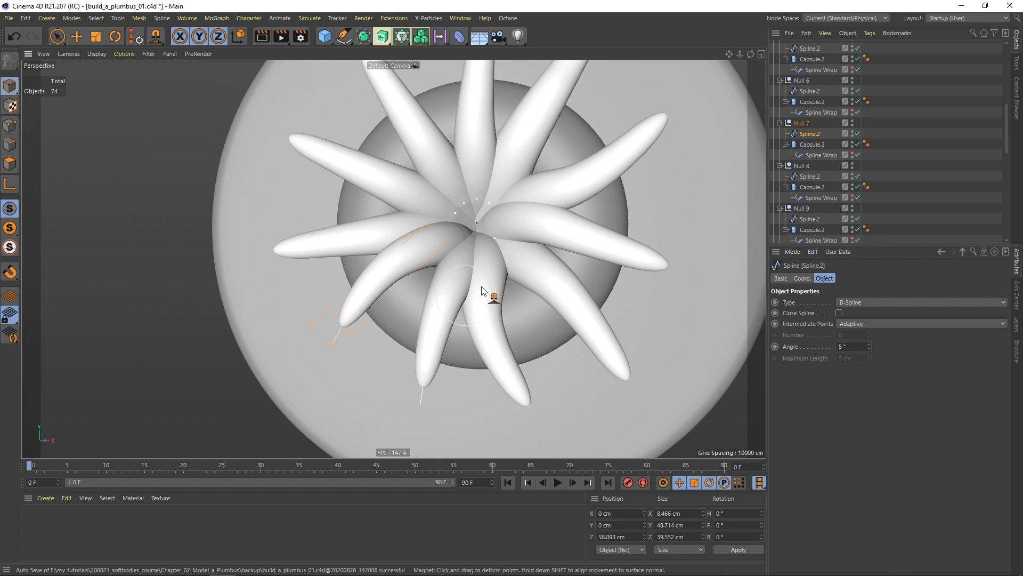
Step: Bend the Null 8 and Null 9 tendrils by deforming their splines with the Magnet tool
left_click(815, 177)
left_click_drag(349, 197, 377, 222, "alt")
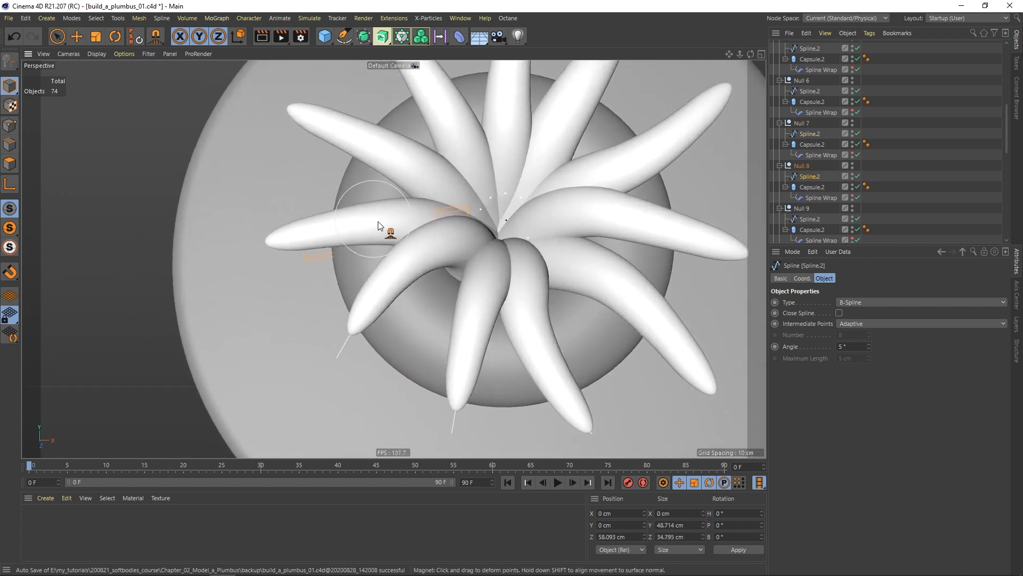
left_click_drag(292, 216, 400, 172, "alt")
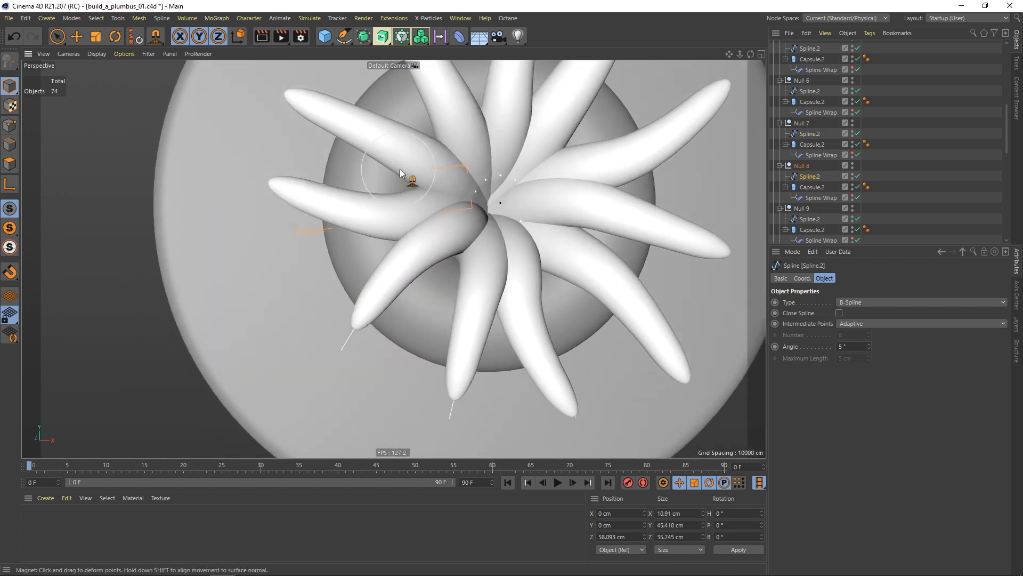
left_click(814, 220)
left_click_drag(581, 213, 364, 176, "alt")
right_click_drag(364, 176, 462, 183, "alt")
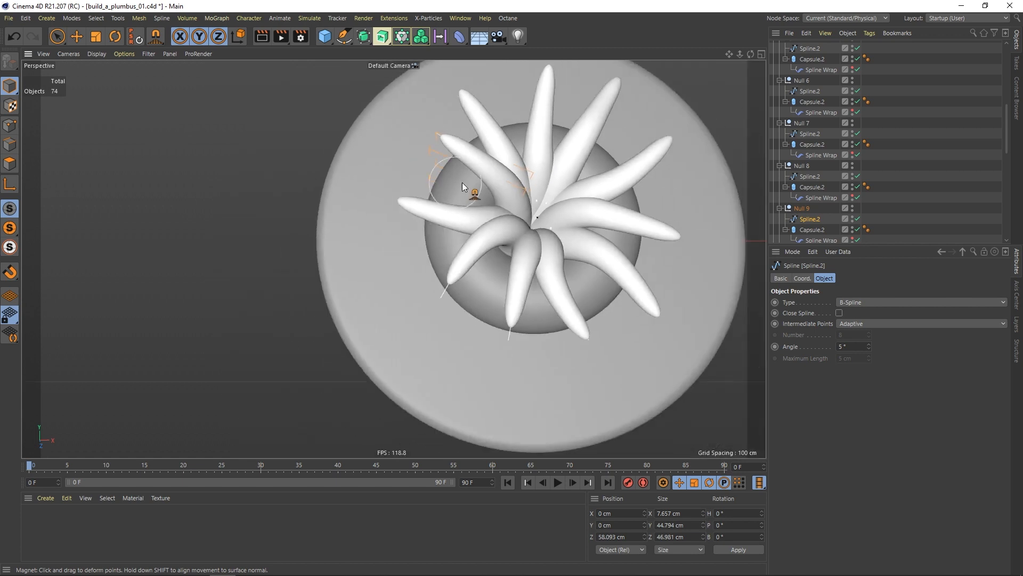
left_click_drag(462, 183, 557, 192, "alt")
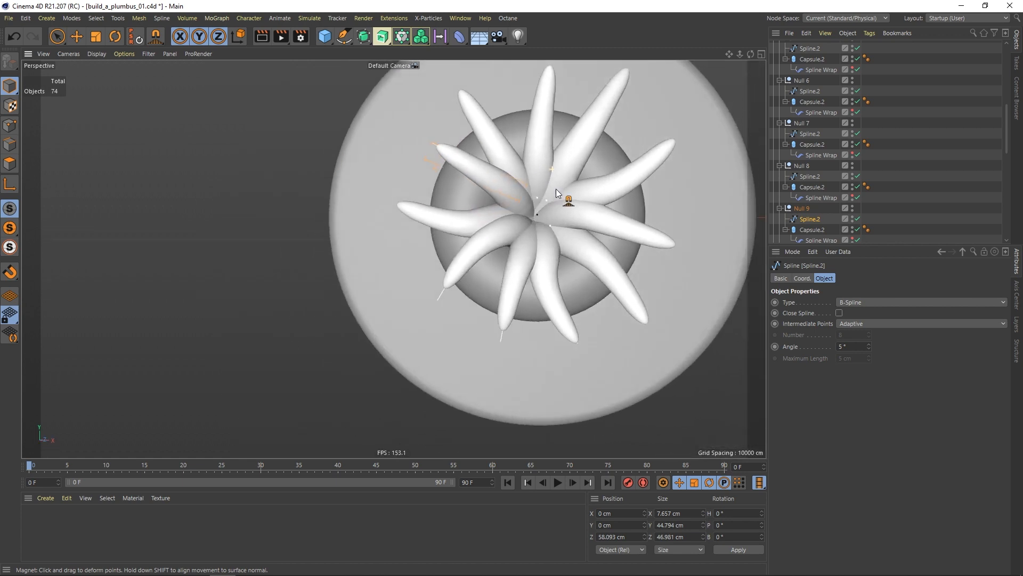
Step: Scale up the whole Cloner.1 group of tendrils uniformly on the front torus
left_click(910, 132)
left_click_drag(498, 219, 530, 226, "alt")
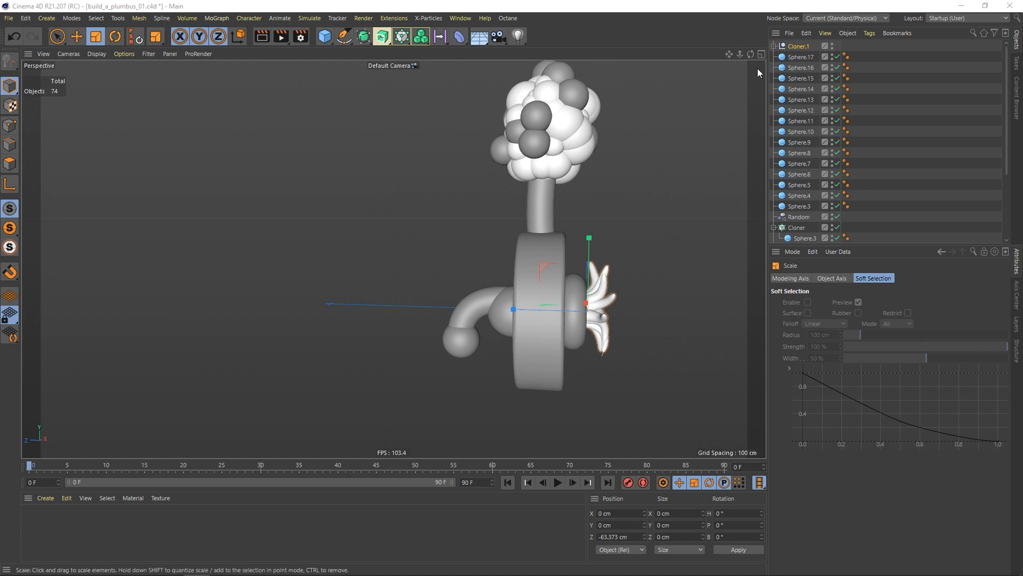
scroll(608, 282, "up", 3)
middle_click_drag(606, 289, 552, 273, "alt")
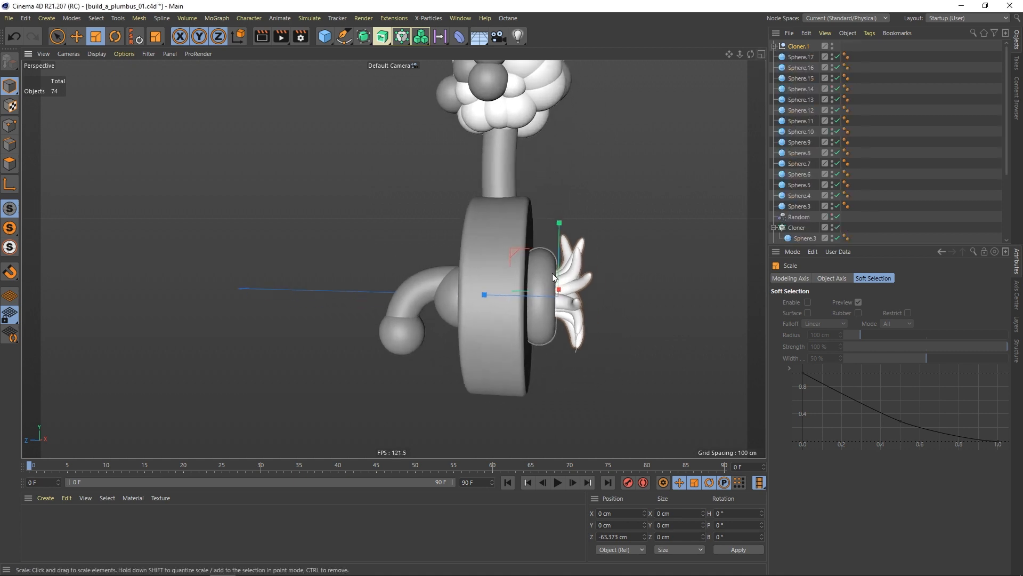
left_click_drag(379, 243, 496, 210)
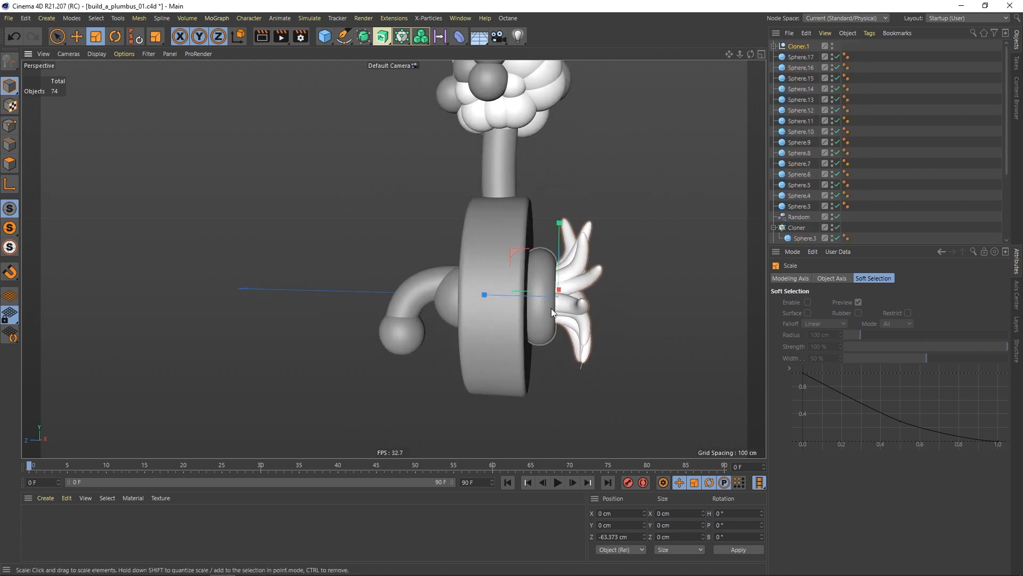
Step: Examine the tendrils' size against the disc and the proportions of the whole plumbus from the front and side
left_click_drag(551, 308, 363, 258, "alt")
left_click_drag(486, 279, 417, 283, "alt")
scroll(565, 297, "up", 3)
scroll(321, 280, "up", 2)
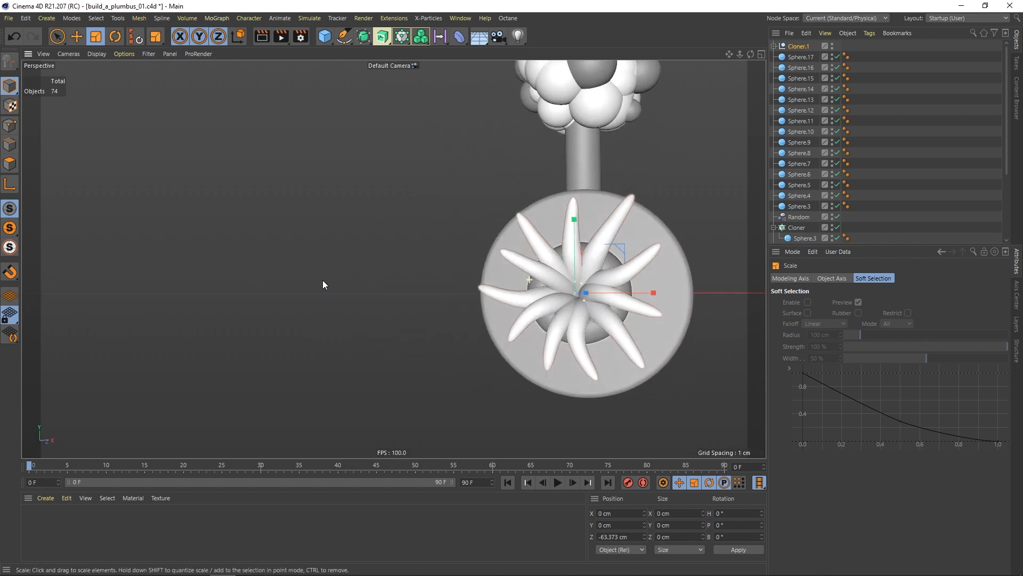
left_click_drag(322, 280, 433, 285, "alt")
left_click(861, 172)
left_click_drag(543, 254, 499, 285, "alt")
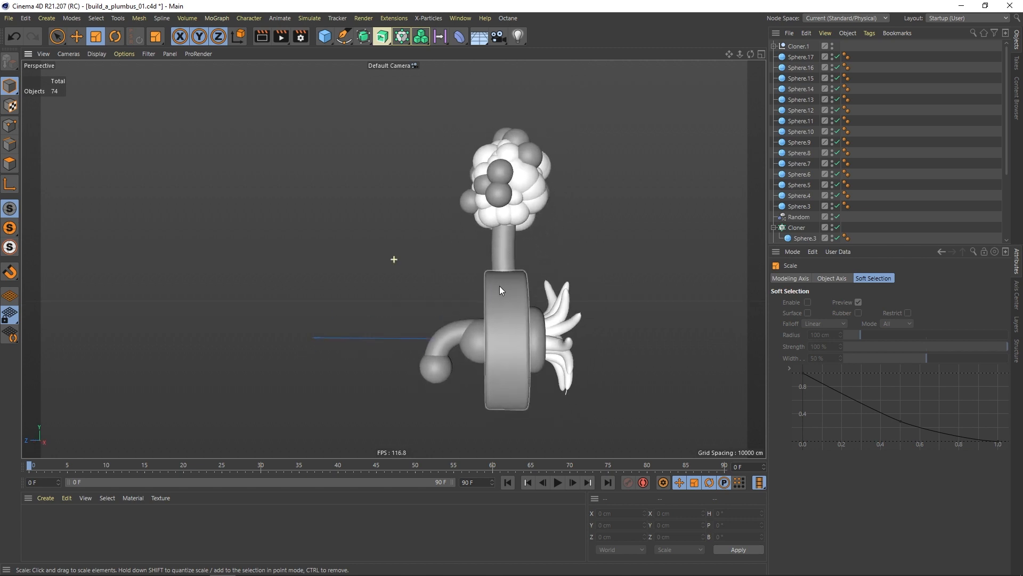
right_click_drag(500, 285, 513, 286, "alt")
right_click_drag(498, 235, 517, 218, "alt")
mouse_move(516, 219)
left_mouse_down("alt")
mouse_move(538, 199)
mouse_move(514, 222)
left_mouse_up("alt")
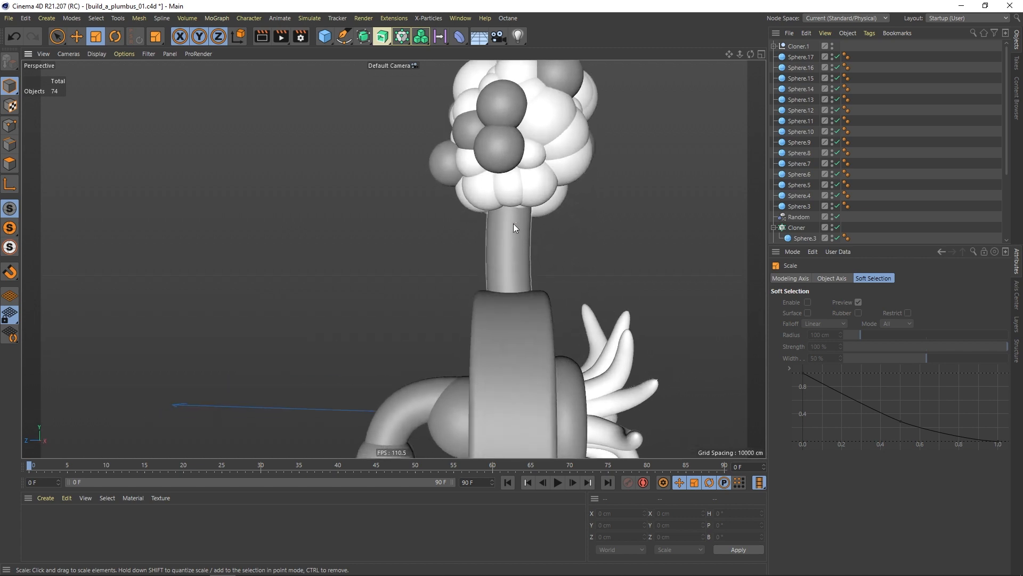
right_click_drag(513, 223, 482, 258, "alt")
middle_click_drag(506, 295, 510, 275, "alt")
right_click_drag(510, 275, 503, 270, "alt")
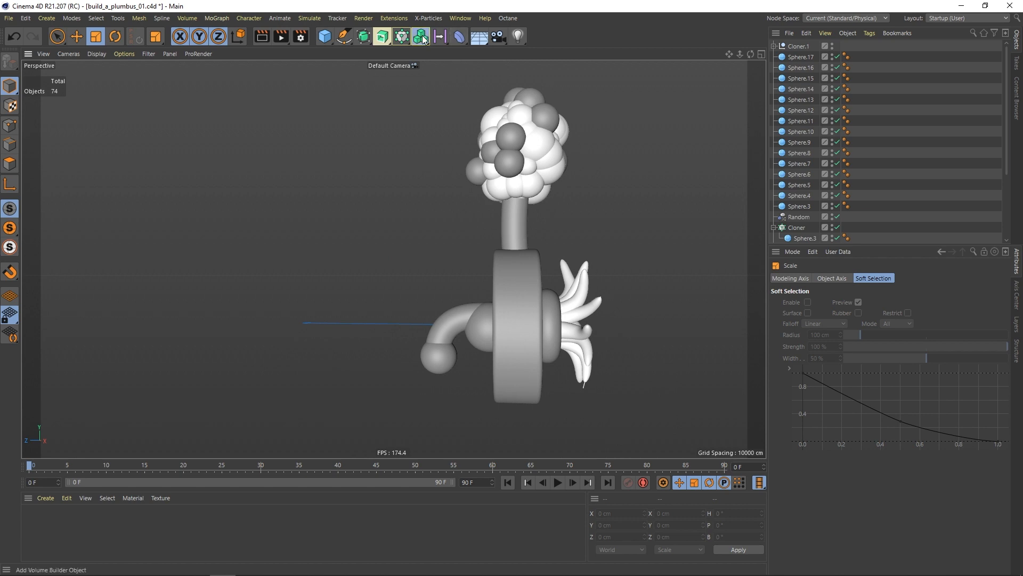
Step: Add a Volume Builder and nest it inside a new Volume Mesher
left_click_drag(424, 40, 469, 52)
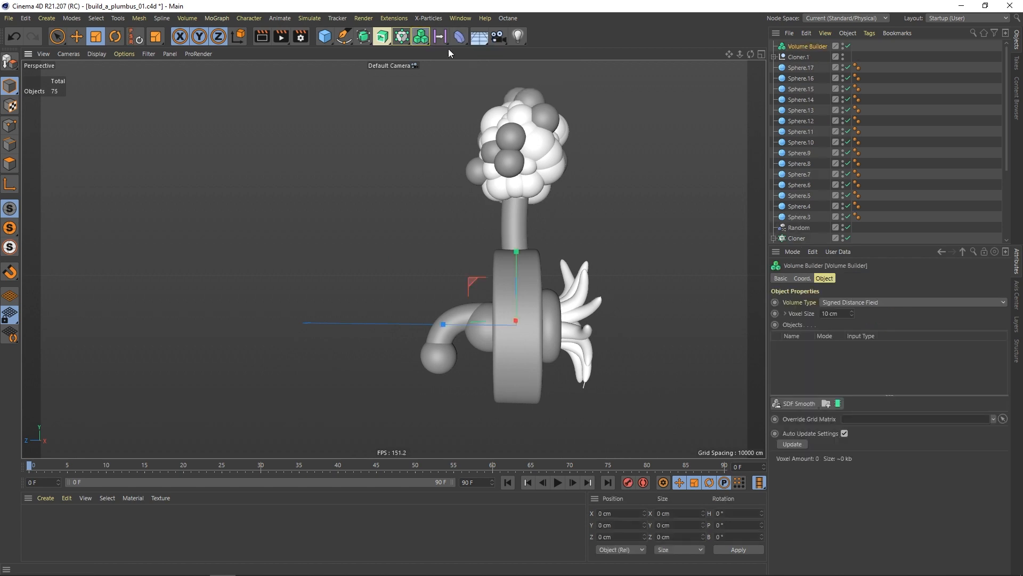
left_click_drag(424, 40, 460, 63)
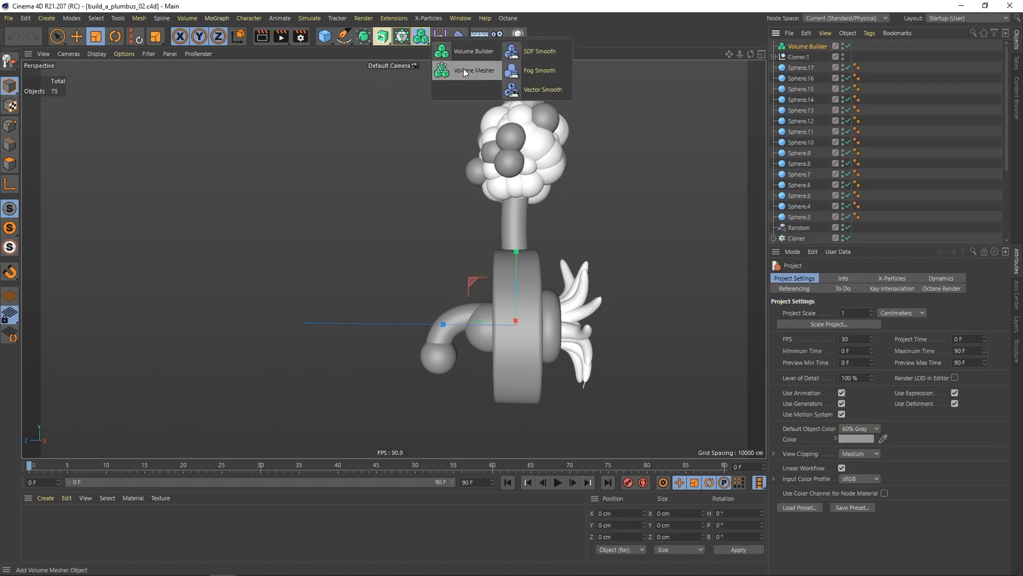
left_click_drag(469, 71, 469, 70)
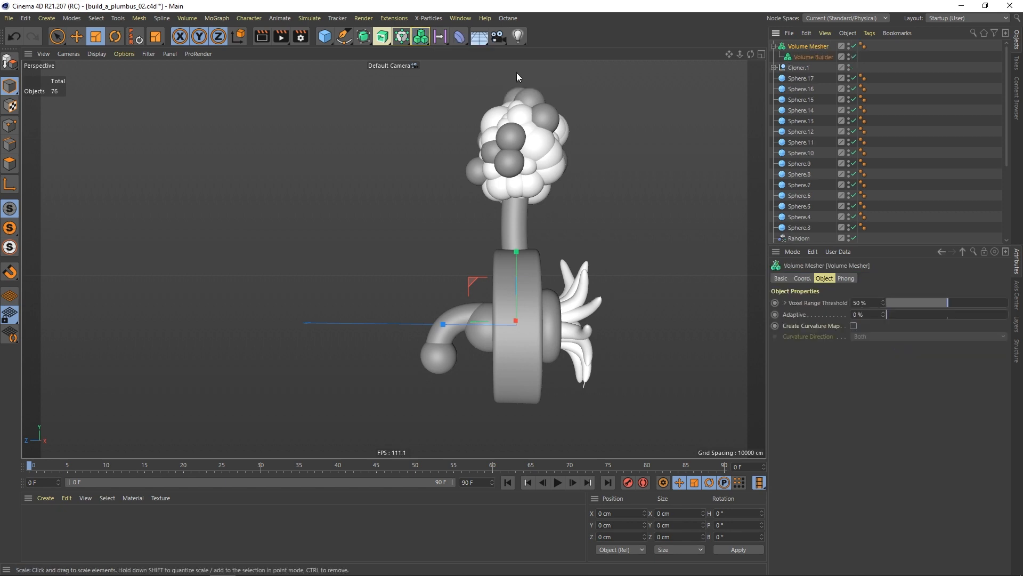
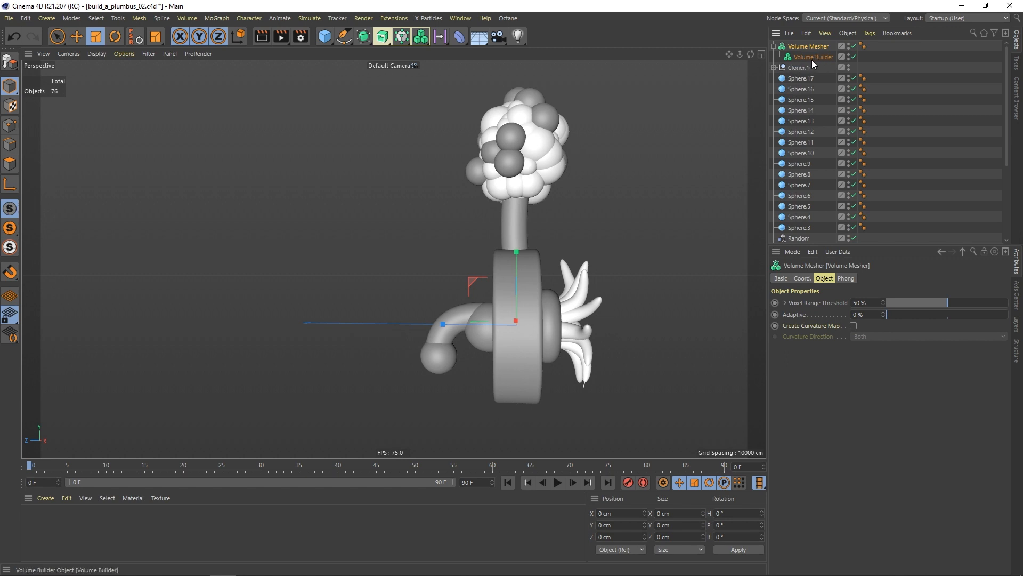
Step: Select all spheres of the bumpy head with the Rectangle Selection, including the Cloner, Random effector and Sphere.2 but excluding the stem capsule
scroll(516, 151, "up", 1)
left_click_drag(58, 36, 107, 66)
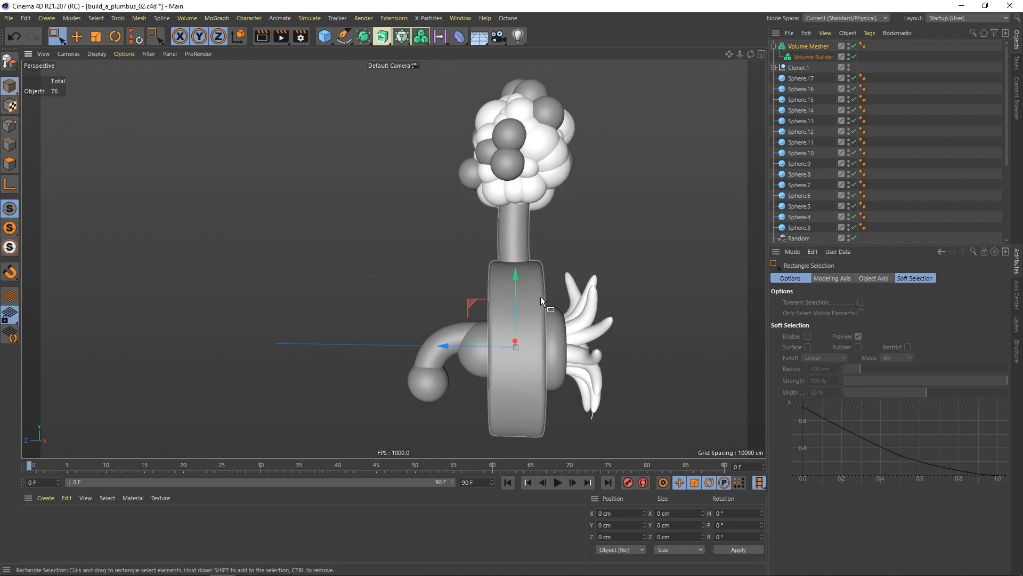
left_click_drag(524, 248, 522, 247, "alt")
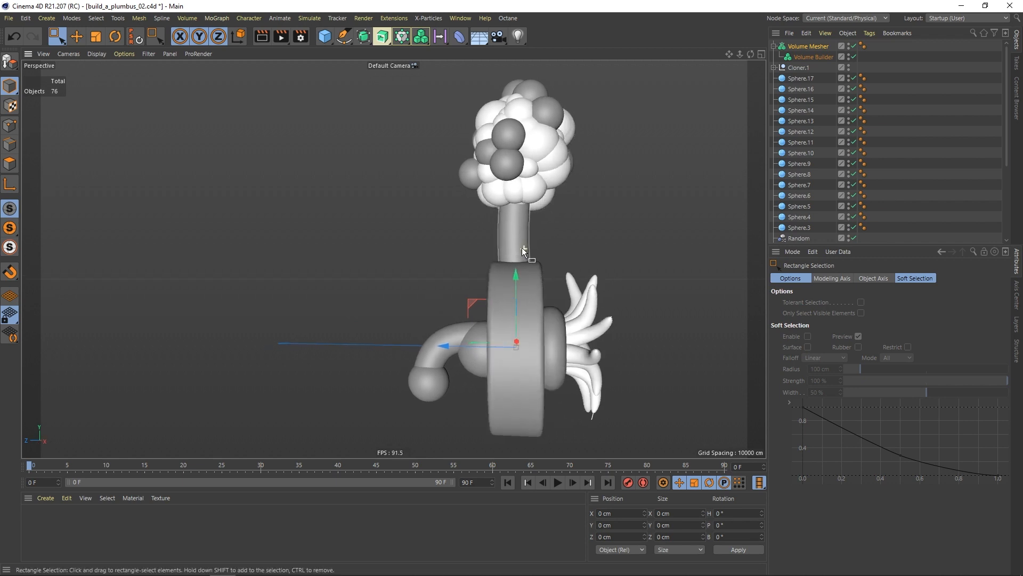
left_click_drag(403, 87, 618, 255)
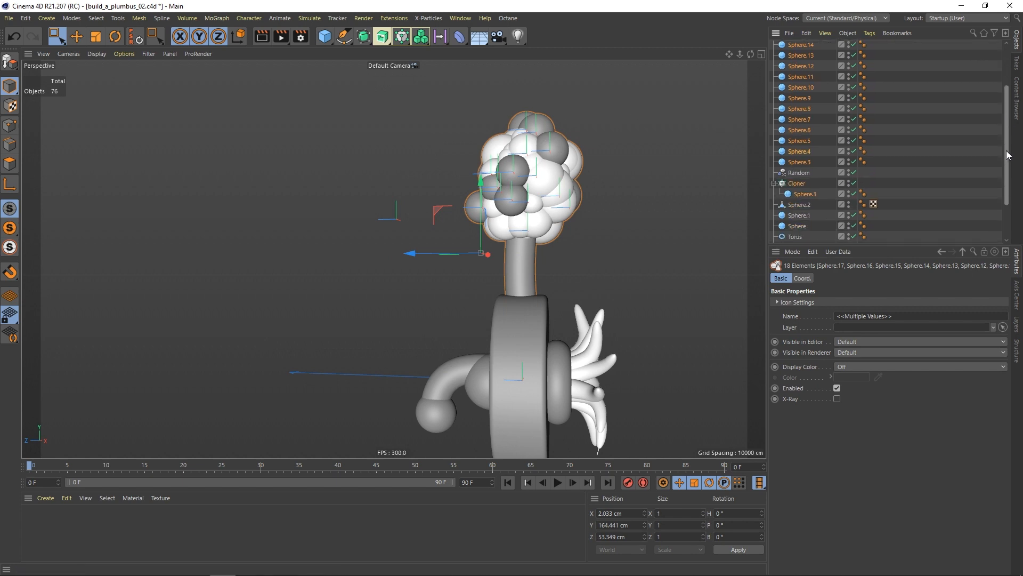
scroll(826, 146, "down", 5)
left_click(798, 208, "ctrl")
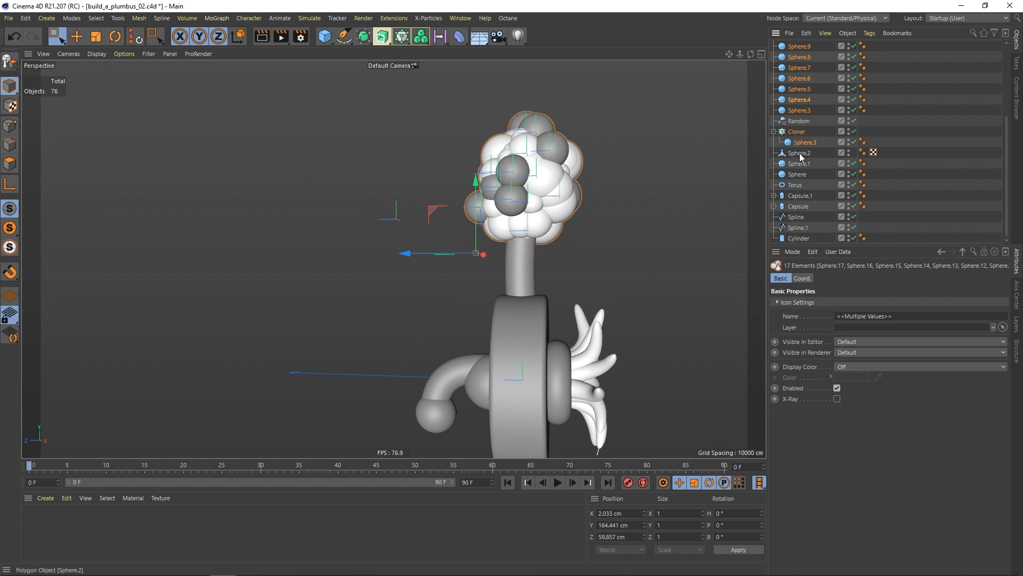
left_click(798, 121, "ctrl")
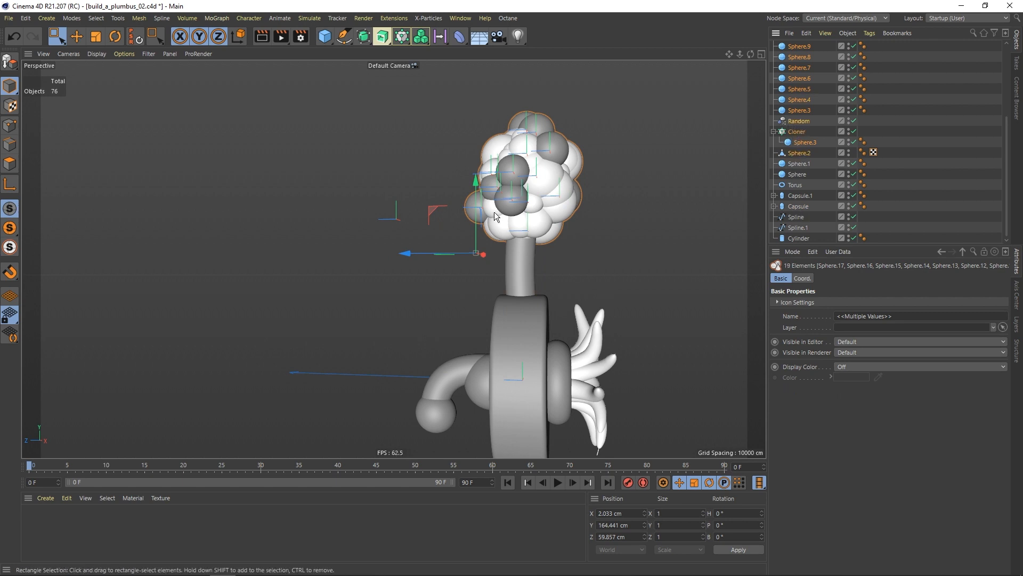
Step: Test the selection by moving the head away from the stem along Z, and undo the move
left_click_drag(405, 254, 295, 254)
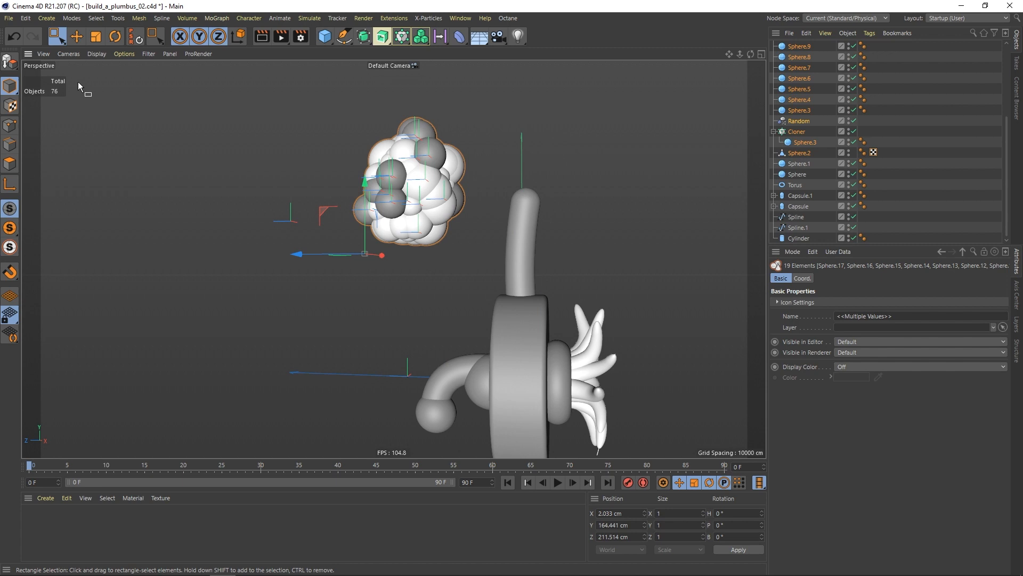
left_click(14, 36)
scroll(471, 197, "down", 3)
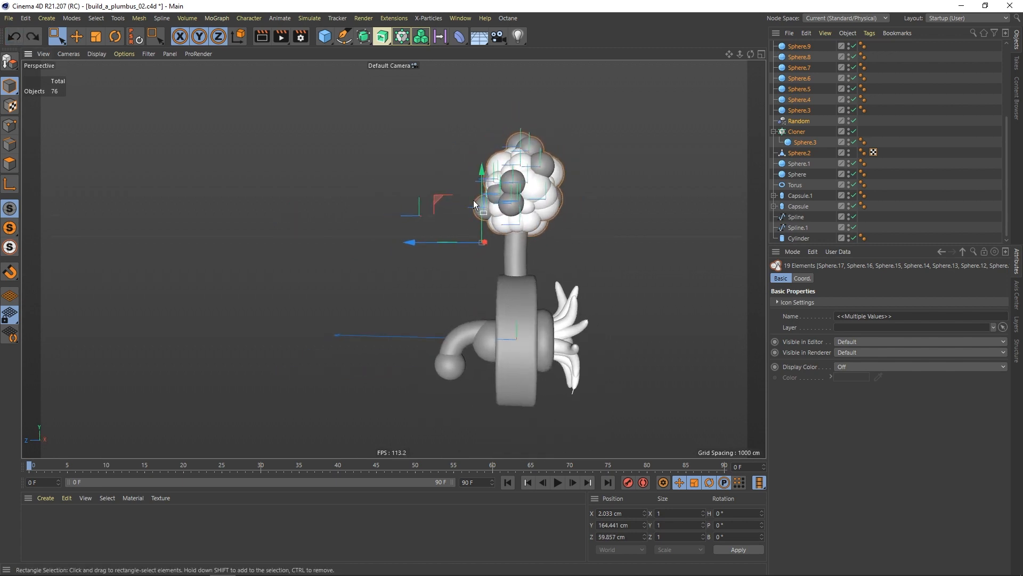
Step: Nest the selected head objects inside the Volume Builder and switch to the Live Selection tool
scroll(1002, 145, "up", 5)
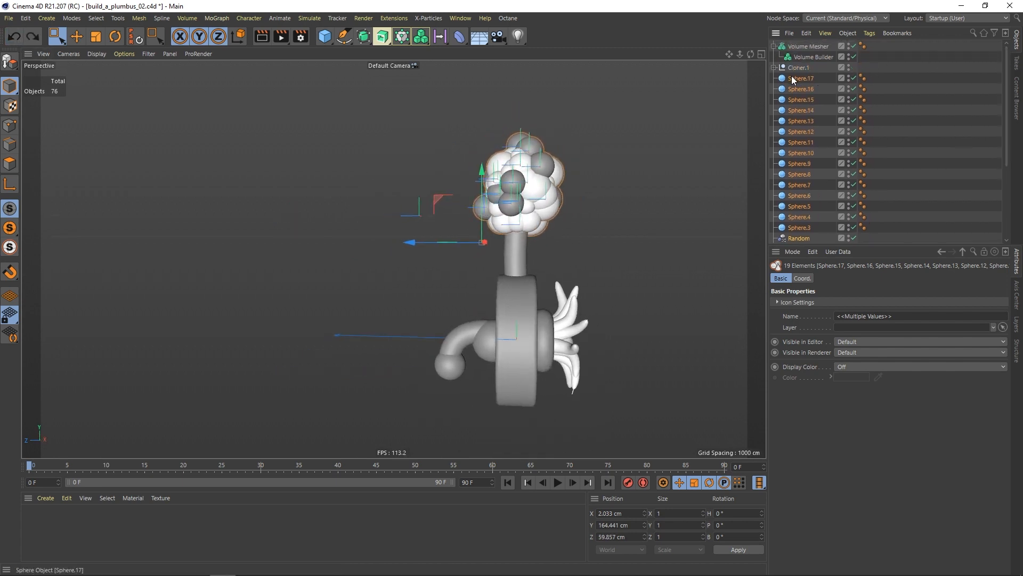
left_click_drag(811, 57, 811, 55)
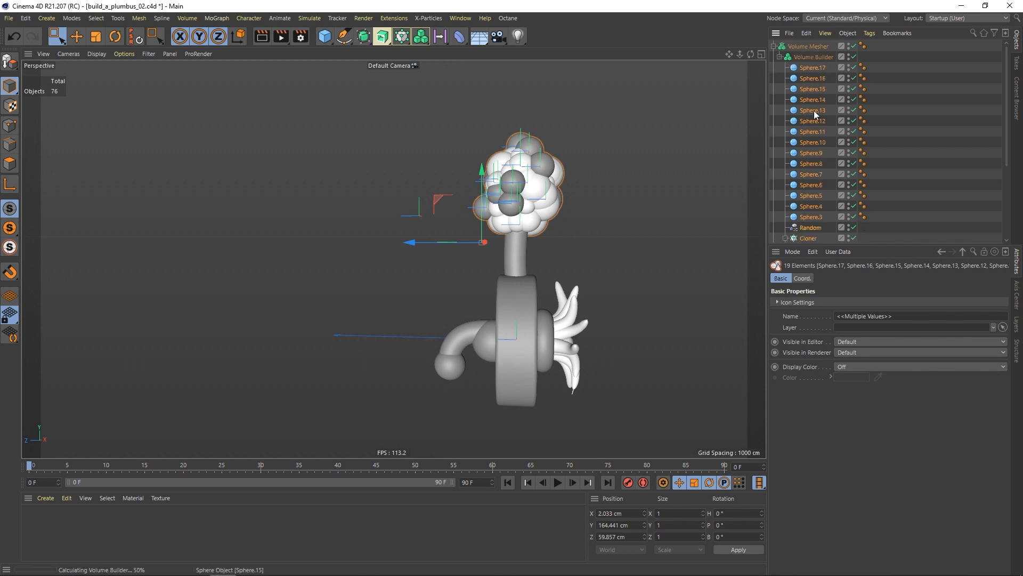
left_click(62, 43)
left_click(85, 51)
scroll(519, 210, "up", 5)
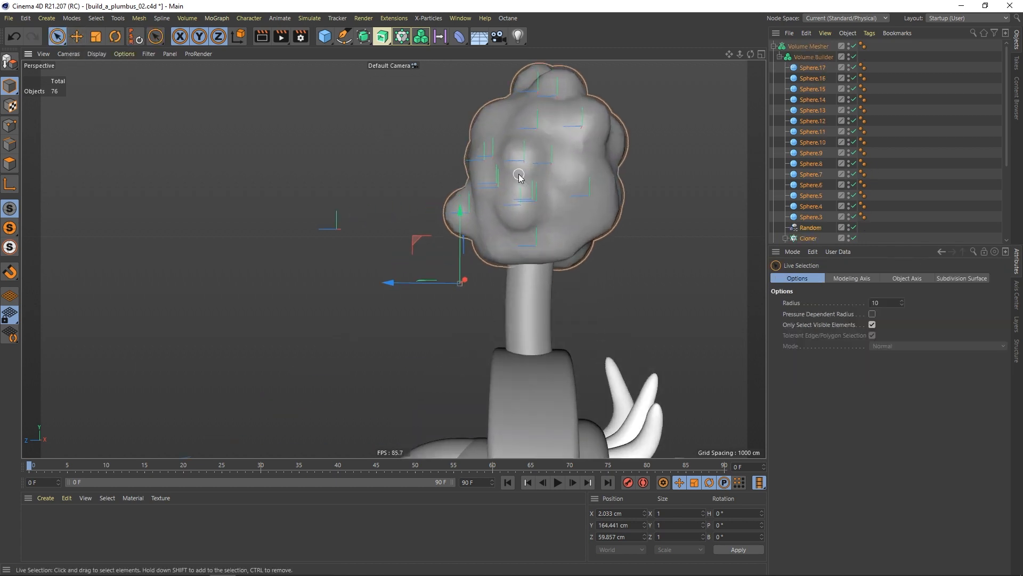
Step: Set the Volume Builder's voxel size to 2 cm
left_click(686, 167)
middle_click_drag(482, 198, 477, 239, "alt")
mouse_move(477, 239)
left_mouse_down("alt")
mouse_move(553, 222)
mouse_move(484, 228)
left_mouse_up("alt")
right_click_drag(484, 228, 570, 215, "alt")
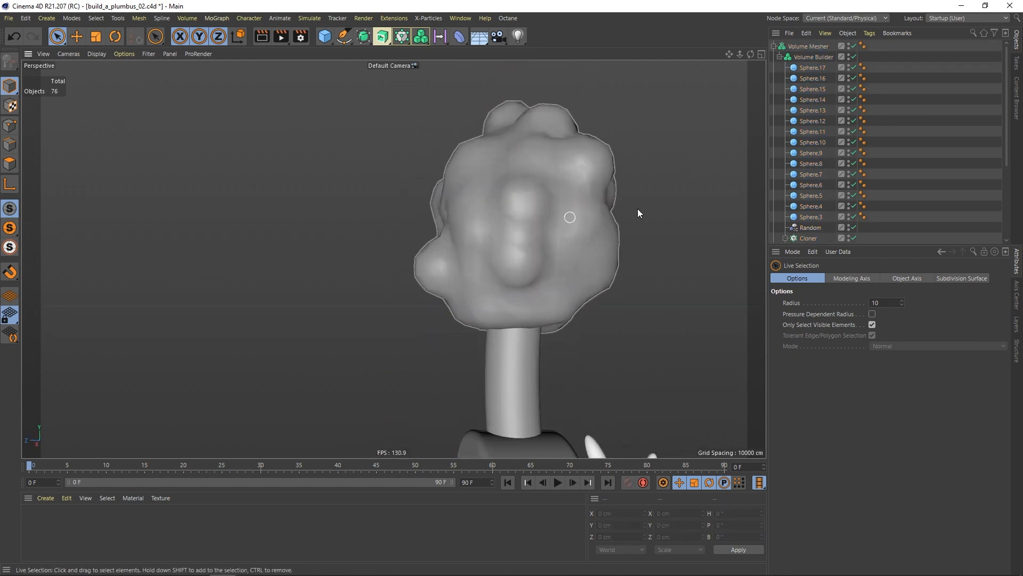
left_click(831, 57)
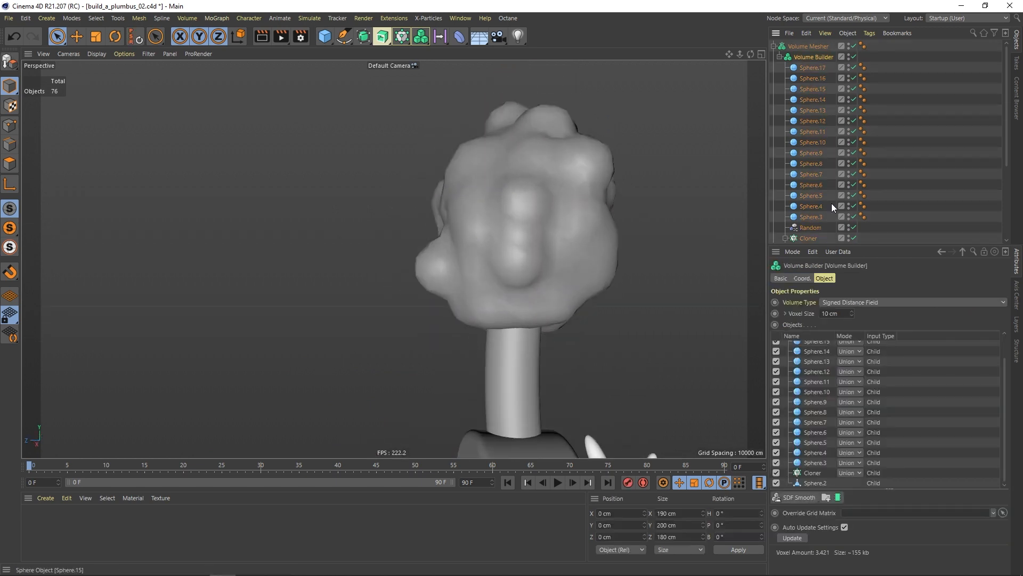
left_click(828, 314)
type("2")
key("Return")
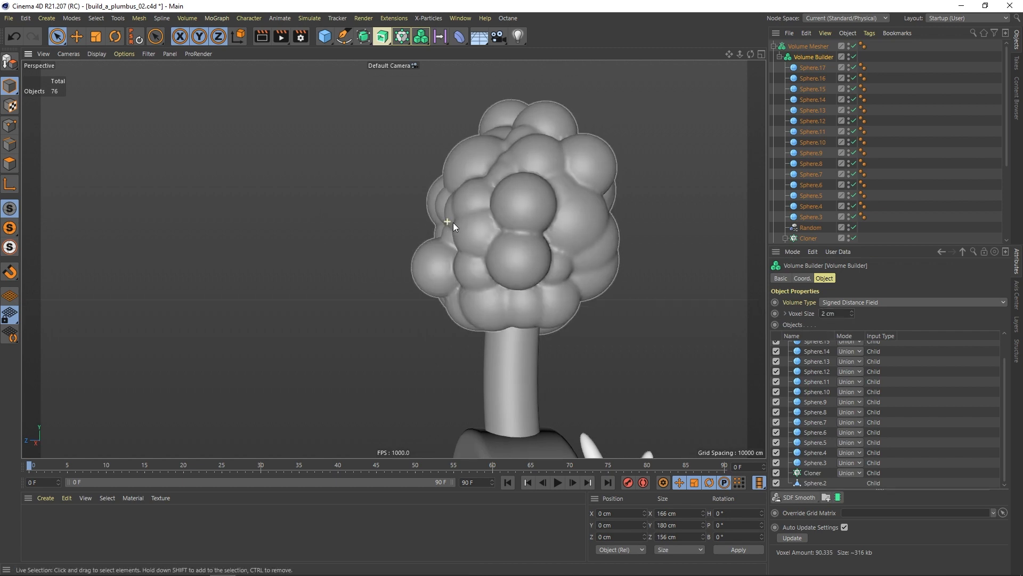
Step: Set the voxel size to 1.2 cm and inspect the head's mesh with Gouraud Shading (Lines)
left_click_drag(453, 224, 484, 228, "alt")
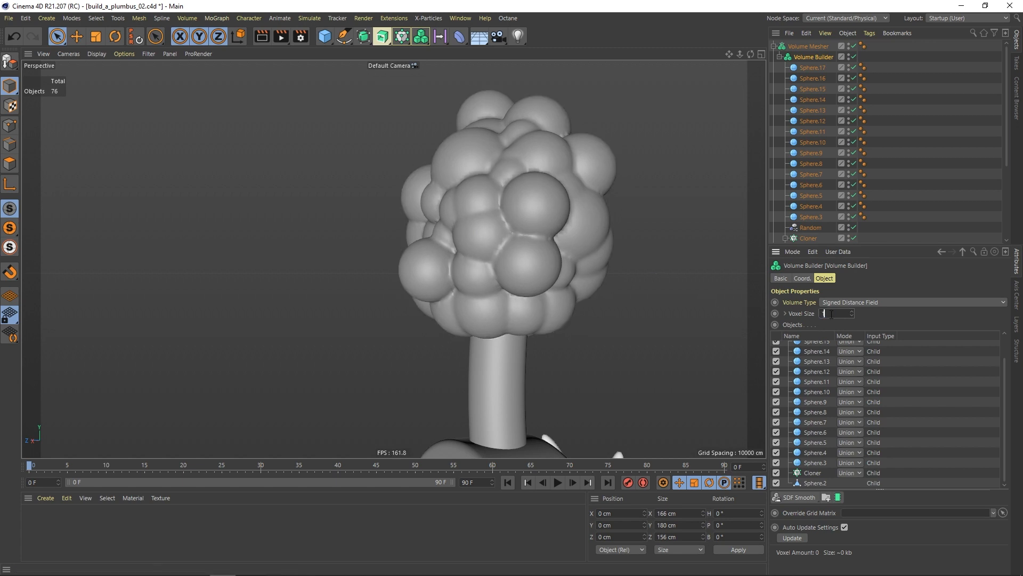
type("1.2")
key("Return")
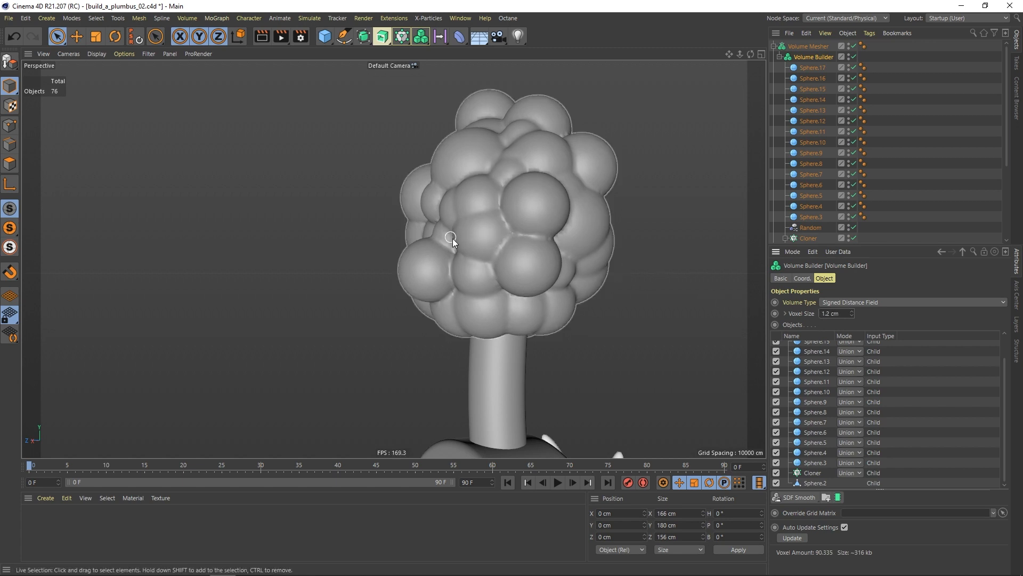
mouse_move(450, 224)
left_mouse_down("alt")
mouse_move(508, 239)
mouse_move(484, 231)
mouse_move(494, 220)
mouse_move(457, 212)
left_mouse_up("alt")
left_click(96, 53)
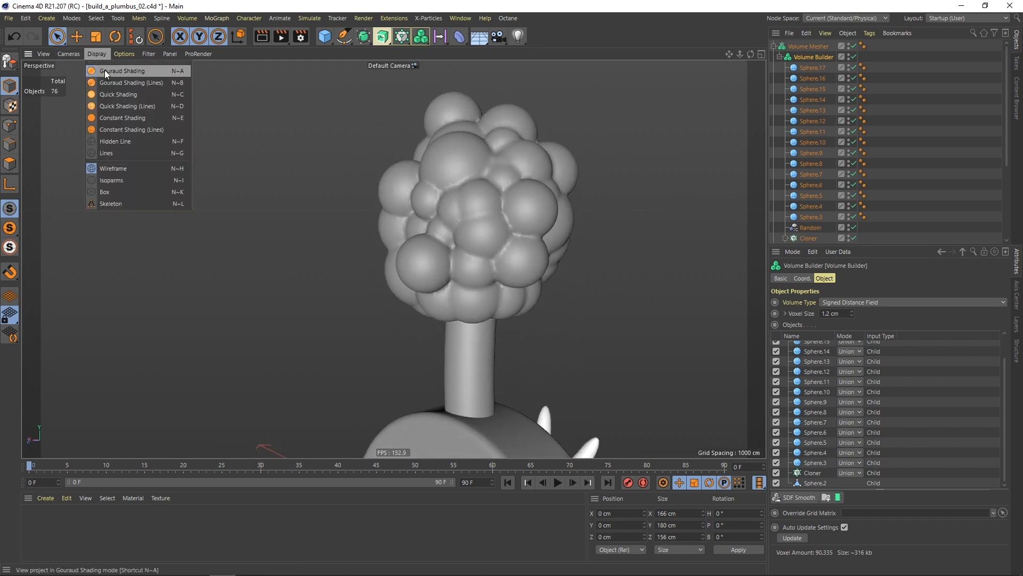
left_click(105, 79)
left_click_drag(513, 235, 469, 240, "alt")
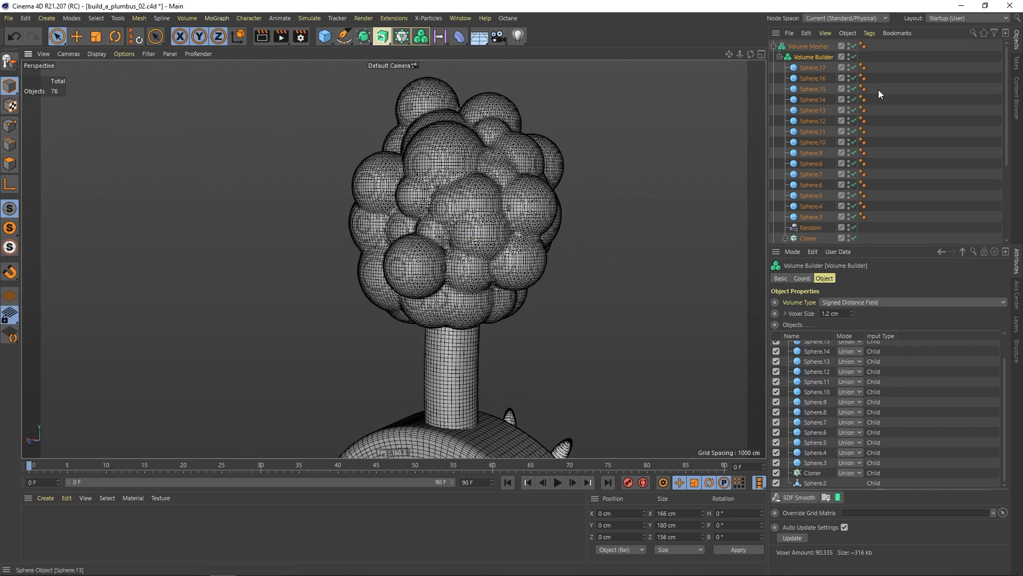
Step: Refine the head's mesh by setting the Volume Builder's voxel size to 0.7 cm
left_click(824, 48)
left_click(818, 57)
left_click(841, 316)
type("0.7")
key("Return")
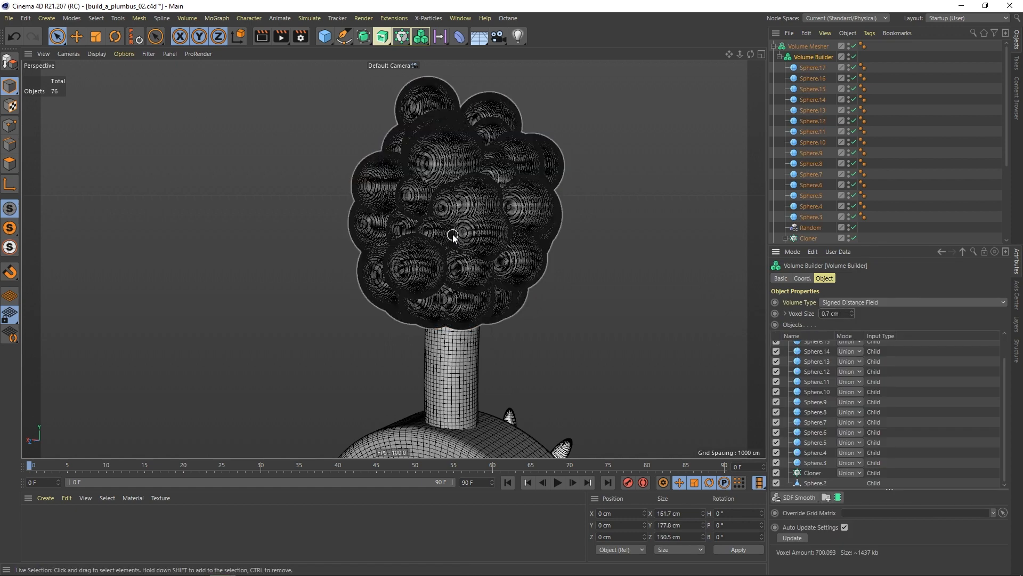
Step: Display the model with plain Gouraud Shading and examine the creases between the merged spheres up close
mouse_move(453, 235)
right_mouse_down("alt")
mouse_move(472, 226)
mouse_move(382, 235)
right_mouse_up("alt")
left_click(95, 55)
left_click(109, 67)
mouse_move(414, 242)
left_mouse_down("alt")
mouse_move(443, 239)
mouse_move(426, 229)
left_mouse_up("alt")
right_click_drag(426, 229, 551, 184, "alt")
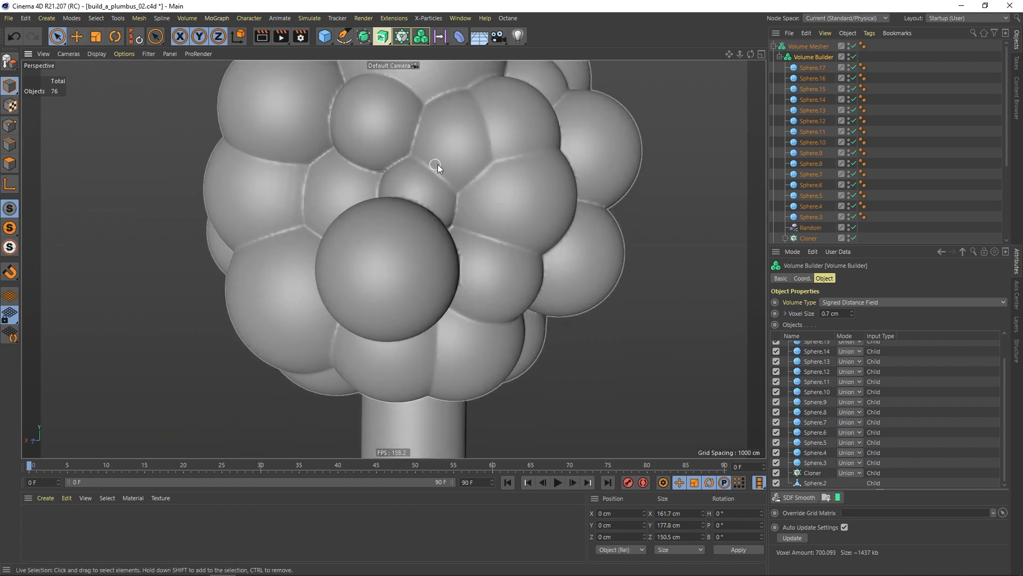
right_click_drag(437, 165, 400, 182, "alt")
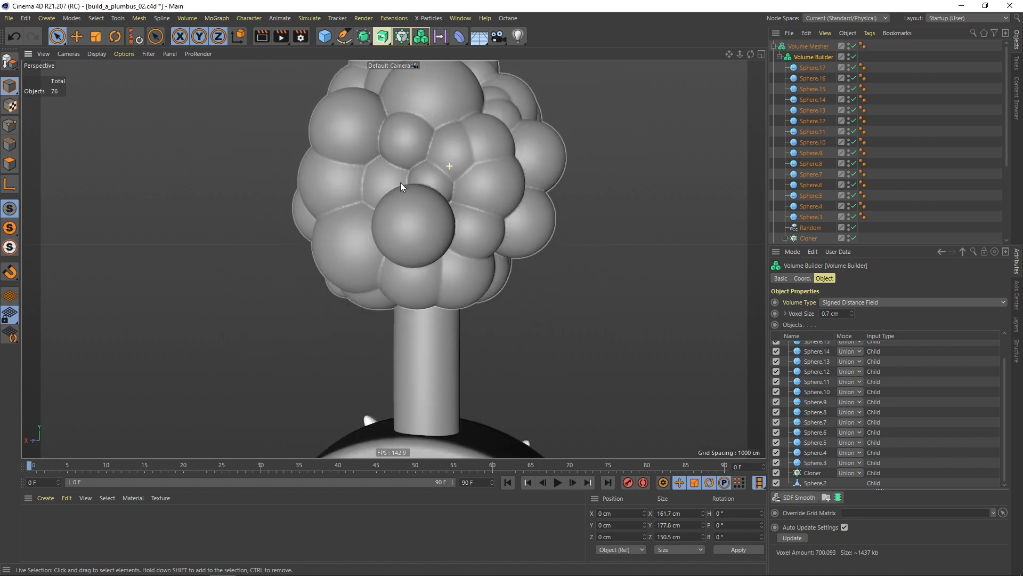
Step: Add an SDF Smooth filter to the Volume Builder and inspect the softened creases between the head's spheres
left_click(795, 498)
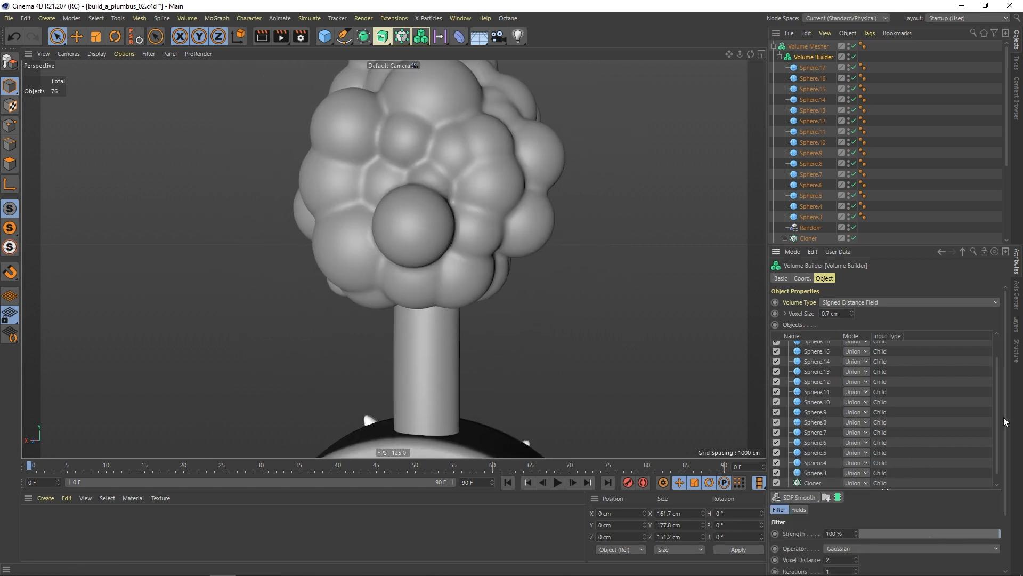
scroll(999, 401, "up", 2)
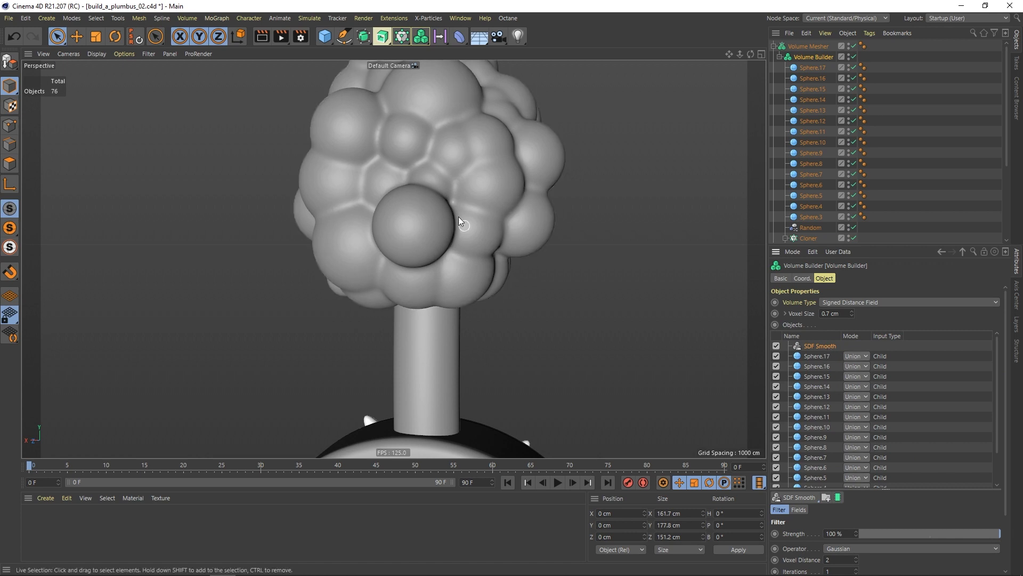
mouse_move(458, 217)
left_mouse_down("alt")
mouse_move(437, 211)
mouse_move(450, 209)
left_mouse_up("alt")
middle_click_drag(407, 167, 446, 214, "alt")
left_click_drag(447, 214, 462, 213, "alt")
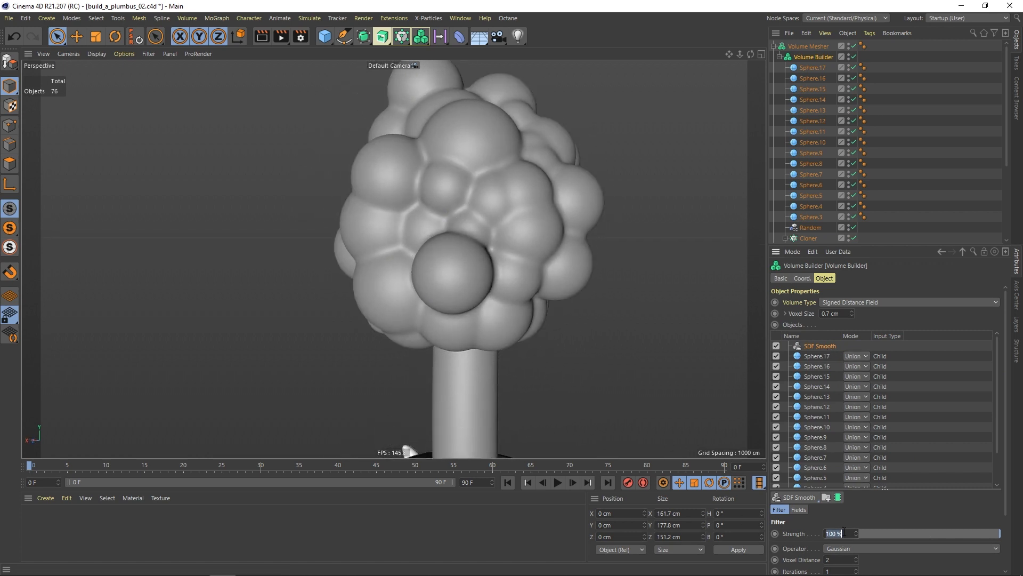
Step: Set the SDF Smooth strength to 70% and the Volume Builder's voxel size to 0.5 cm
type("70")
key("Return")
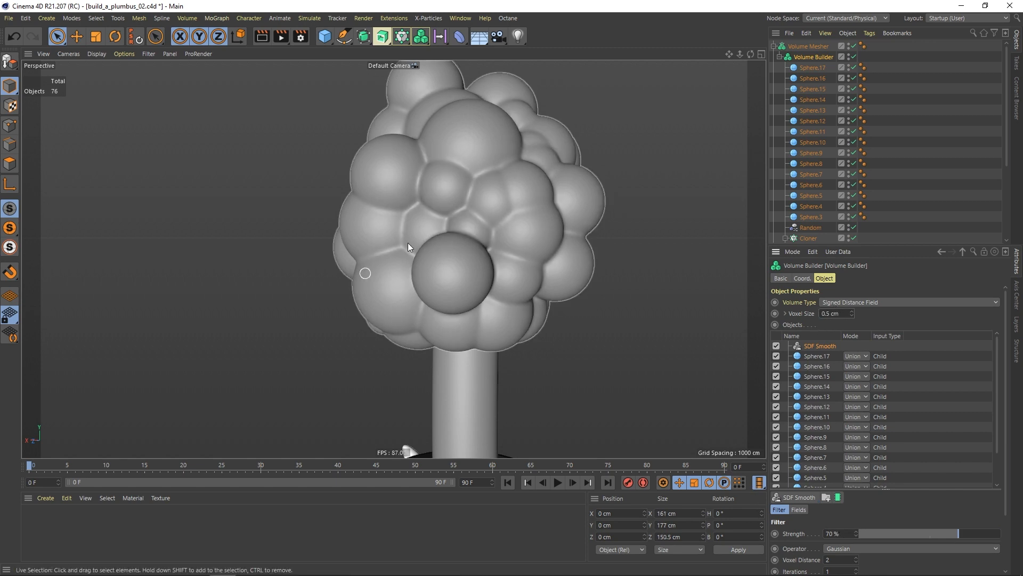
left_click(435, 218)
scroll(458, 220, "down", 6)
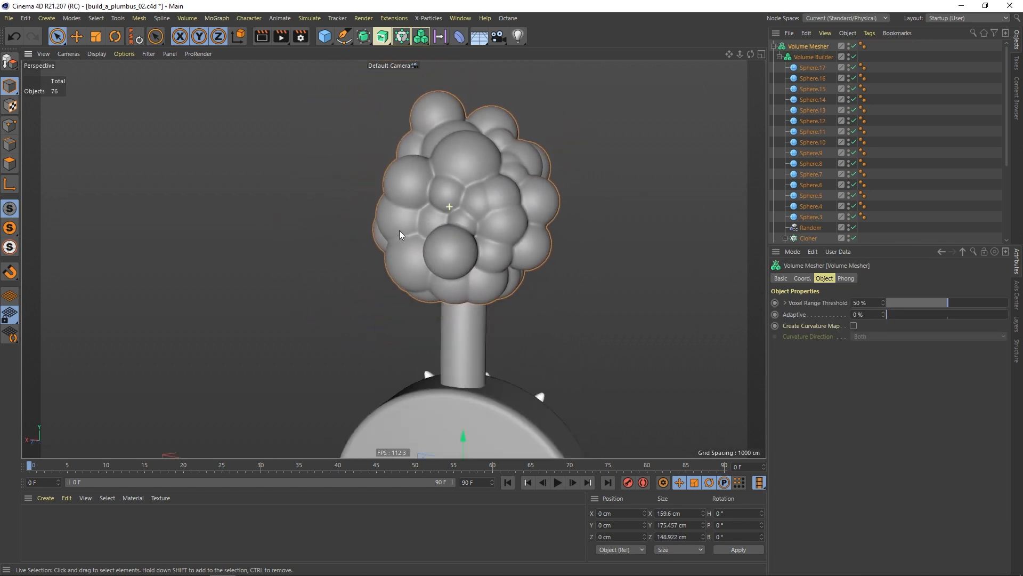
left_click_drag(404, 224, 462, 206, "alt")
scroll(460, 208, "up", 1)
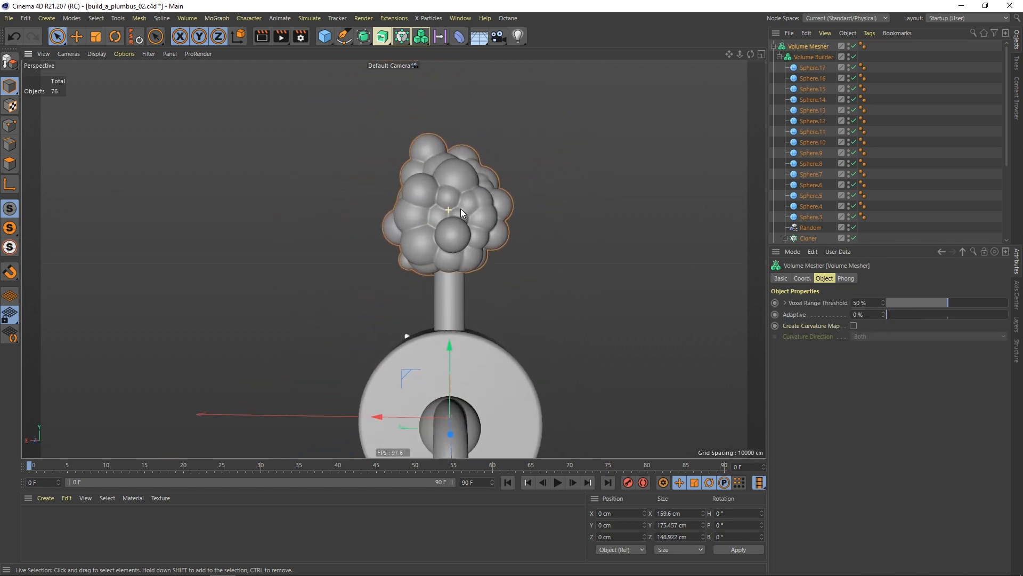
Step: Convert the head's Volume Mesher hierarchy into a single editable polygon object
left_click(774, 46)
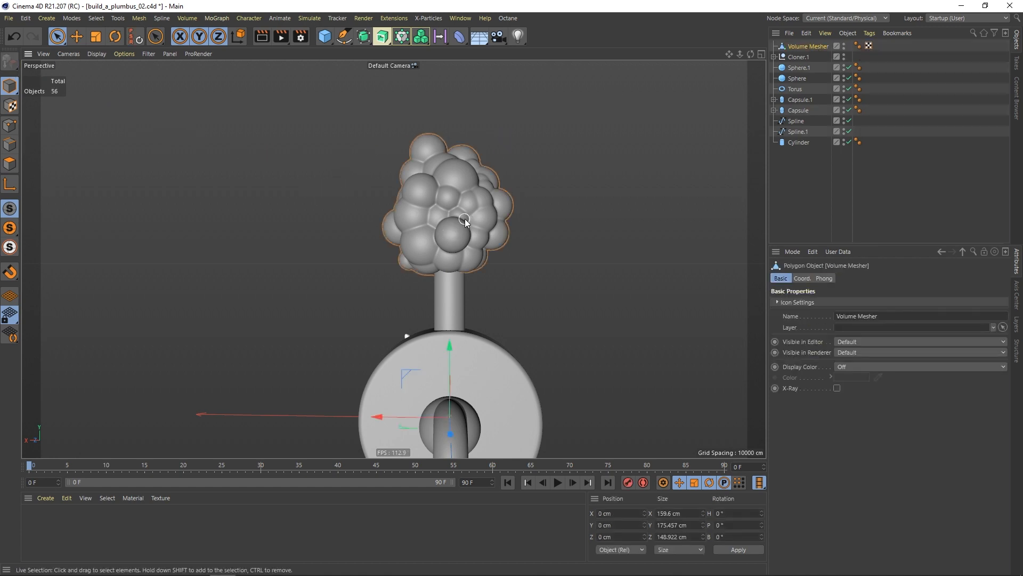
right_click_drag(465, 218, 545, 192, "alt")
left_click_drag(463, 170, 421, 206, "alt")
right_click_drag(468, 196, 411, 219, "alt")
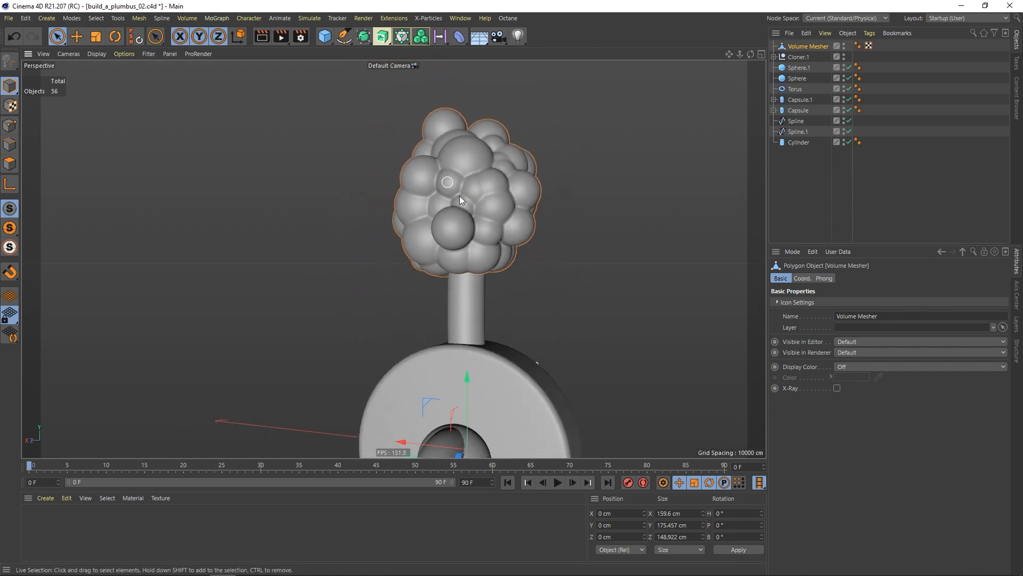
right_click_drag(465, 200, 465, 200, "alt")
Step: Inspect the head's polygon density with Gouraud Shading (Lines), return to plain Gouraud Shading and examine the surface from several sides
key("n")
key("b")
left_click_drag(465, 200, 424, 212, "alt")
right_click_drag(424, 212, 522, 209, "alt")
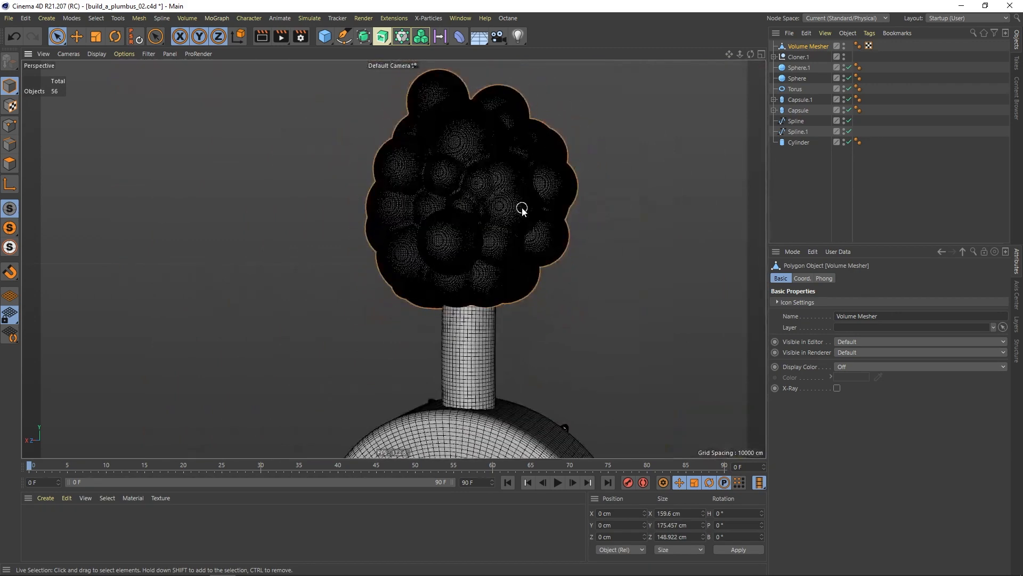
key("n")
key("a")
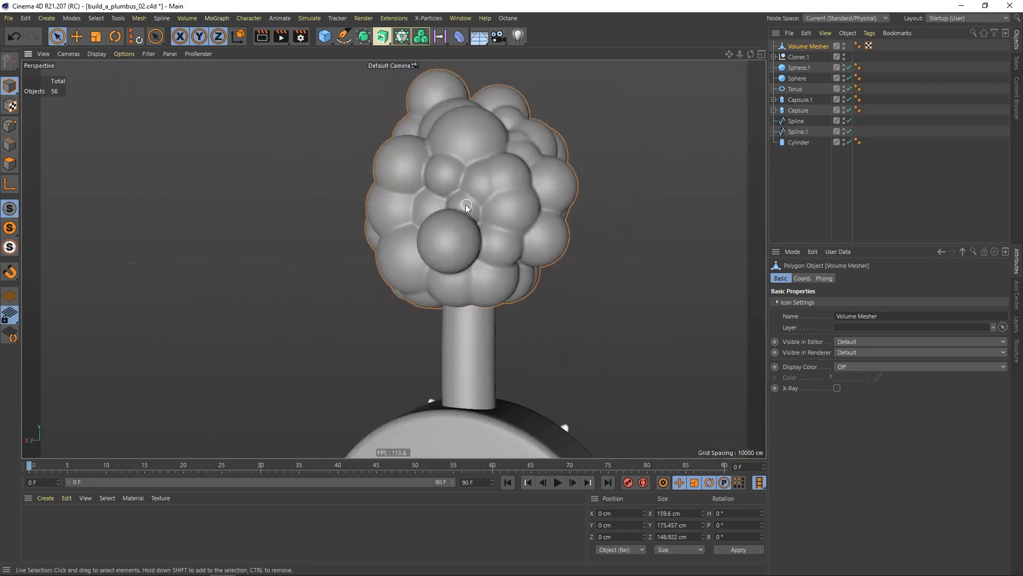
left_click_drag(466, 206, 415, 229, "alt")
right_click_drag(416, 230, 434, 272, "alt")
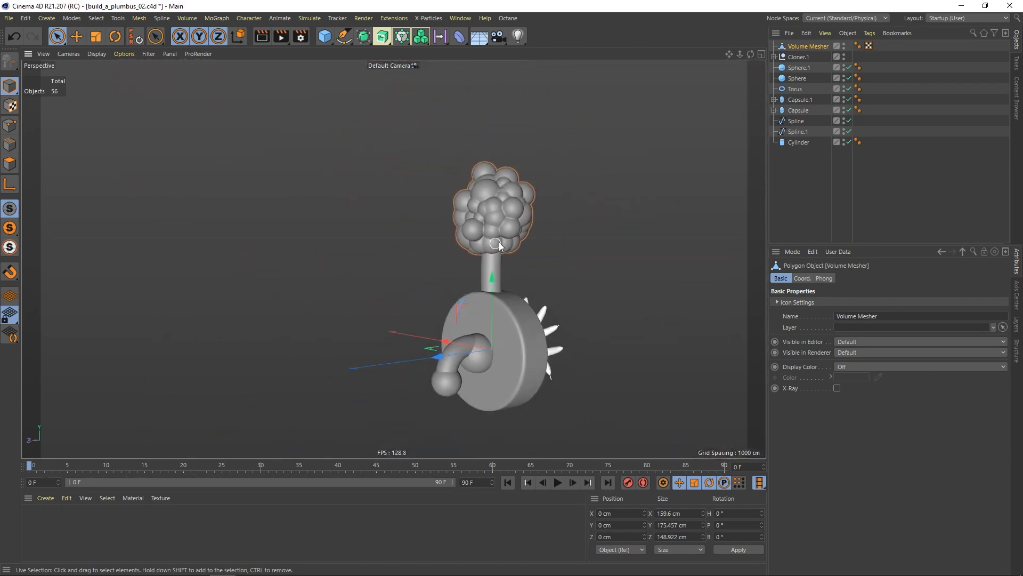
left_click_drag(498, 245, 564, 212, "alt")
right_click_drag(564, 213, 403, 222, "alt")
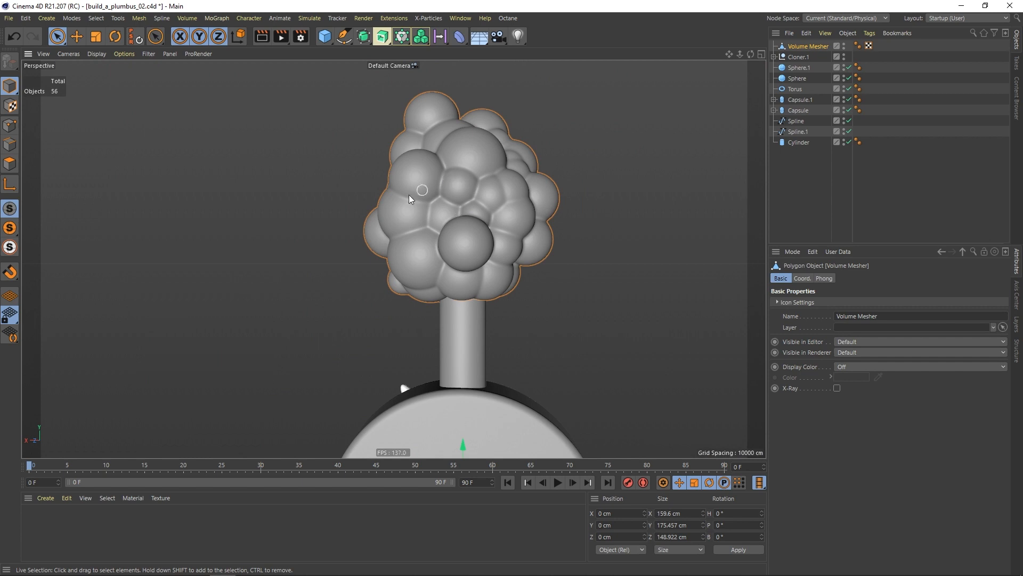
left_click_drag(434, 207, 460, 190, "alt")
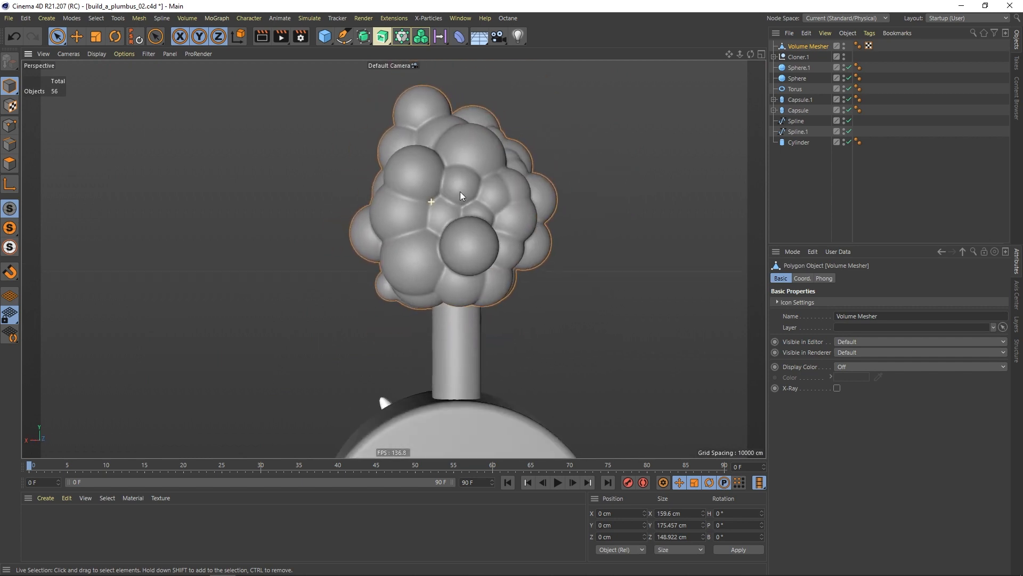
right_click_drag(462, 190, 479, 180, "alt")
middle_click_drag(480, 181, 471, 198, "alt")
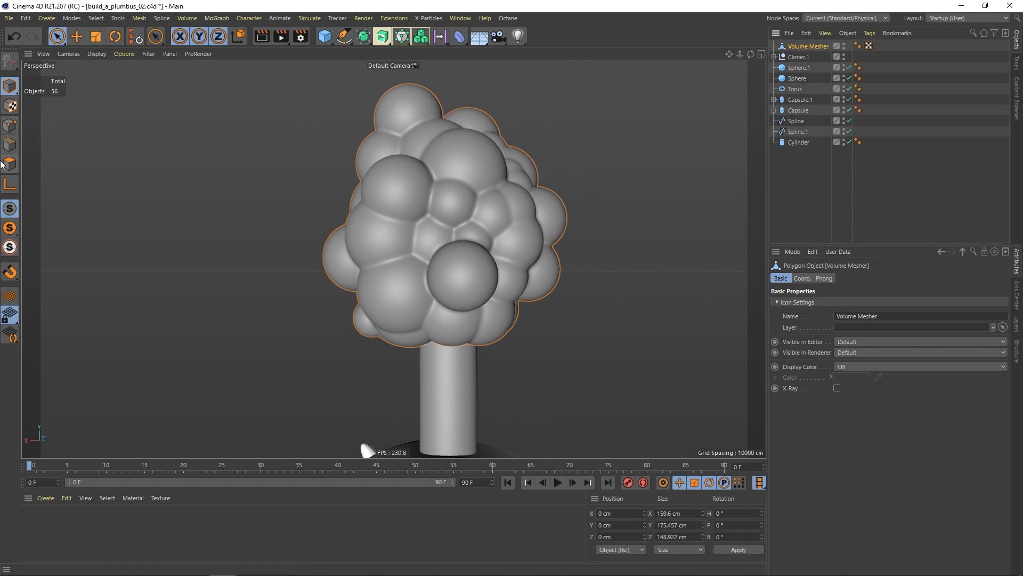
Step: Remesh the head with Quad Remesher 1.1 using a target quad count of 50000 and 50% adaptive size
left_click(18, 166)
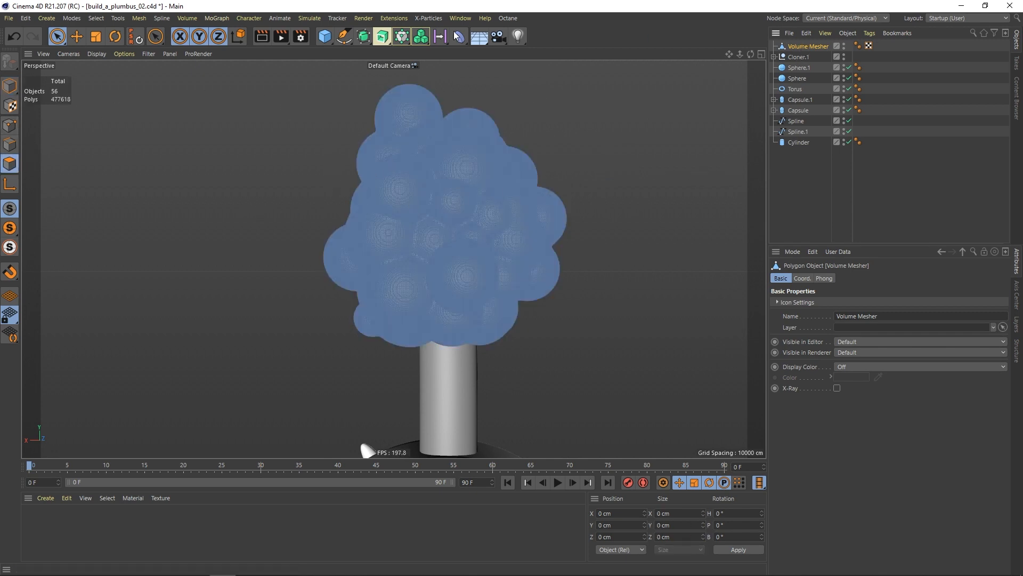
left_click(398, 19)
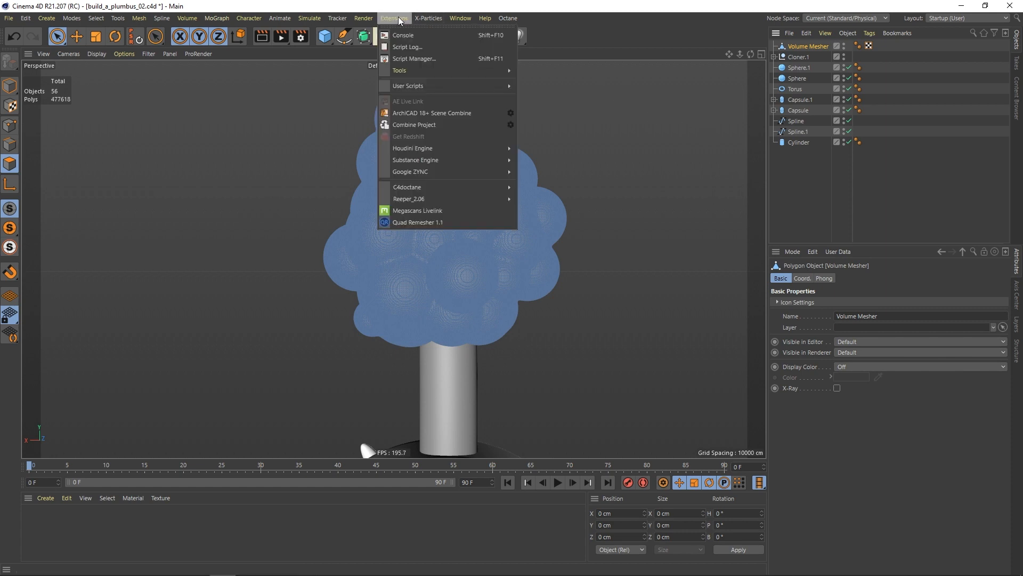
left_click(422, 224)
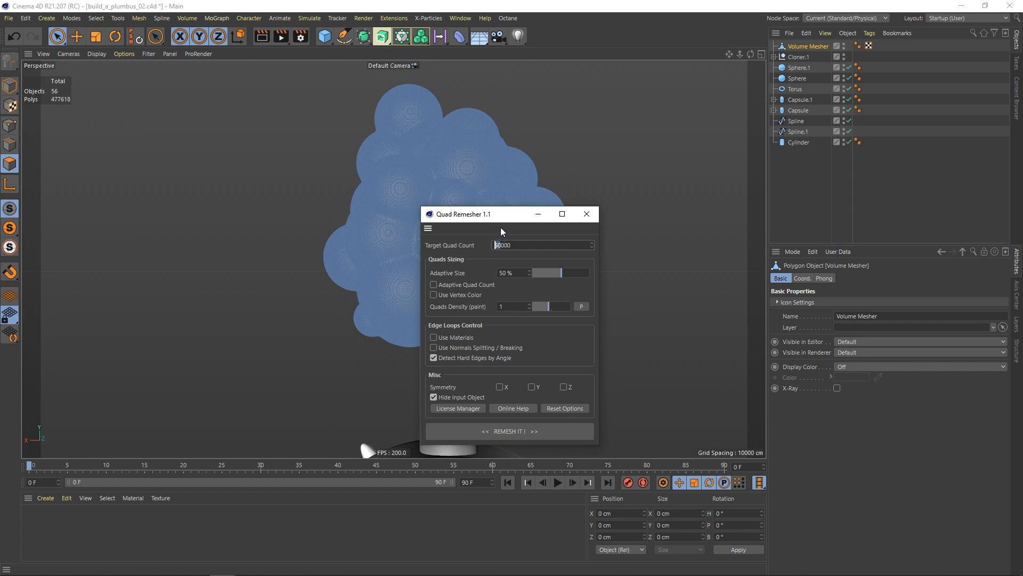
left_click_drag(501, 217, 325, 135)
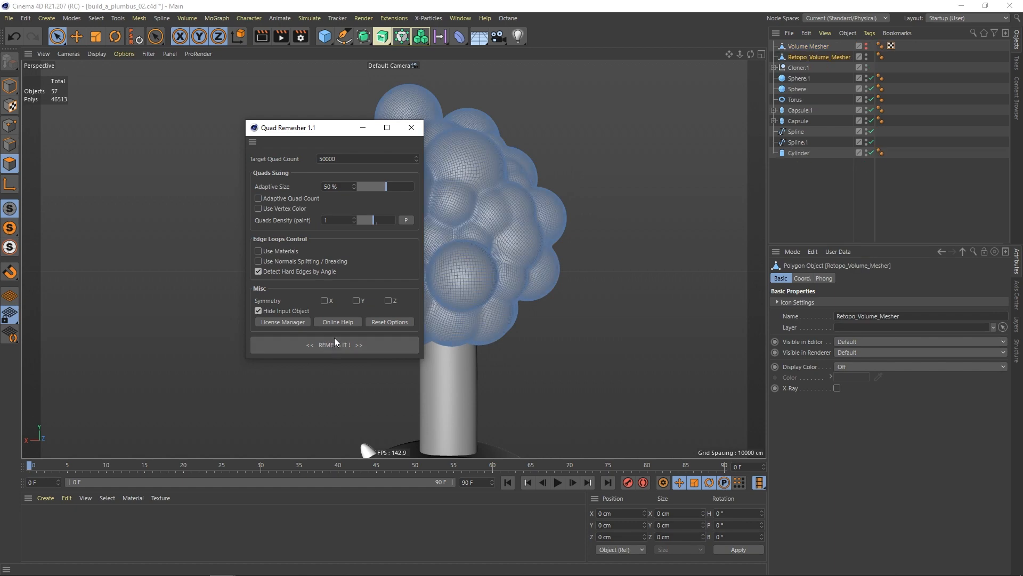
left_click_drag(359, 127, 341, 130)
left_click(395, 131)
Step: Examine the quad flow and smooth shading of the remeshed head up close
scroll(464, 207, "up", 8)
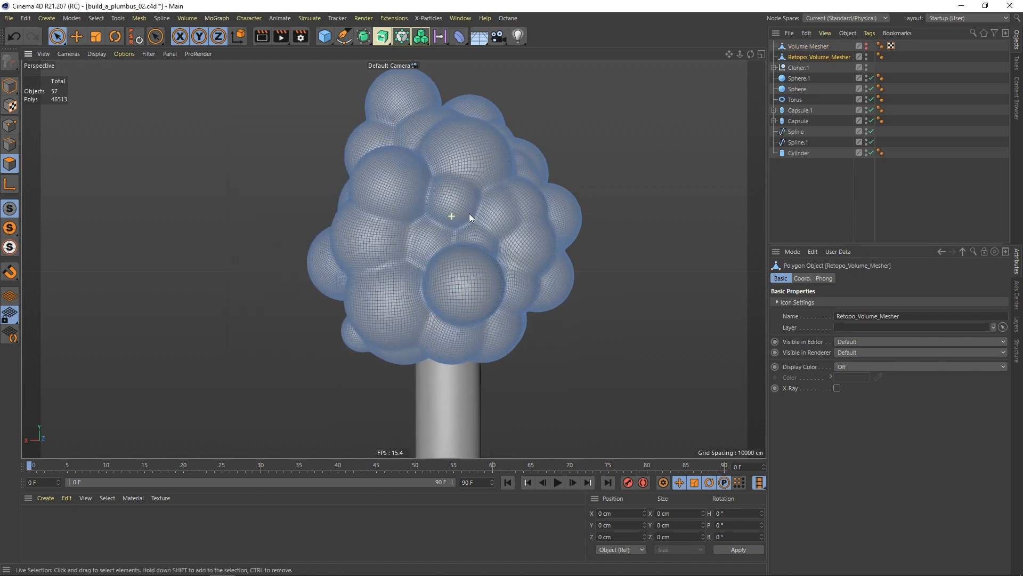
mouse_move(464, 213)
left_mouse_down("alt")
mouse_move(433, 213)
mouse_move(458, 195)
left_mouse_up("alt")
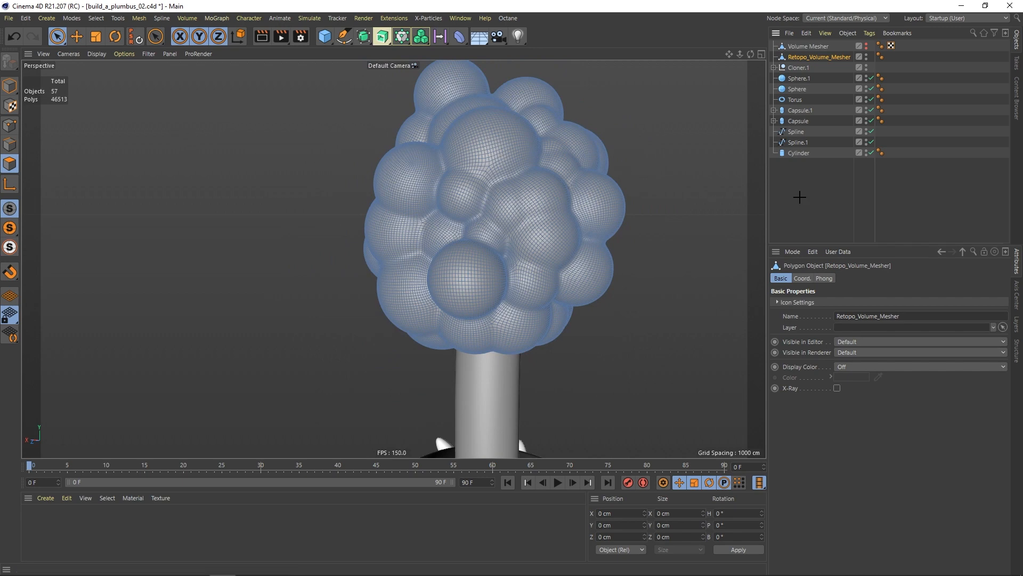
left_click(322, 137)
scroll(453, 223, "down", 6)
scroll(465, 229, "up", 5)
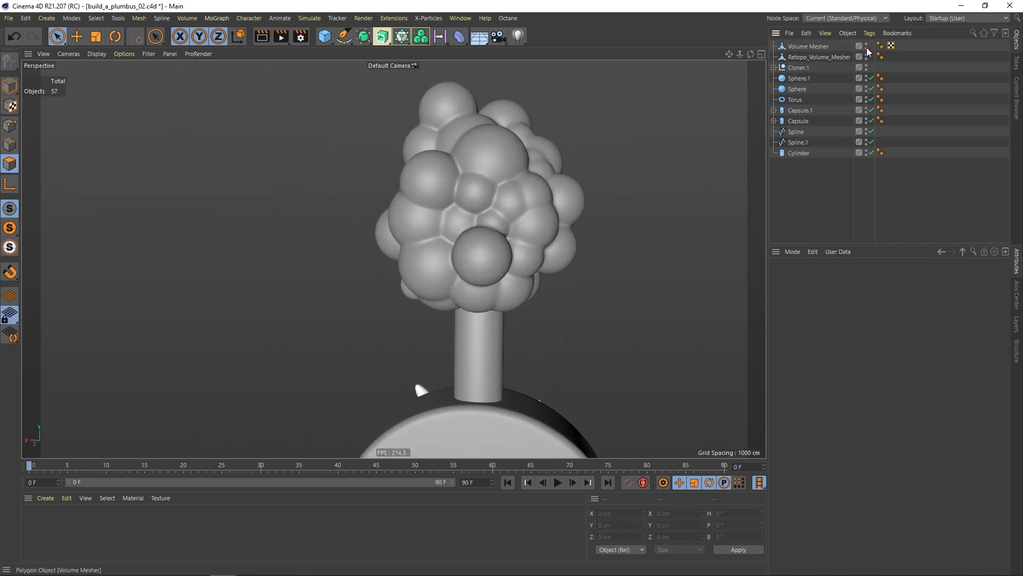
Step: Show the original Volume Mesher head and move it about 118 cm along X, beside the remeshed version
left_click(811, 46)
left_click_drag(58, 40, 85, 51)
left_click(10, 84)
scroll(341, 219, "down", 3)
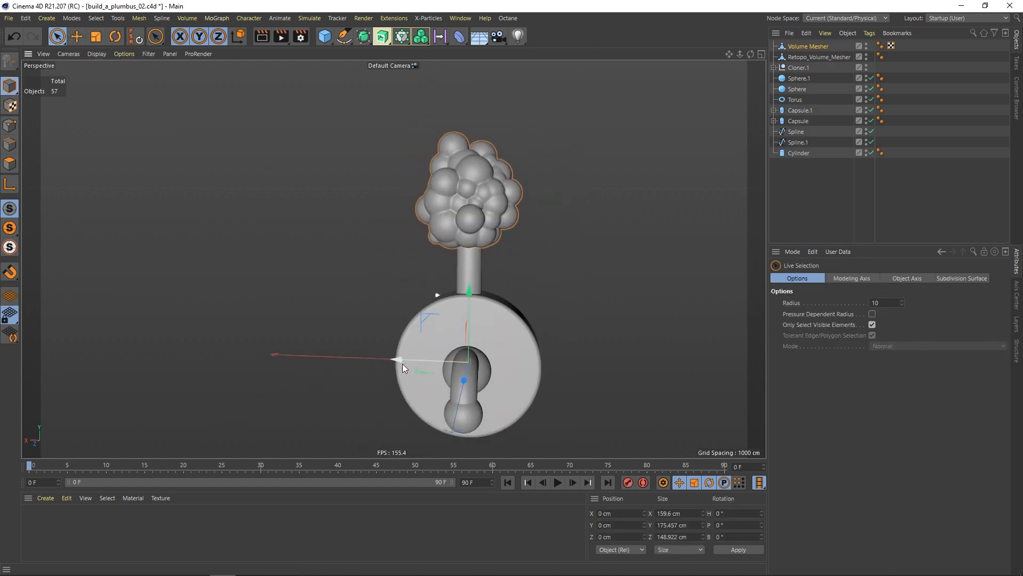
left_click_drag(402, 364, 329, 372)
scroll(439, 209, "up", 3)
Step: Compare the mesh density of the original and remeshed heads up close in Gouraud Shading (Lines)
key("n")
key("b")
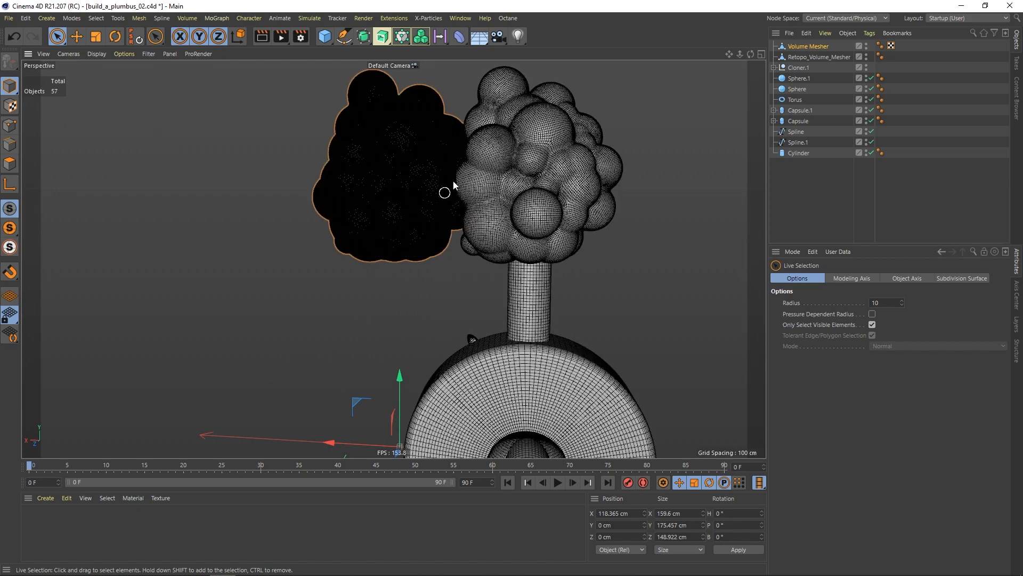
scroll(475, 181, "up", 3)
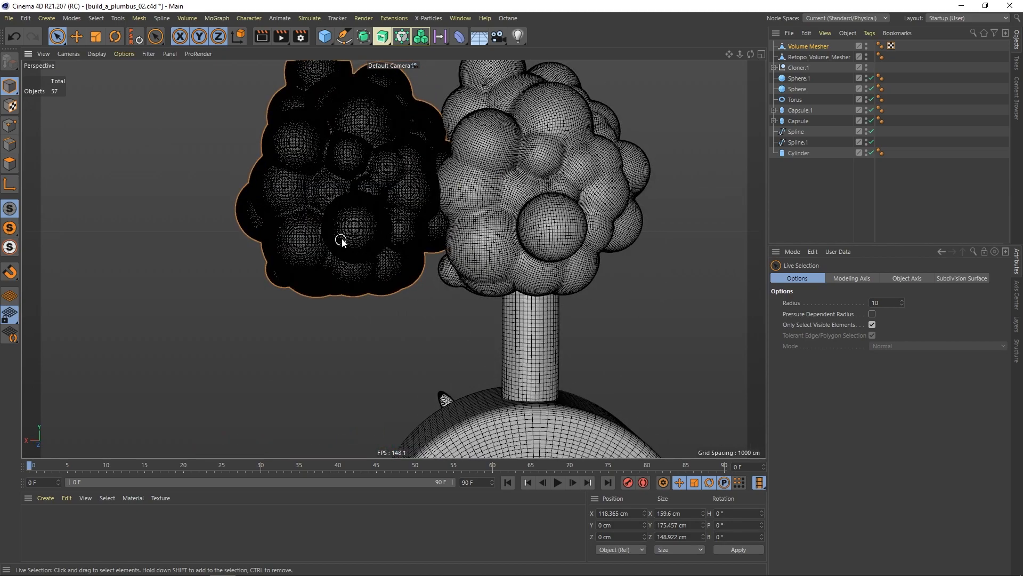
scroll(502, 159, "up", 5)
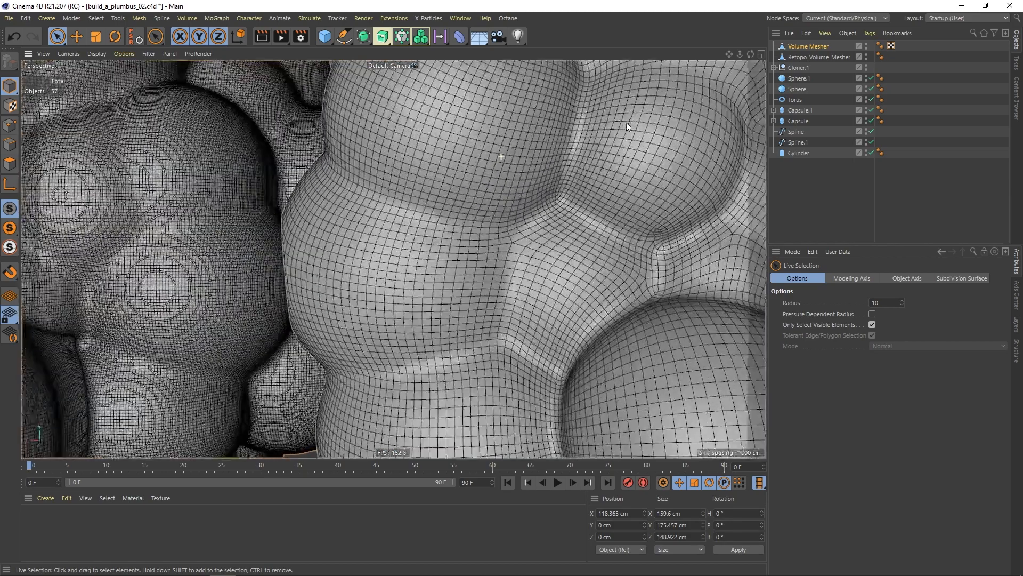
left_click_drag(427, 152, 507, 176, "alt")
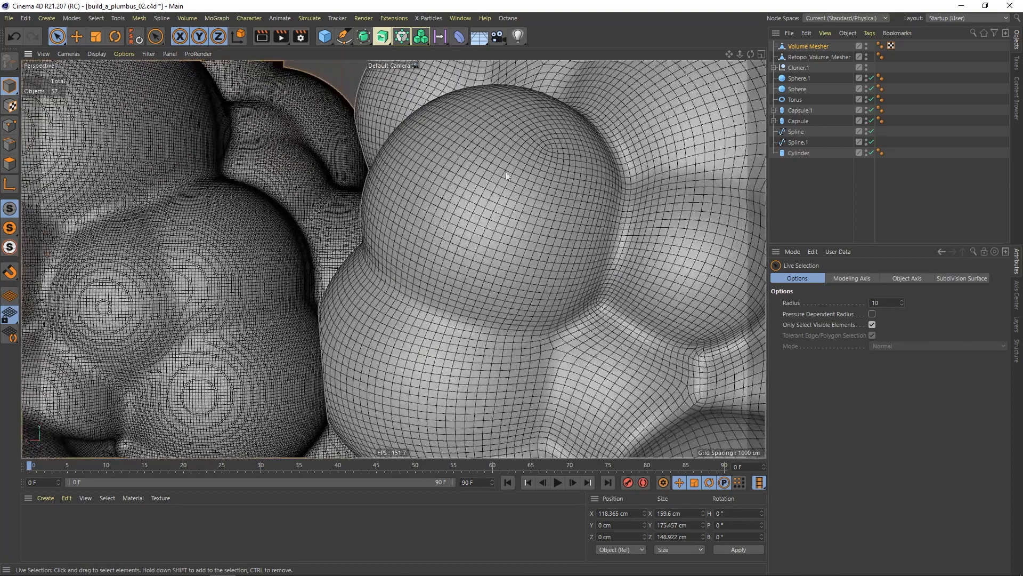
scroll(392, 233, "down", 10)
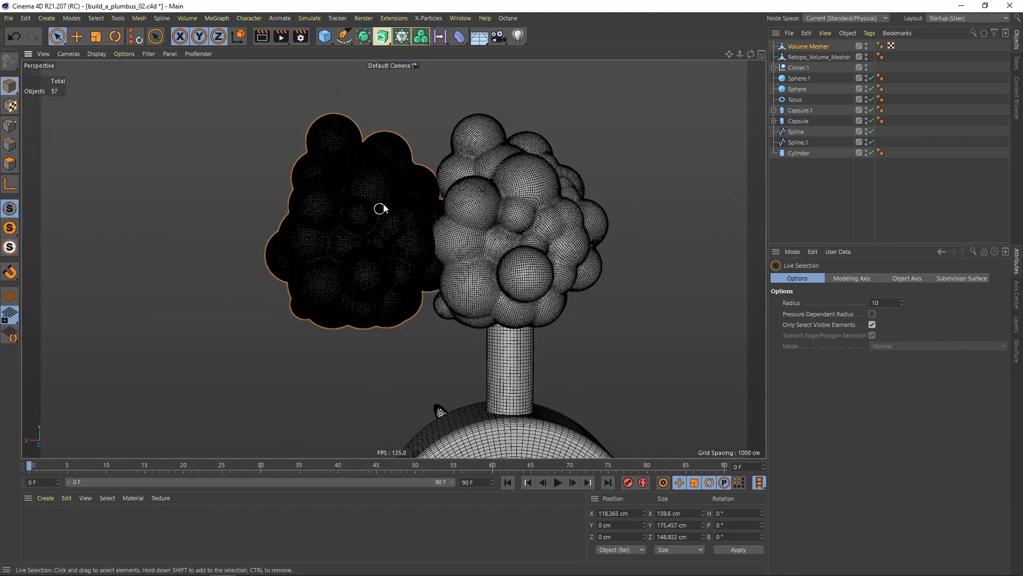
Step: Undo the original head's move, hide that mesh again and return to plain Gouraud Shading
left_click(15, 37)
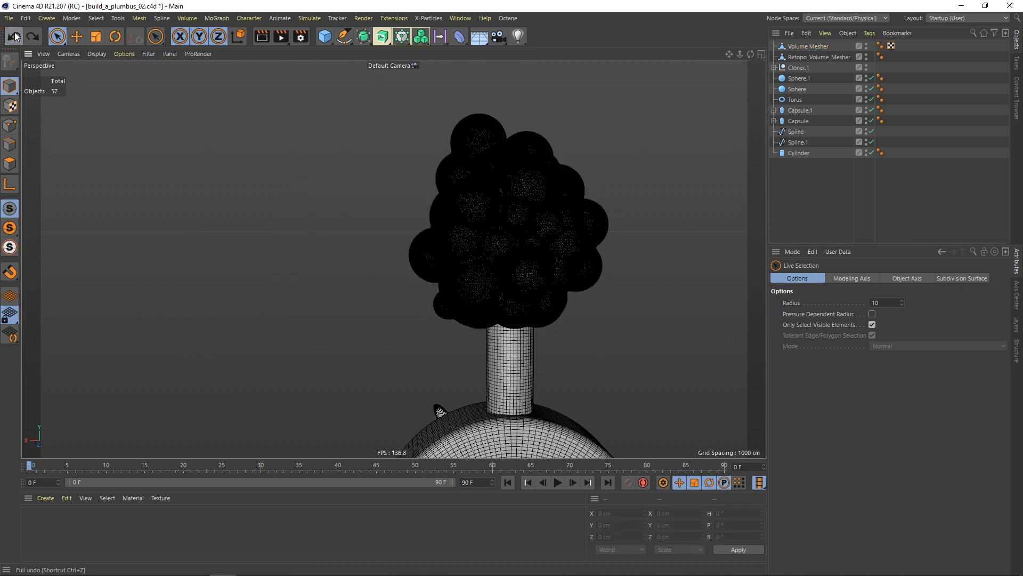
left_click(867, 46)
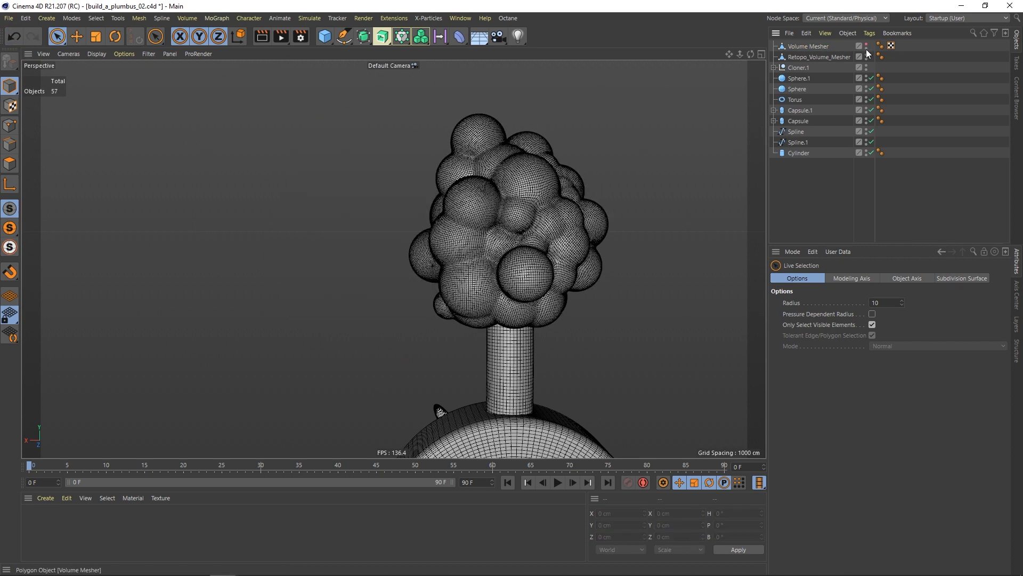
scroll(472, 283, "down", 2)
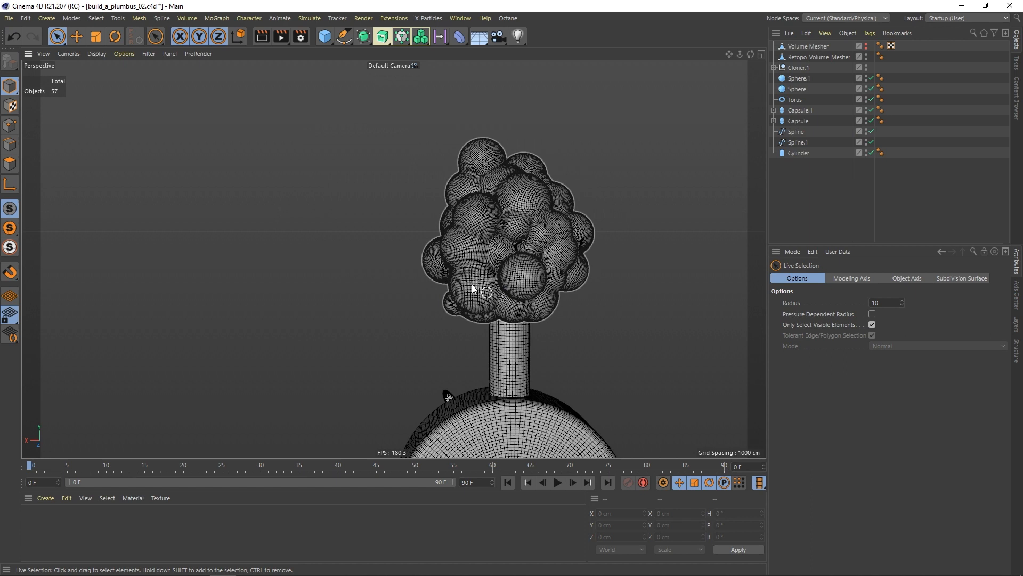
left_click(97, 54)
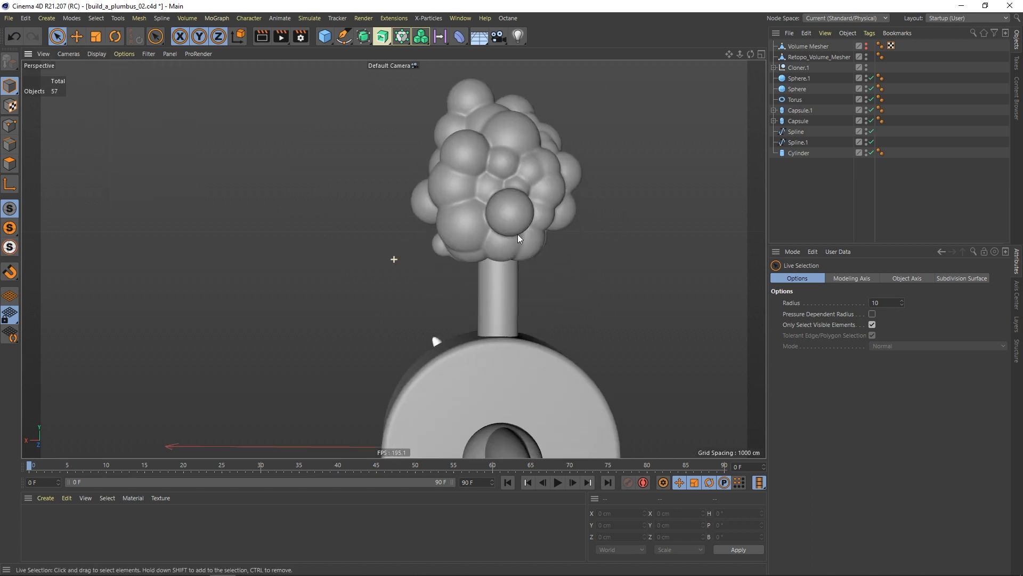
Step: Select the body's sphere, capsule and cylinder parts in the model, including the curved arm and its ball end
left_click_drag(393, 258, 474, 381, "alt")
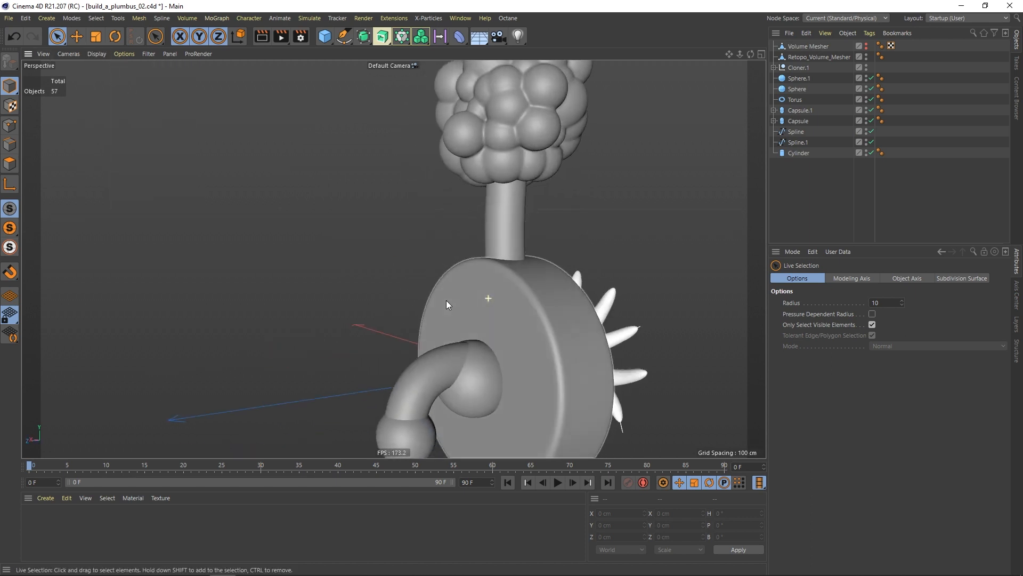
left_click(474, 381)
left_click(370, 255)
left_click_drag(370, 255, 479, 153, "alt")
left_click(479, 153)
left_click(444, 242, "shift")
left_click(429, 293, "shift")
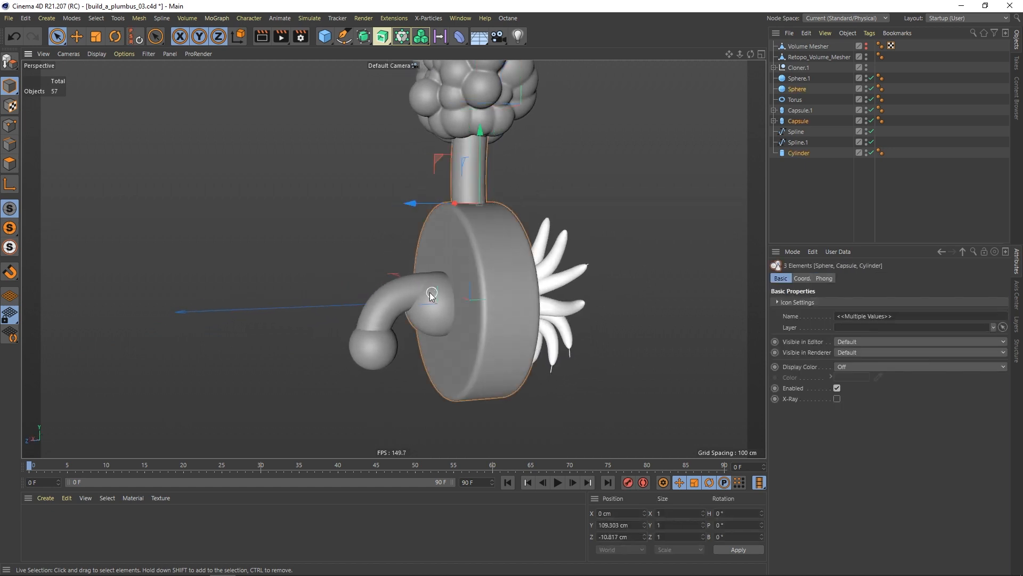
left_click(374, 339, "shift")
left_click(373, 339, "shift")
left_click_drag(384, 320, 272, 181, "alt")
left_click(18, 33)
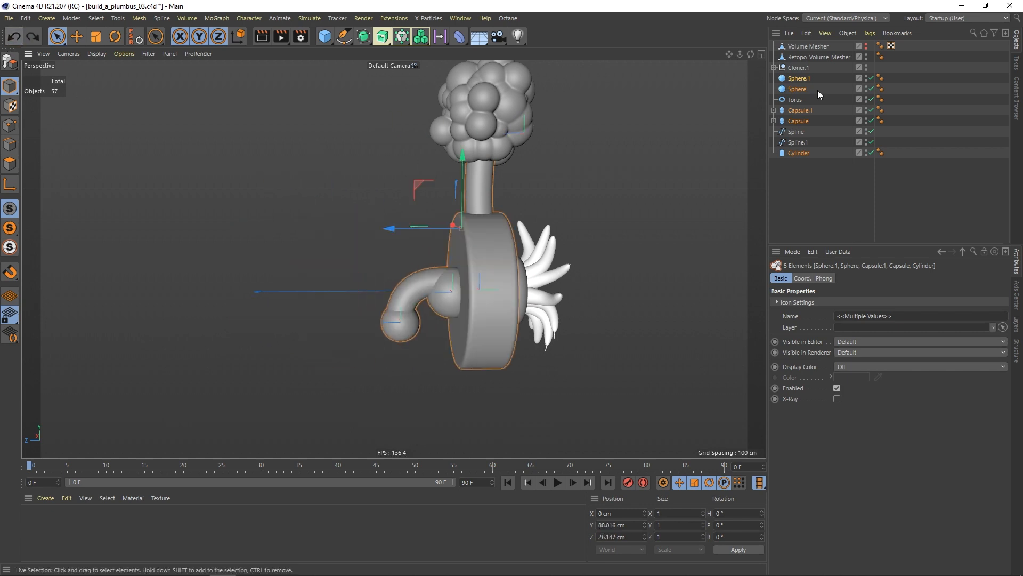
Step: Select all body primitives and splines from Sphere.1 to Cylinder and group them under one null
left_click_drag(793, 190, 830, 75)
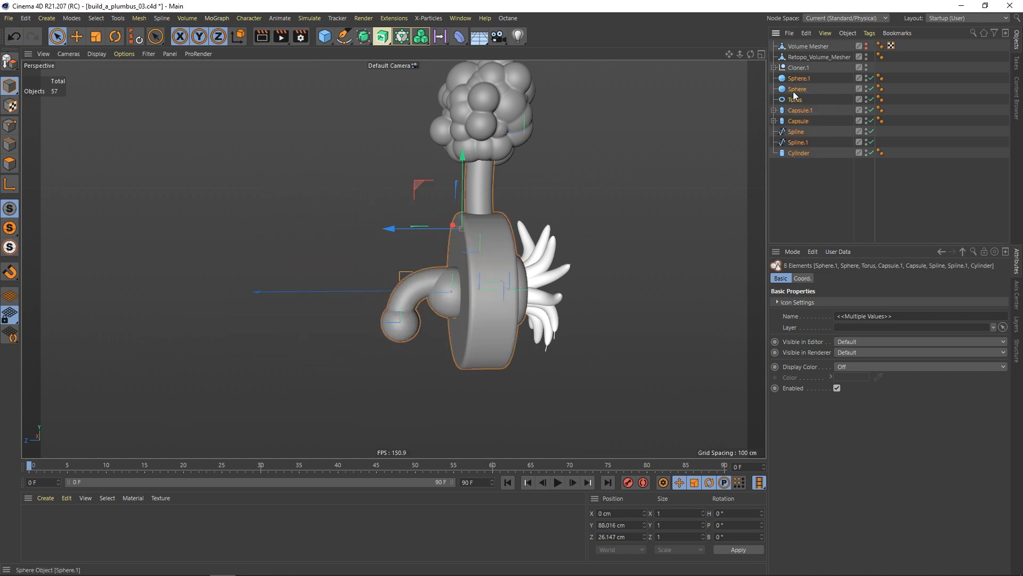
left_click_drag(421, 186, 322, 193)
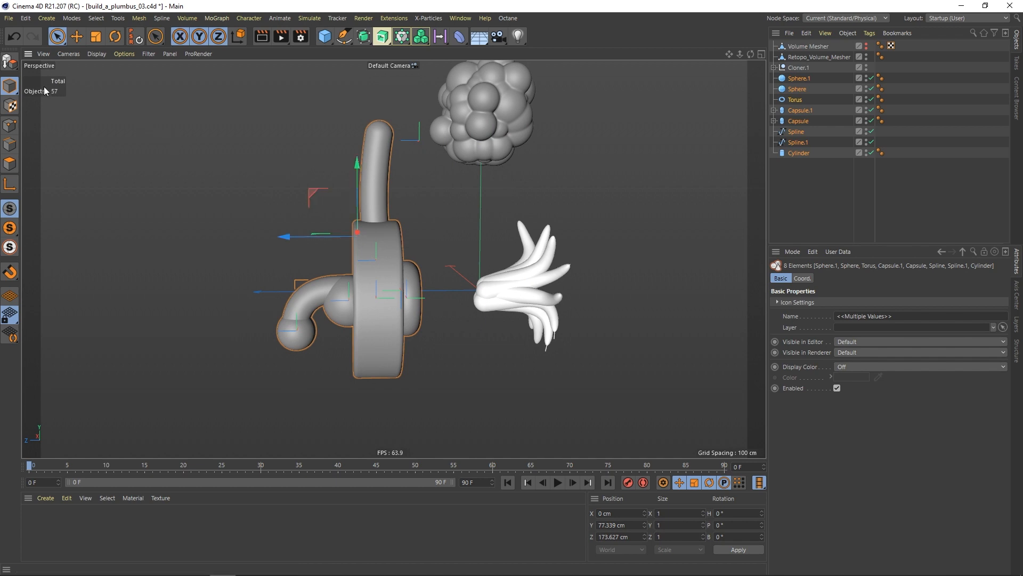
left_click(15, 37)
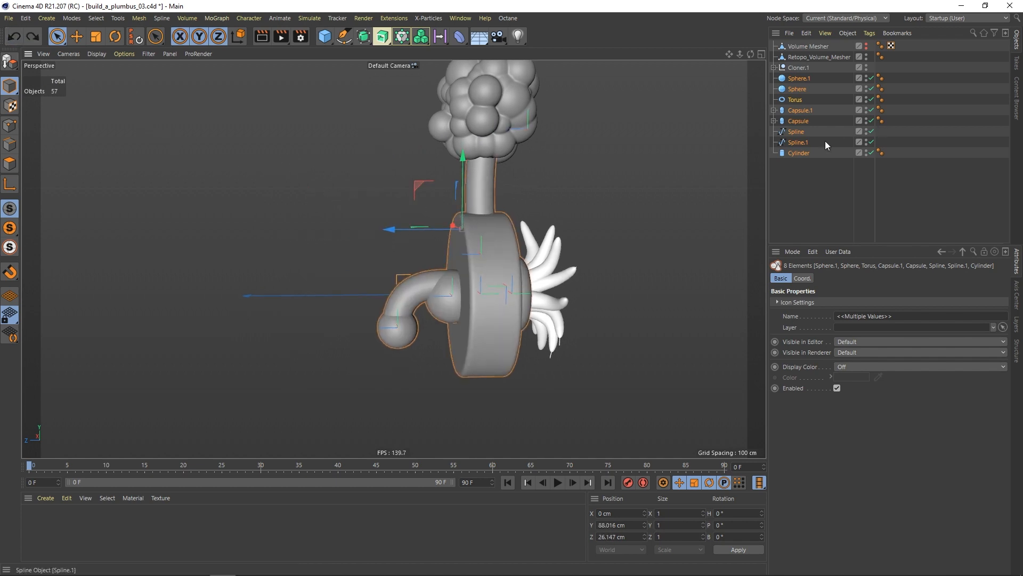
key("alt+g")
left_click(628, 73)
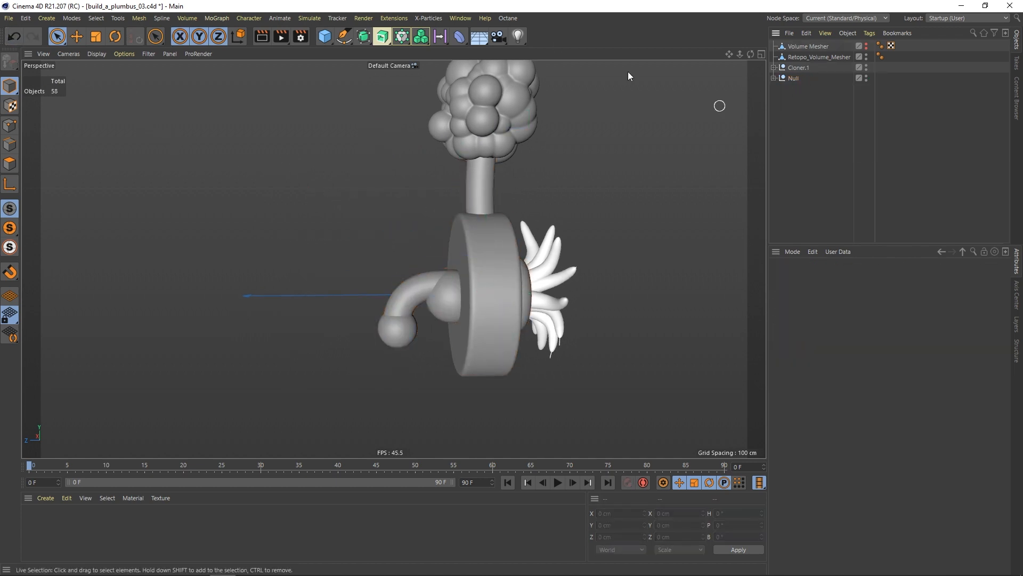
Step: Add a Volume Mesher and a Volume Builder, nesting the builder inside the mesher
left_click(419, 39)
left_click(462, 69)
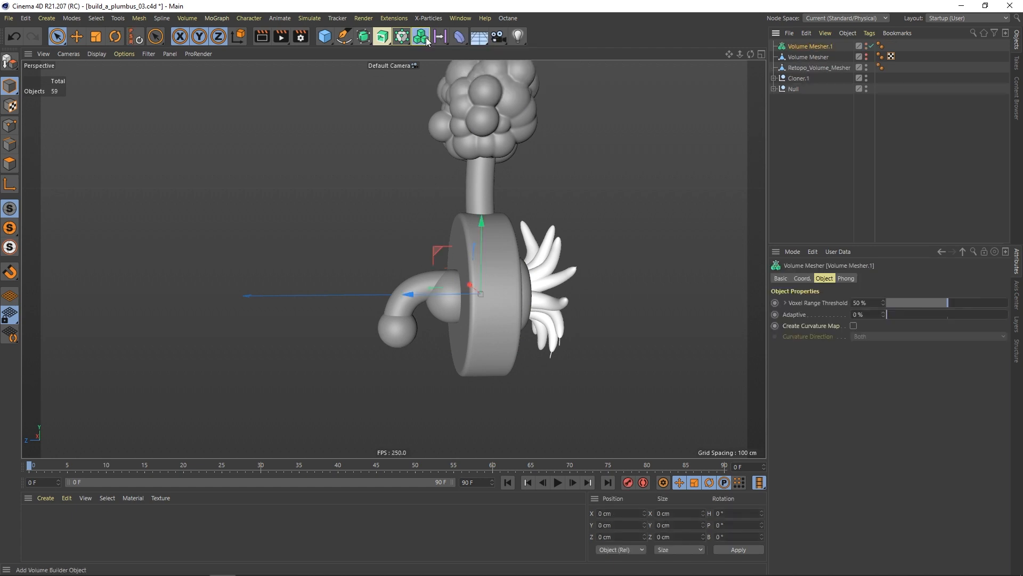
left_click(420, 36)
left_click(454, 51)
left_click_drag(803, 56, 803, 56)
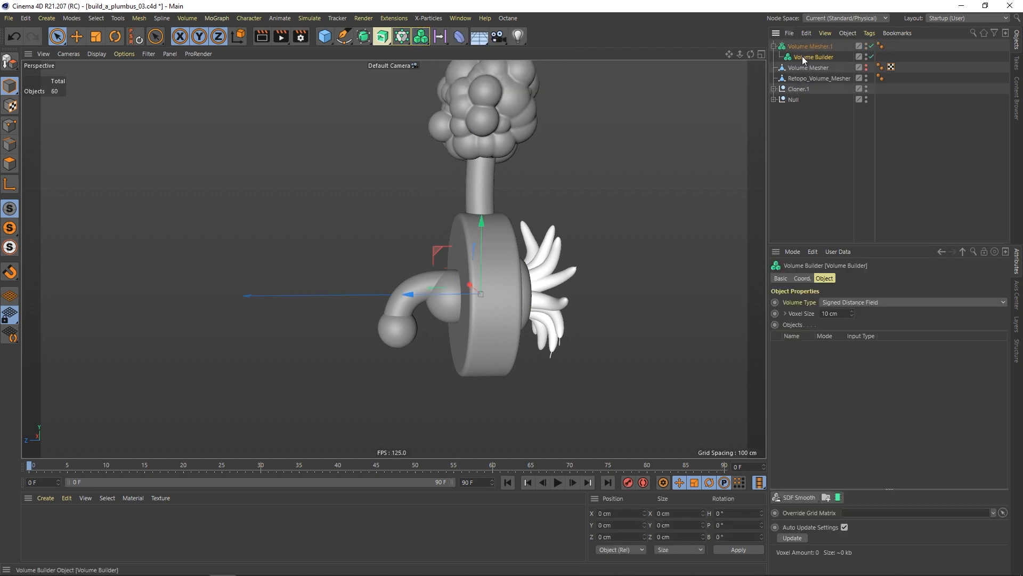
Step: Move all body parts from the null into the Volume Builder and delete the empty null
left_click(773, 99)
left_click(804, 110)
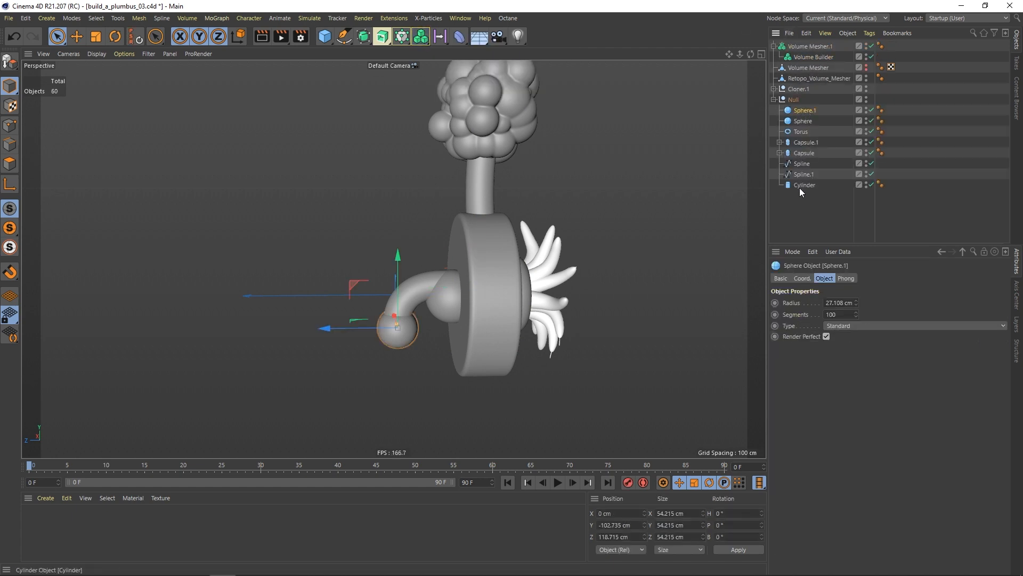
left_click(799, 185, "shift")
left_click_drag(803, 114, 816, 57)
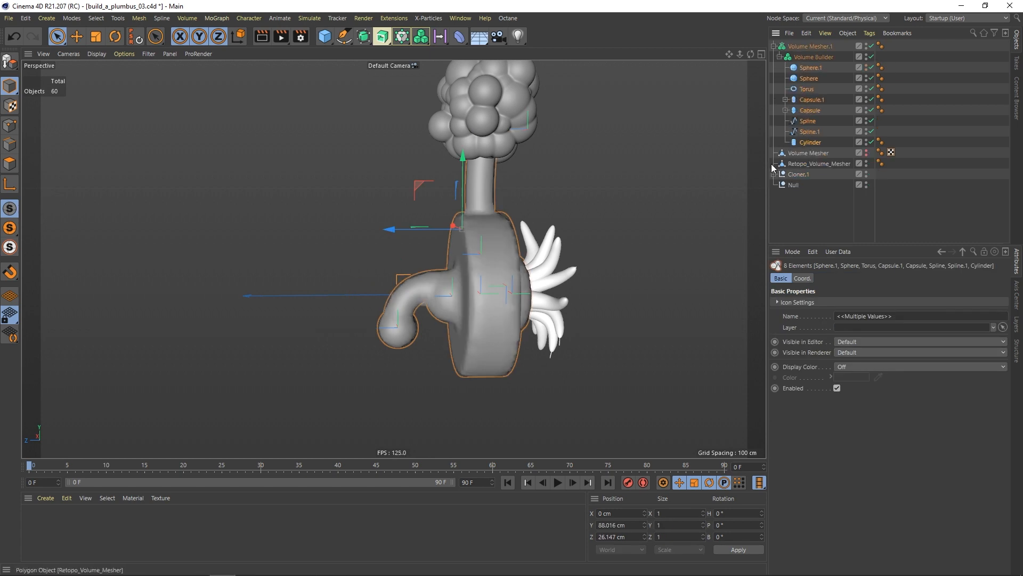
left_click(790, 185)
key("Delete")
Step: Set the body Volume Builder's voxel size to 2 cm
left_click(806, 59)
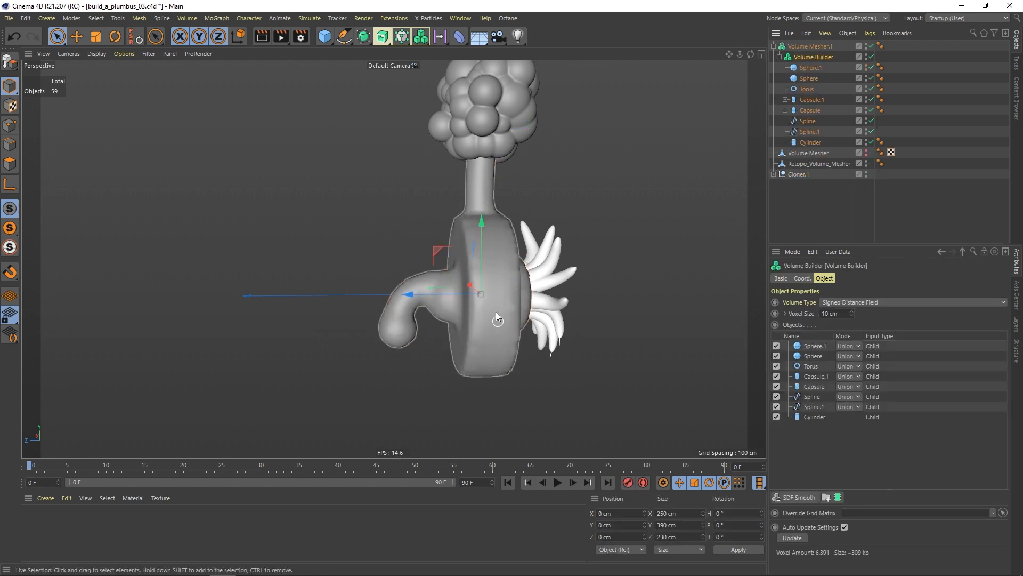
left_click_drag(496, 311, 465, 274, "alt")
key("Return")
scroll(424, 272, "up", 1)
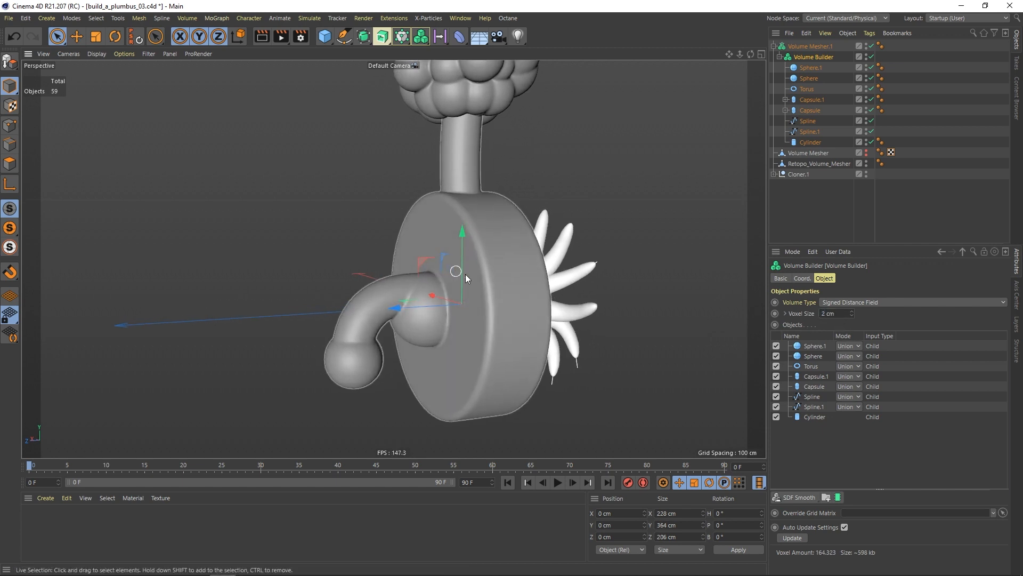
Step: Add an SDF Smooth filter to the body's Volume Builder and set the voxel size to 1 cm
left_click(803, 497)
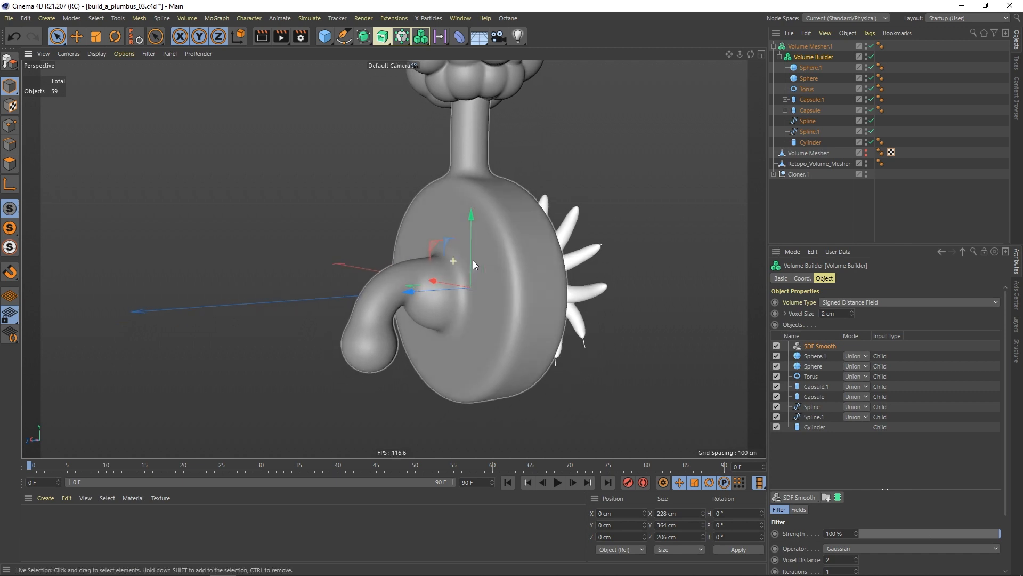
left_click_drag(474, 265, 462, 286, "alt")
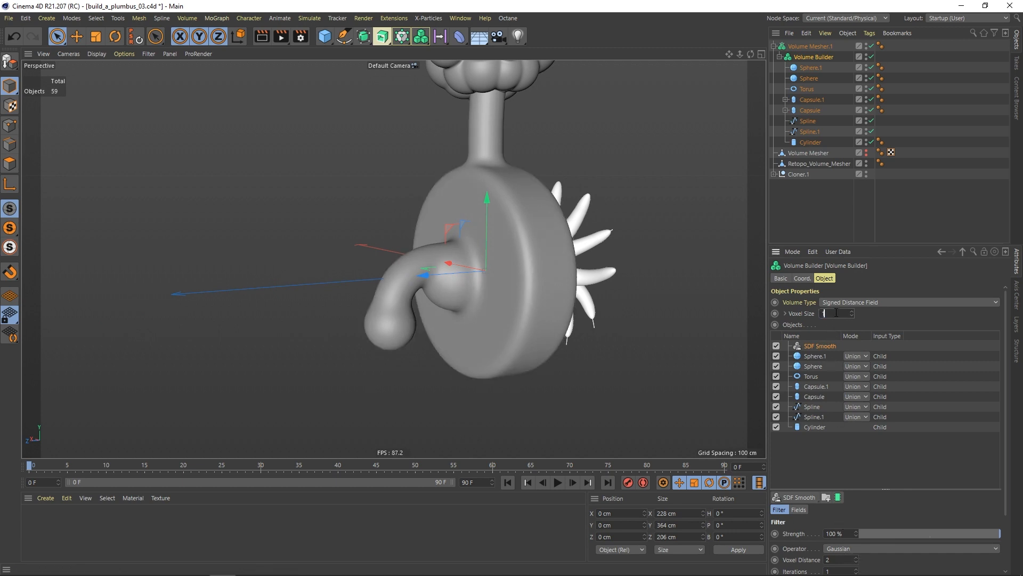
key("Return")
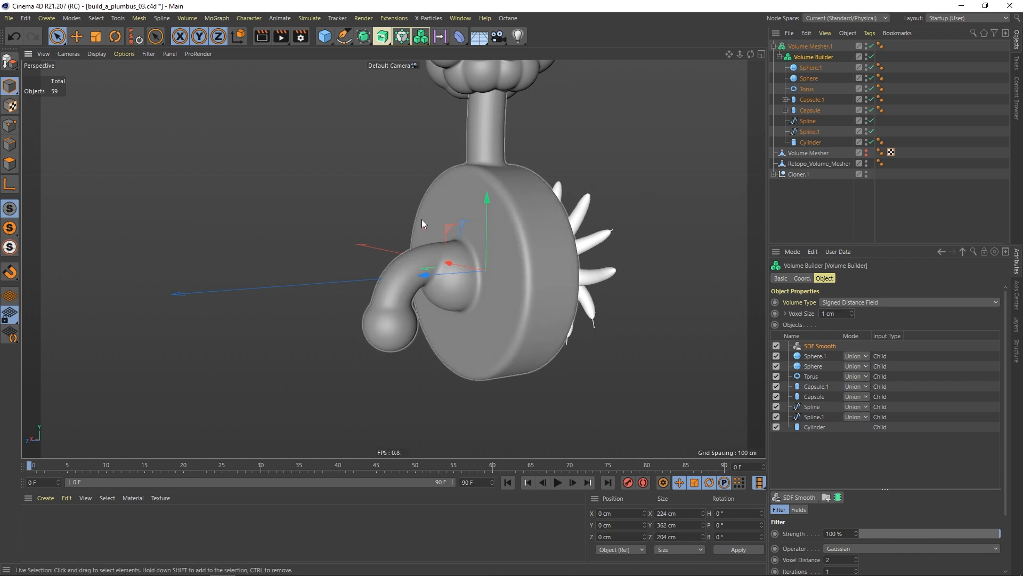
Step: Convert the body's Volume Mesher hierarchy into a single polygon object and rename it body
left_click(14, 36)
left_click(786, 46)
left_click(774, 46)
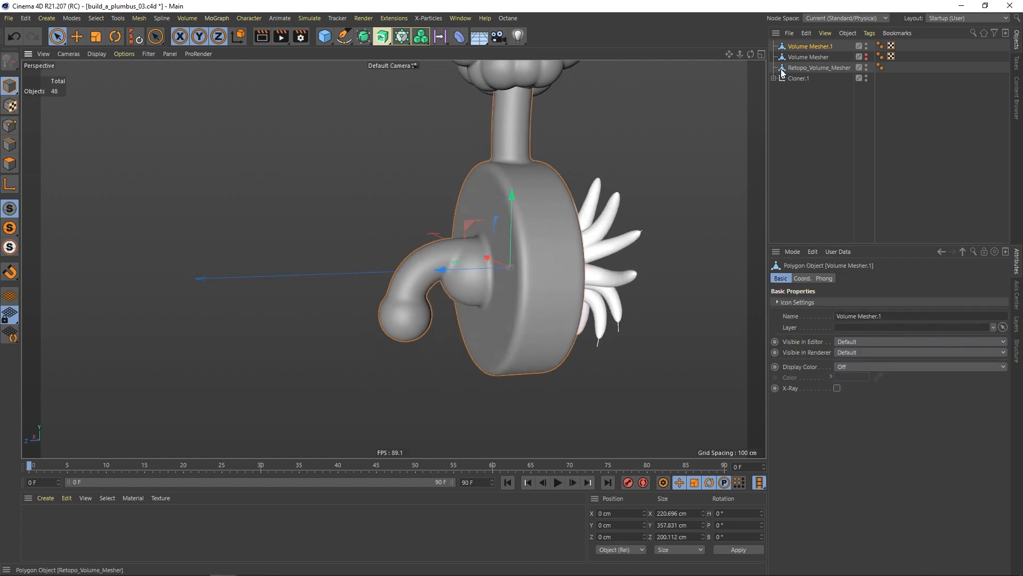
double_click(807, 46)
type("body")
key("Return")
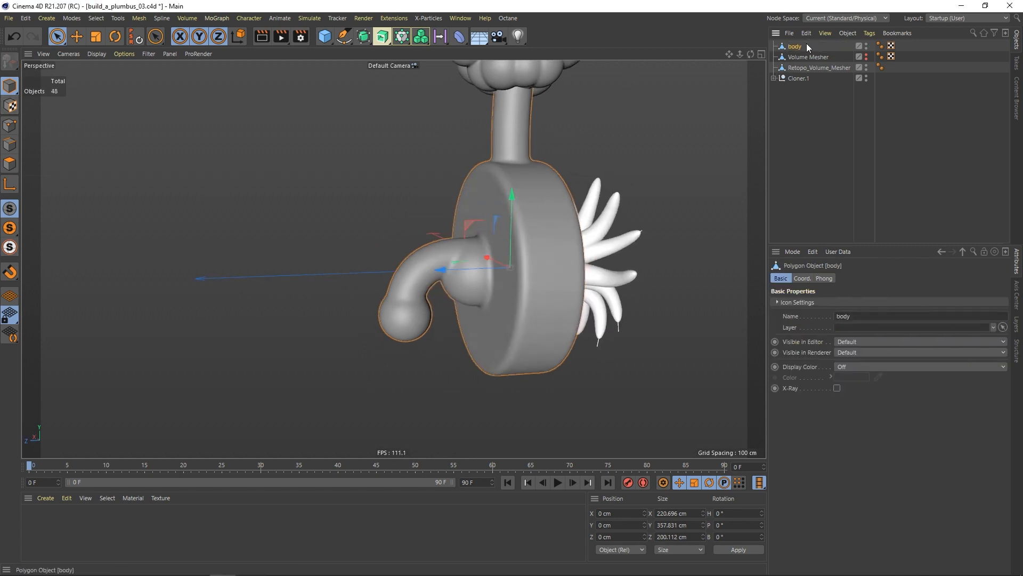
left_click(795, 148)
Step: Add another Volume Mesher with a Volume Builder nested inside it for the tentacles behind the body
mouse_move(452, 254)
left_mouse_down("alt")
mouse_move(430, 252)
mouse_move(467, 254)
left_mouse_up("alt")
left_click(552, 227)
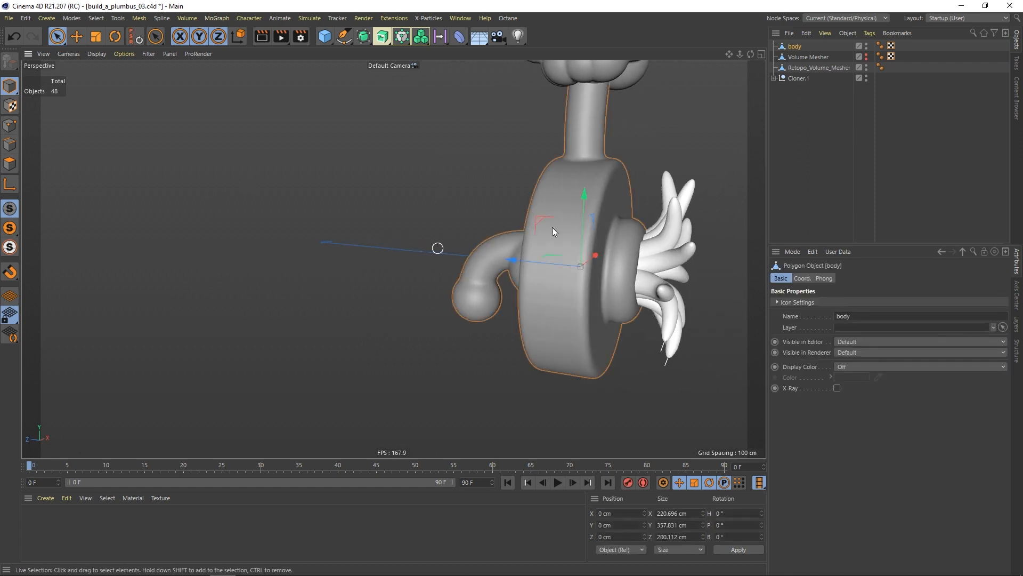
key("ctrl+shift+a")
middle_click_drag(611, 248, 503, 254, "alt")
right_click_drag(503, 254, 539, 248, "alt")
left_click_drag(539, 248, 551, 247, "alt")
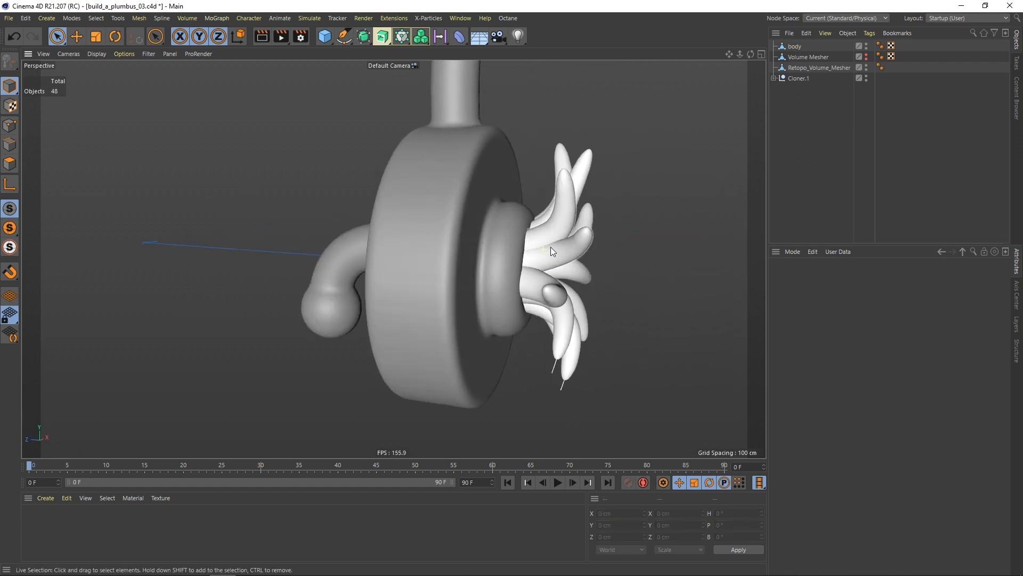
left_click(551, 240)
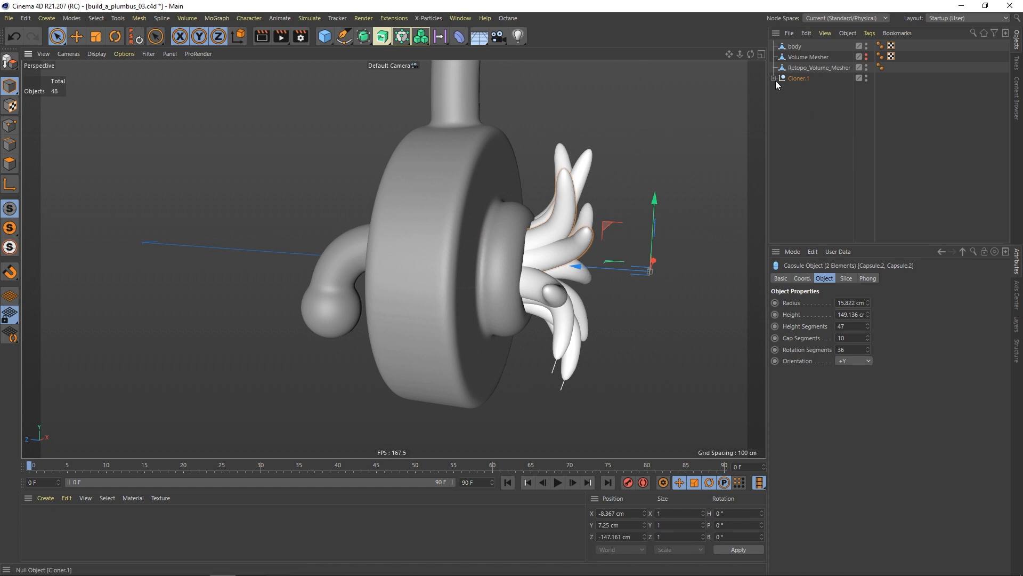
left_click(779, 94)
left_click(406, 42)
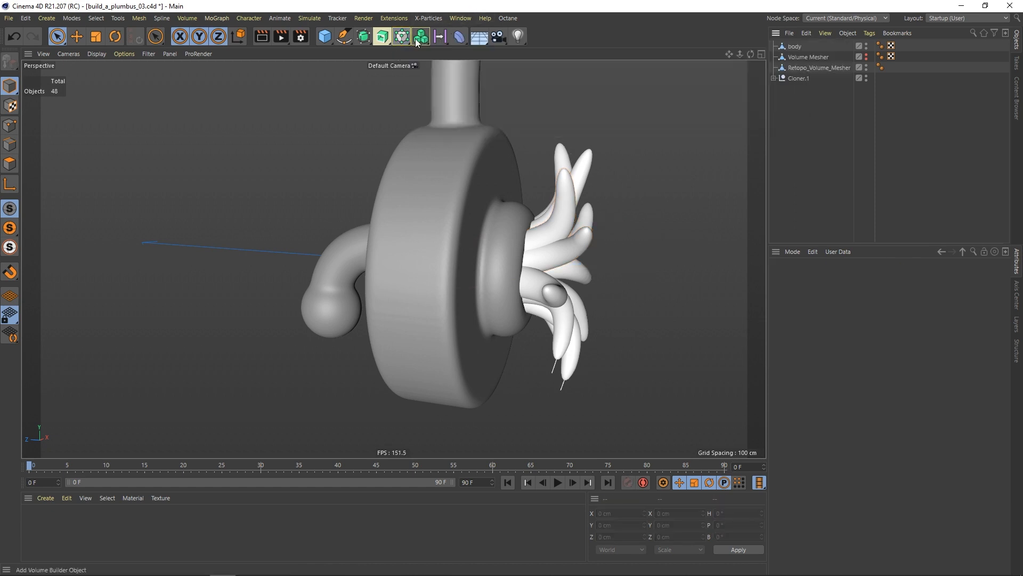
left_click_drag(415, 39, 465, 56)
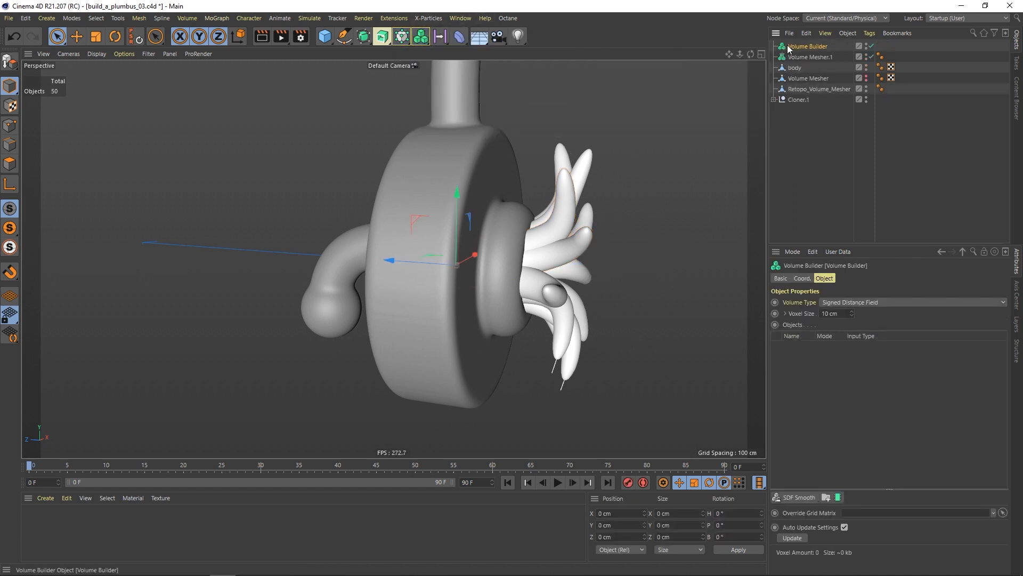
left_click_drag(810, 59, 809, 58)
Step: Move Cloner.1 into the new Volume Builder and display the model in Gouraud Shading (Lines)
left_click_drag(799, 100, 816, 57)
mouse_move(580, 256)
left_mouse_down("alt")
mouse_move(462, 236)
mouse_move(532, 247)
mouse_move(461, 234)
mouse_move(484, 240)
mouse_move(459, 213)
mouse_move(435, 224)
left_mouse_up("alt")
left_click(97, 54)
left_click(112, 82)
Step: Set the tentacle Volume Builder's voxel size to 1.5 cm and return the display to plain Gouraud Shading
left_click(813, 57)
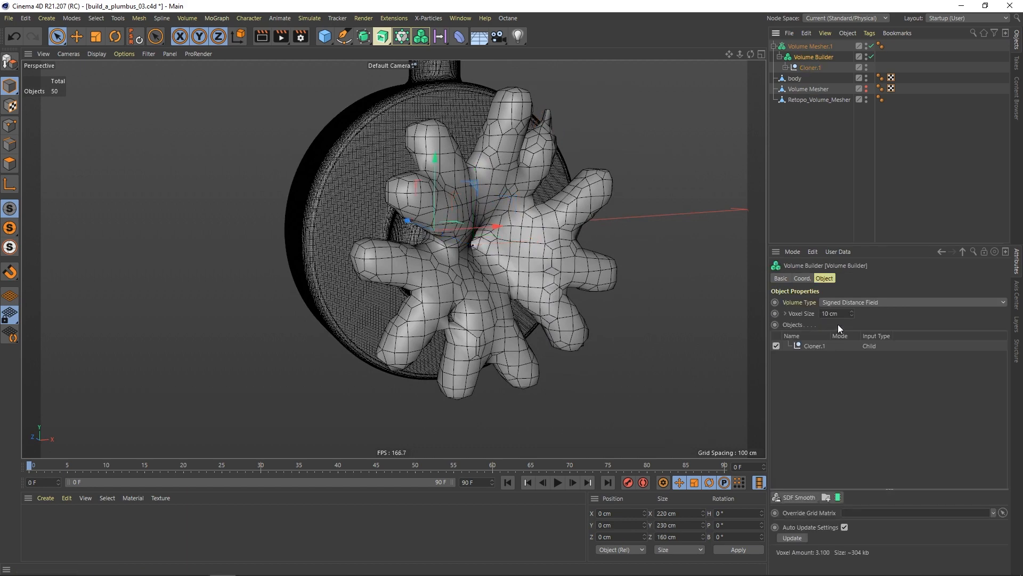
key("Return")
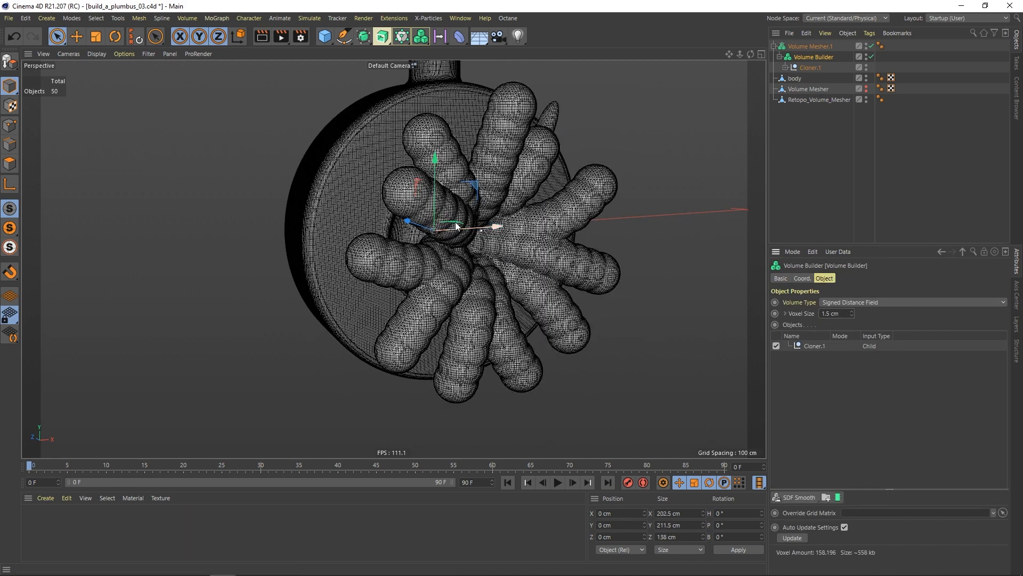
left_click_drag(456, 222, 460, 221, "alt")
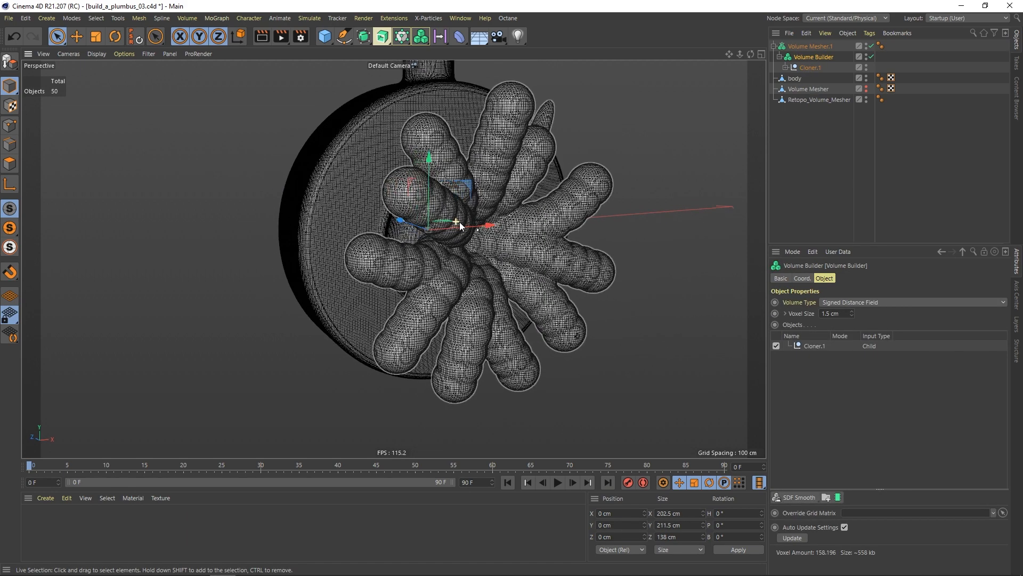
left_click(100, 57)
left_click(109, 70)
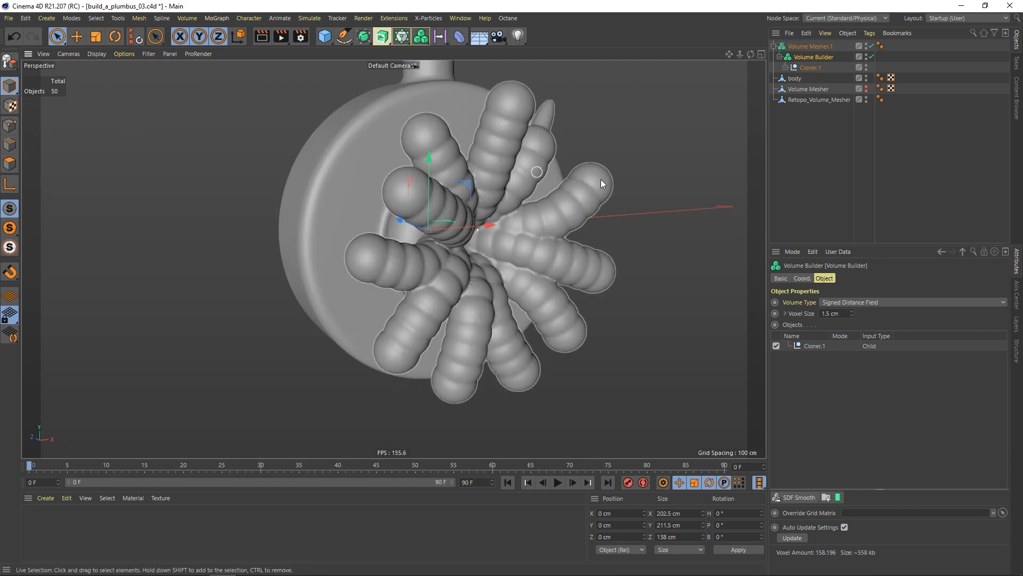
Step: Inspect the nulls, splines and spline-wrapped capsules nested inside Cloner.1, then collapse its hierarchy
left_click(785, 68)
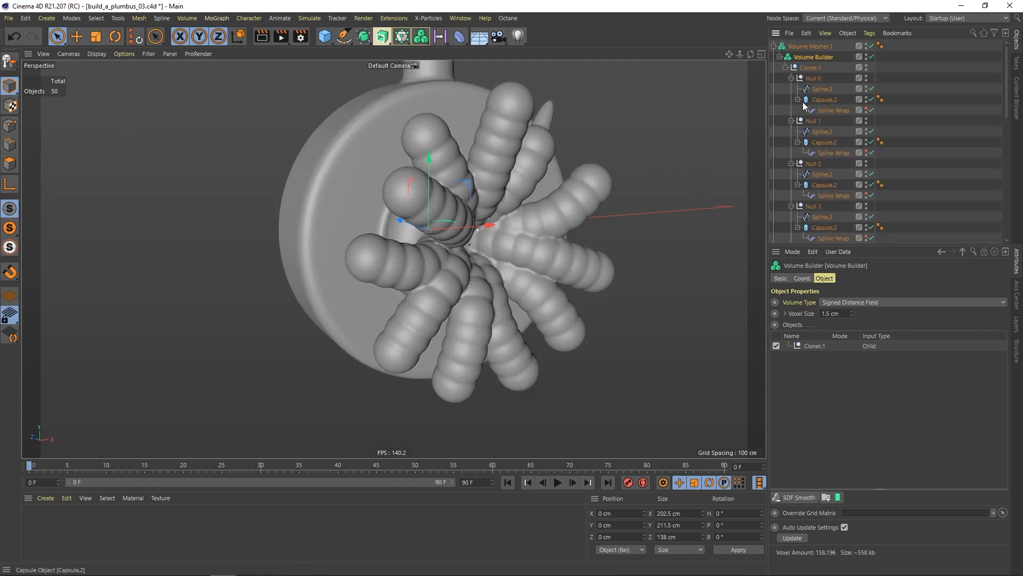
left_click(791, 78)
left_click(792, 89)
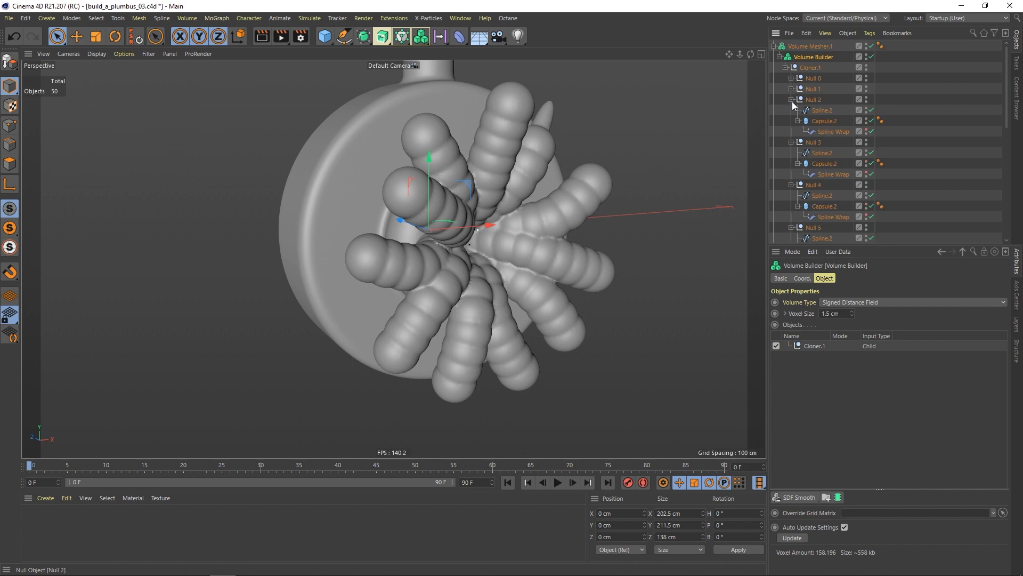
left_click(792, 100)
left_click(782, 68)
left_click(785, 69)
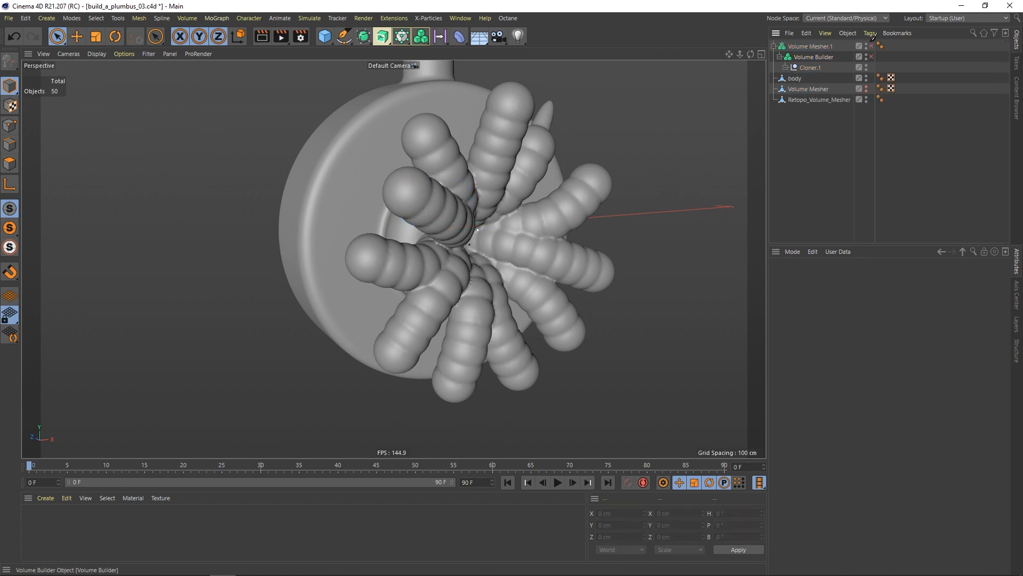
Step: Wrap Cloner.1 in a Connect object inside the Volume Builder, disabling the volume objects during the change and re-enabling them
left_click_drag(871, 57, 871, 46)
left_click(811, 68)
left_click(364, 36)
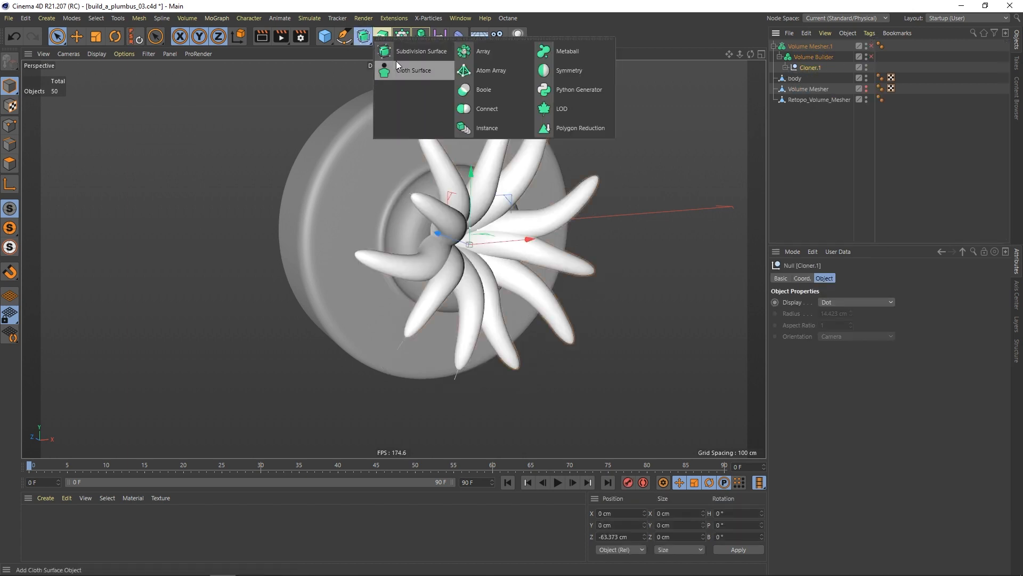
left_click(481, 108, "alt")
left_click_drag(871, 57, 871, 47)
left_click(898, 67)
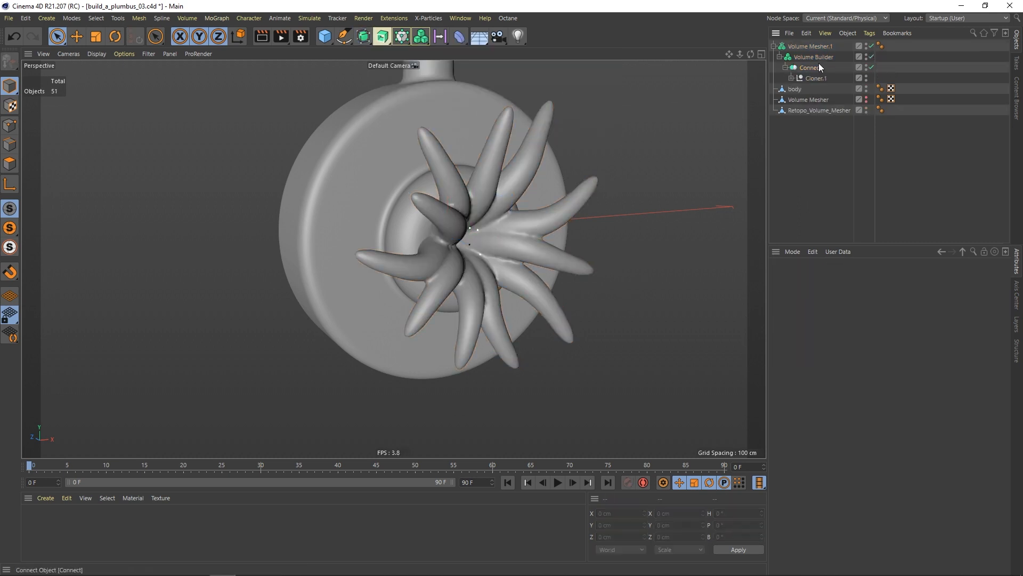
Step: Collapse the Connect object's hierarchy and set the tentacle Volume Builder's voxel size to 1.2 cm
left_click(792, 78)
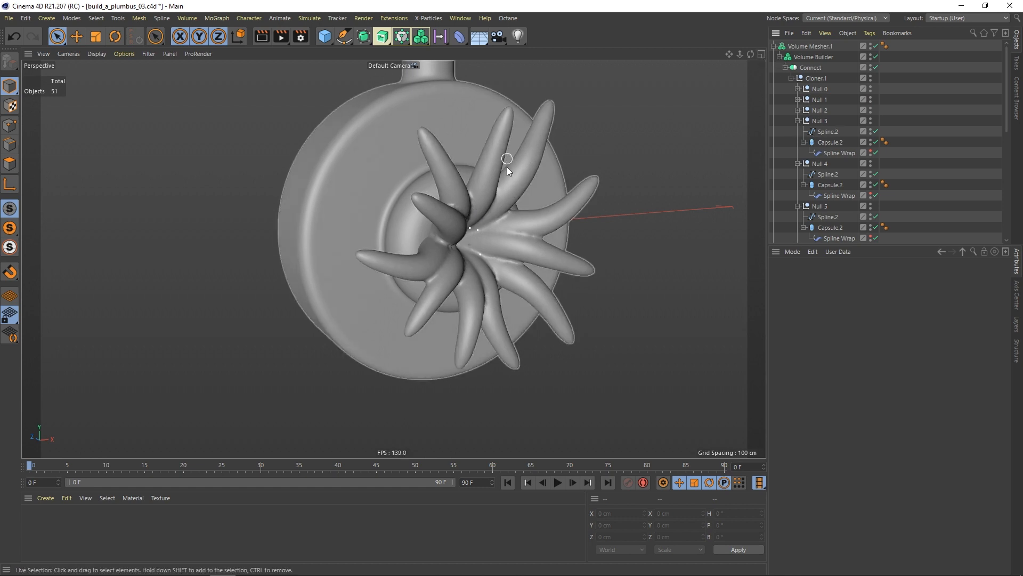
left_click(786, 67)
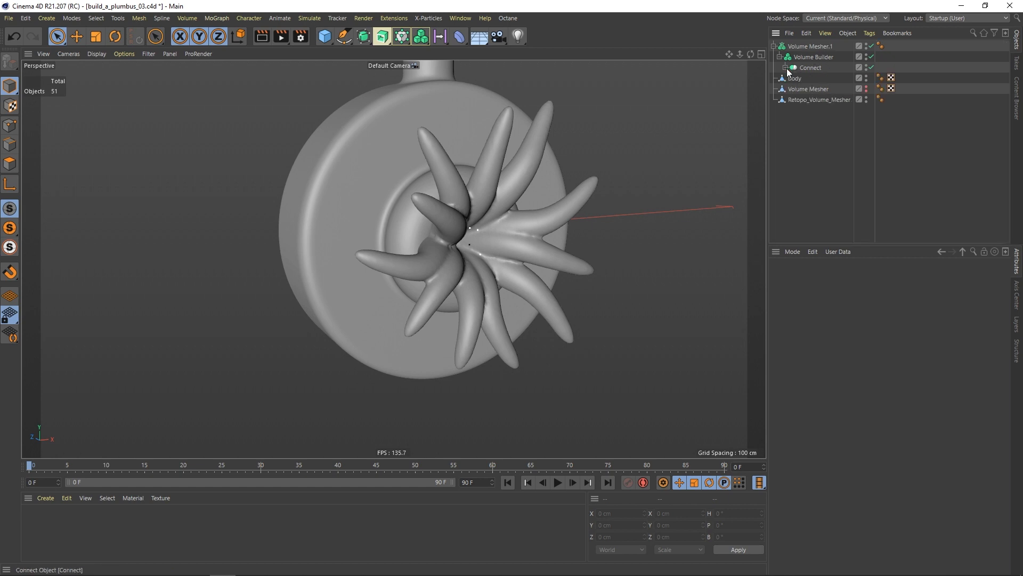
left_click(822, 55)
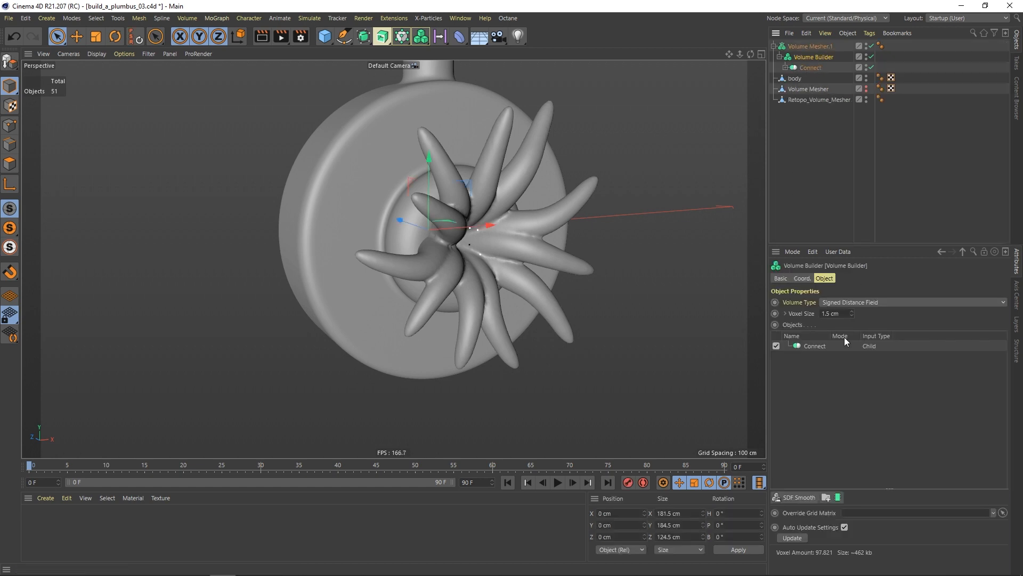
left_click(838, 312)
type("1.2")
key("Return")
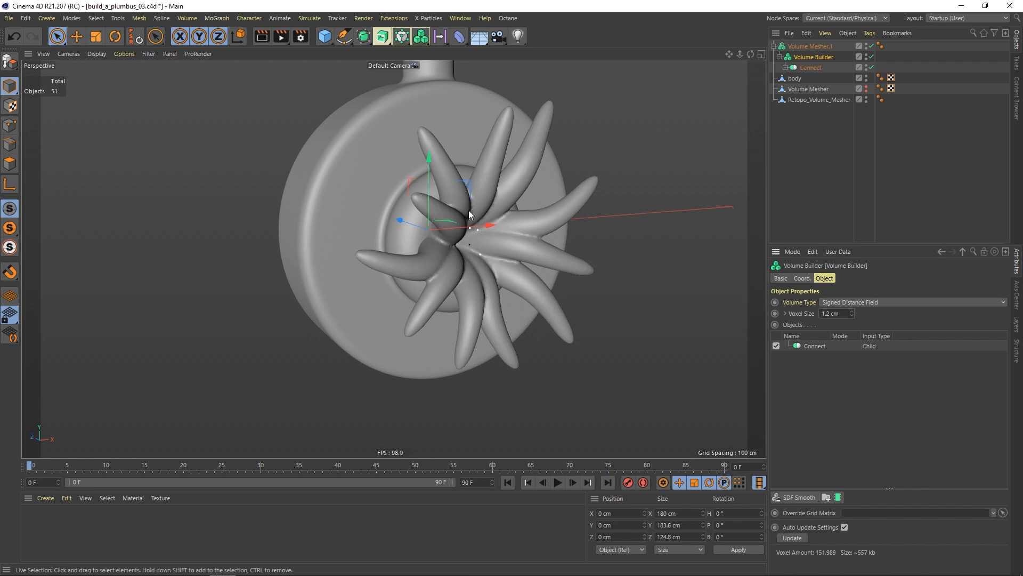
Step: Add an SDF Smooth filter to the tentacle Volume Builder and reduce its strength to 40%
left_click(793, 496)
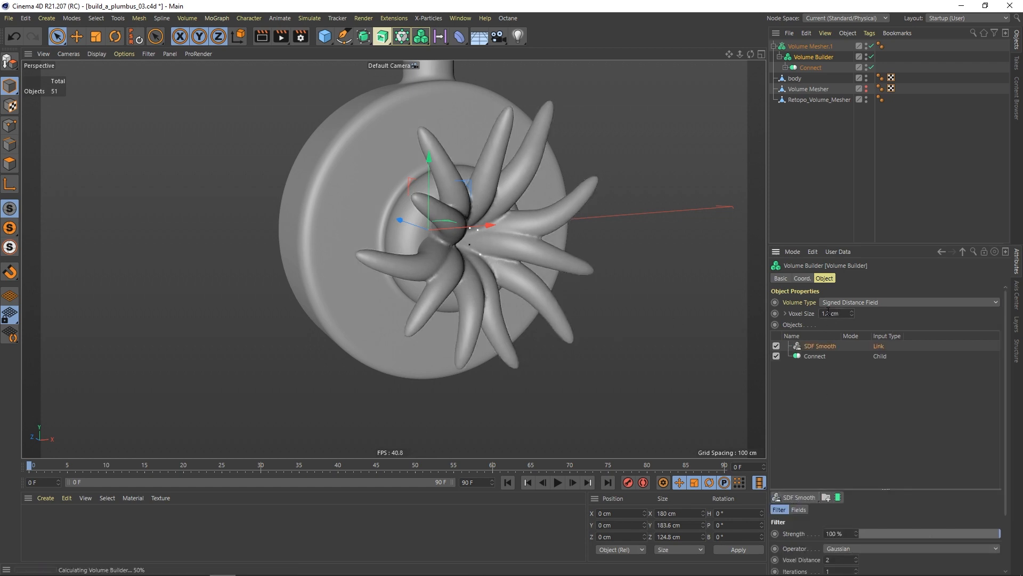
left_click_drag(486, 235, 506, 229, "alt")
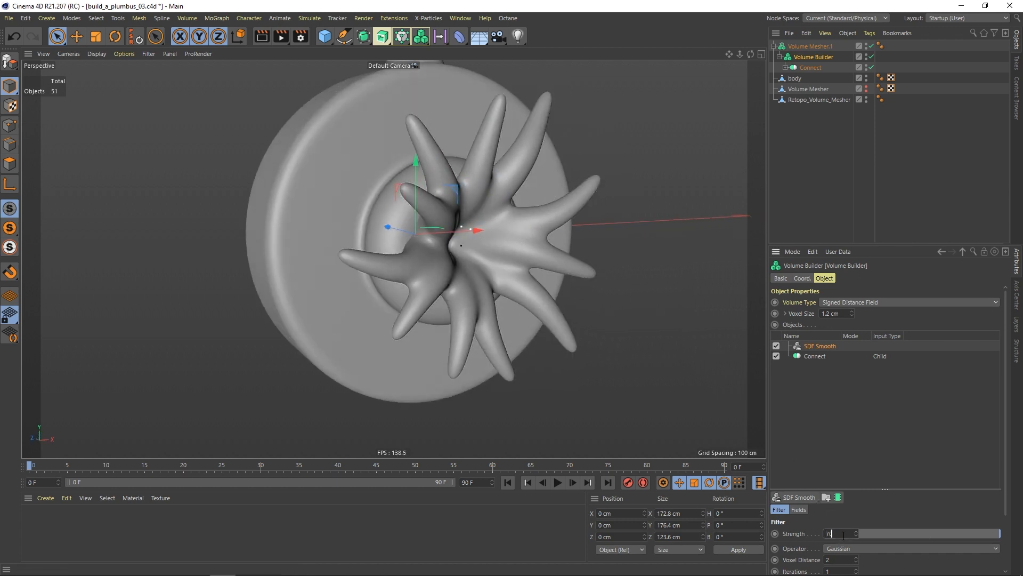
key("Return")
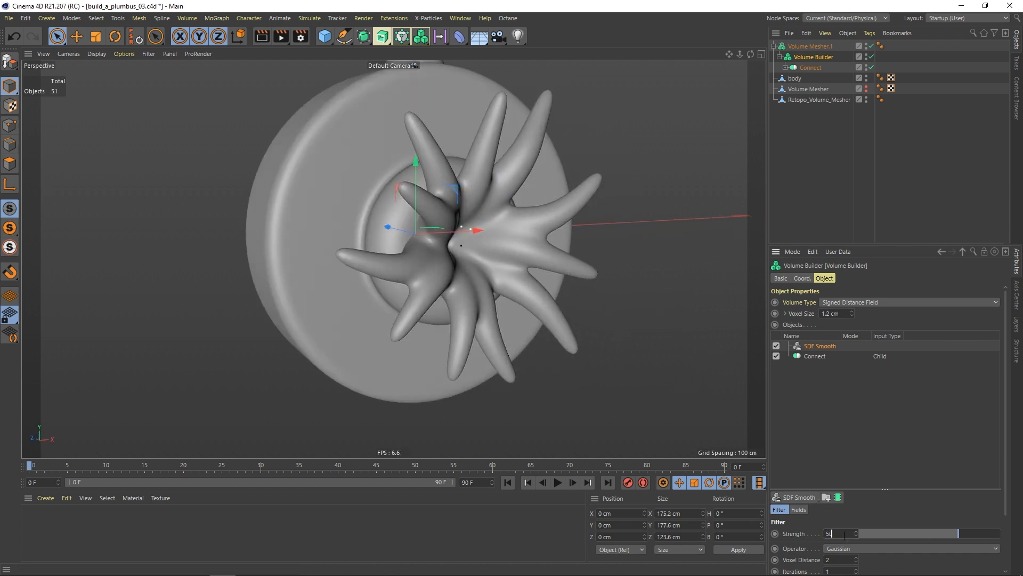
type("50")
key("Return")
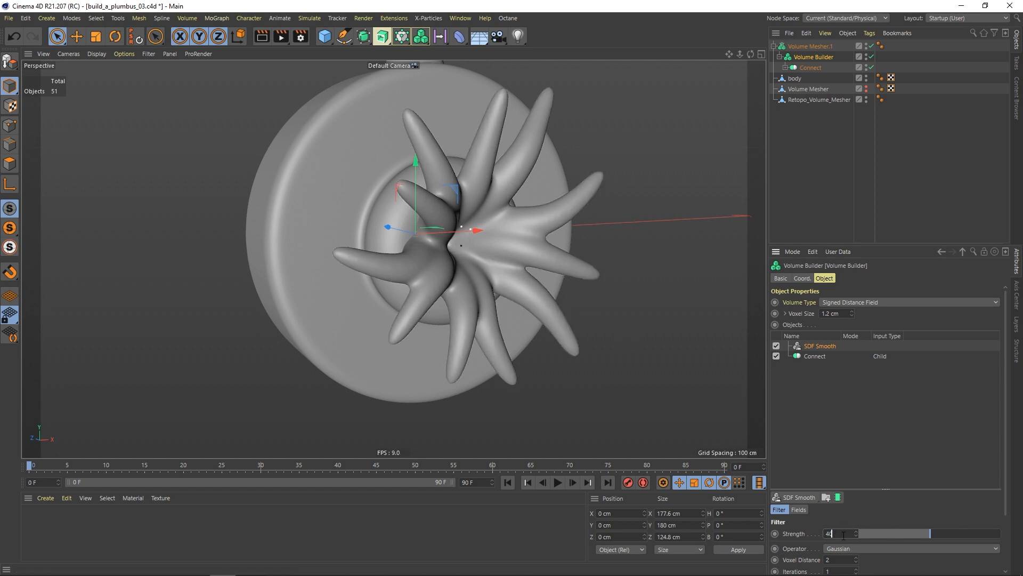
type("40")
key("Return")
Step: Convert Volume Mesher.1 to an editable polygon object and rename it "tentacle"
left_click_drag(503, 235, 429, 225, "alt")
scroll(468, 205, "down", 3)
left_click(807, 46)
left_click(9, 61)
double_click(811, 46)
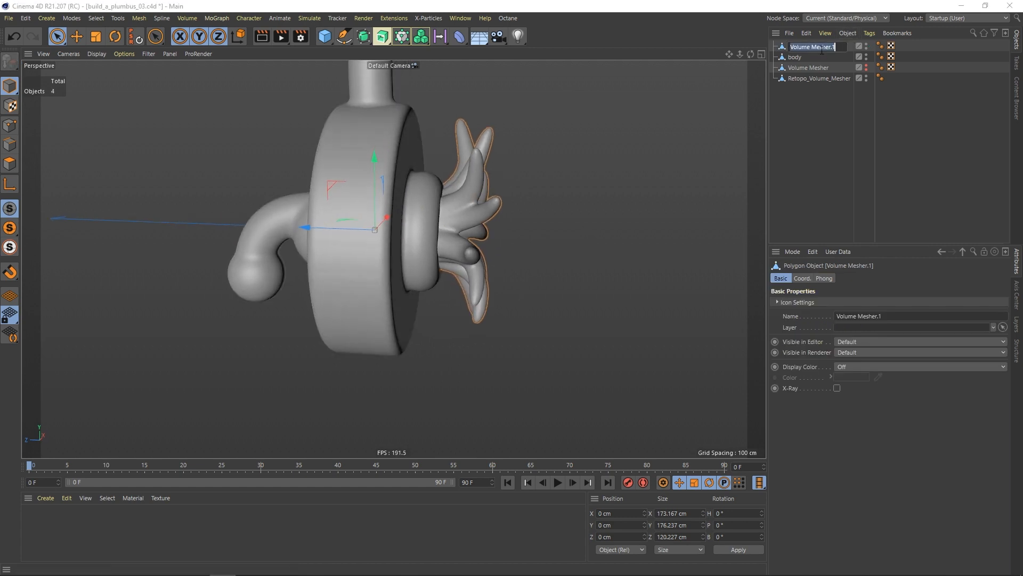
type("tentacle")
key("Return")
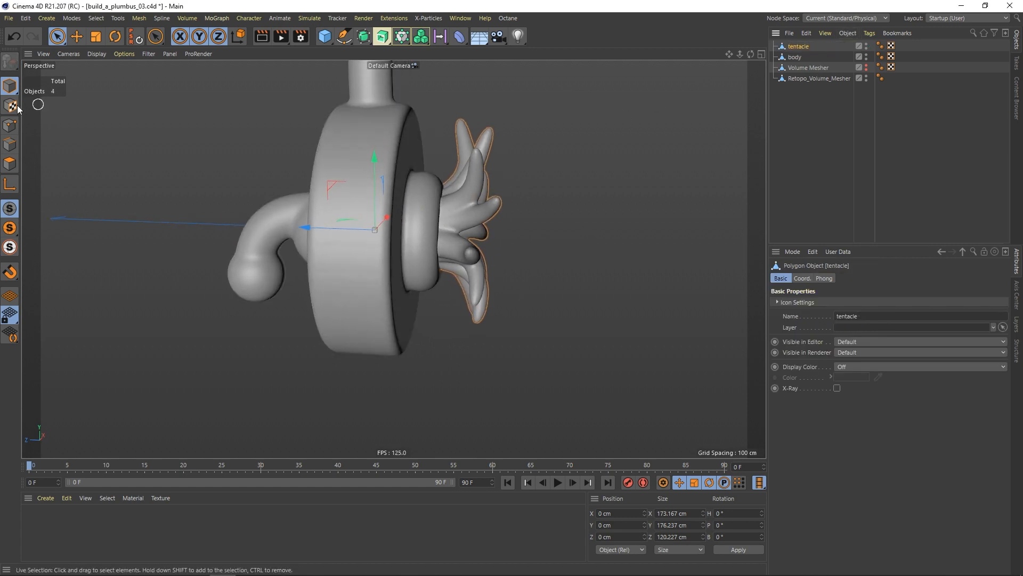
Step: Scale the tentacle object down to about 145 × 148 × 101 cm and position it at about -18.6 cm in Z
left_click_drag(455, 241, 541, 201, "alt")
left_click(96, 36)
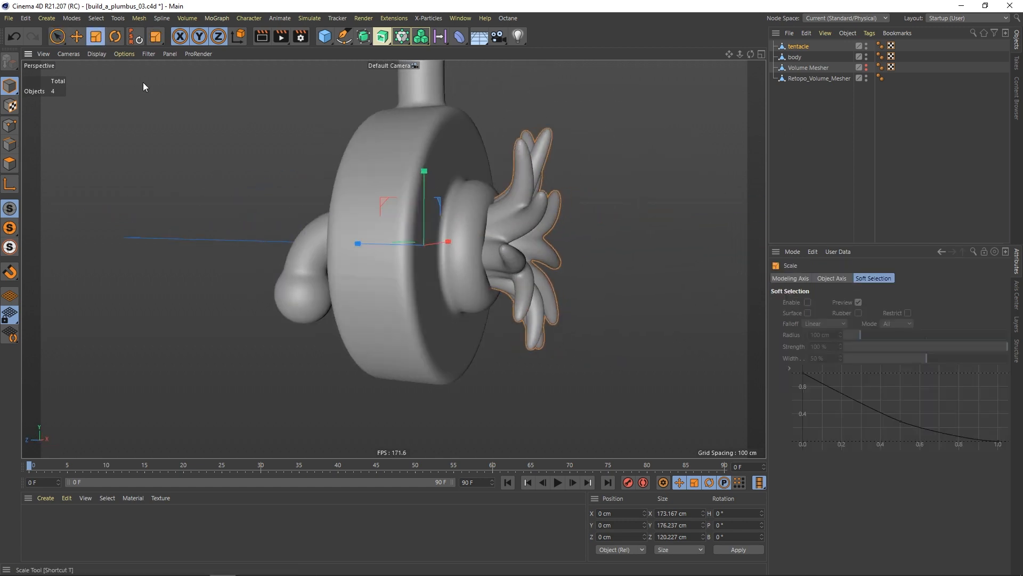
left_click_drag(248, 167, 517, 130)
left_click(57, 36)
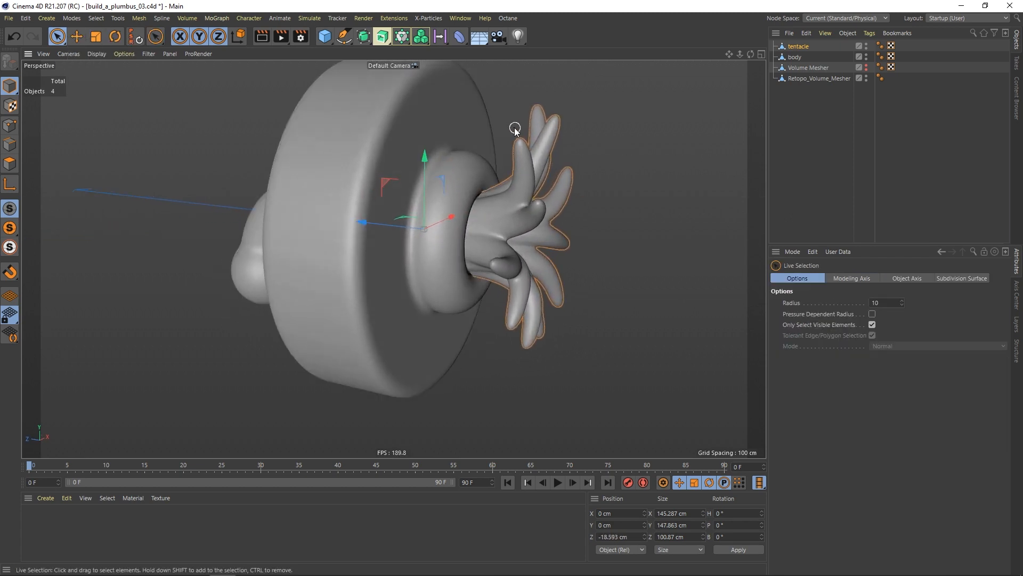
Step: Adjust the base of the tentacle mesh where it meets the body's ring, using the Magnet tool with a 30 cm radius
key("m")
key("i")
left_click_drag(472, 225, 695, 291, "alt")
left_click(478, 184)
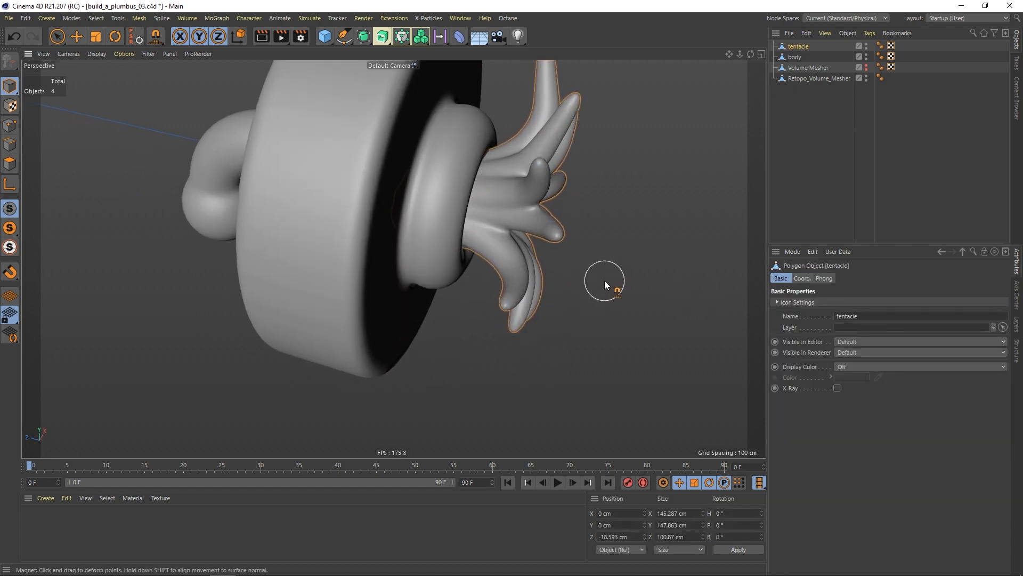
type("mi50")
key("Return")
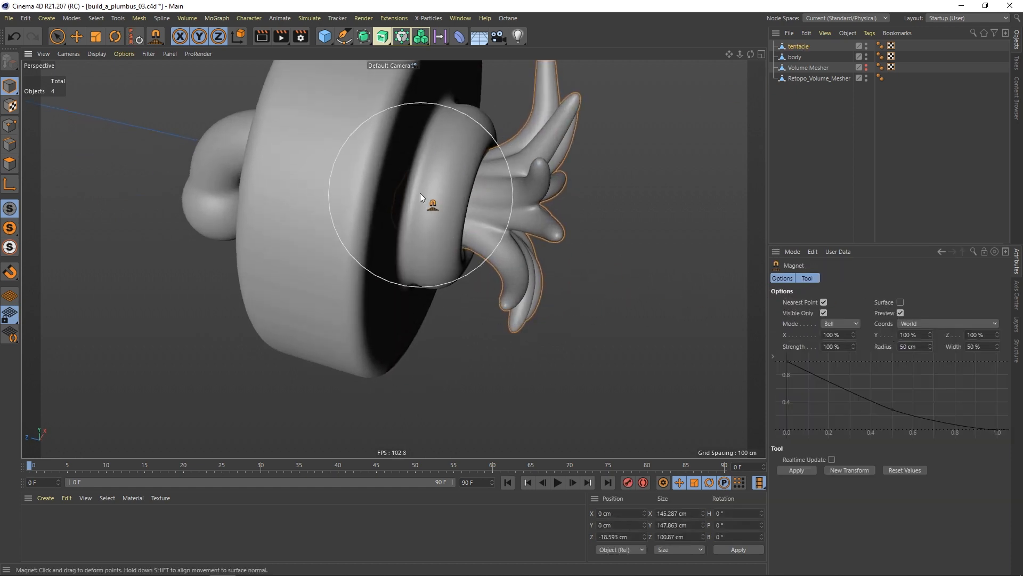
scroll(420, 193, "up", 2)
scroll(450, 212, "up", 2)
left_click(908, 347)
type("30")
key("Return")
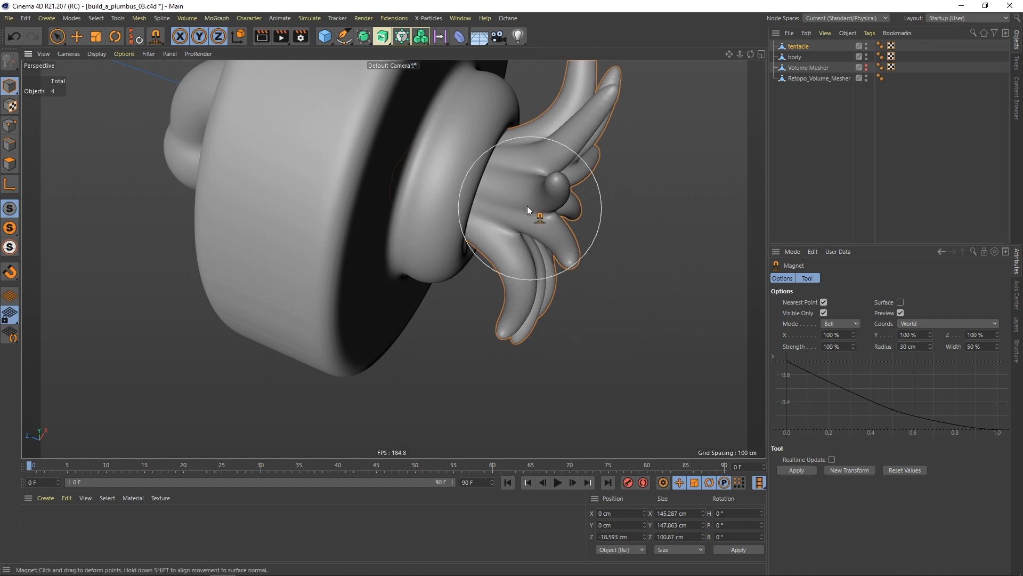
mouse_move(526, 206)
left_mouse_down("alt")
mouse_move(435, 198)
mouse_move(436, 180)
mouse_move(507, 176)
mouse_move(556, 293)
mouse_move(528, 245)
left_mouse_up("alt")
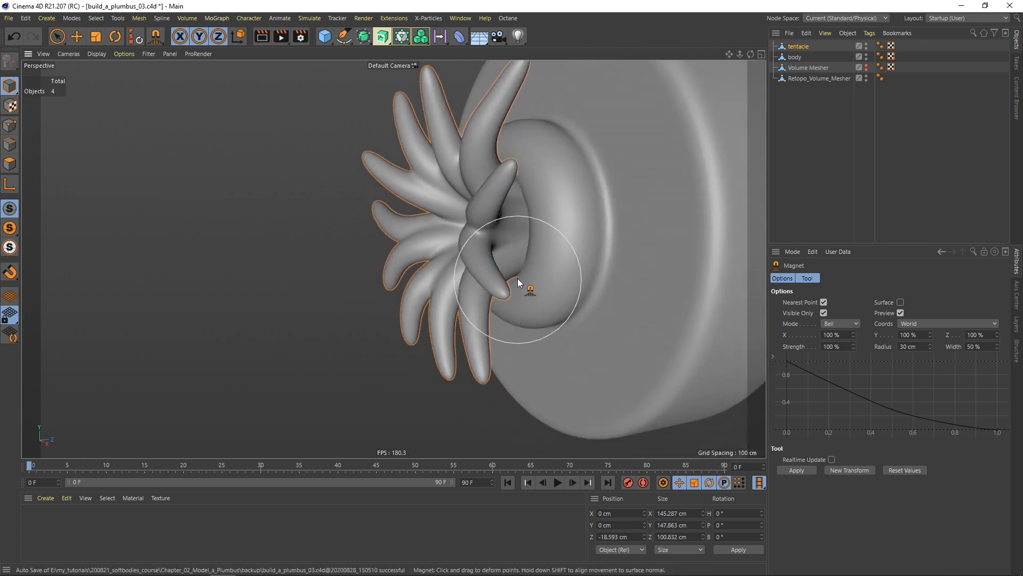
scroll(517, 278, "up", 8)
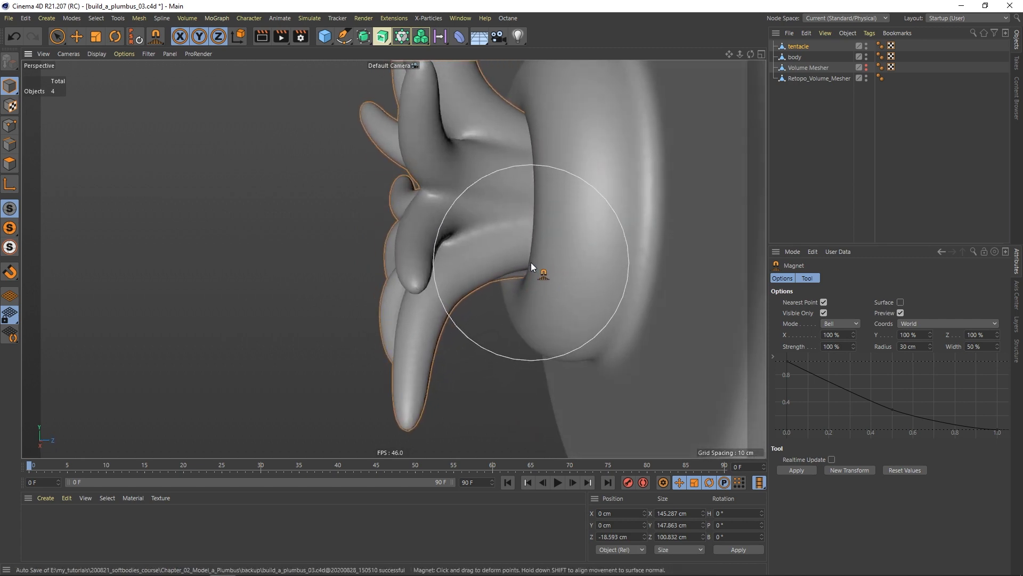
key("ctrl+shift+z")
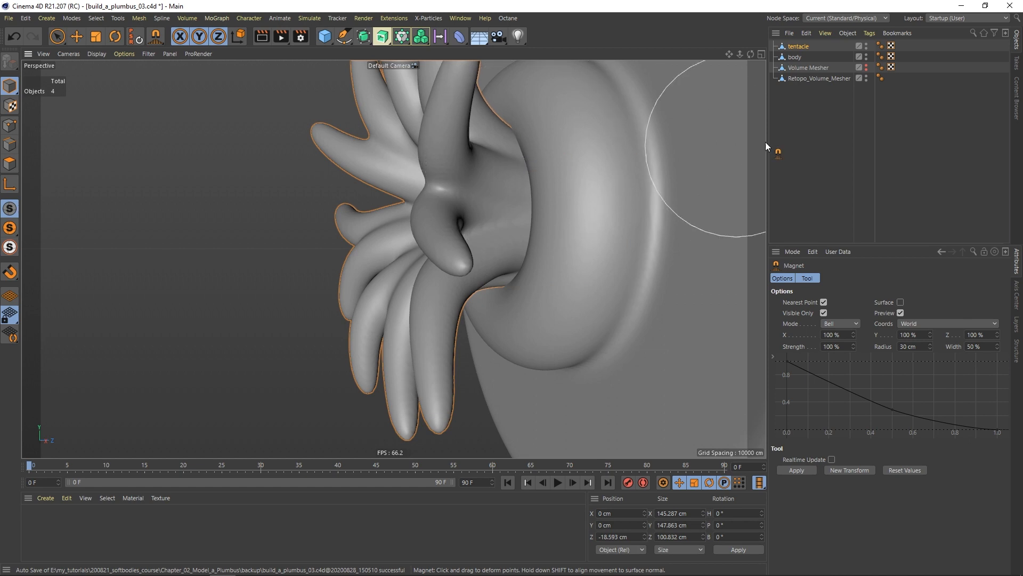
Step: Deselect the tentacle object and inspect the assembled head, body and tentacles from several sides
left_click(799, 139)
left_click_drag(407, 213, 482, 215, "alt")
right_click_drag(482, 214, 394, 192, "alt")
left_click_drag(393, 192, 414, 302, "alt")
scroll(456, 191, "down", 5)
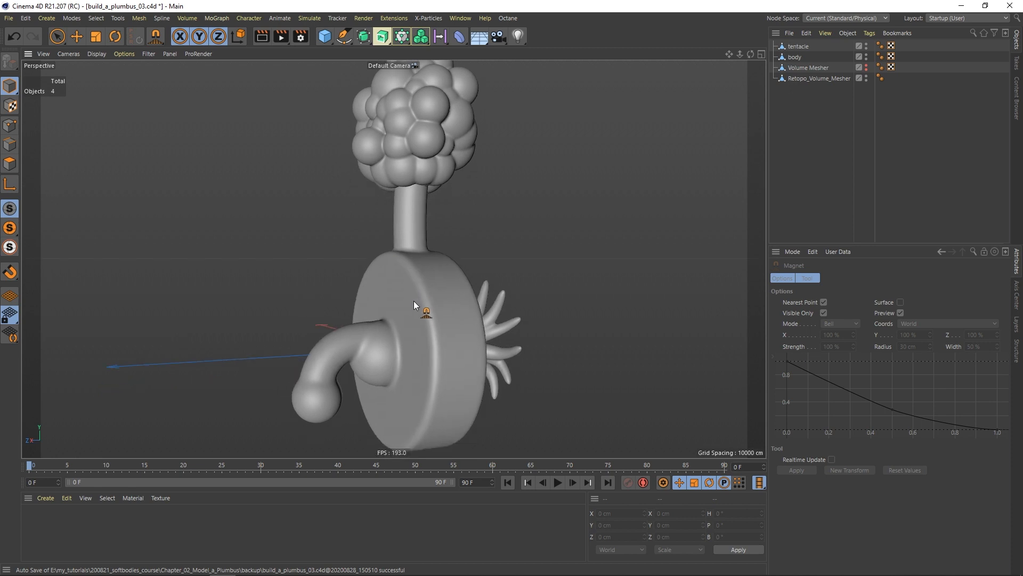
key("9")
left_click(390, 321)
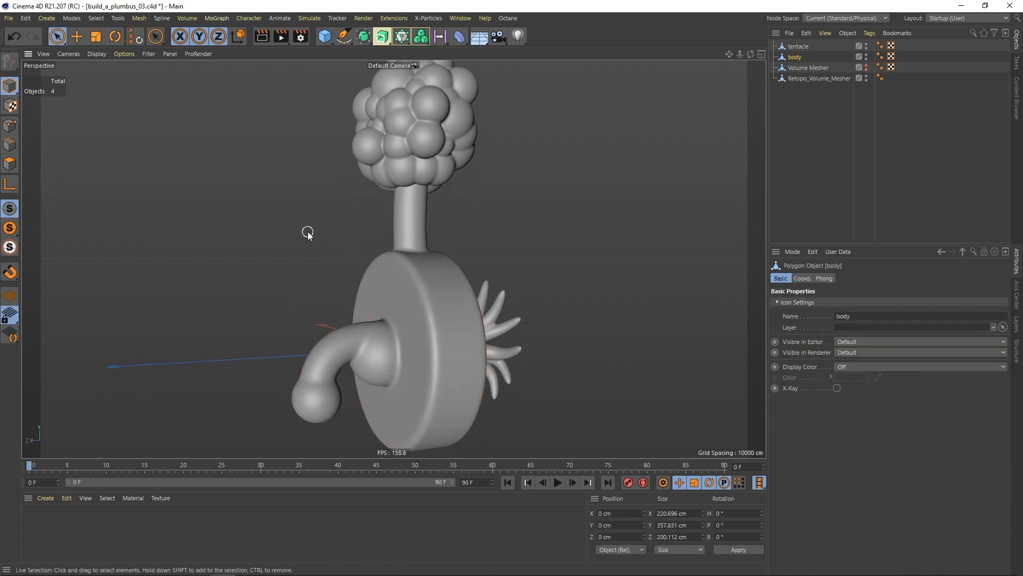
left_click(308, 233)
left_click_drag(382, 296, 393, 336, "alt")
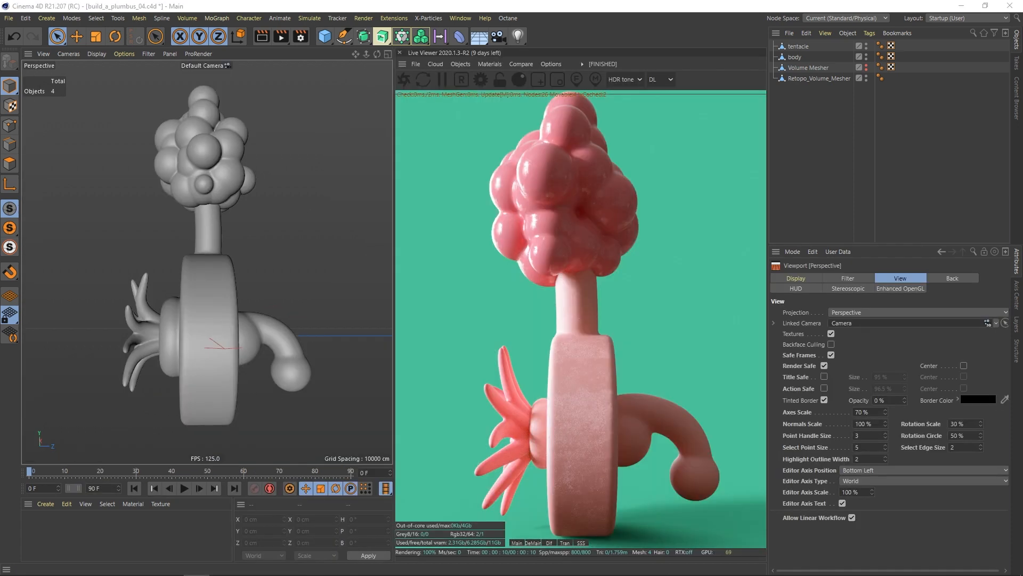